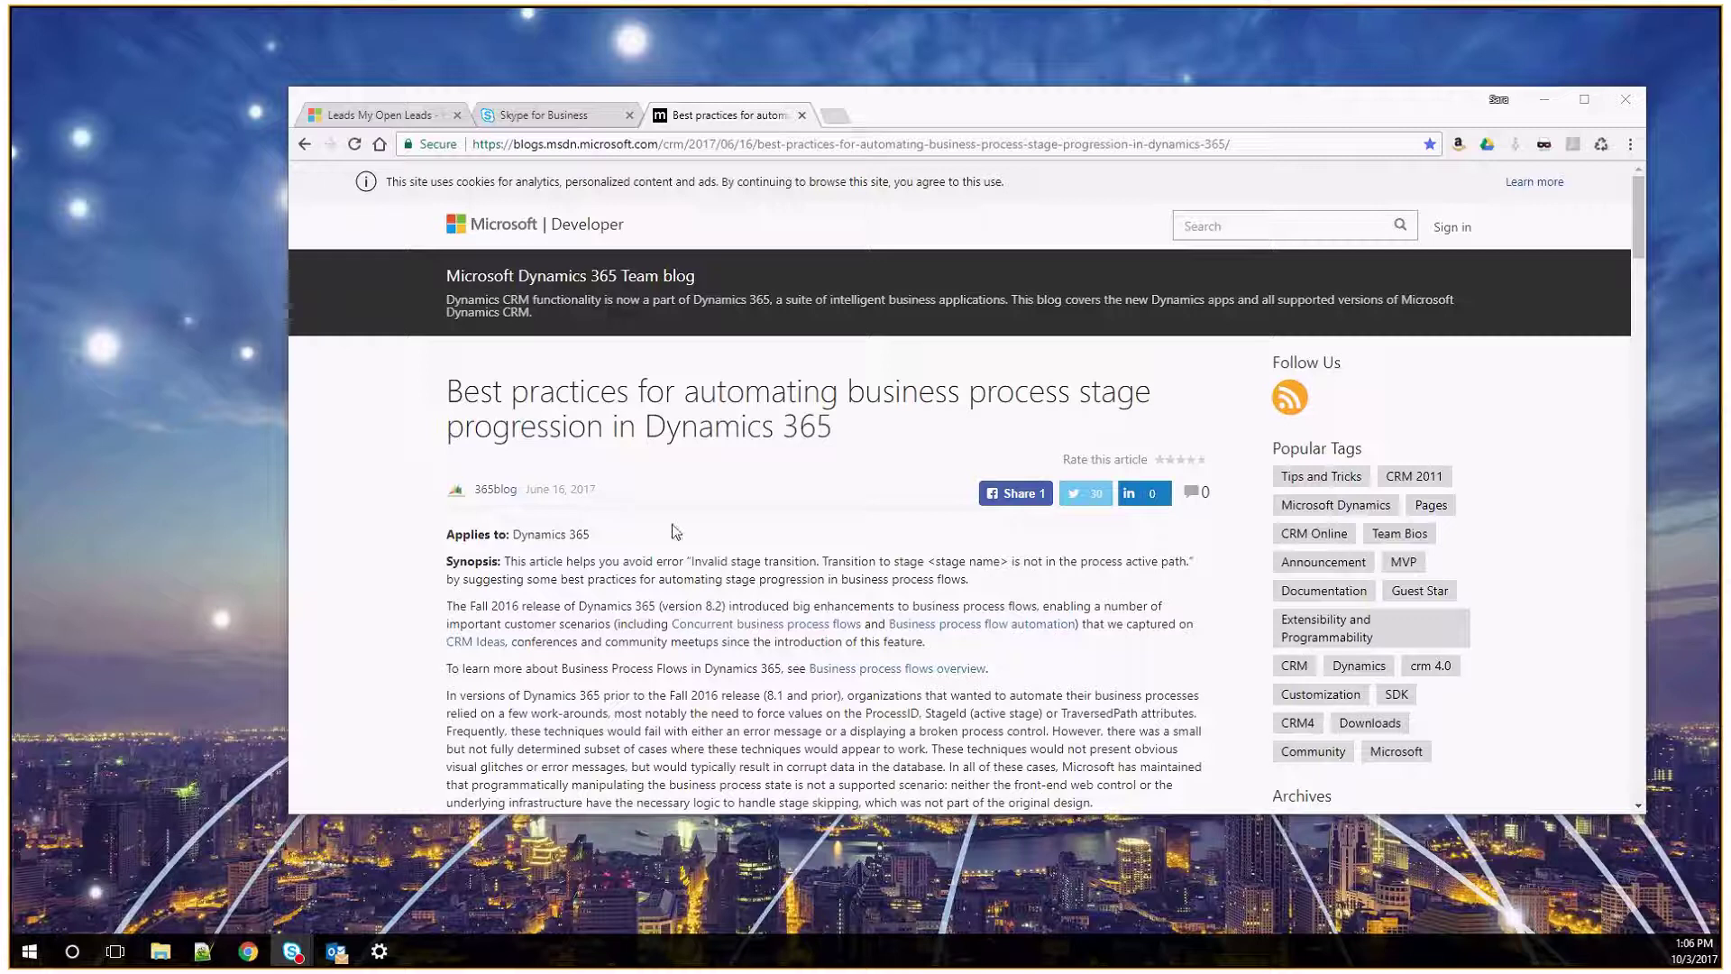
Skim the article on automating business process stage progression, including its parallel systems, erratic flow and workflow designer examples
left_click(807, 604)
scroll(806, 601, "down", 1)
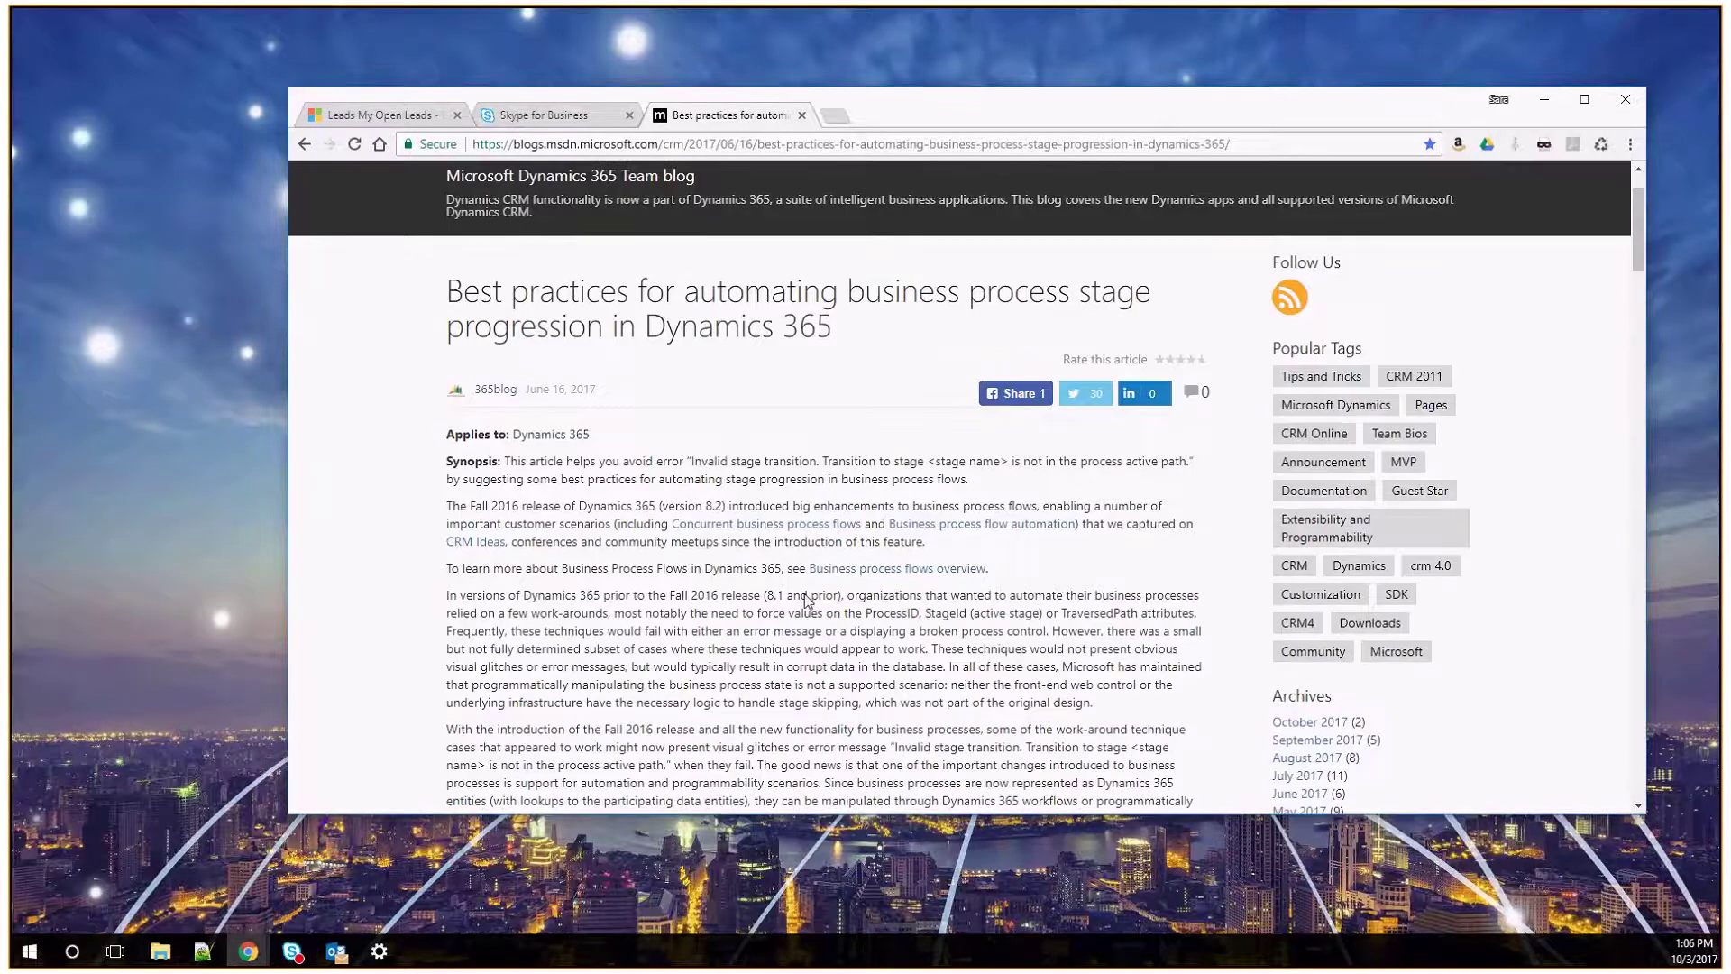
scroll(806, 600, "down", 10)
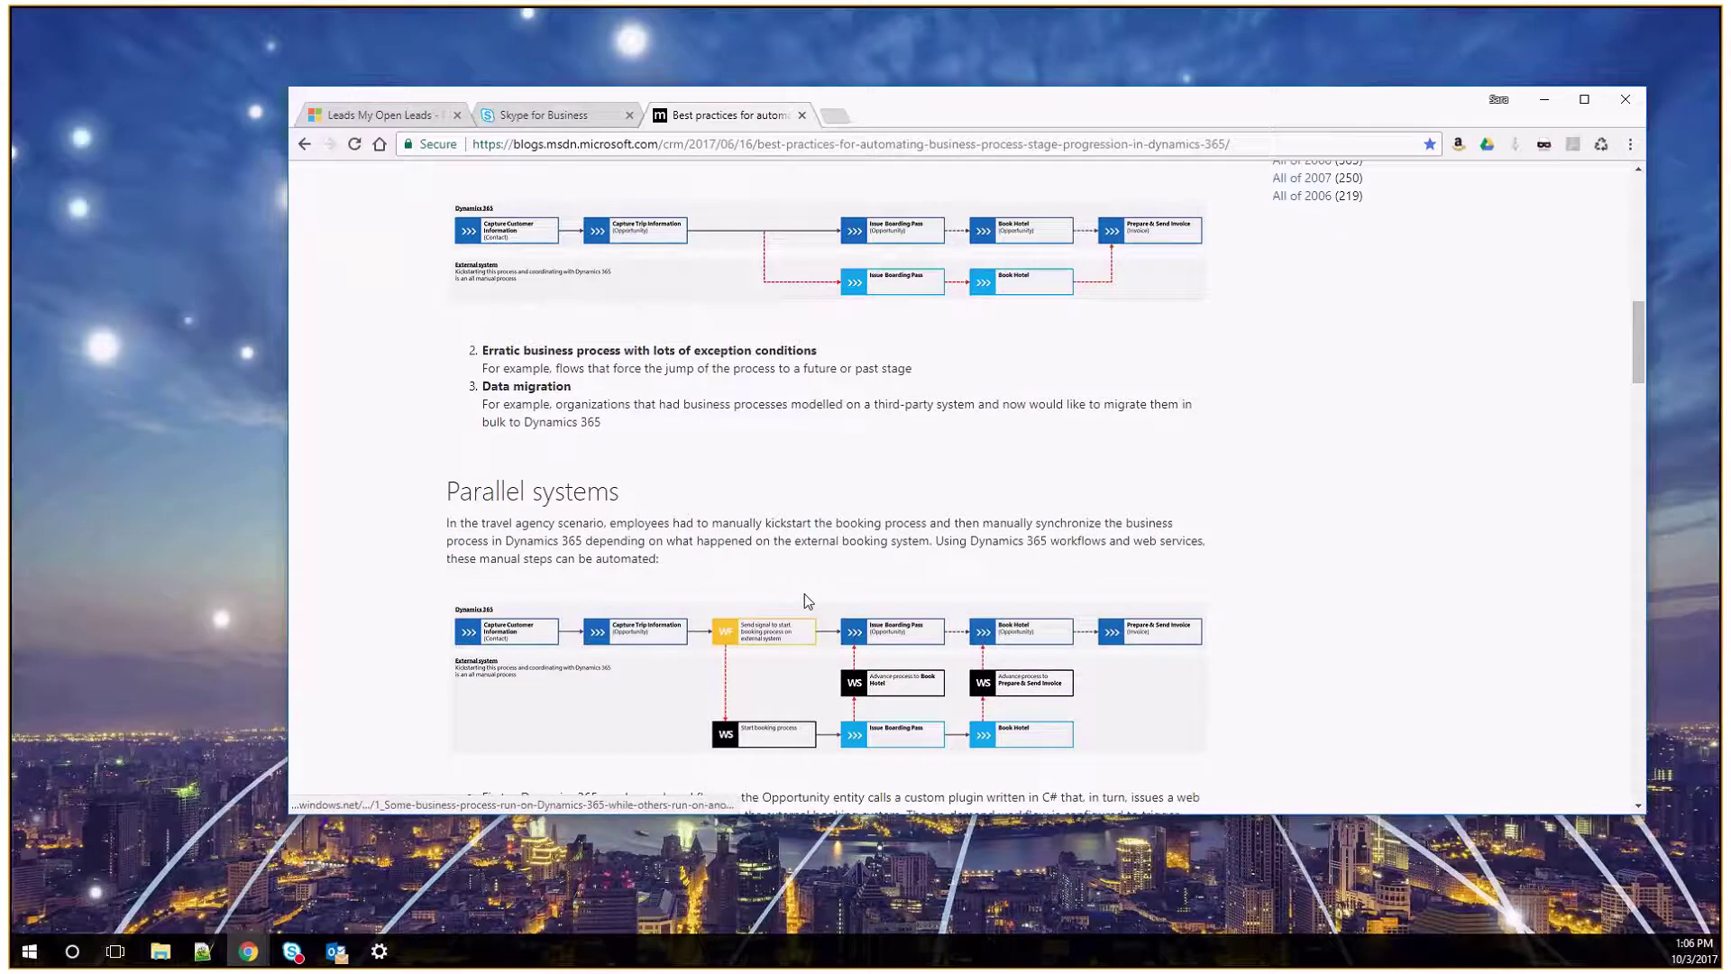
scroll(807, 601, "down", 3)
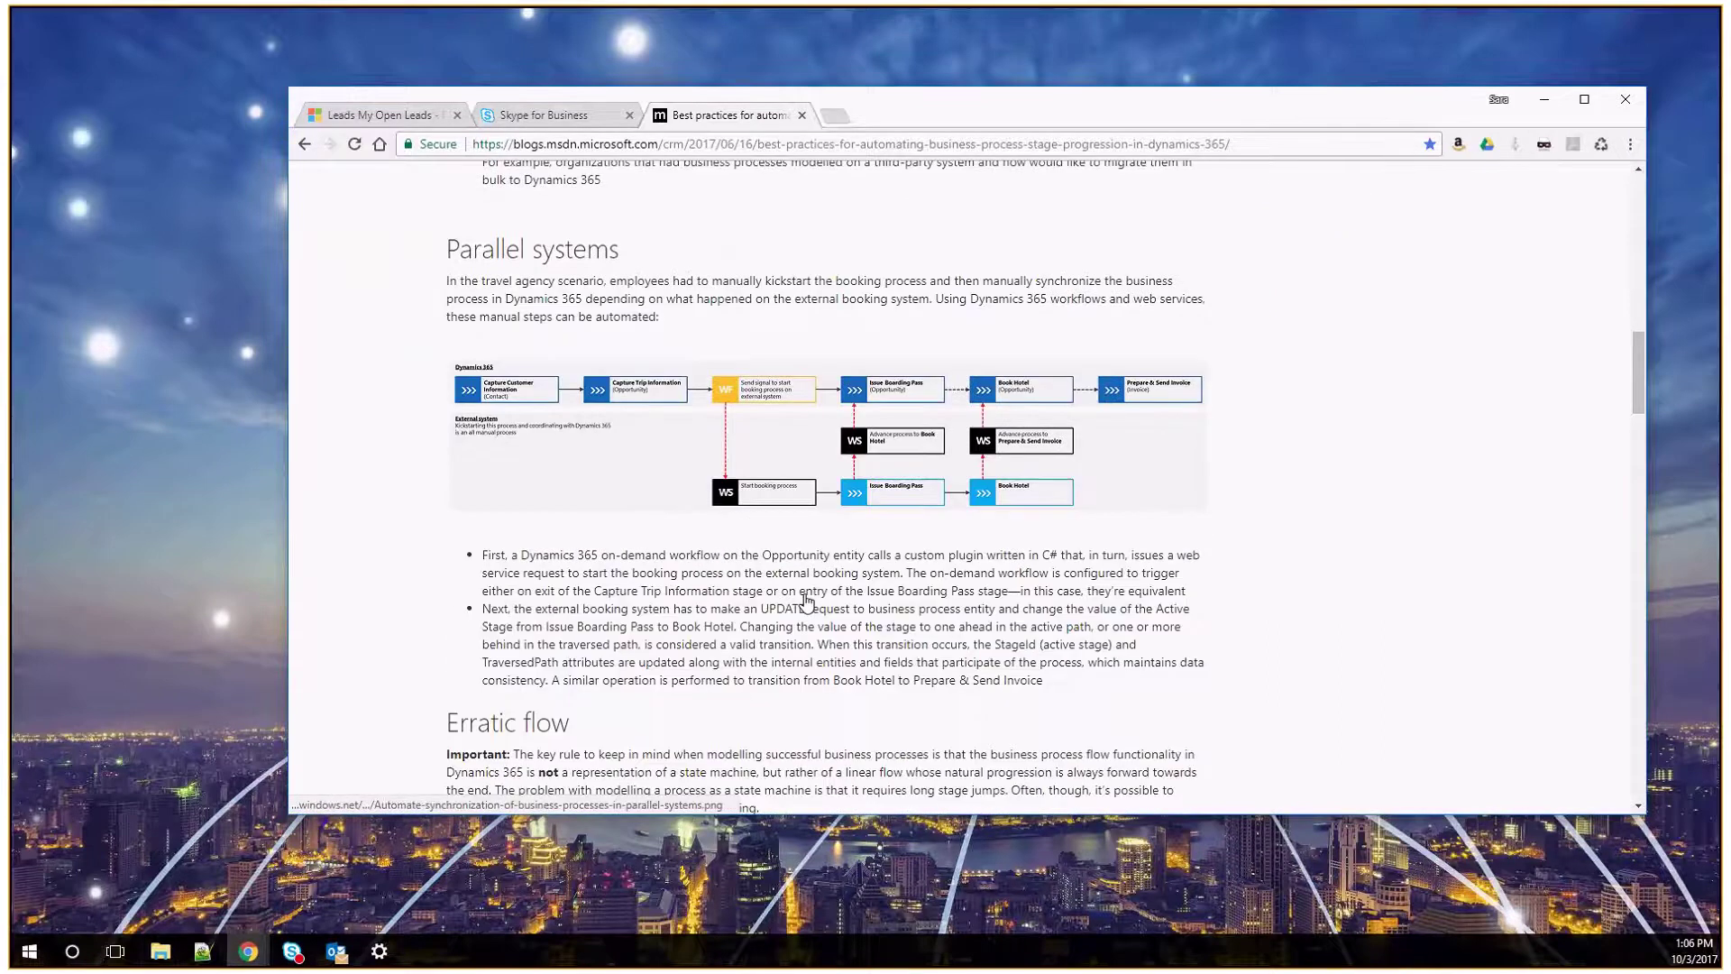
scroll(806, 600, "down", 12)
scroll(672, 530, "down", 2)
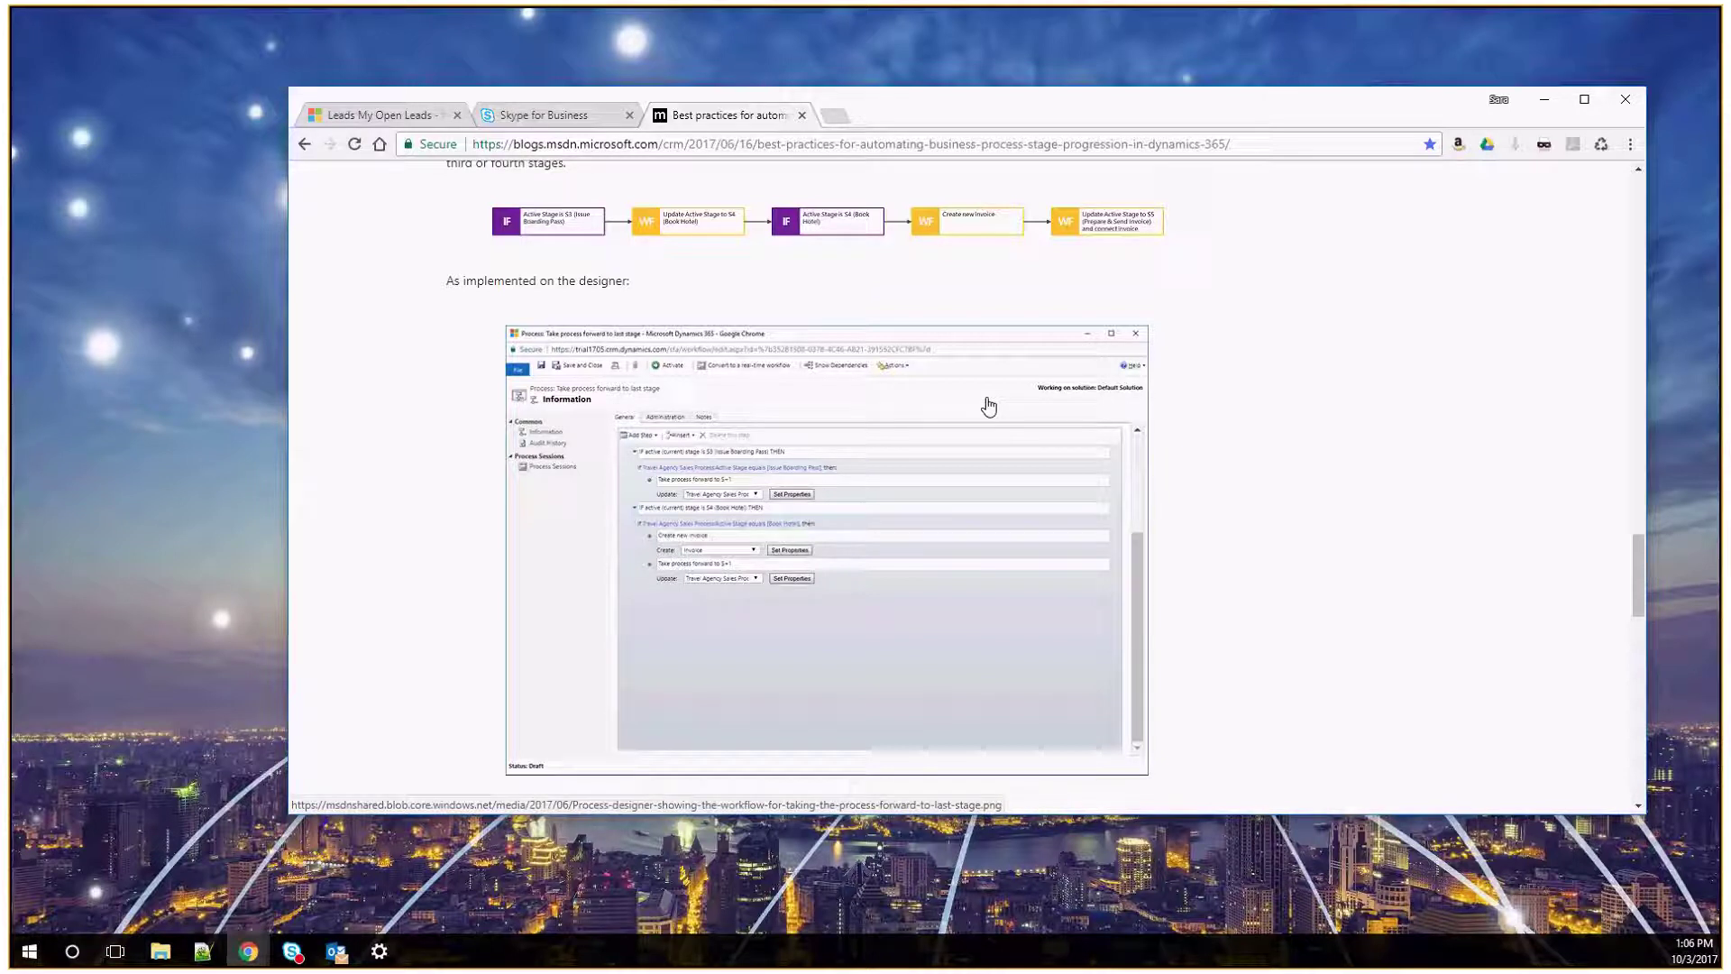
scroll(989, 407, "up", 20)
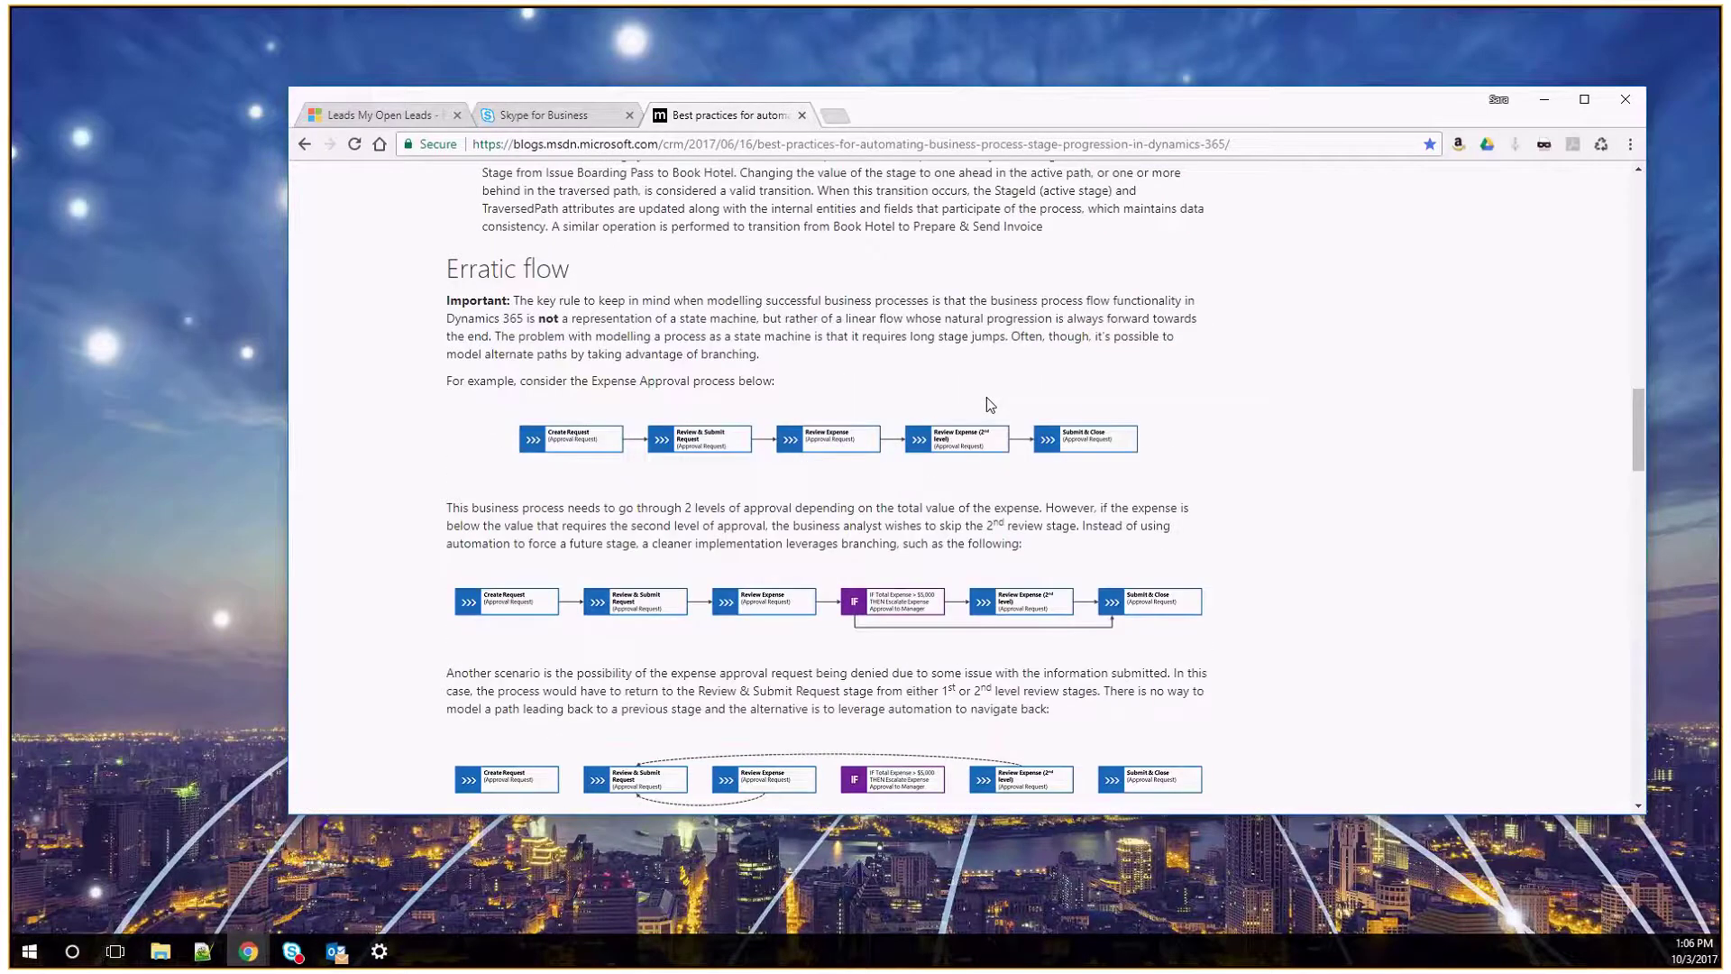
scroll(986, 398, "up", 6)
scroll(988, 404, "up", 13)
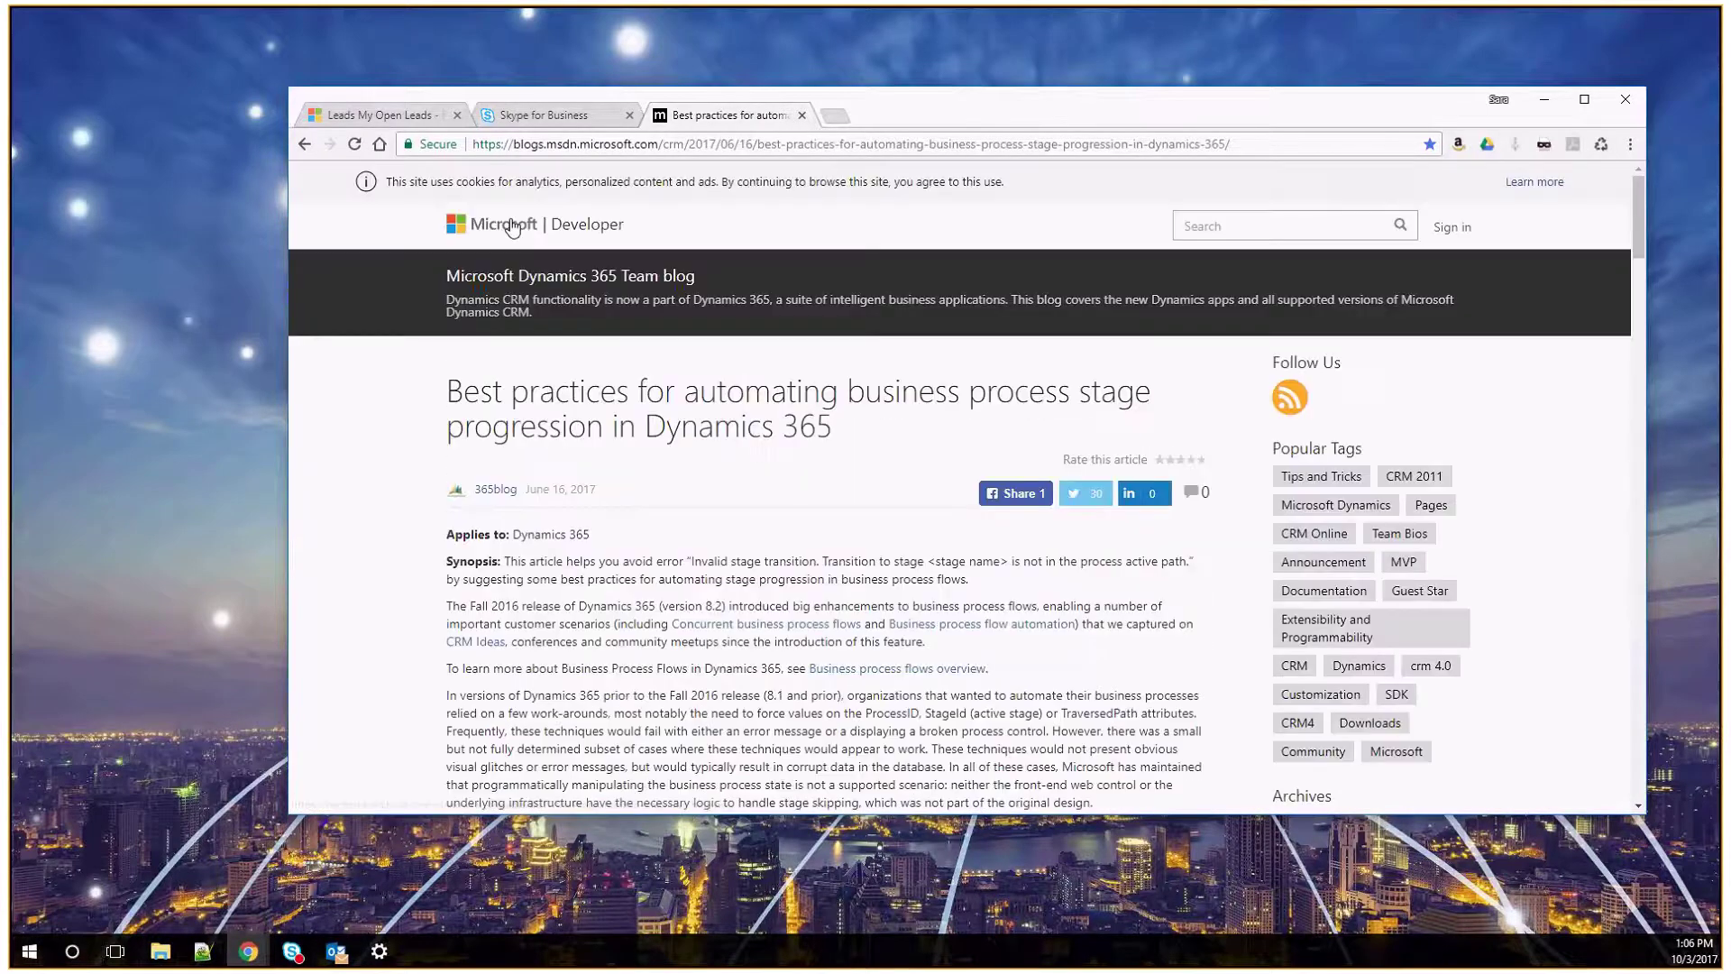
In the WF Stage Progression solution window, open the Stage Progression process, examine its triggers and steps, and close it
left_click(400, 114)
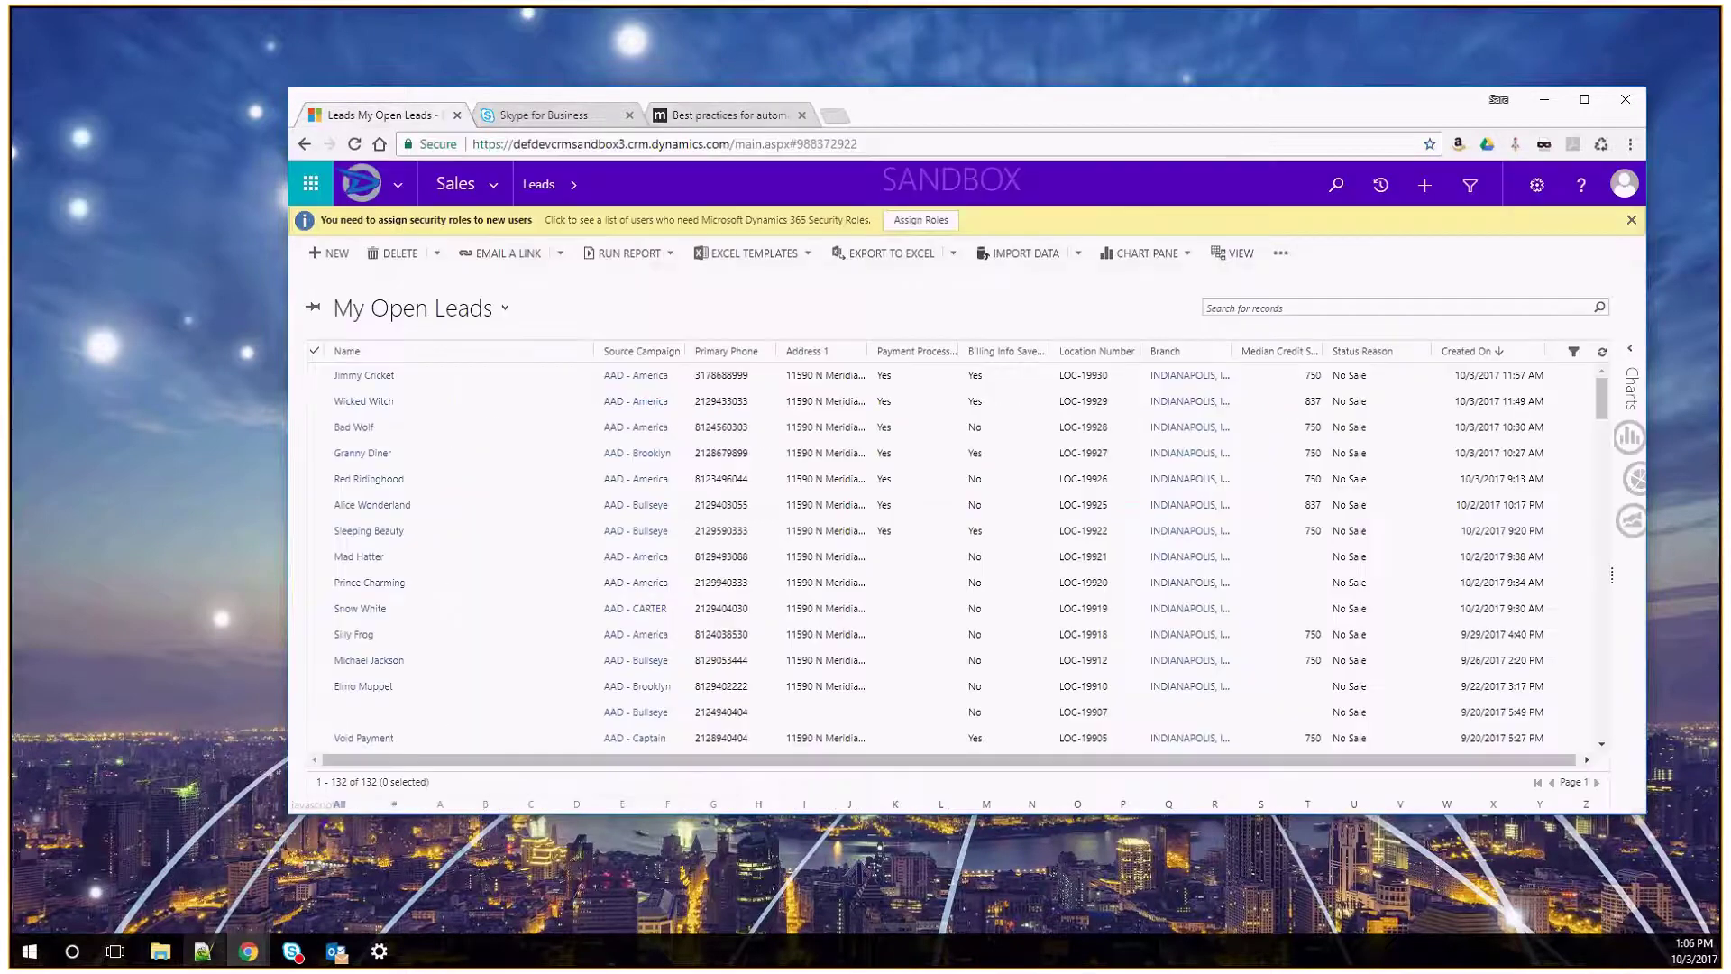
mouse_move(248, 951)
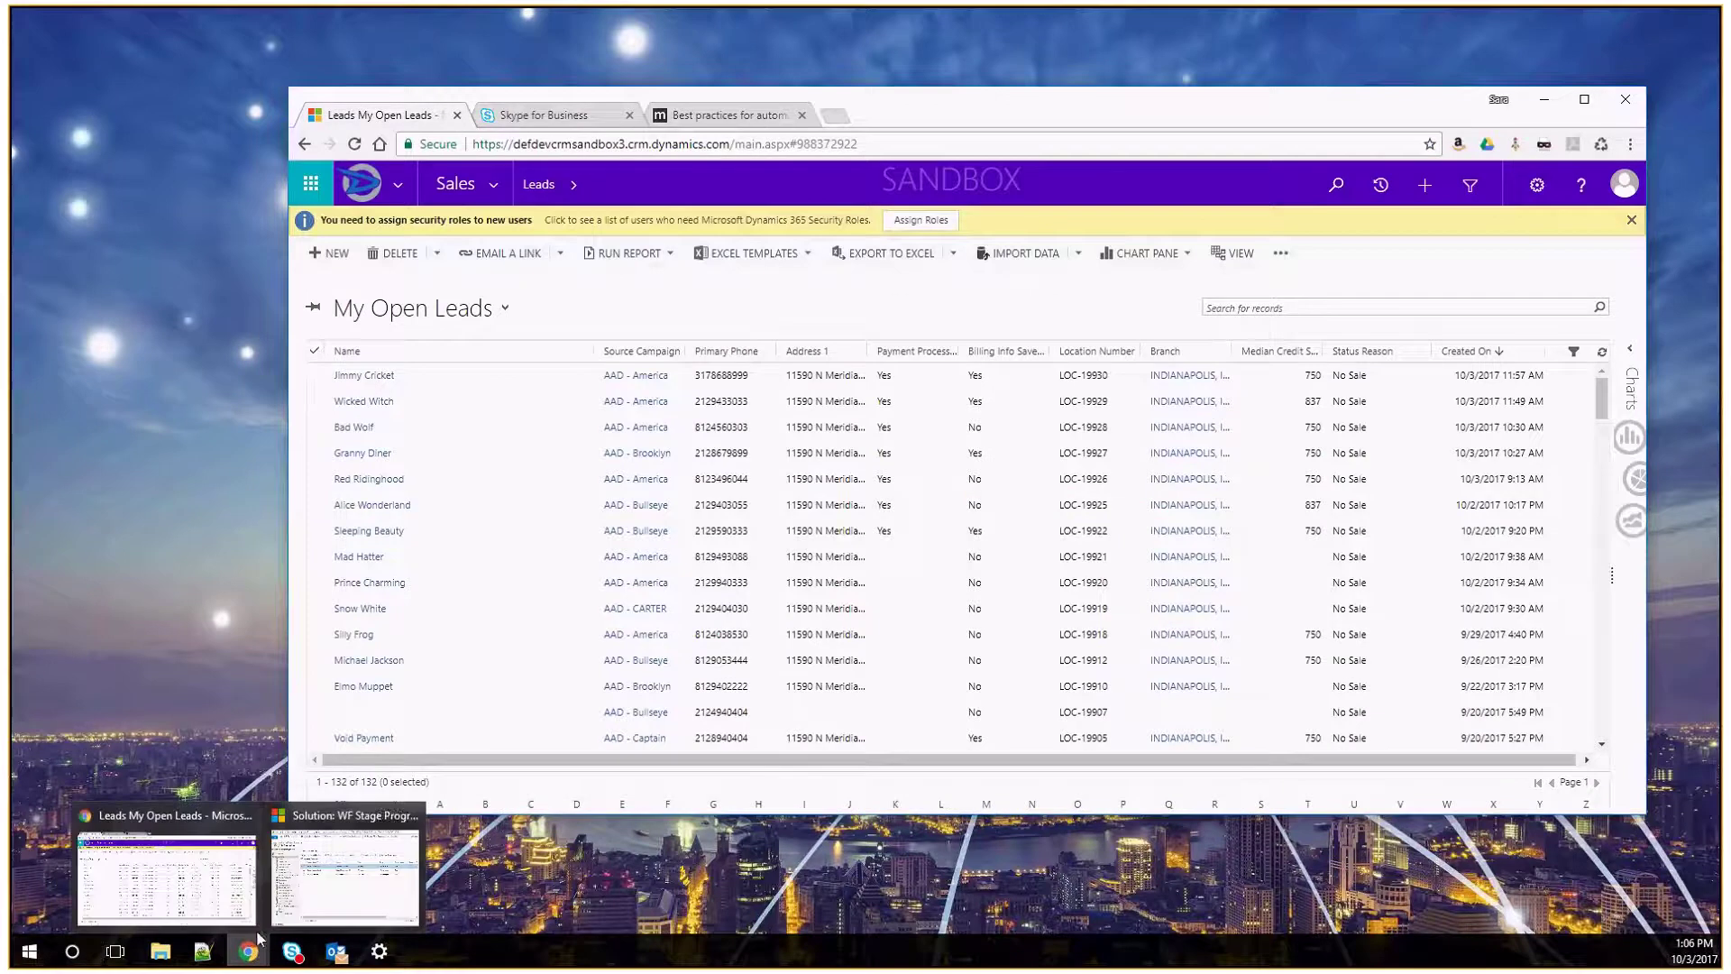
left_click(321, 882)
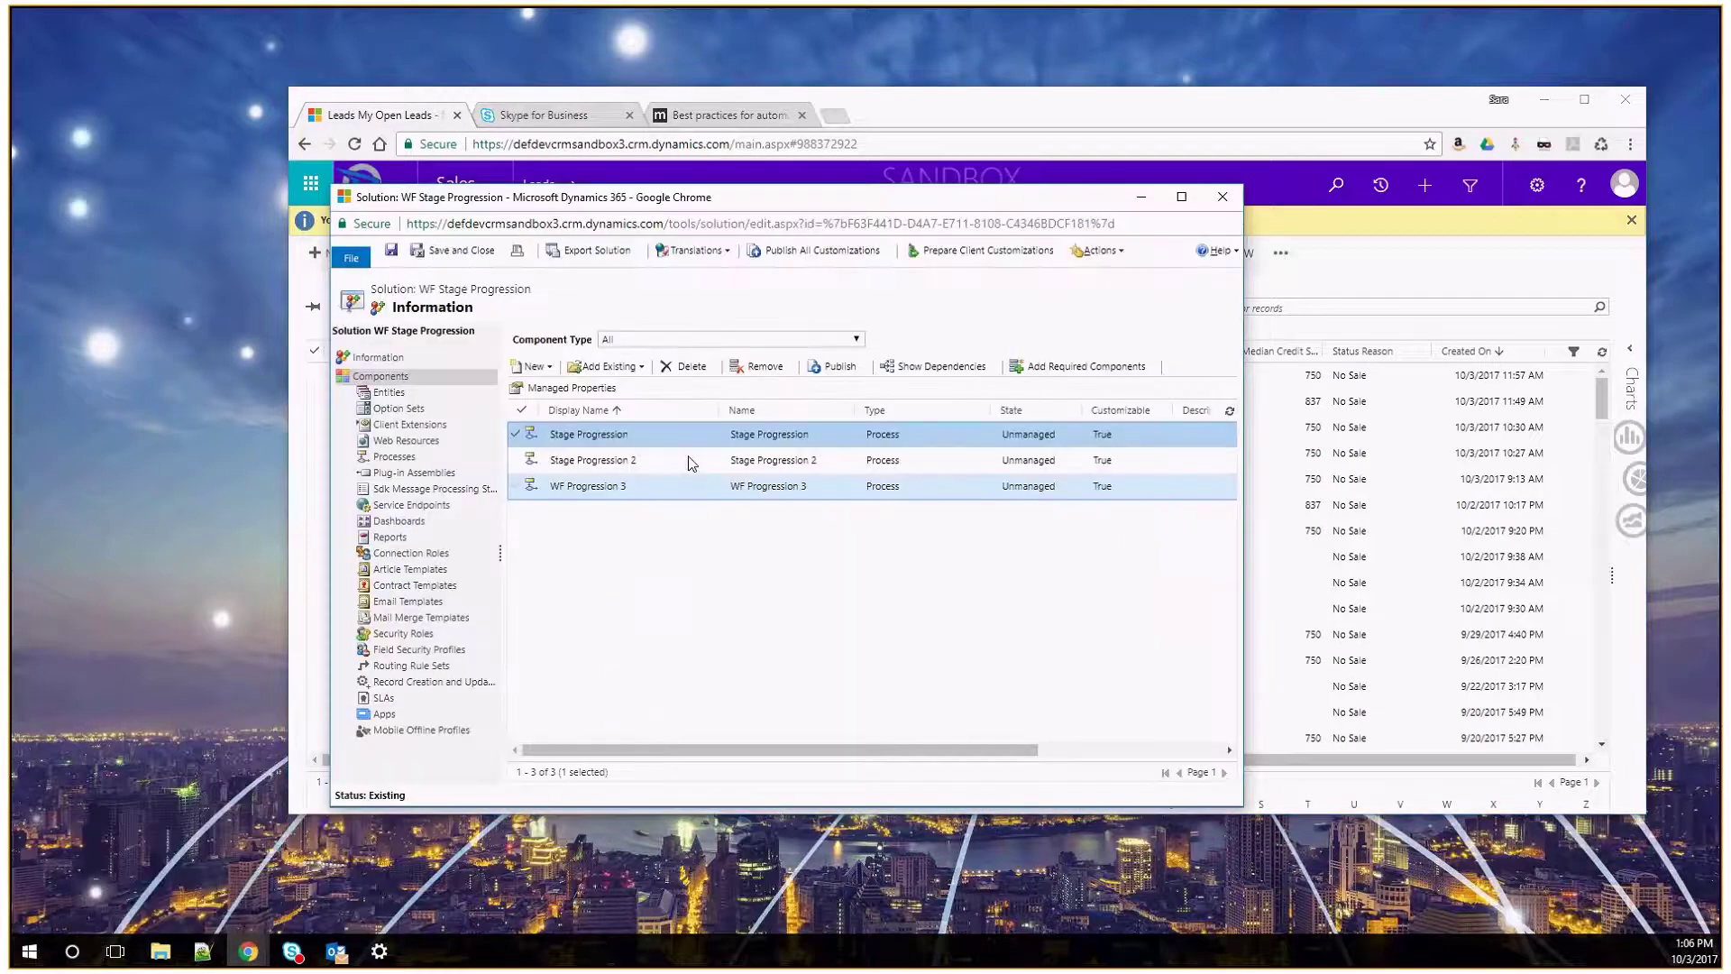
double_click(690, 462)
left_click_drag(455, 83, 588, 109)
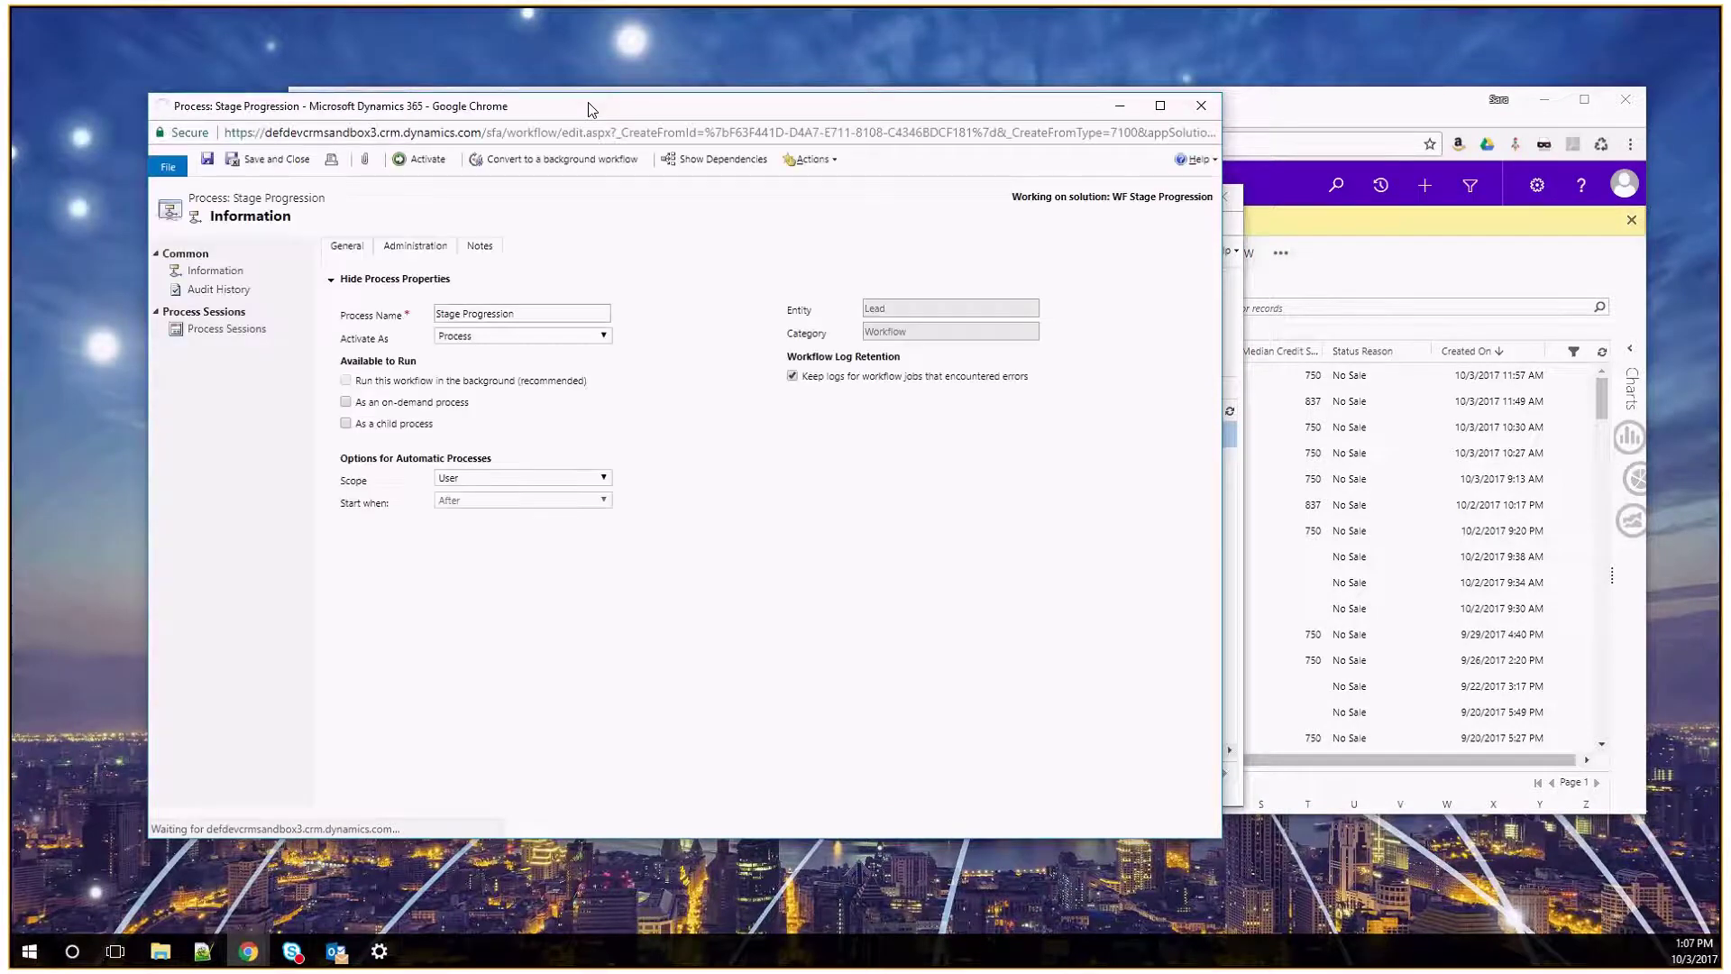
left_click_drag(591, 110, 642, 82)
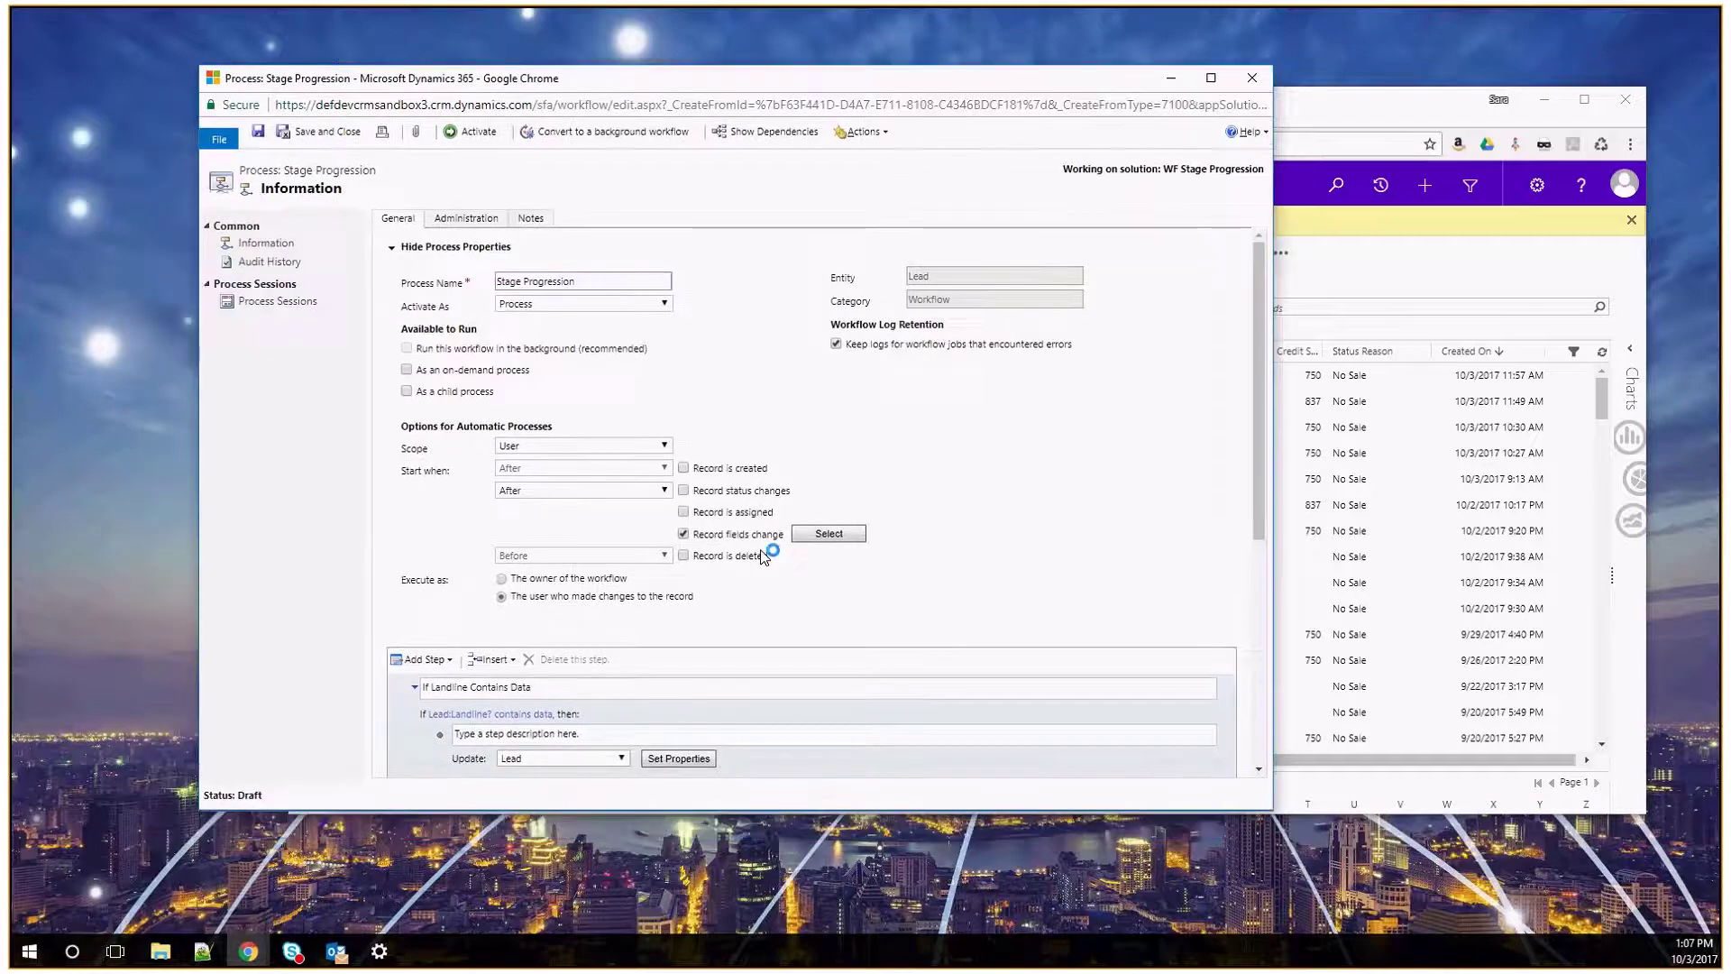
scroll(764, 556, "down", 2)
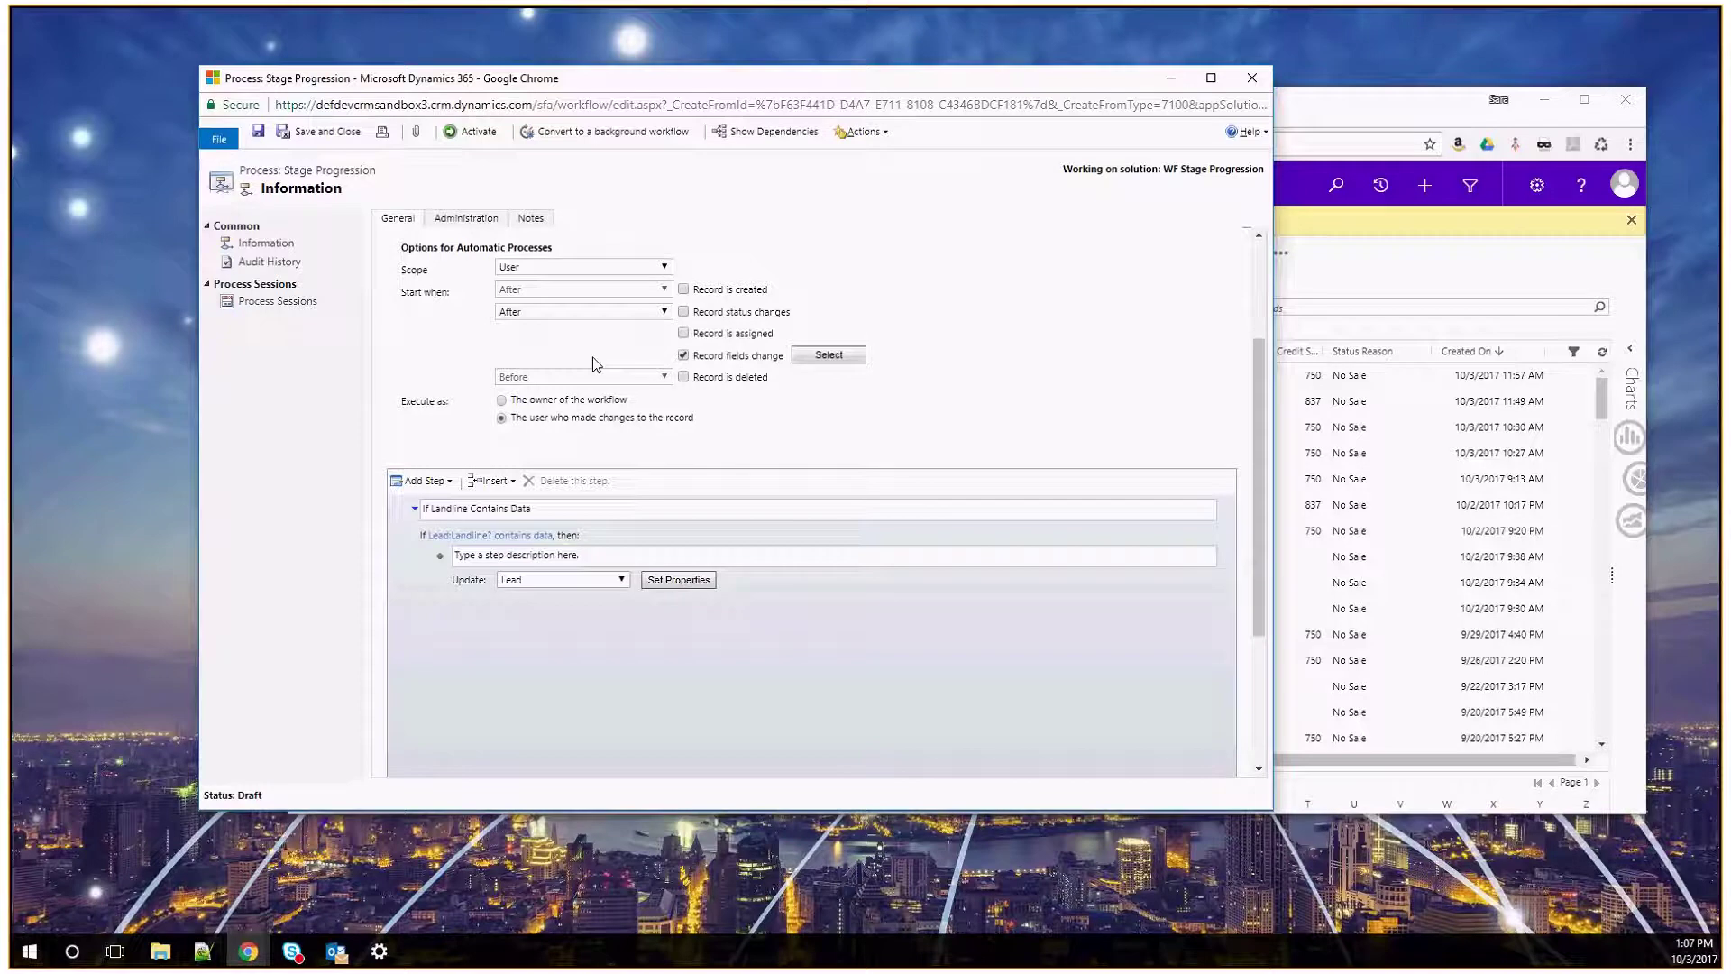
scroll(722, 579, "up", 1)
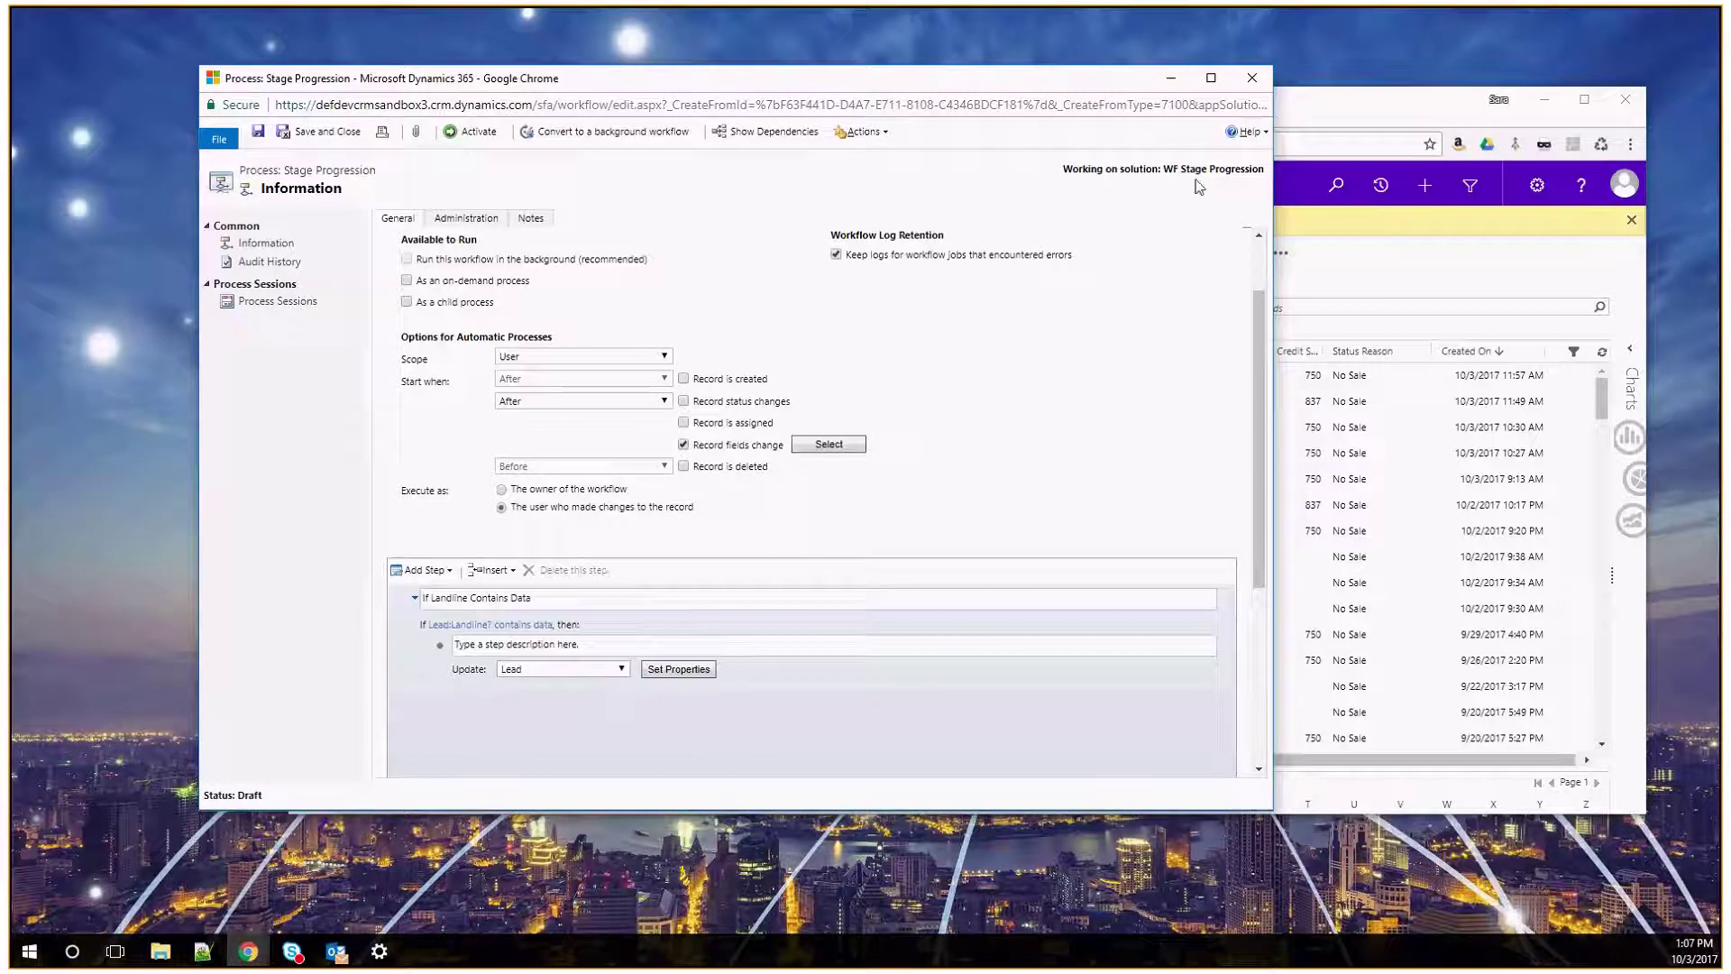
left_click(1251, 79)
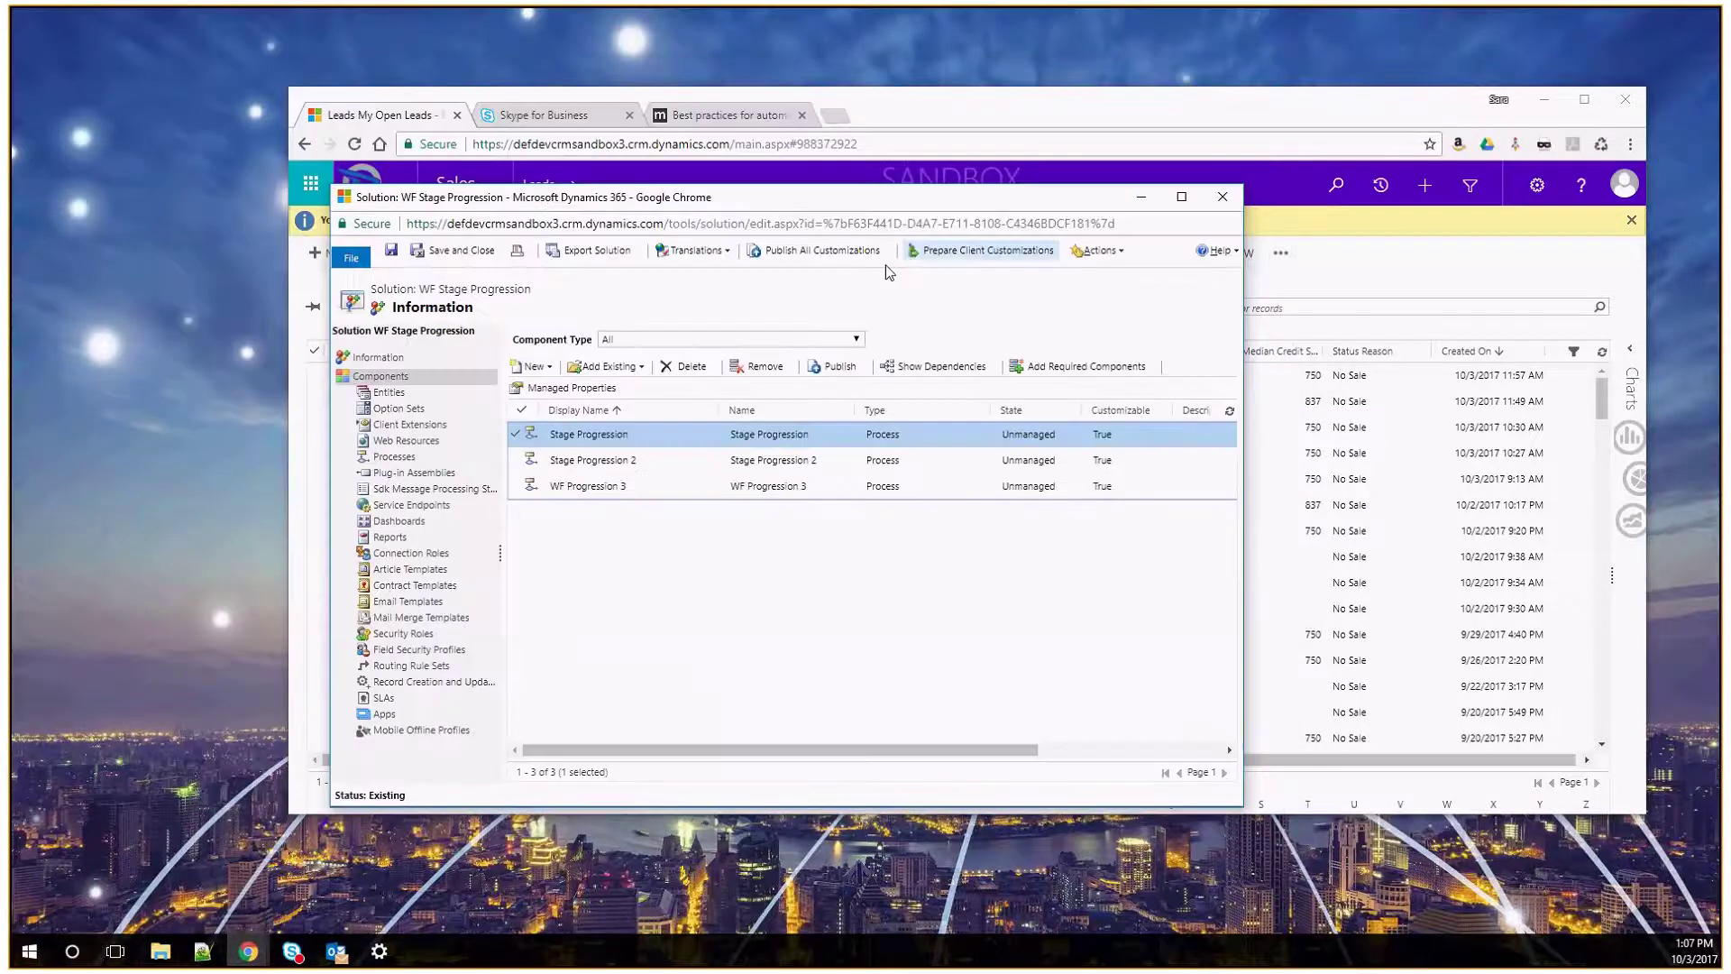
Open the Stage Progression 2 and WF Progression 3 processes in turn to check which entity each runs on
double_click(596, 462)
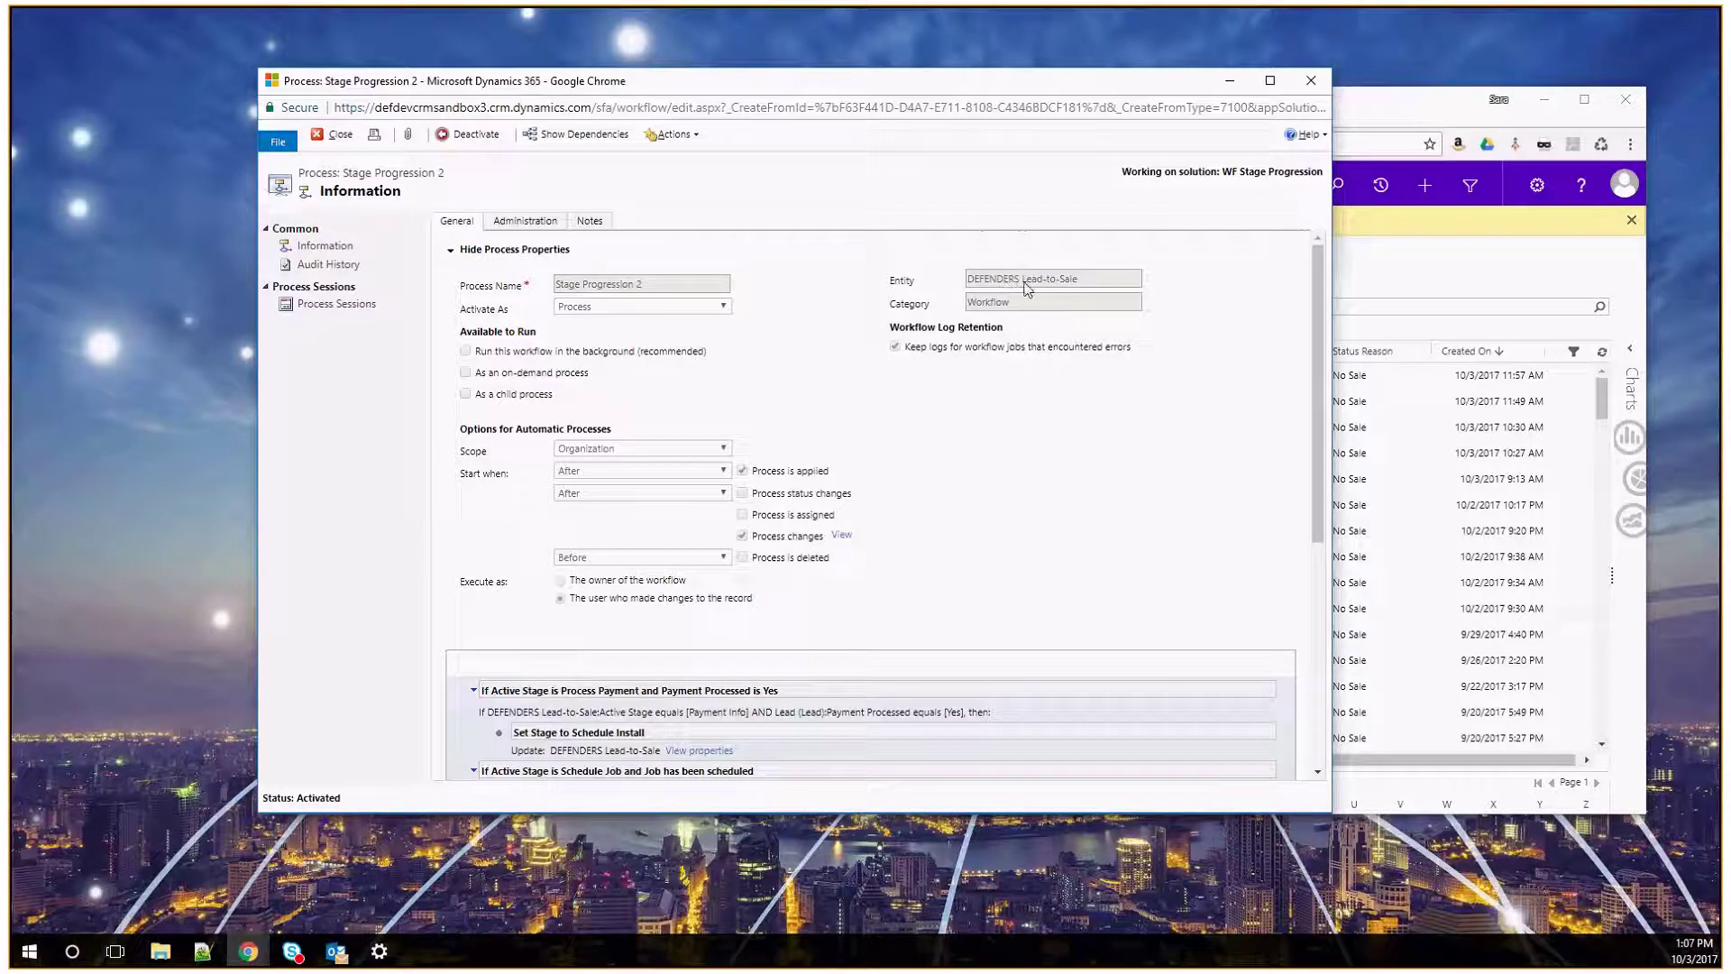
left_click(1310, 80)
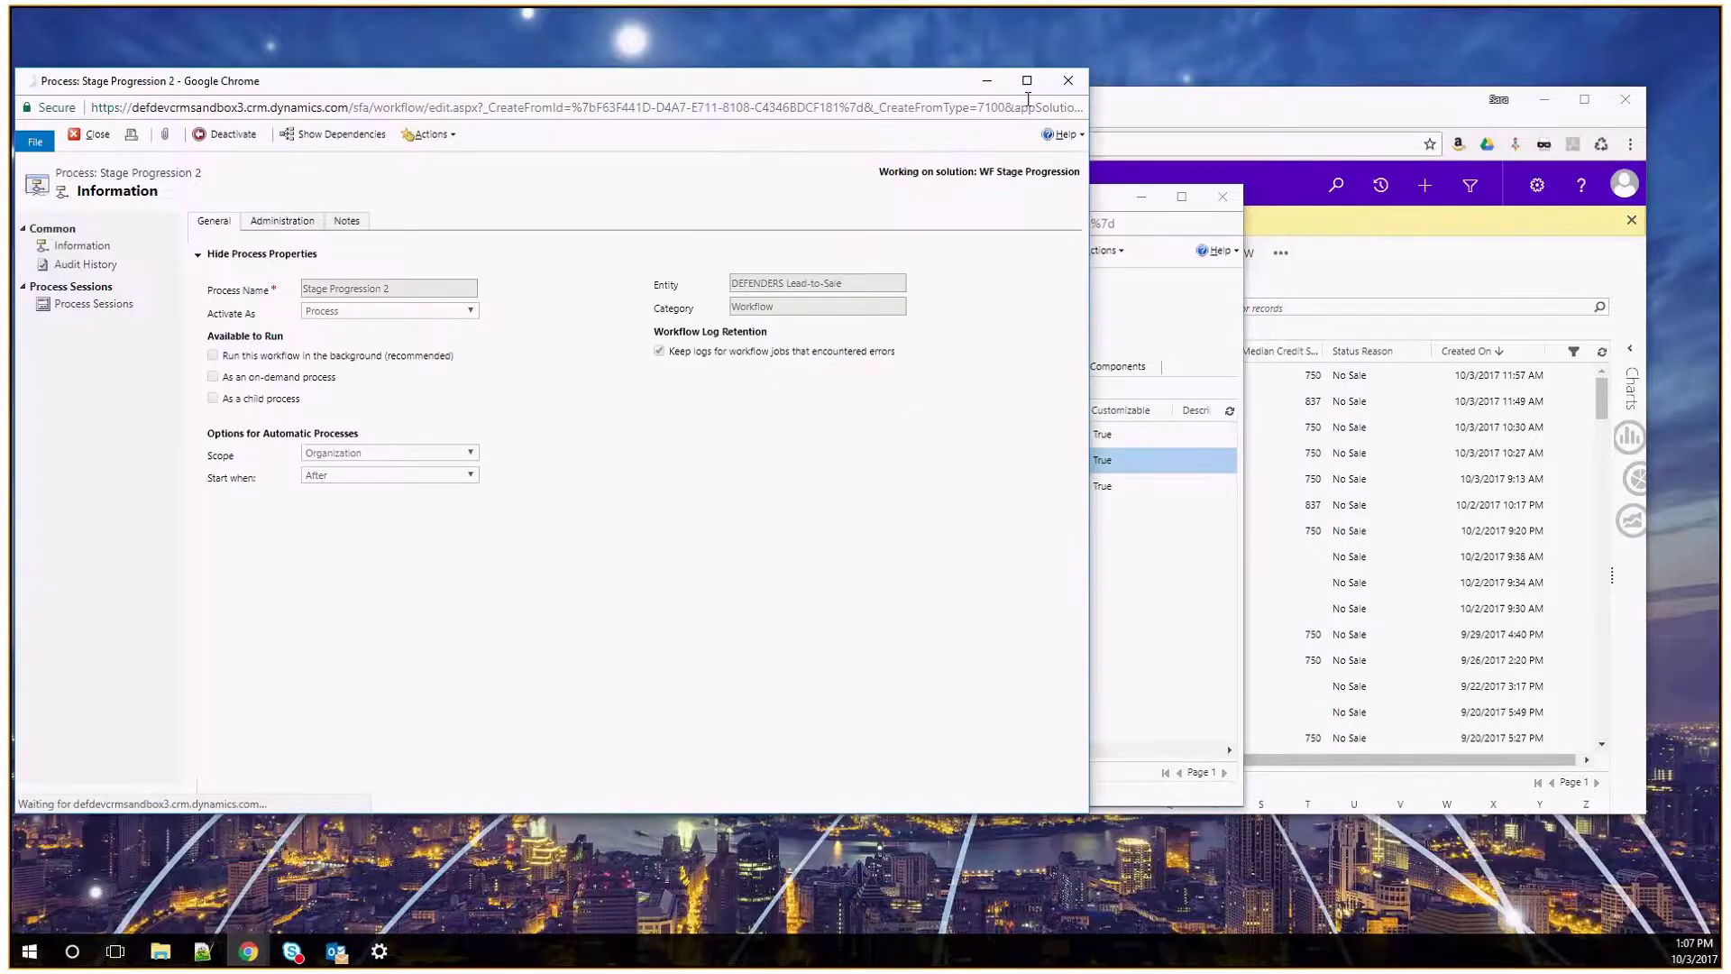
double_click(699, 487)
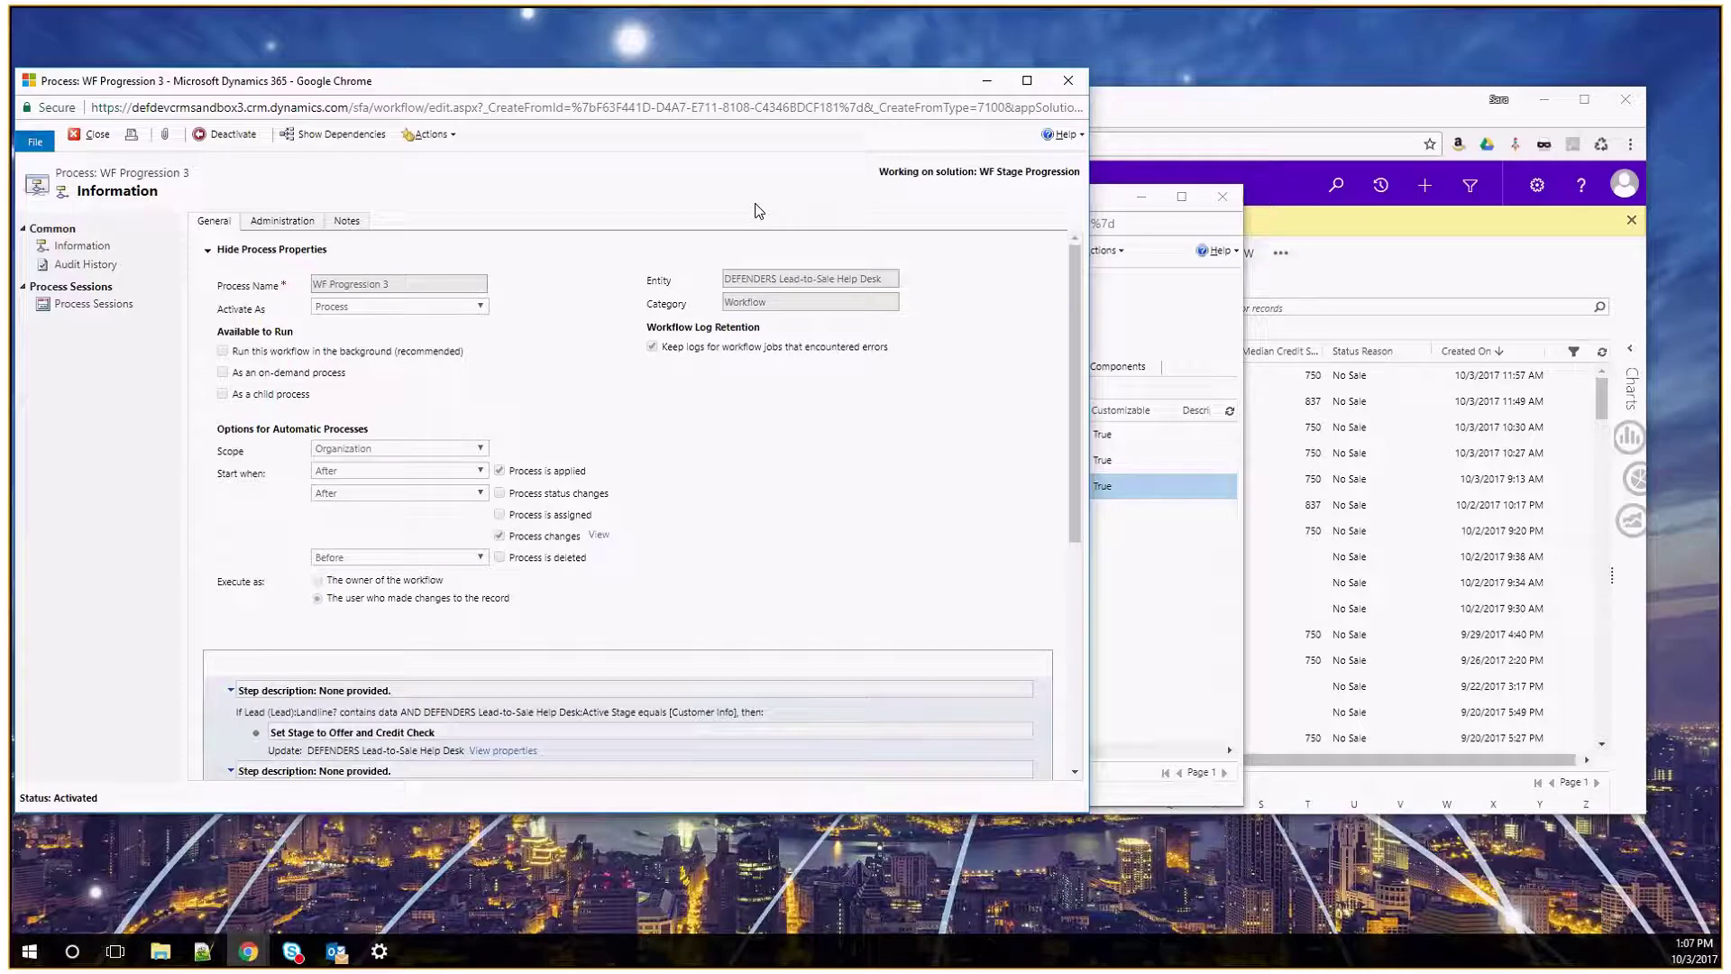
left_click(1067, 82)
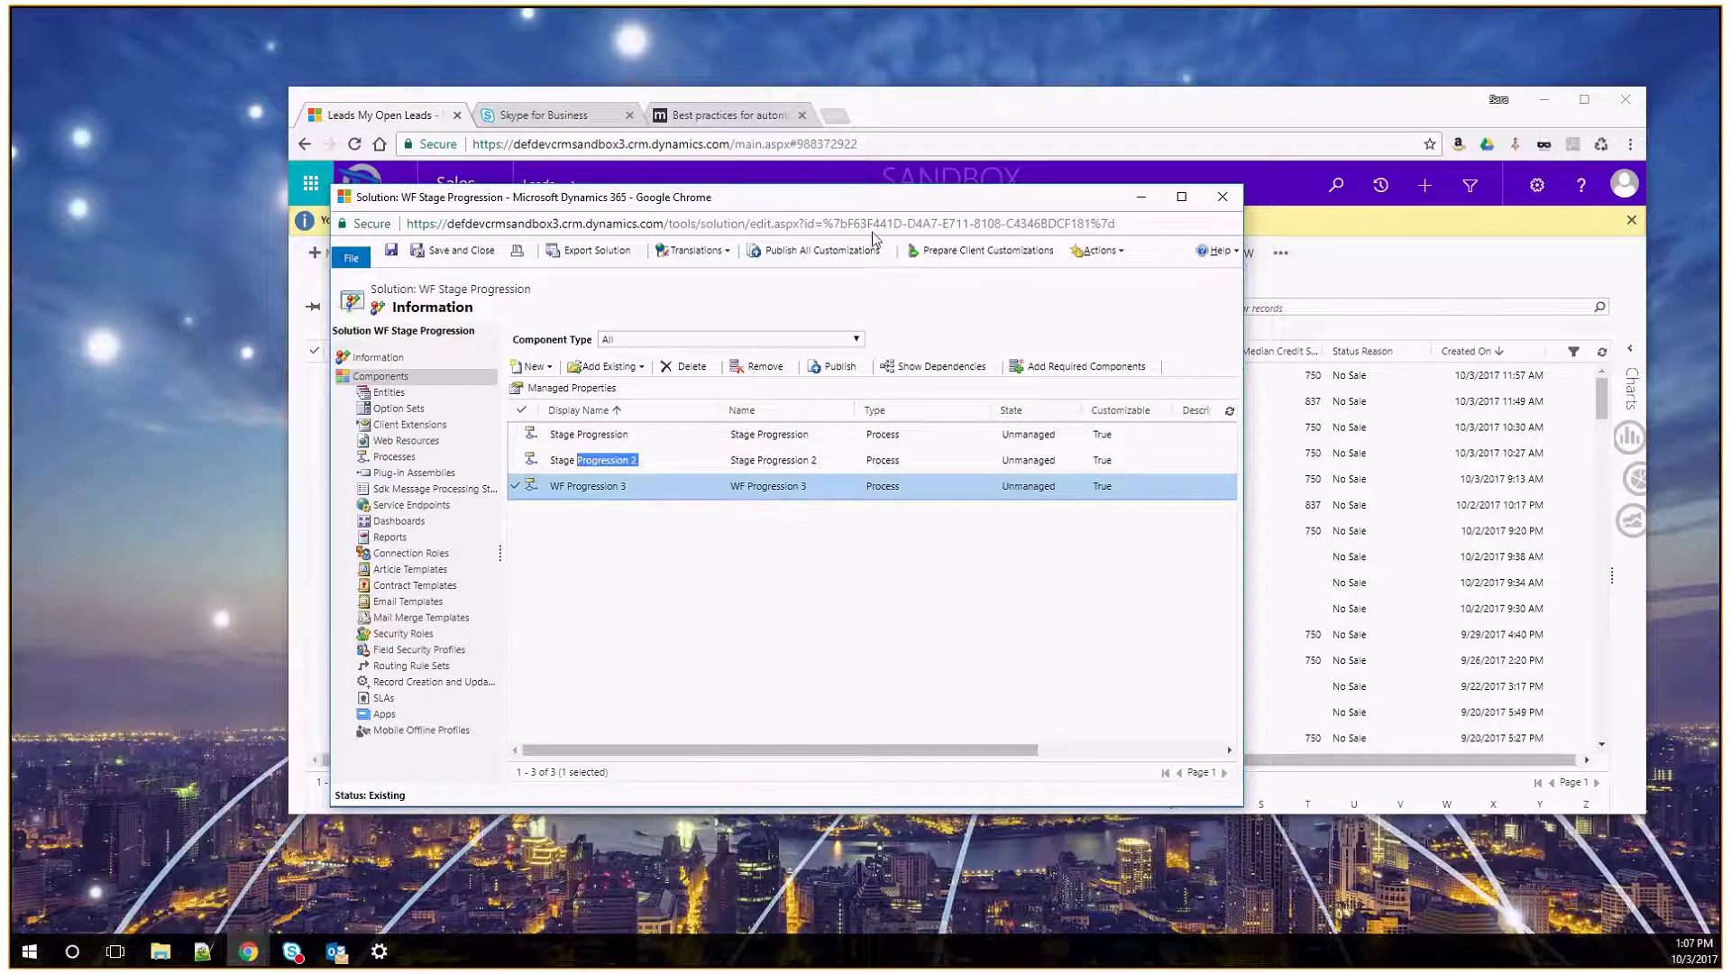
Reopen the Stage Progression 2 process and deactivate it so that its settings become editable
double_click(683, 462)
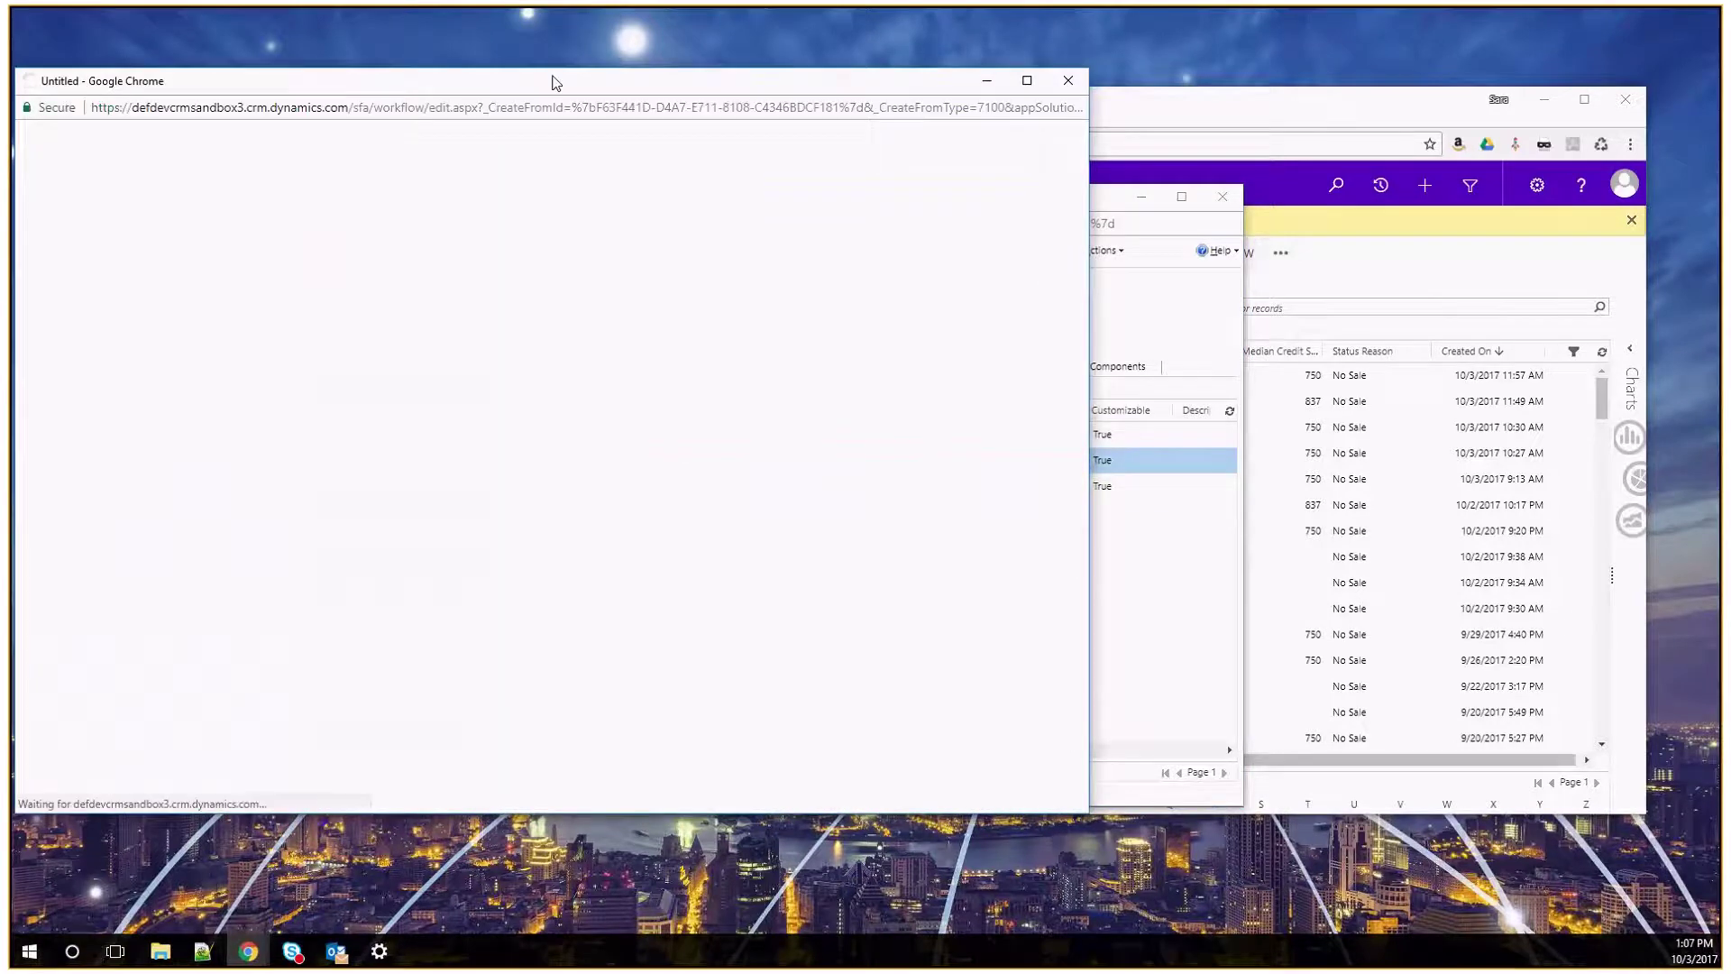
left_click_drag(556, 83, 737, 102)
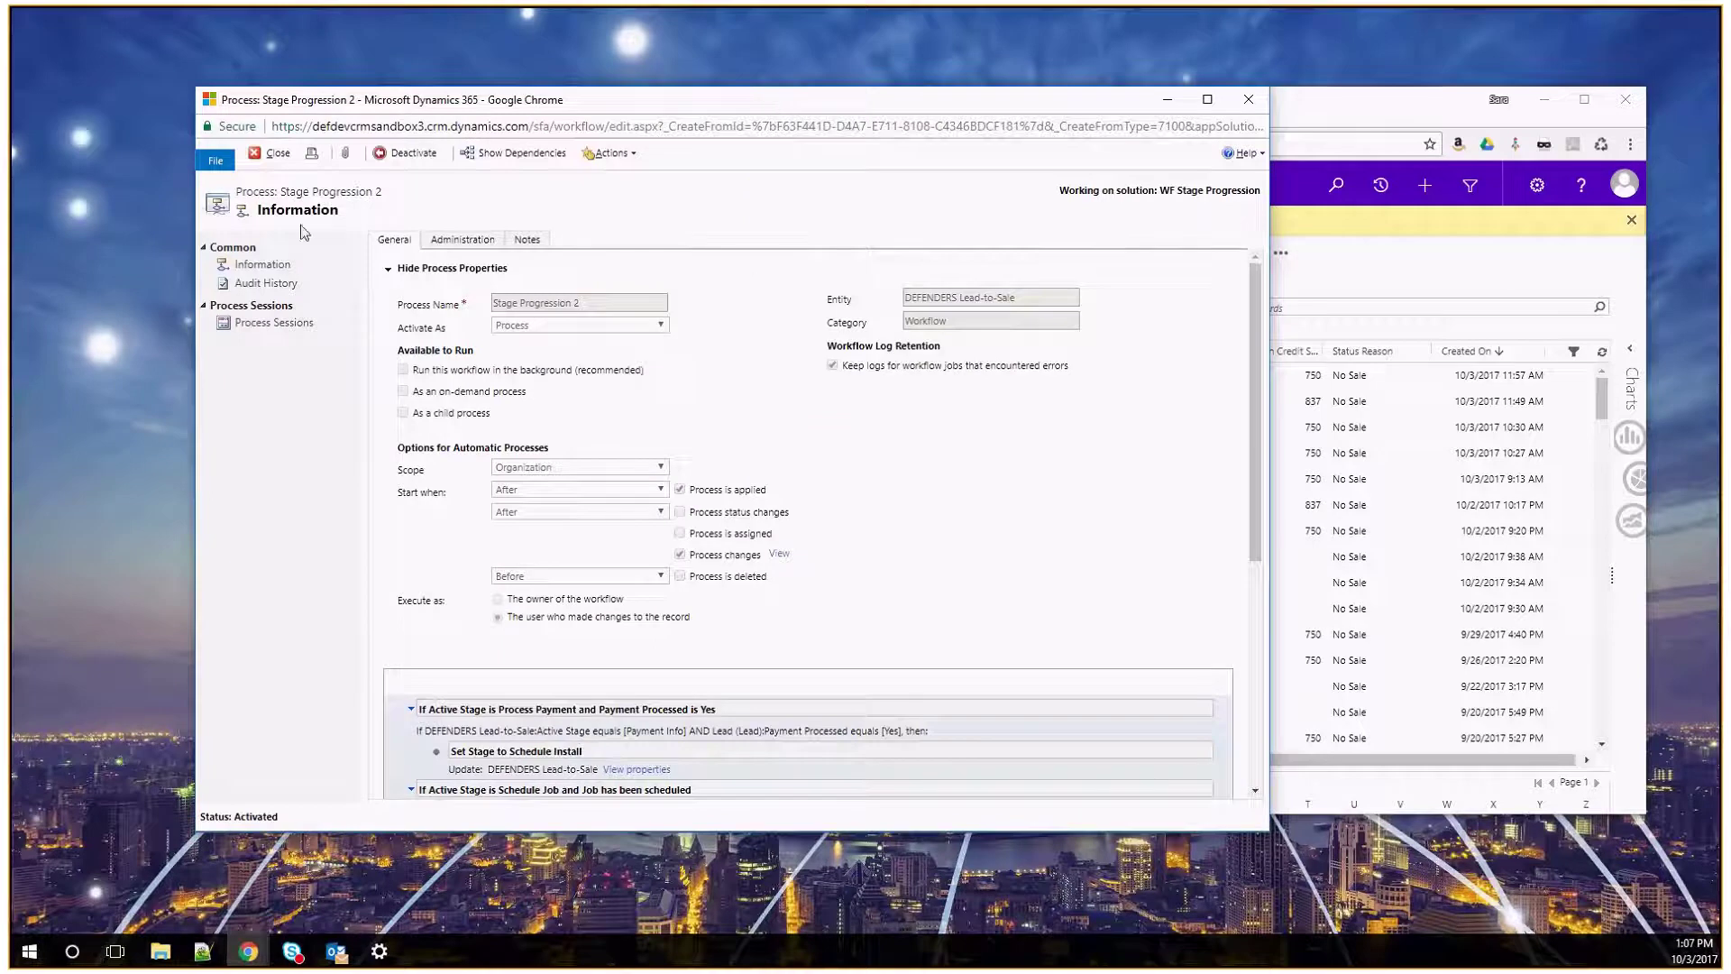
left_click(378, 155)
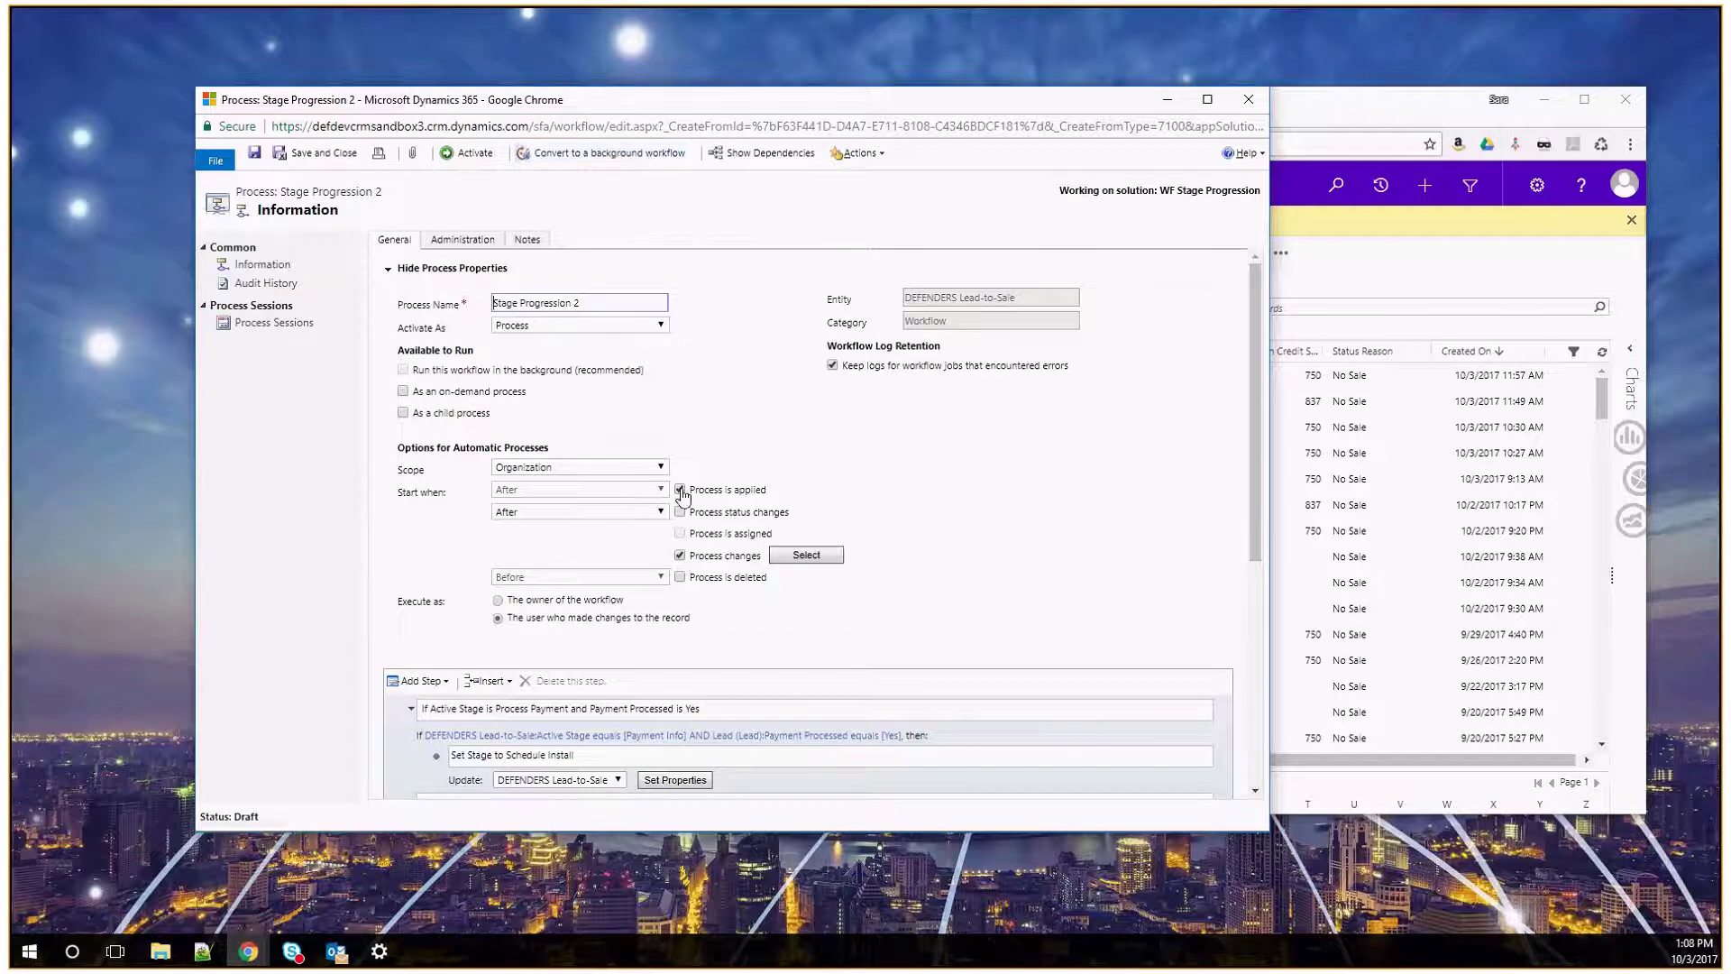
Examine which fields the real-time workflow can monitor for process changes, leaving the selection as it is
left_click(805, 556)
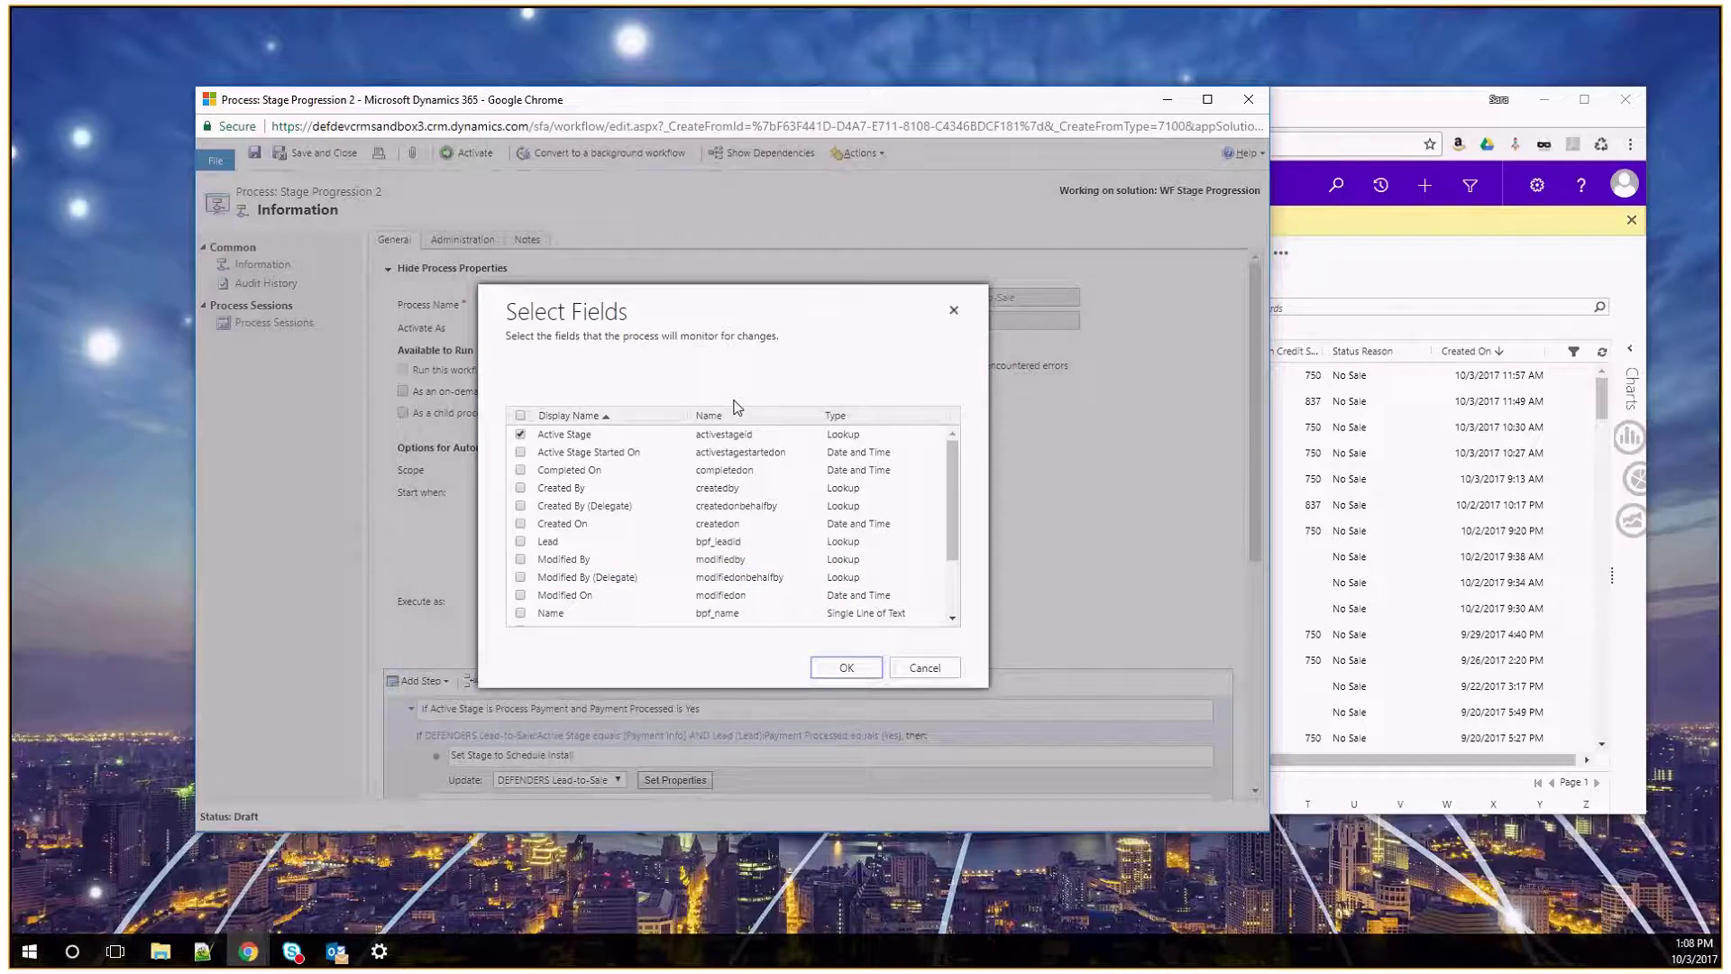
key("Escape")
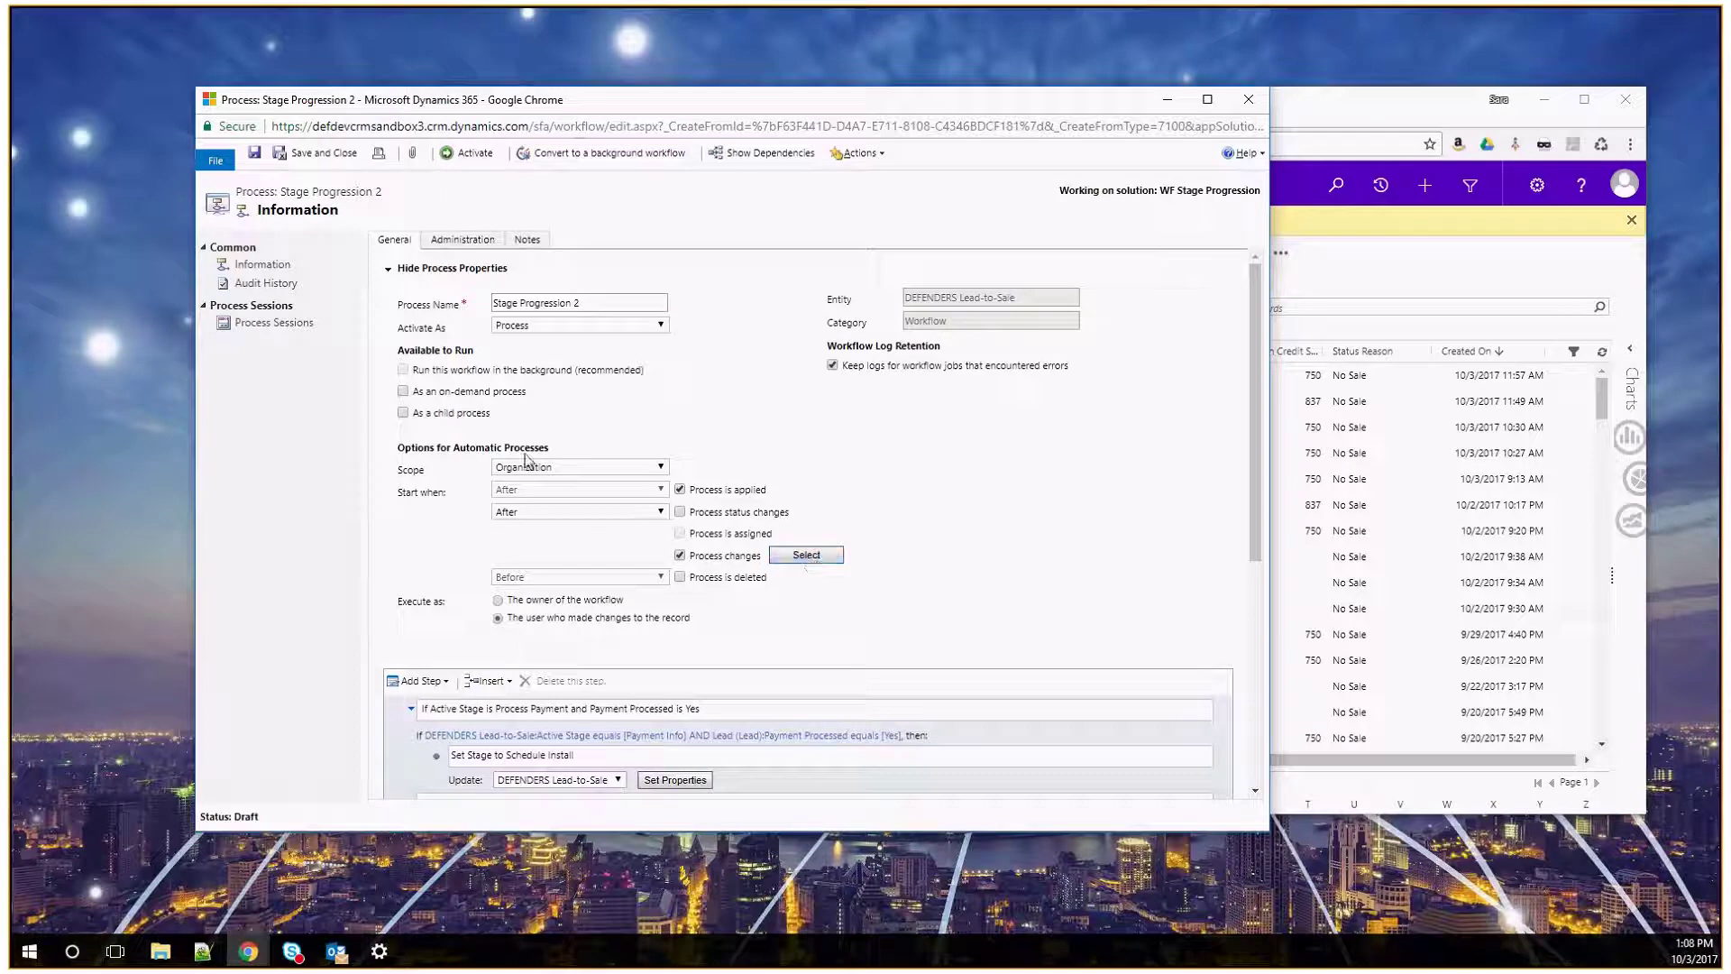
left_click(825, 555)
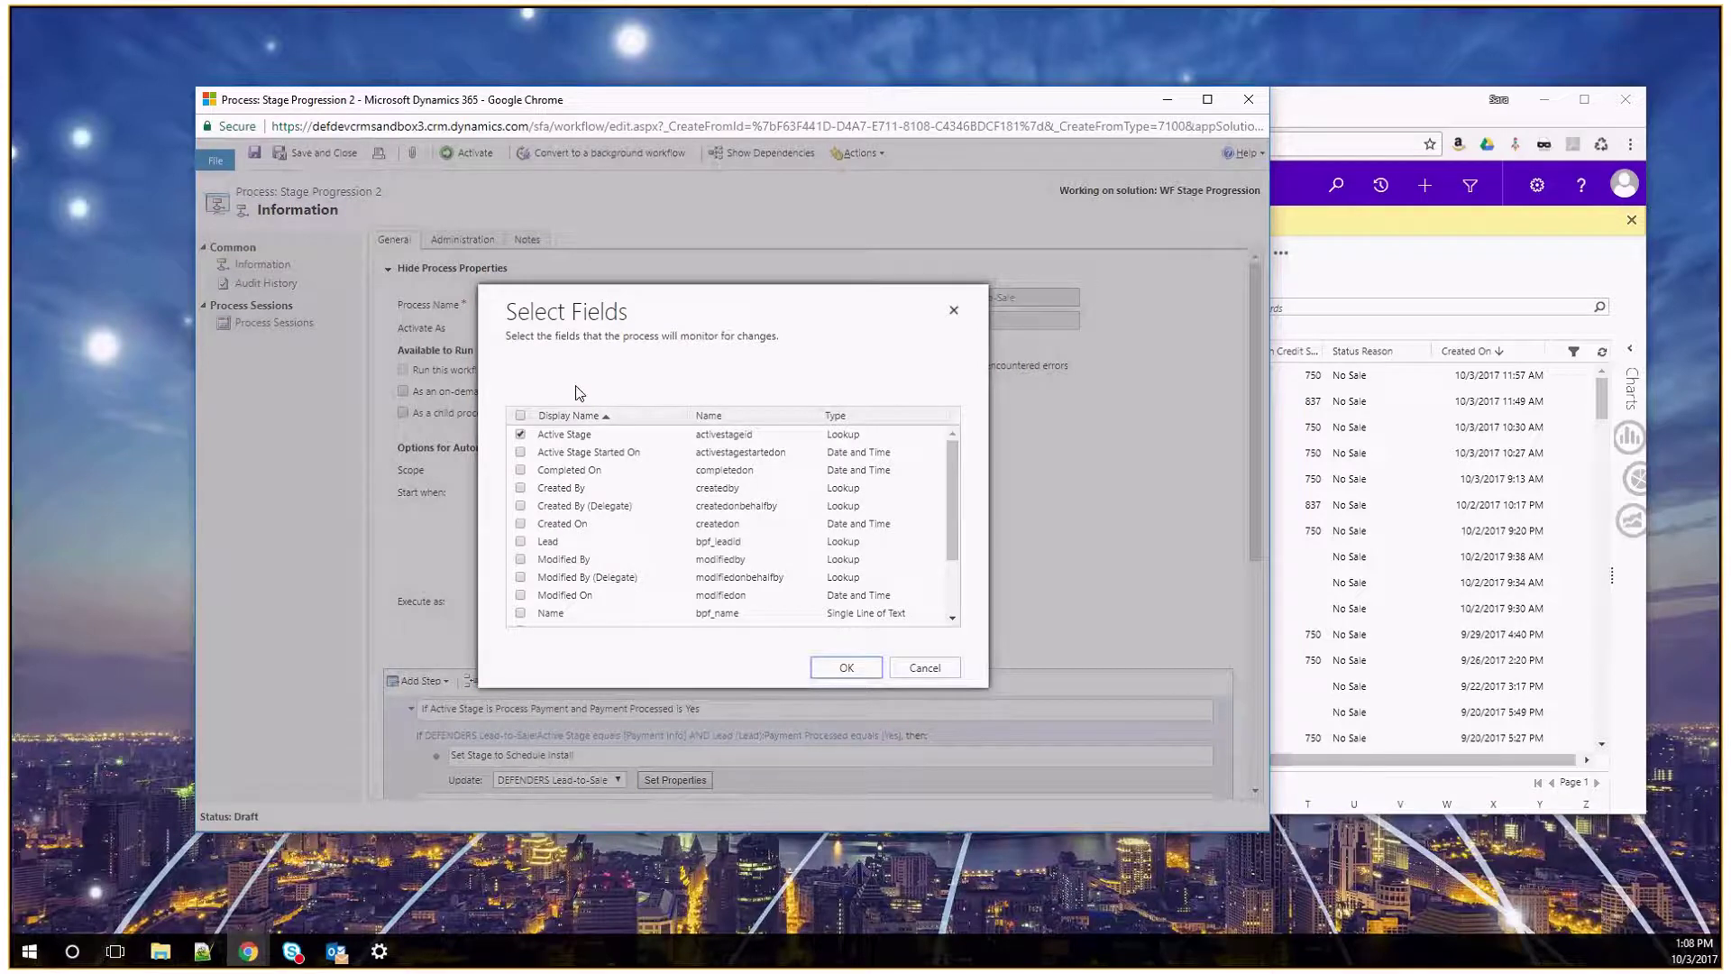
left_click(925, 667)
Temporarily convert Stage Progression 2 to a background workflow to inspect the Lead (Lead) fields offered for its change trigger, and restore real-time mode
left_click(604, 152)
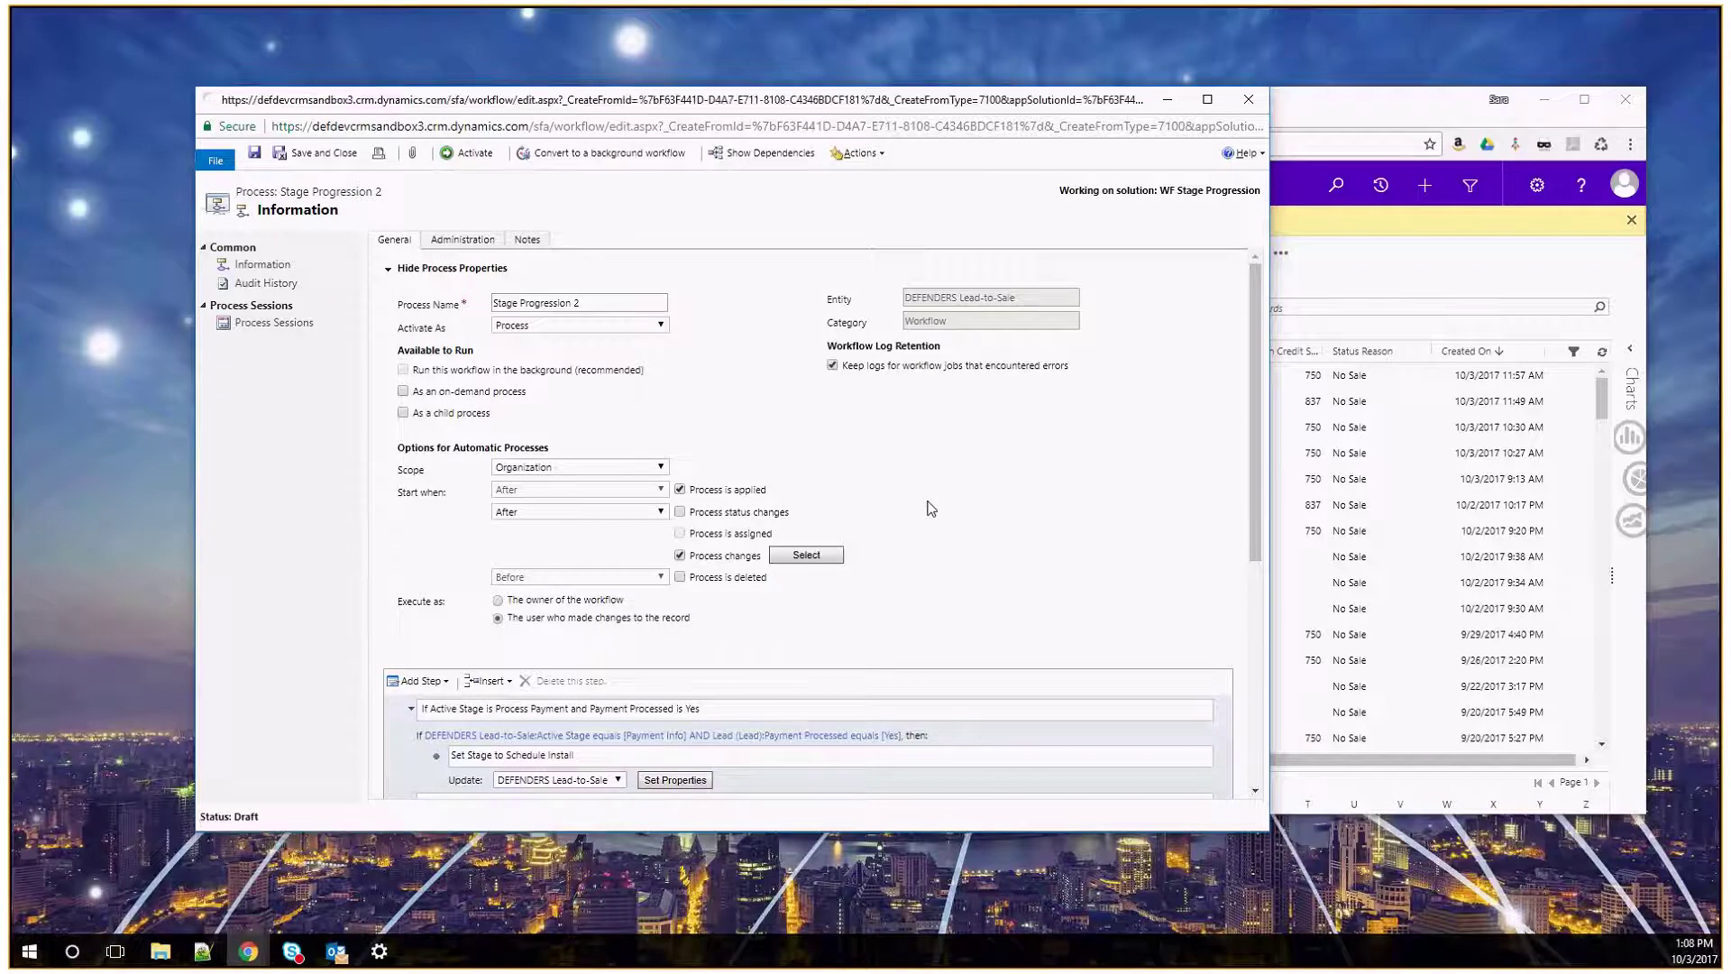
left_click(1017, 463)
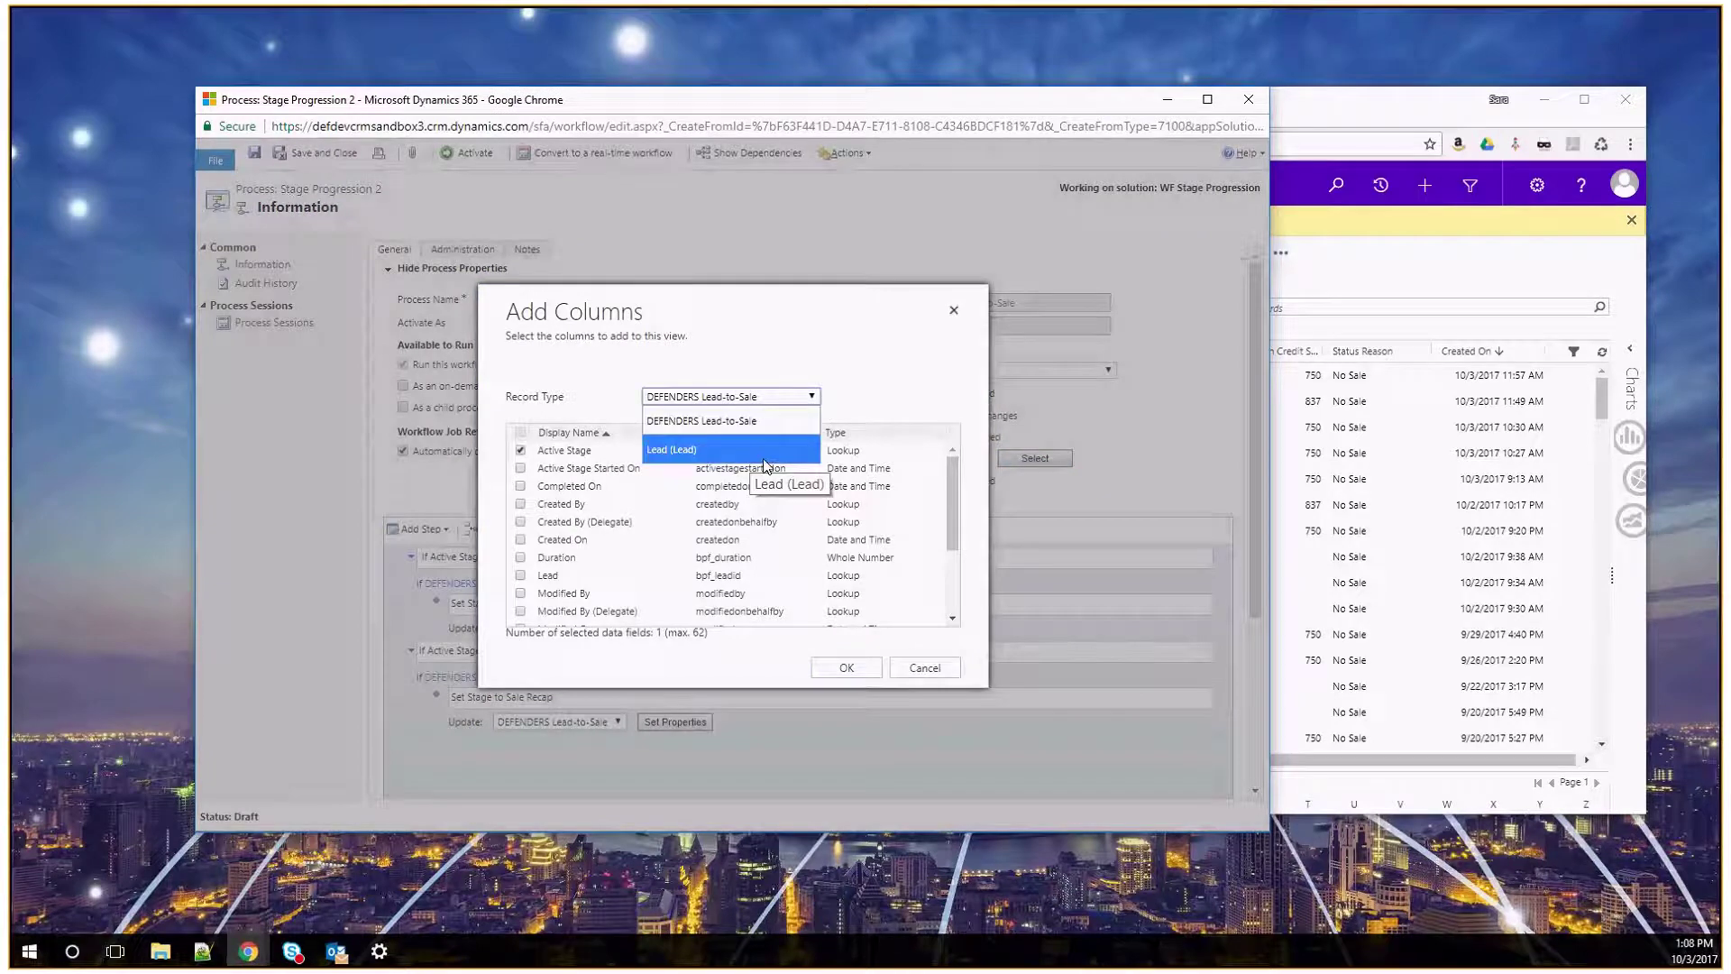
left_click(766, 456)
left_click(797, 401)
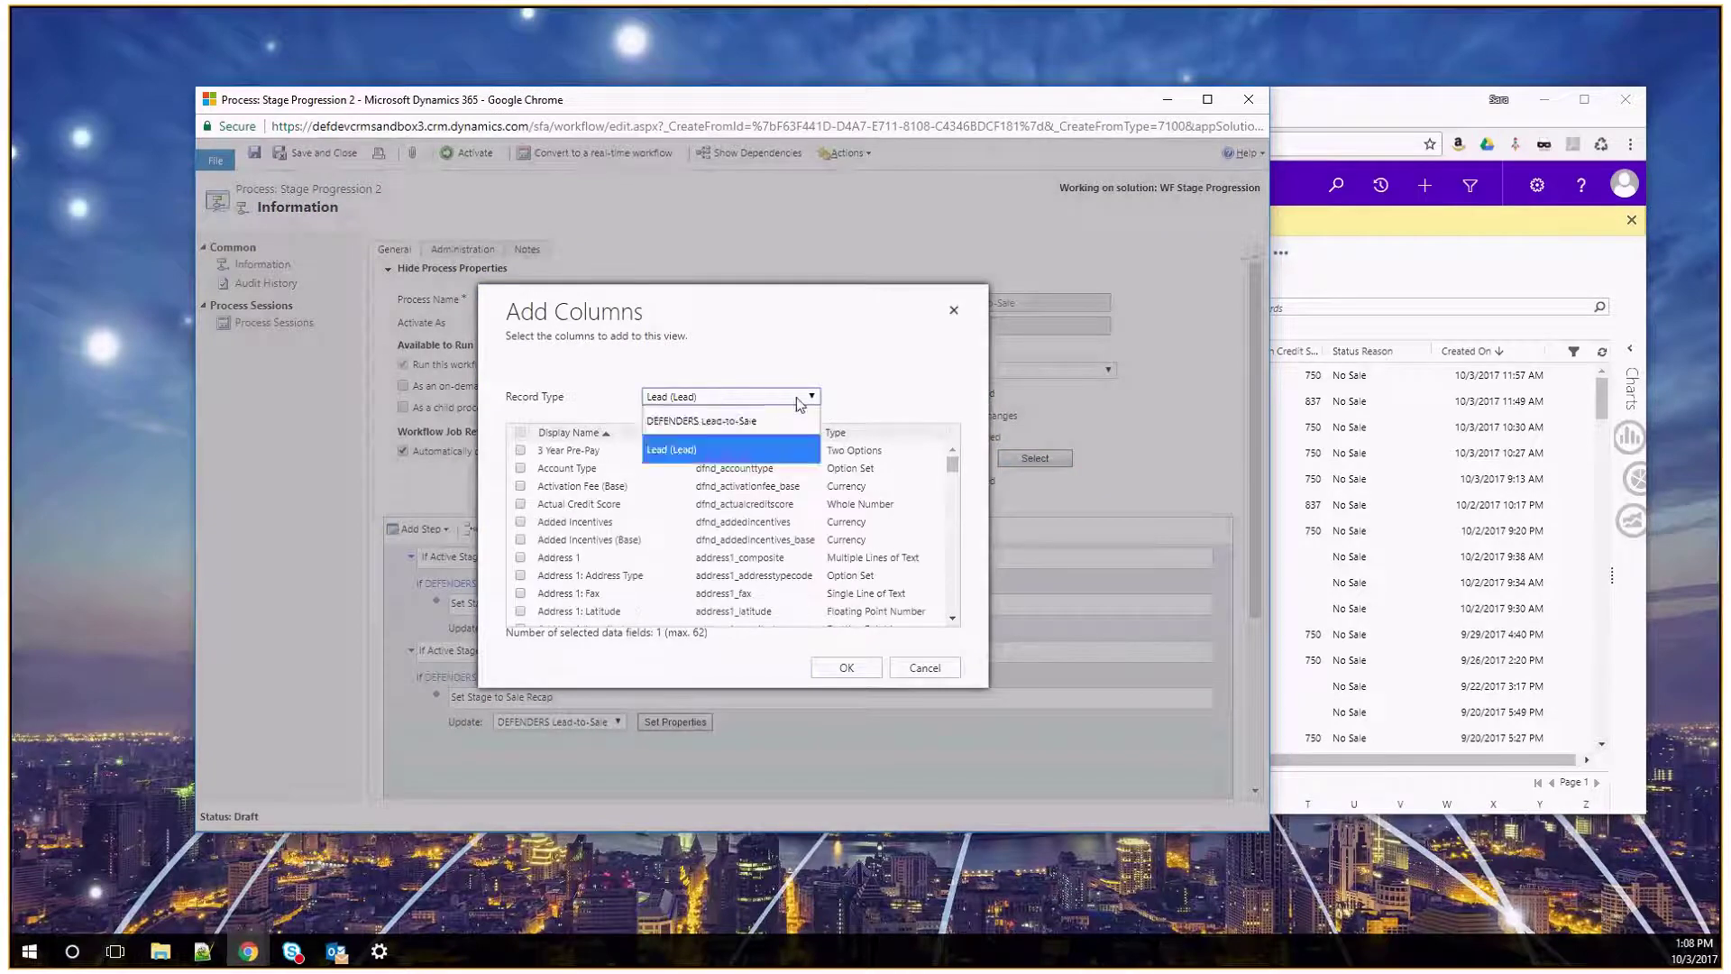
left_click(793, 417)
left_click(924, 669)
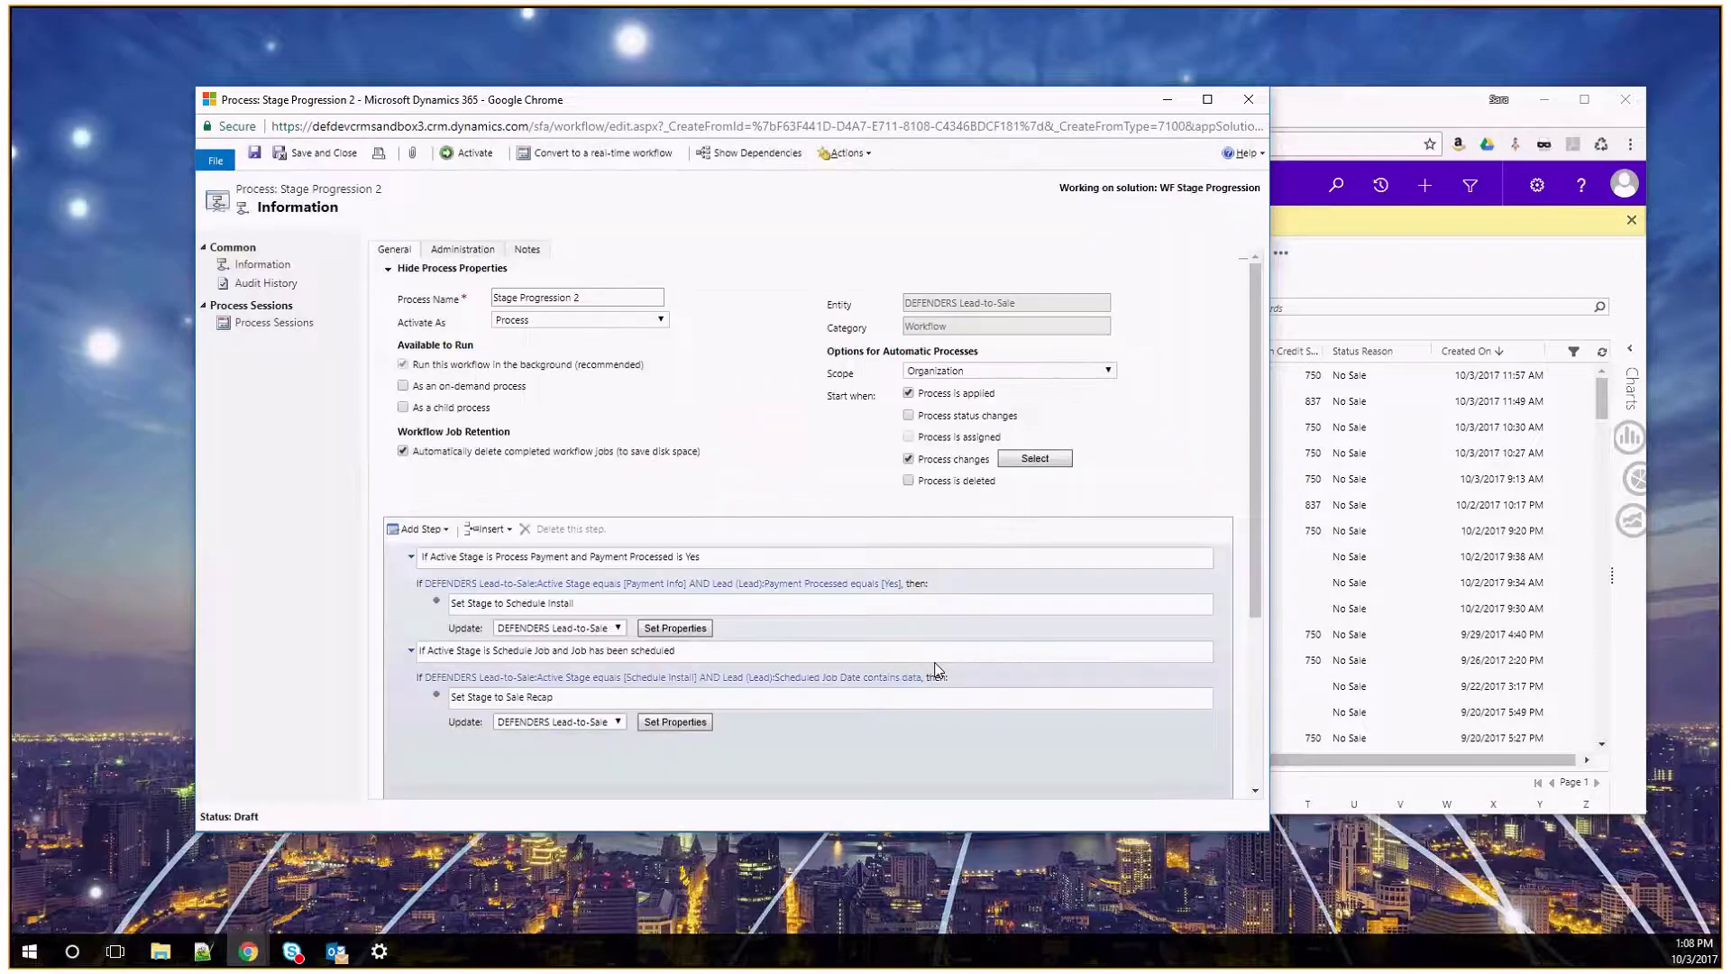
left_click(577, 155)
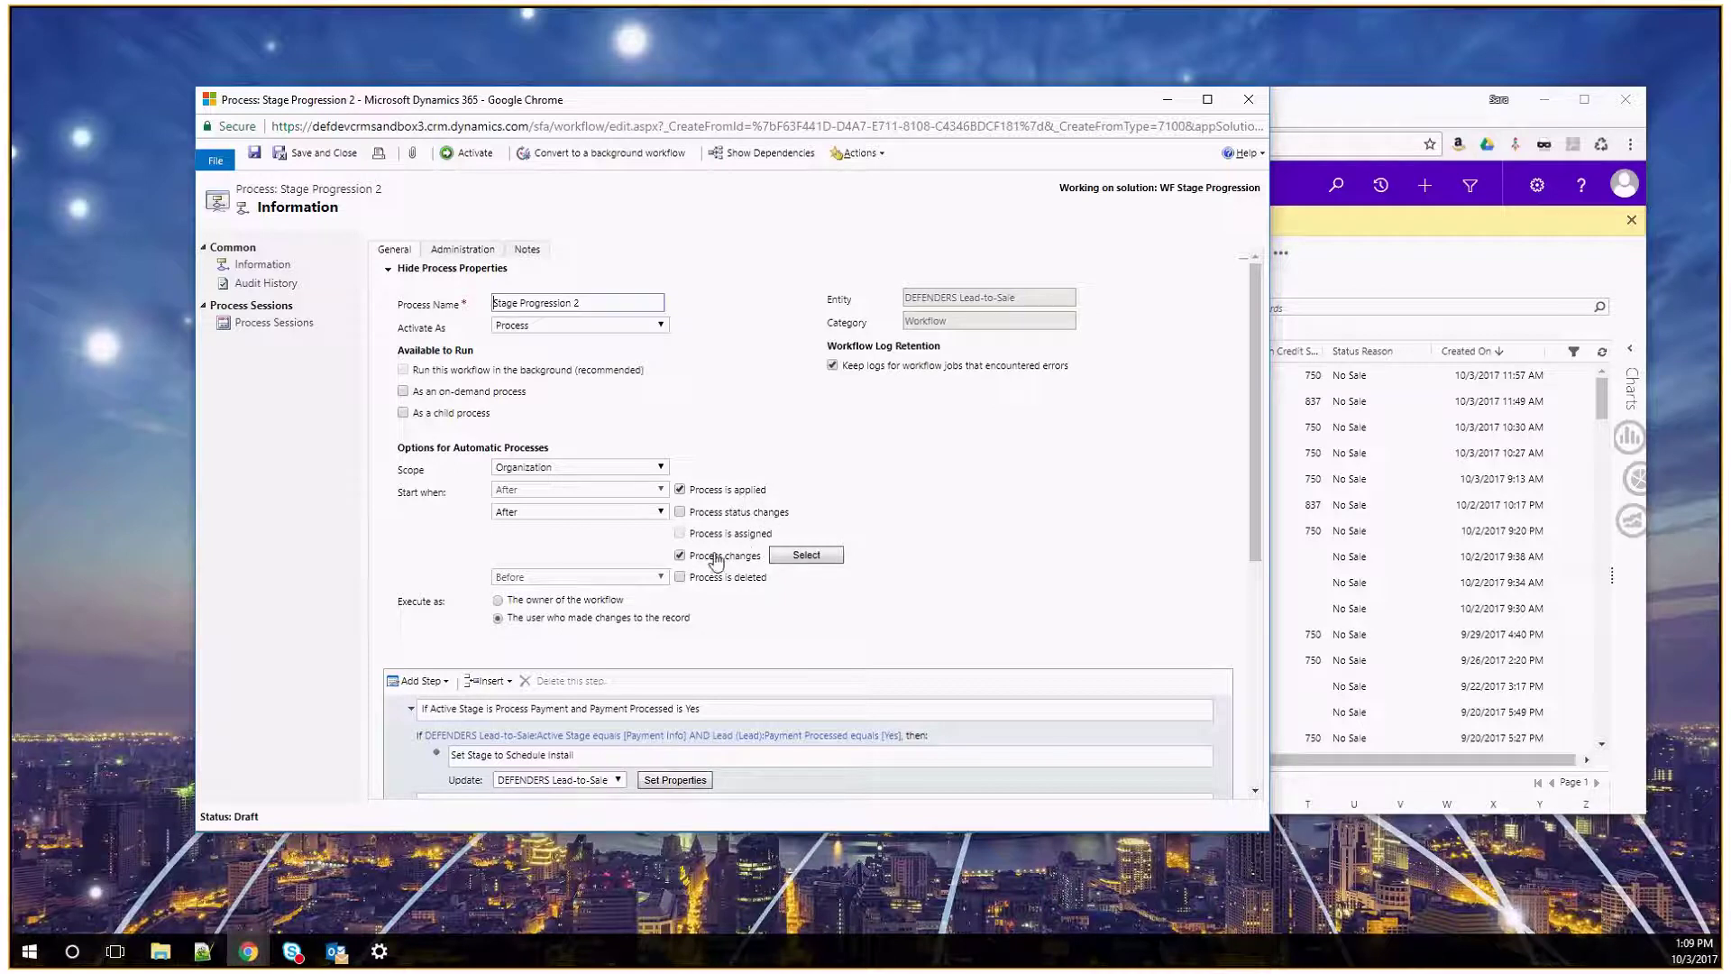
Check the Active Stage field monitored by the restored real-time workflow and review its two conditional stage update steps
left_click(785, 556)
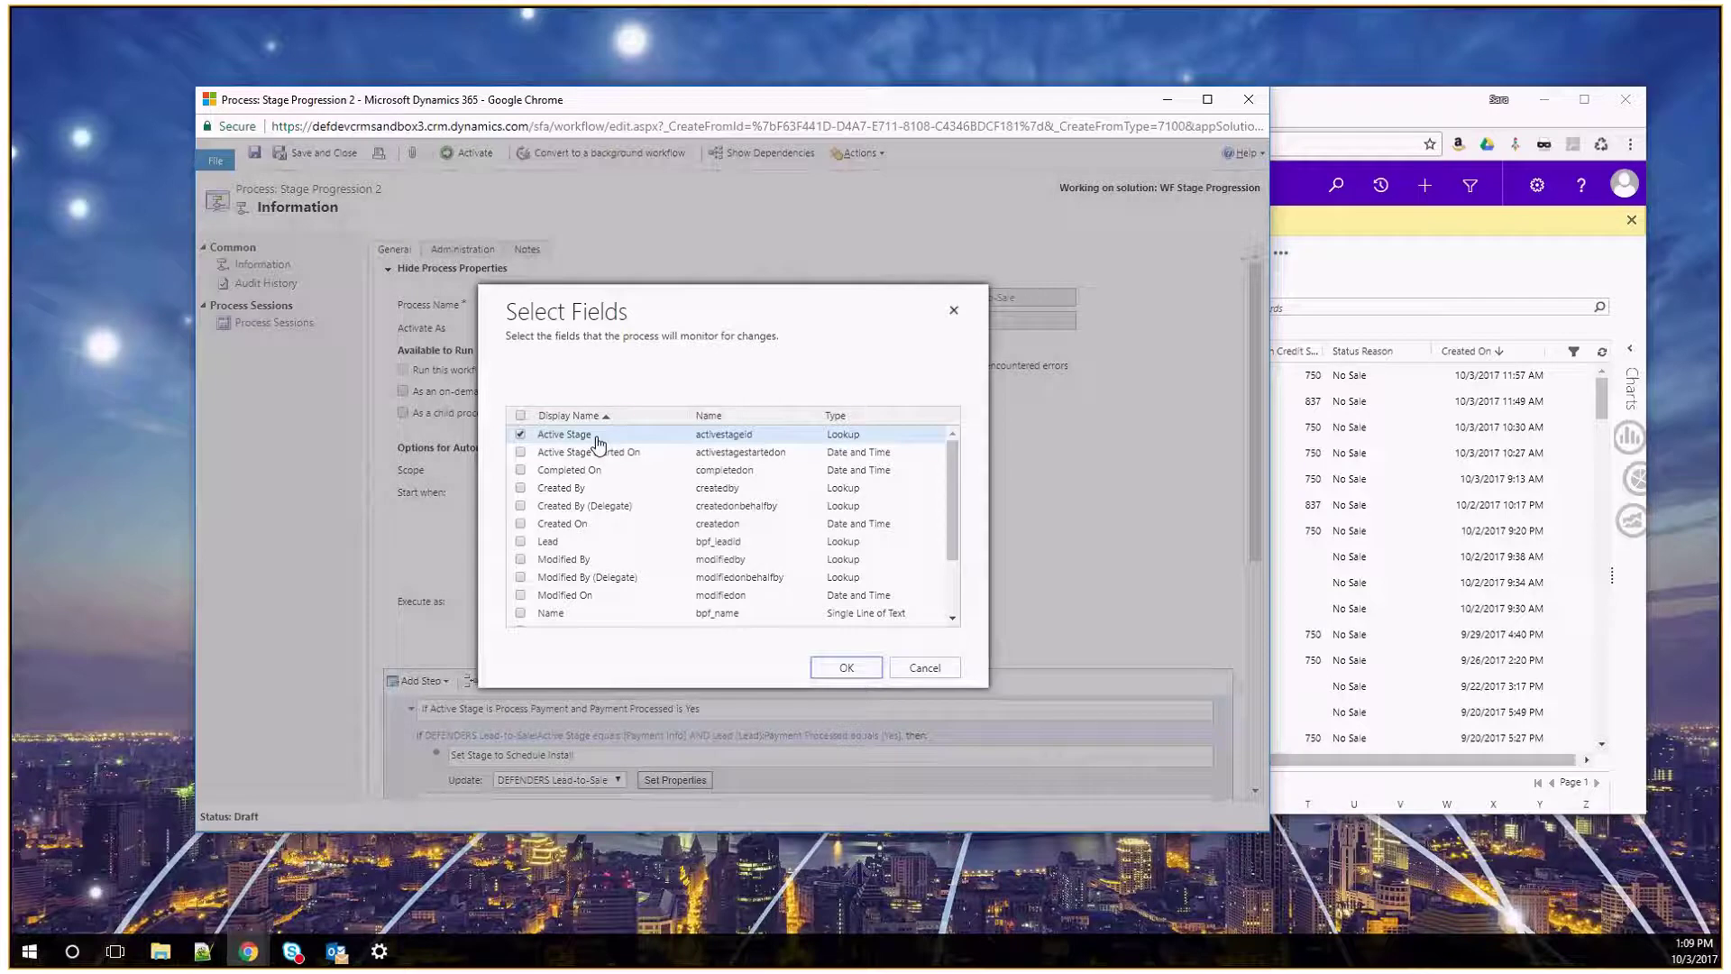
left_click(949, 669)
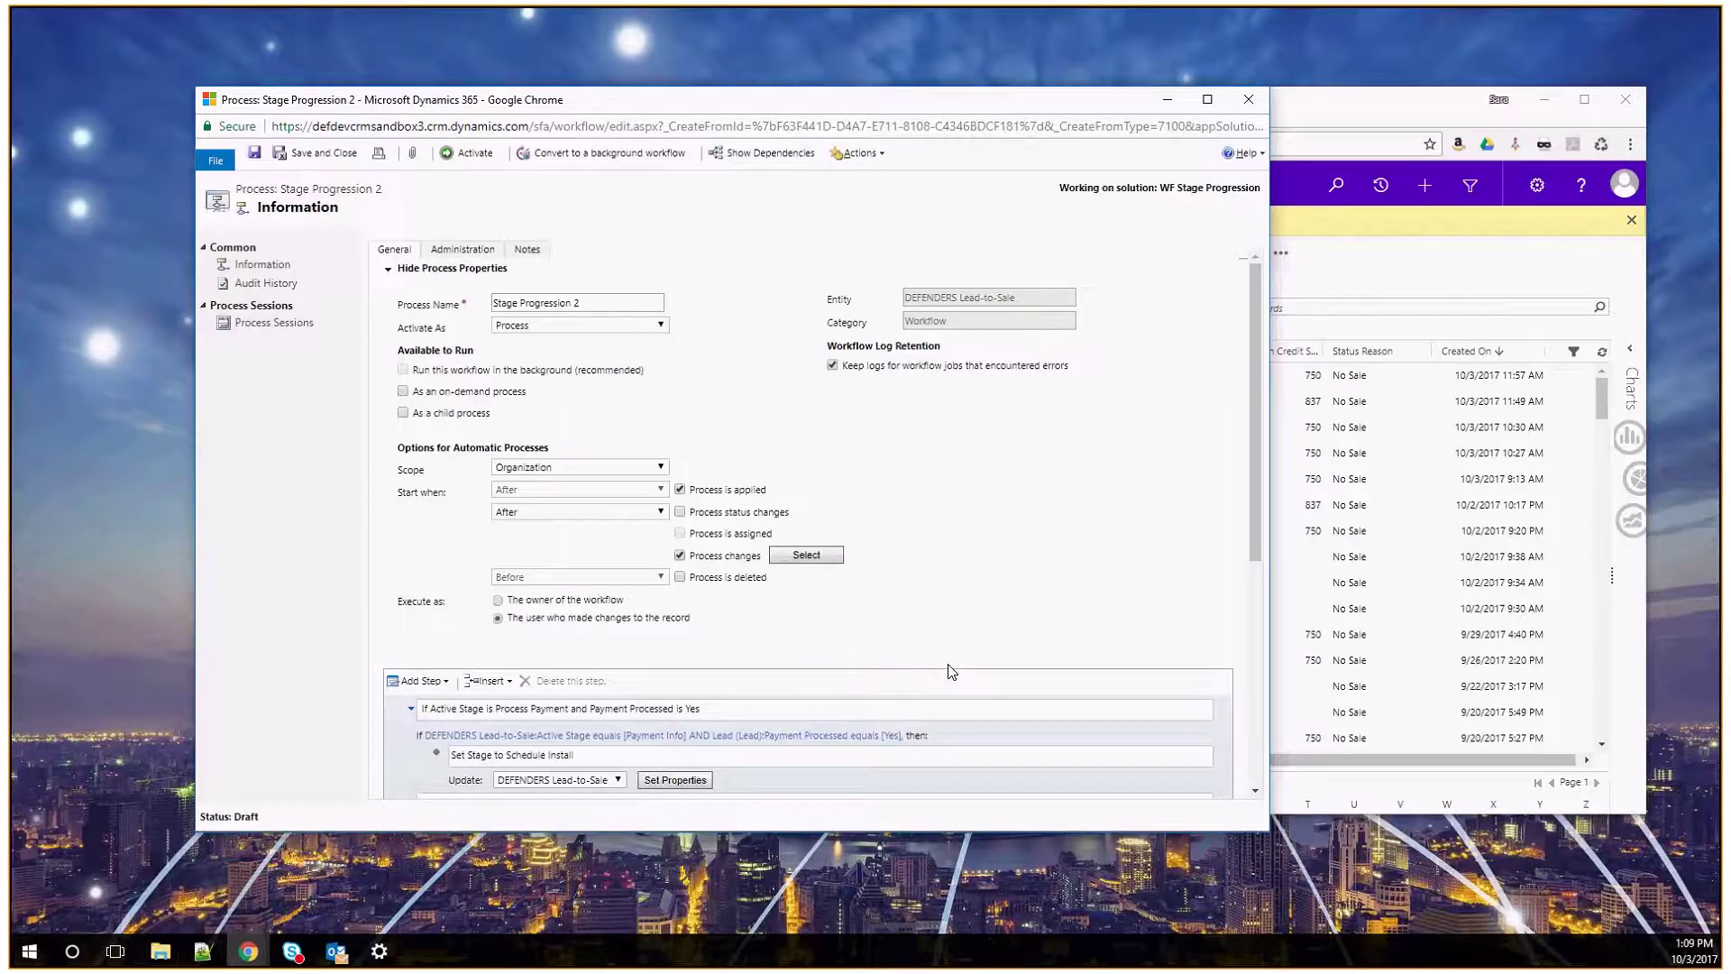
scroll(1017, 578, "down", 2)
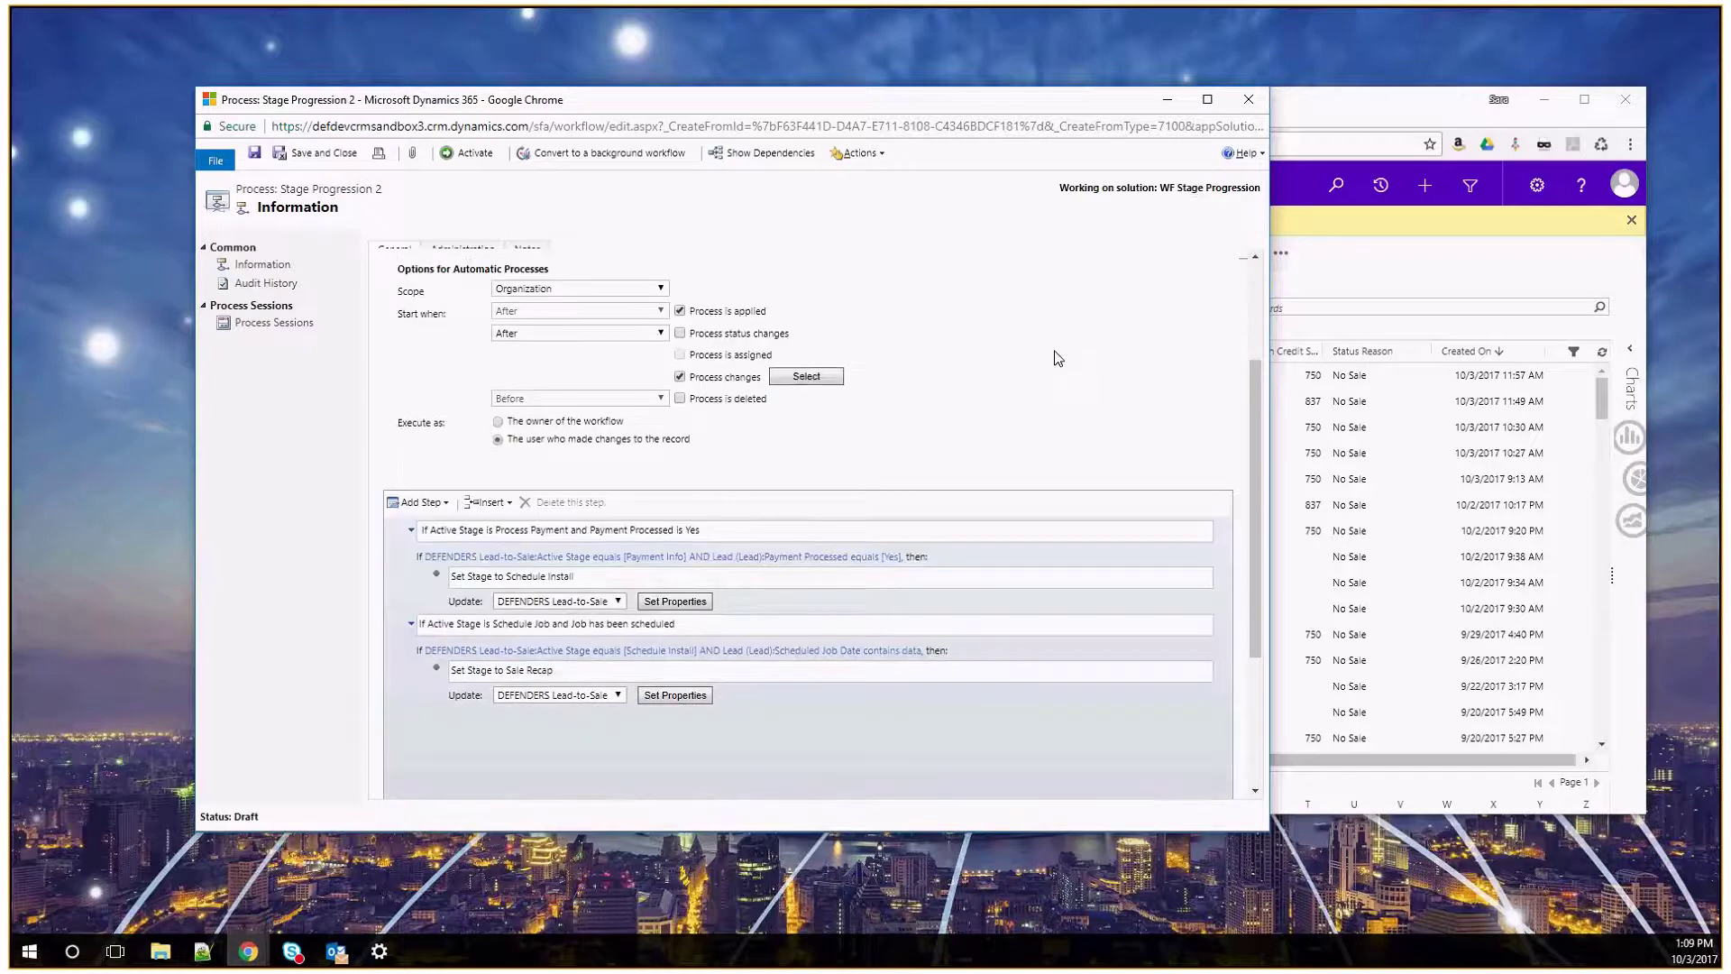
Return to the best practices article and highlight the synopsis text about the invalid stage transition error
left_click(1287, 102)
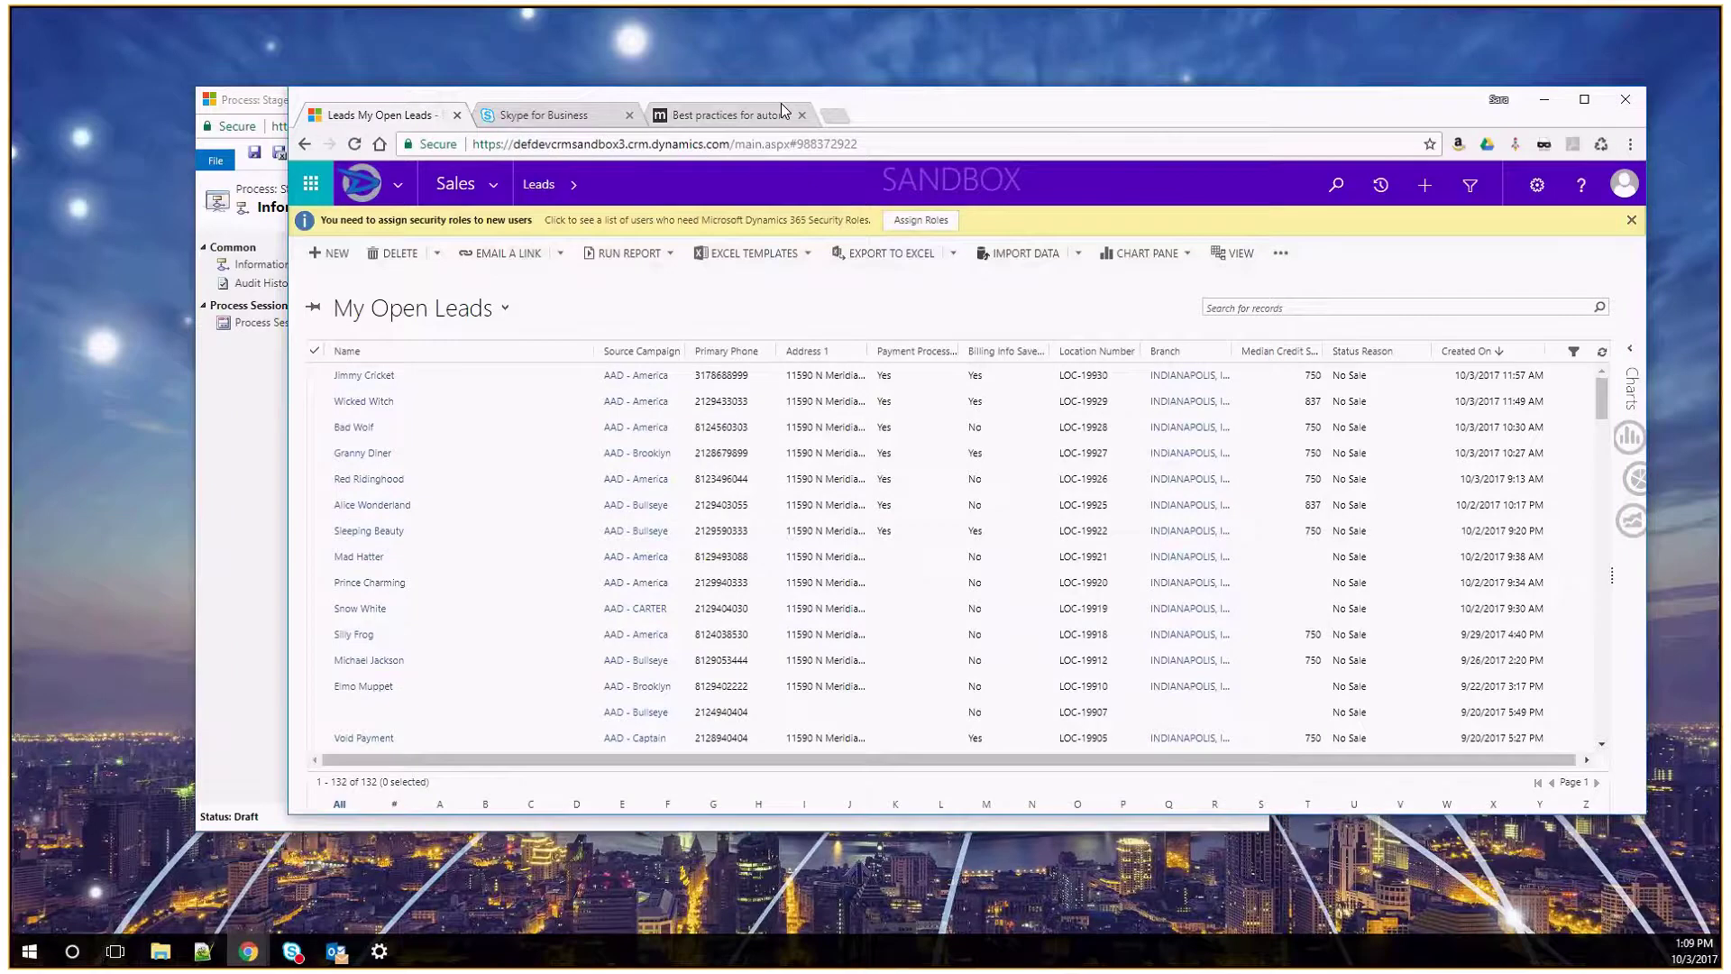
left_click(783, 113)
scroll(808, 445, "down", 1)
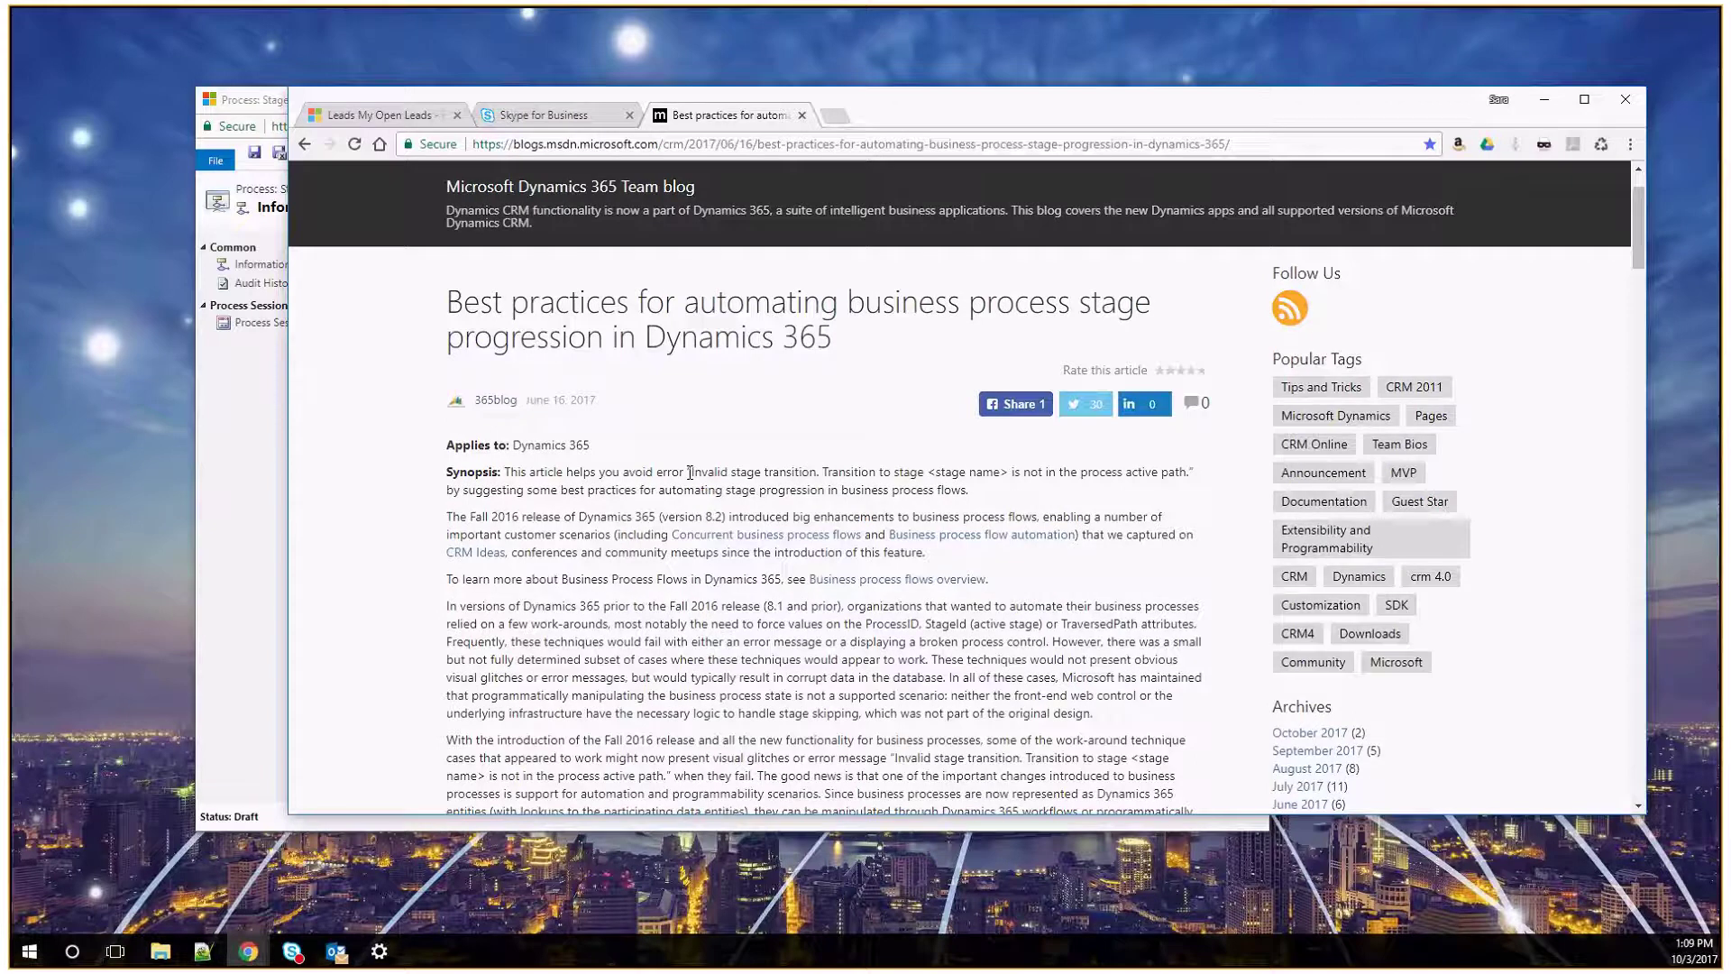
left_click_drag(689, 472, 1020, 495)
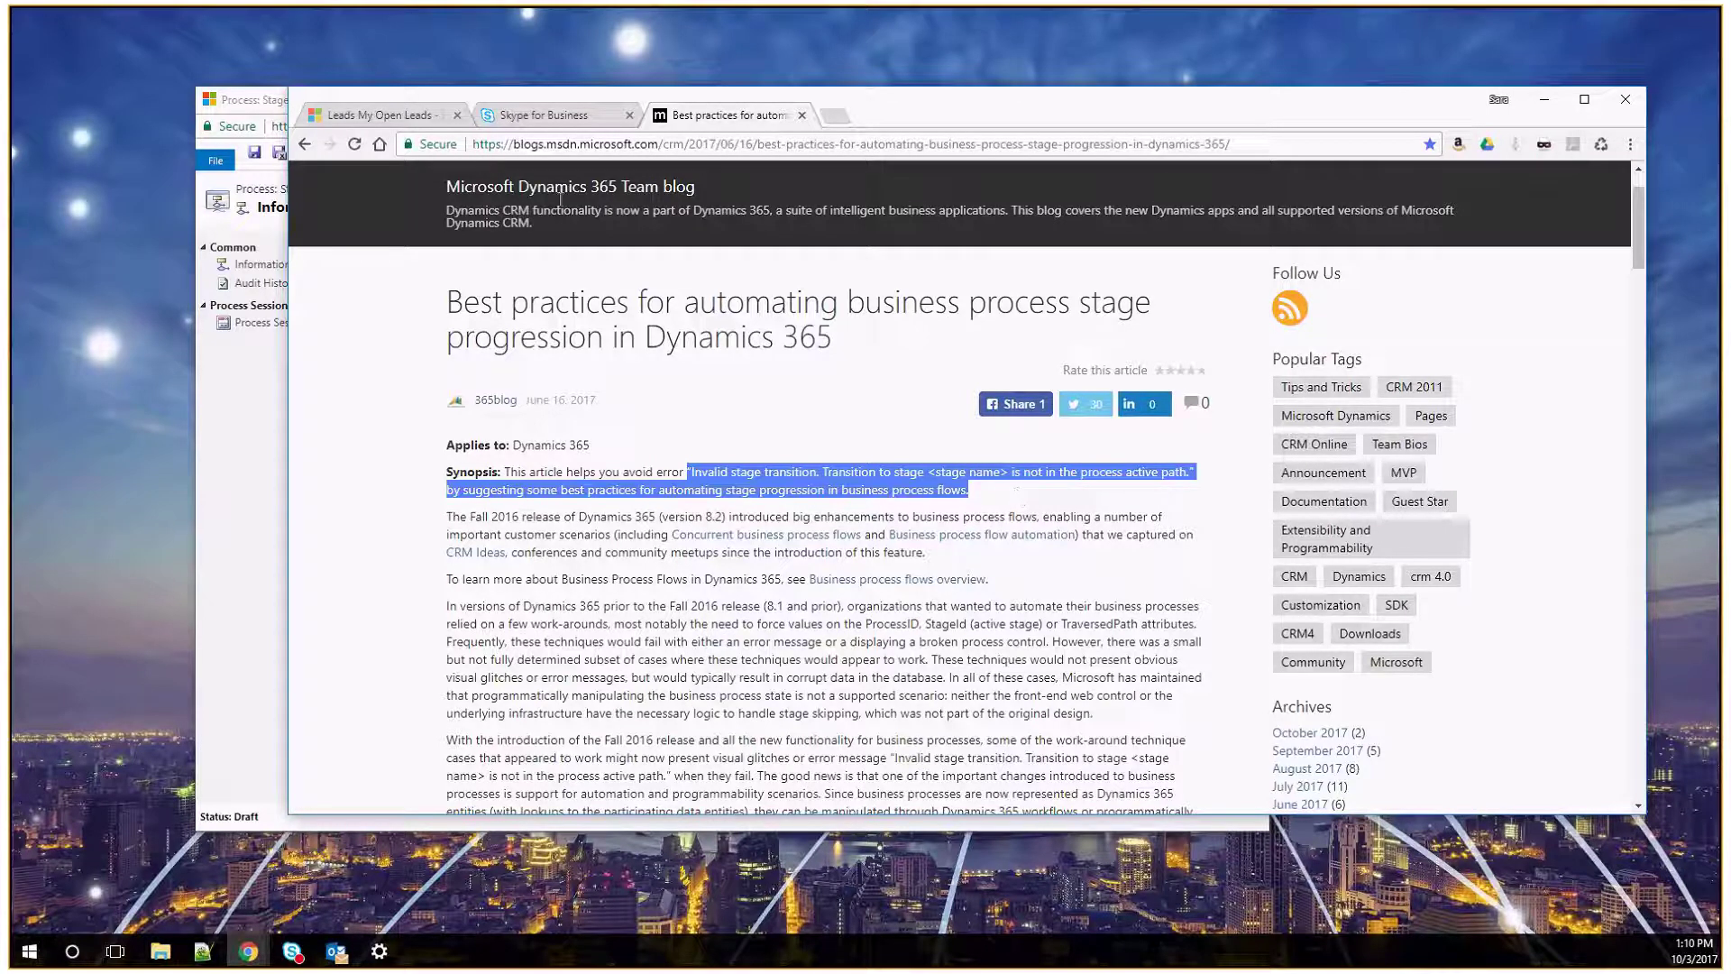
Glance at My Open Leads, and review the Stage Progression 2 payment condition and its Set Stage to Schedule Install update properties
left_click(426, 115)
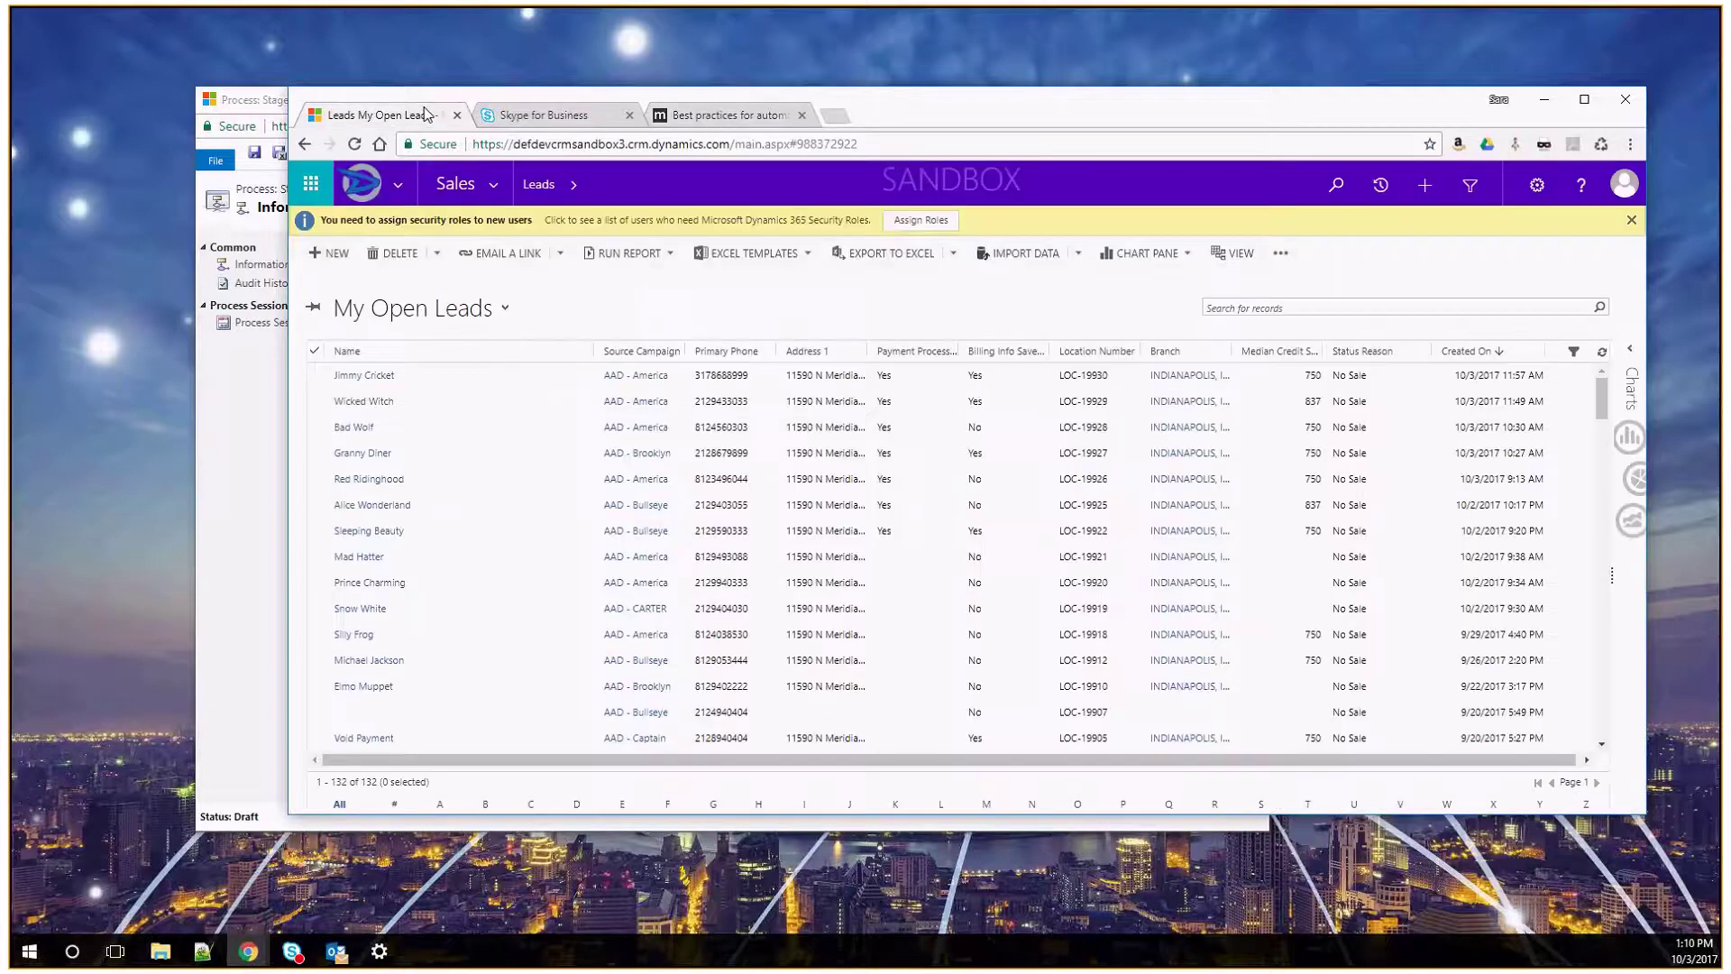
left_click(223, 101)
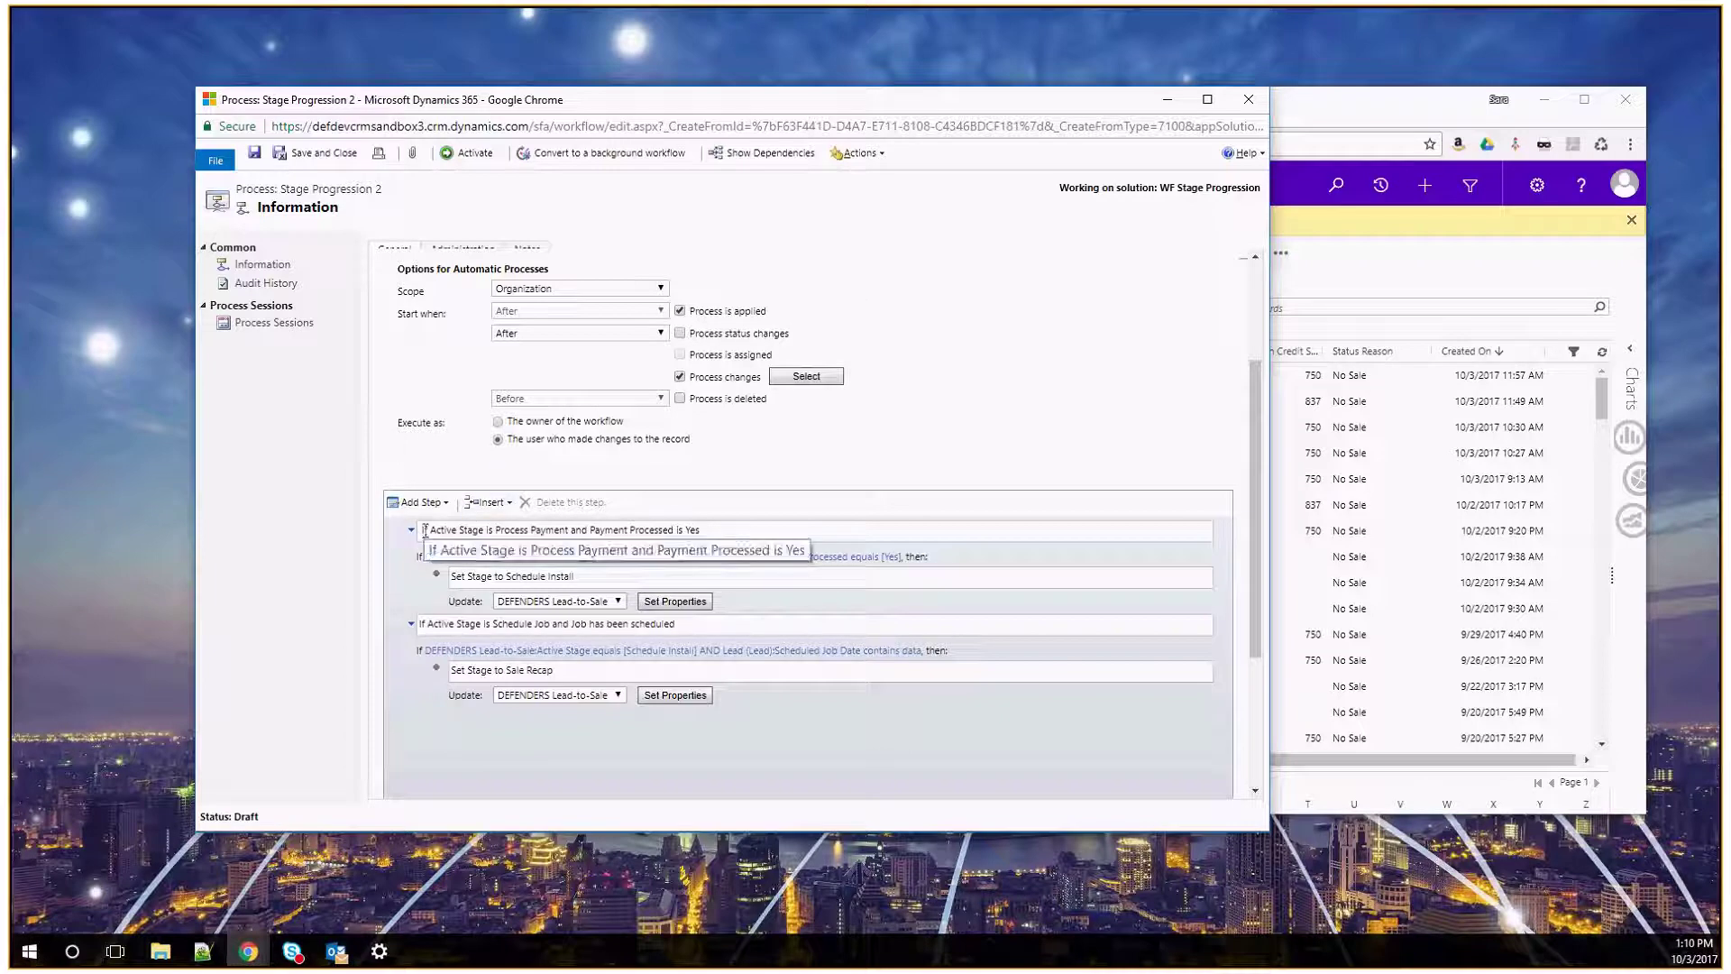
left_click_drag(427, 531, 681, 533)
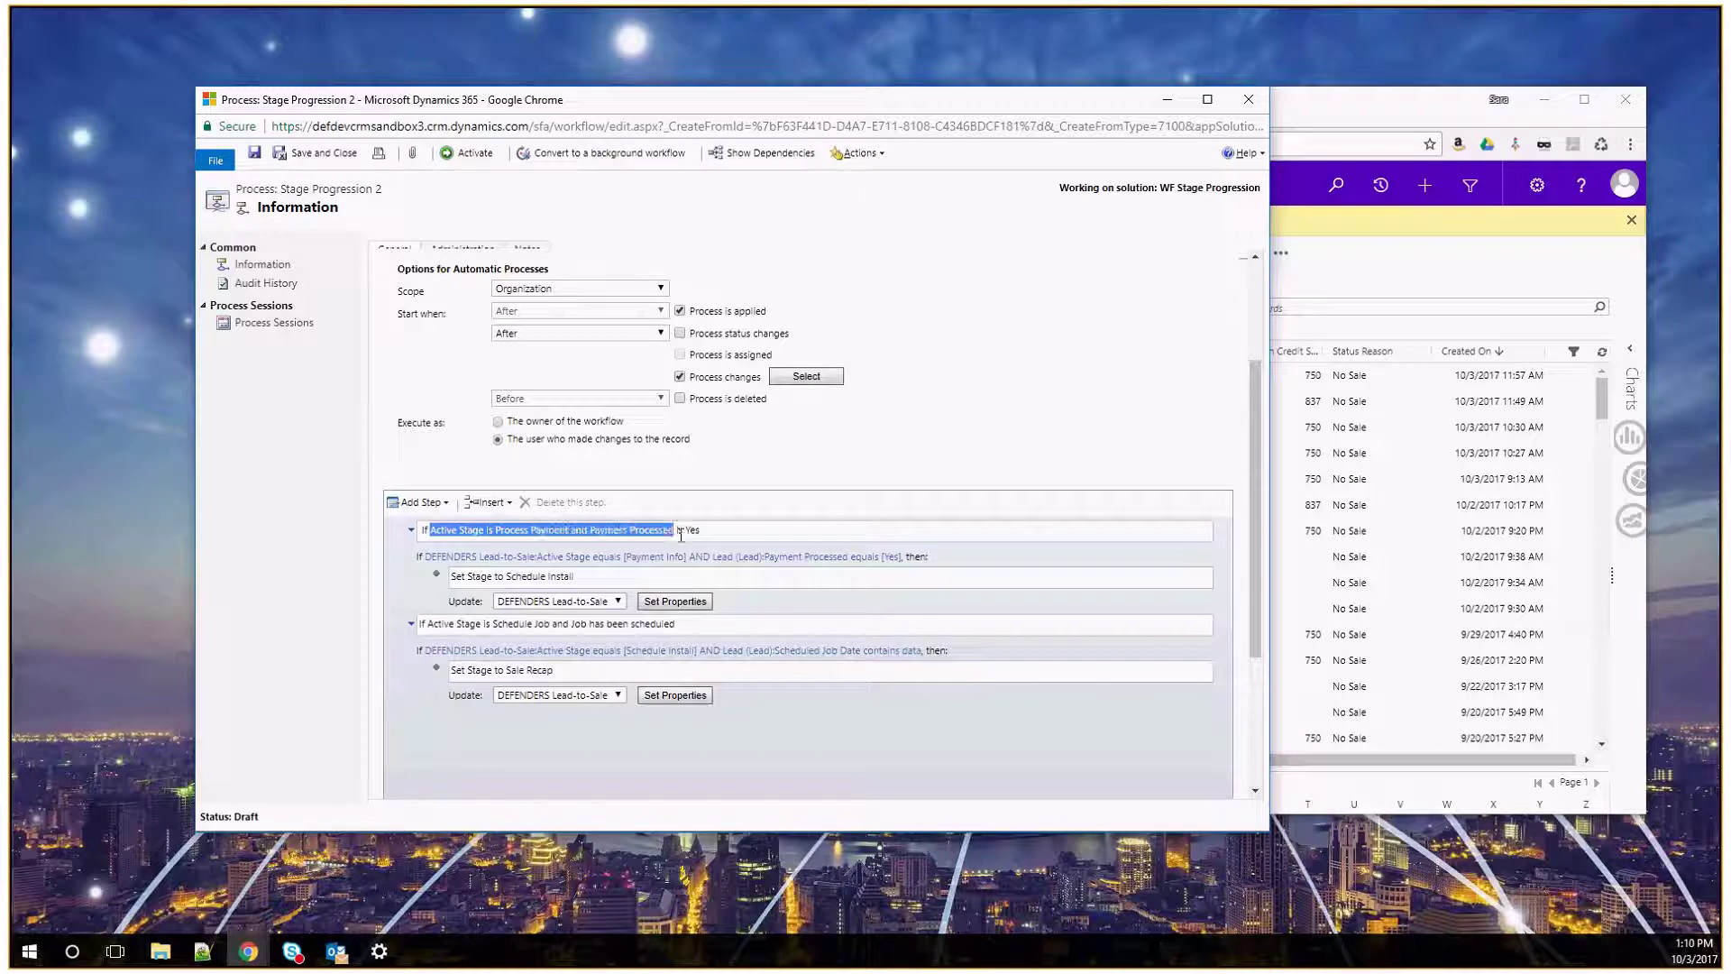
left_click(681, 533)
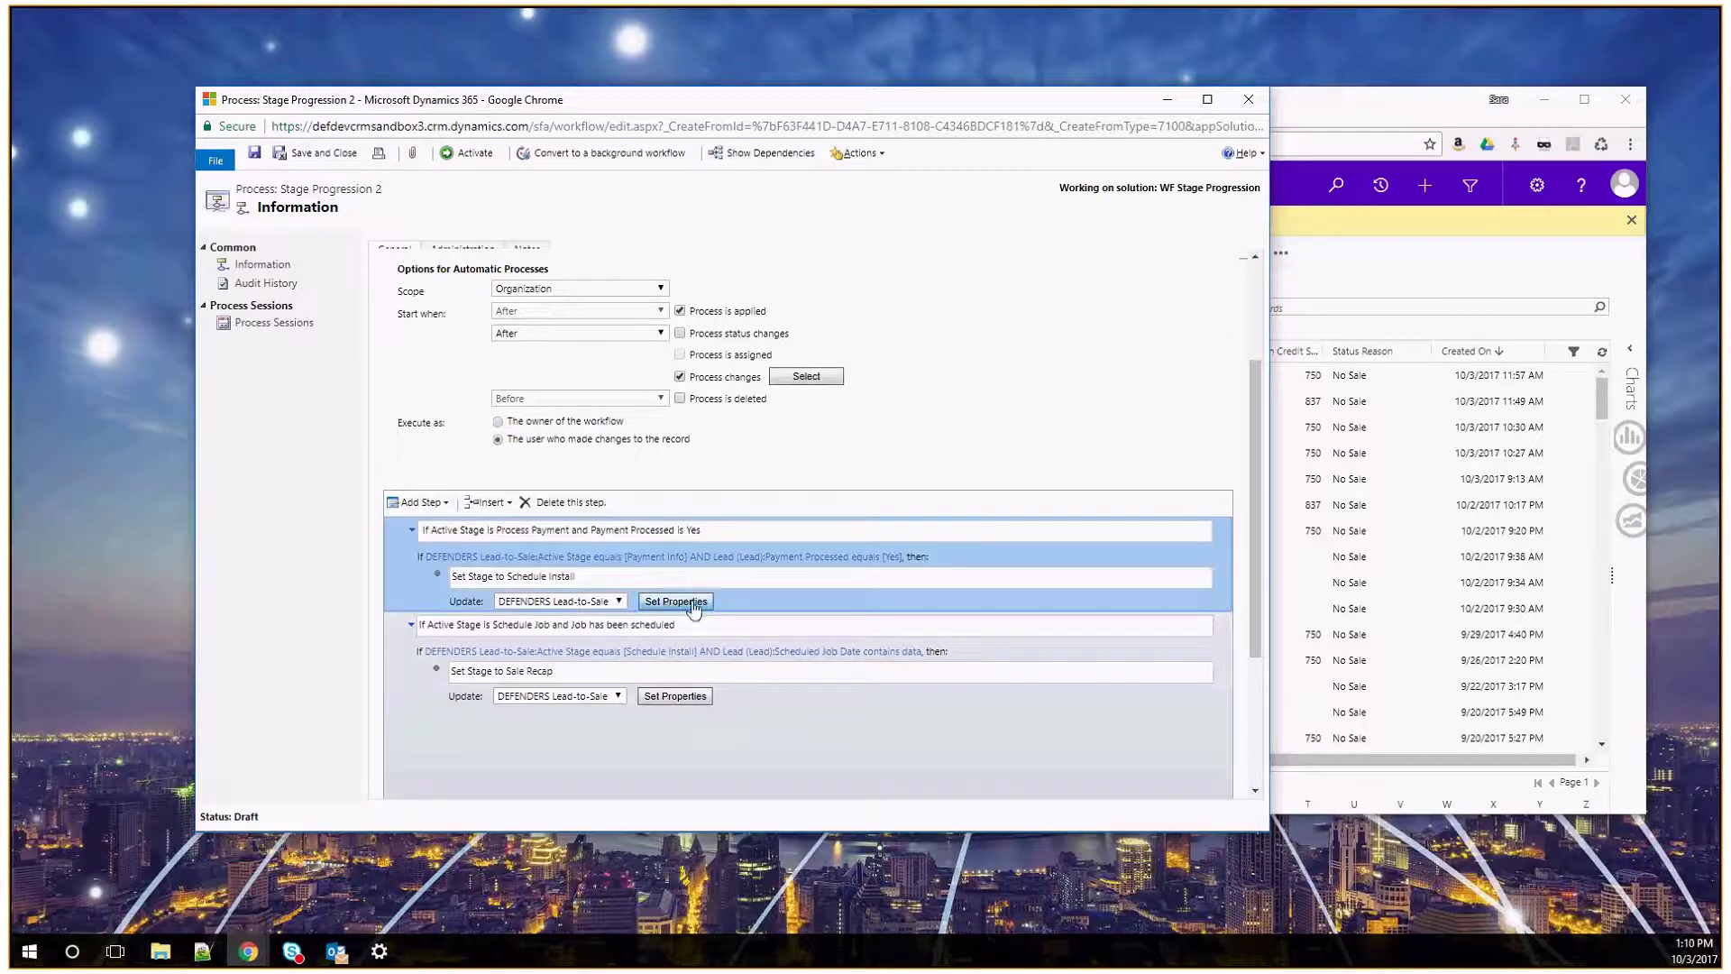
left_click(691, 600)
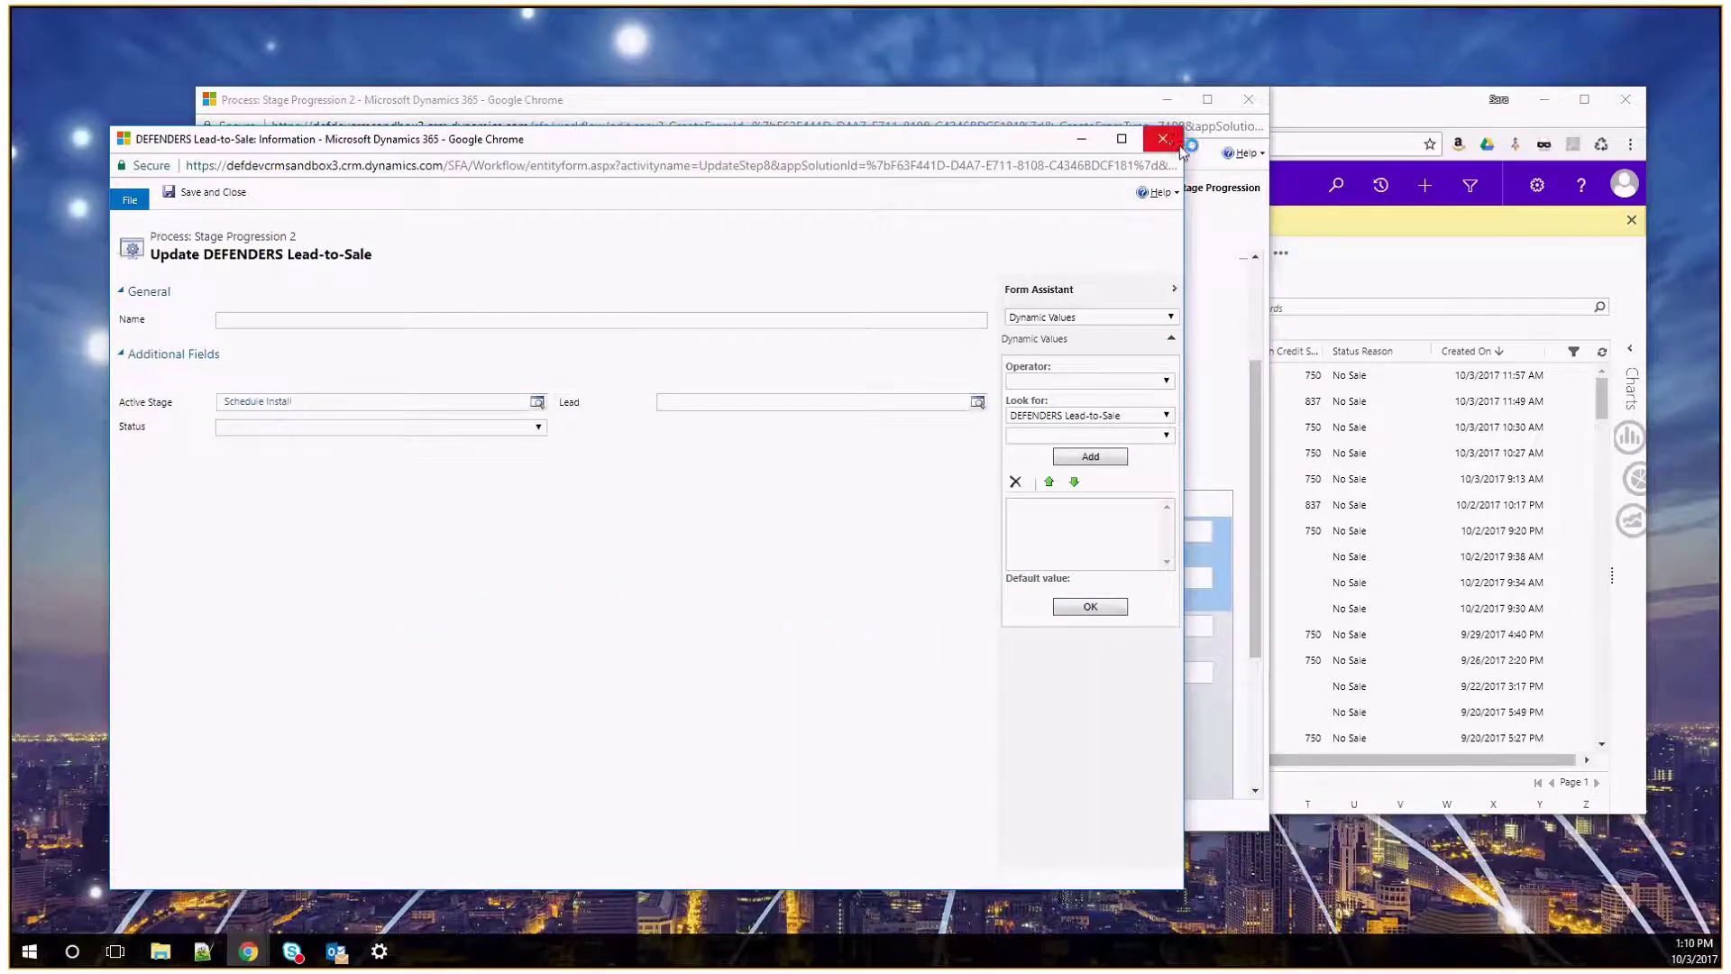
left_click(1170, 141)
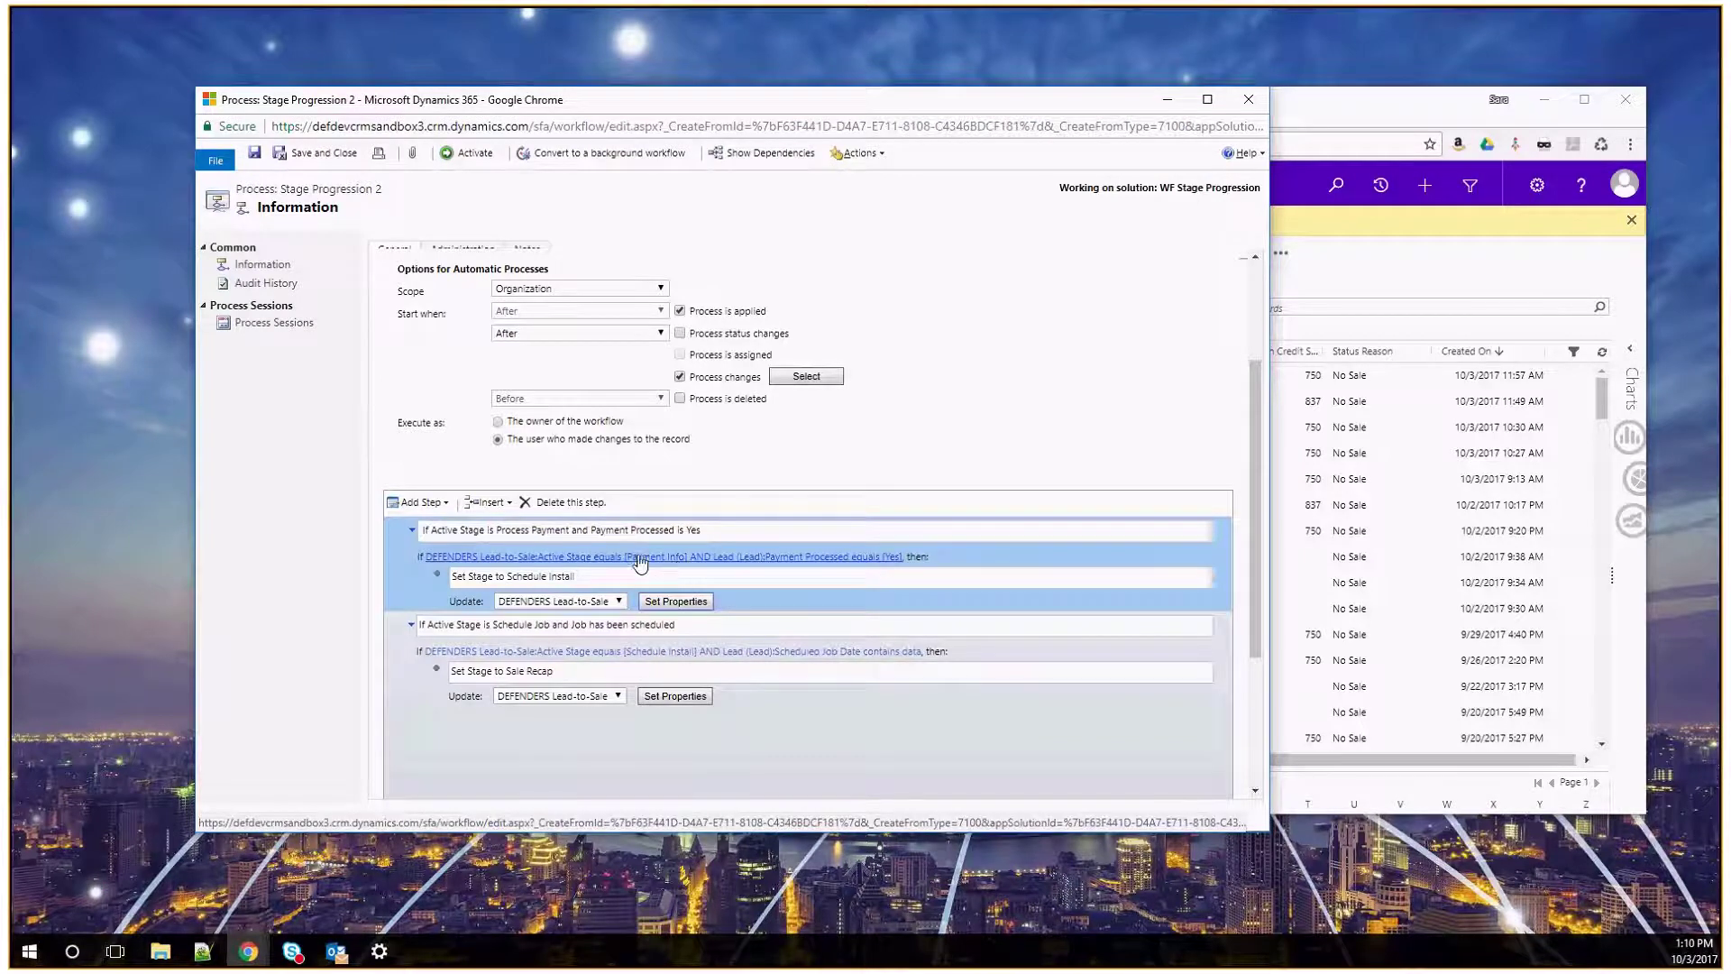
Recheck the Active Stage value in the Schedule Install update and inspect the Set Stage to Sale Recap update's properties
left_click(675, 602)
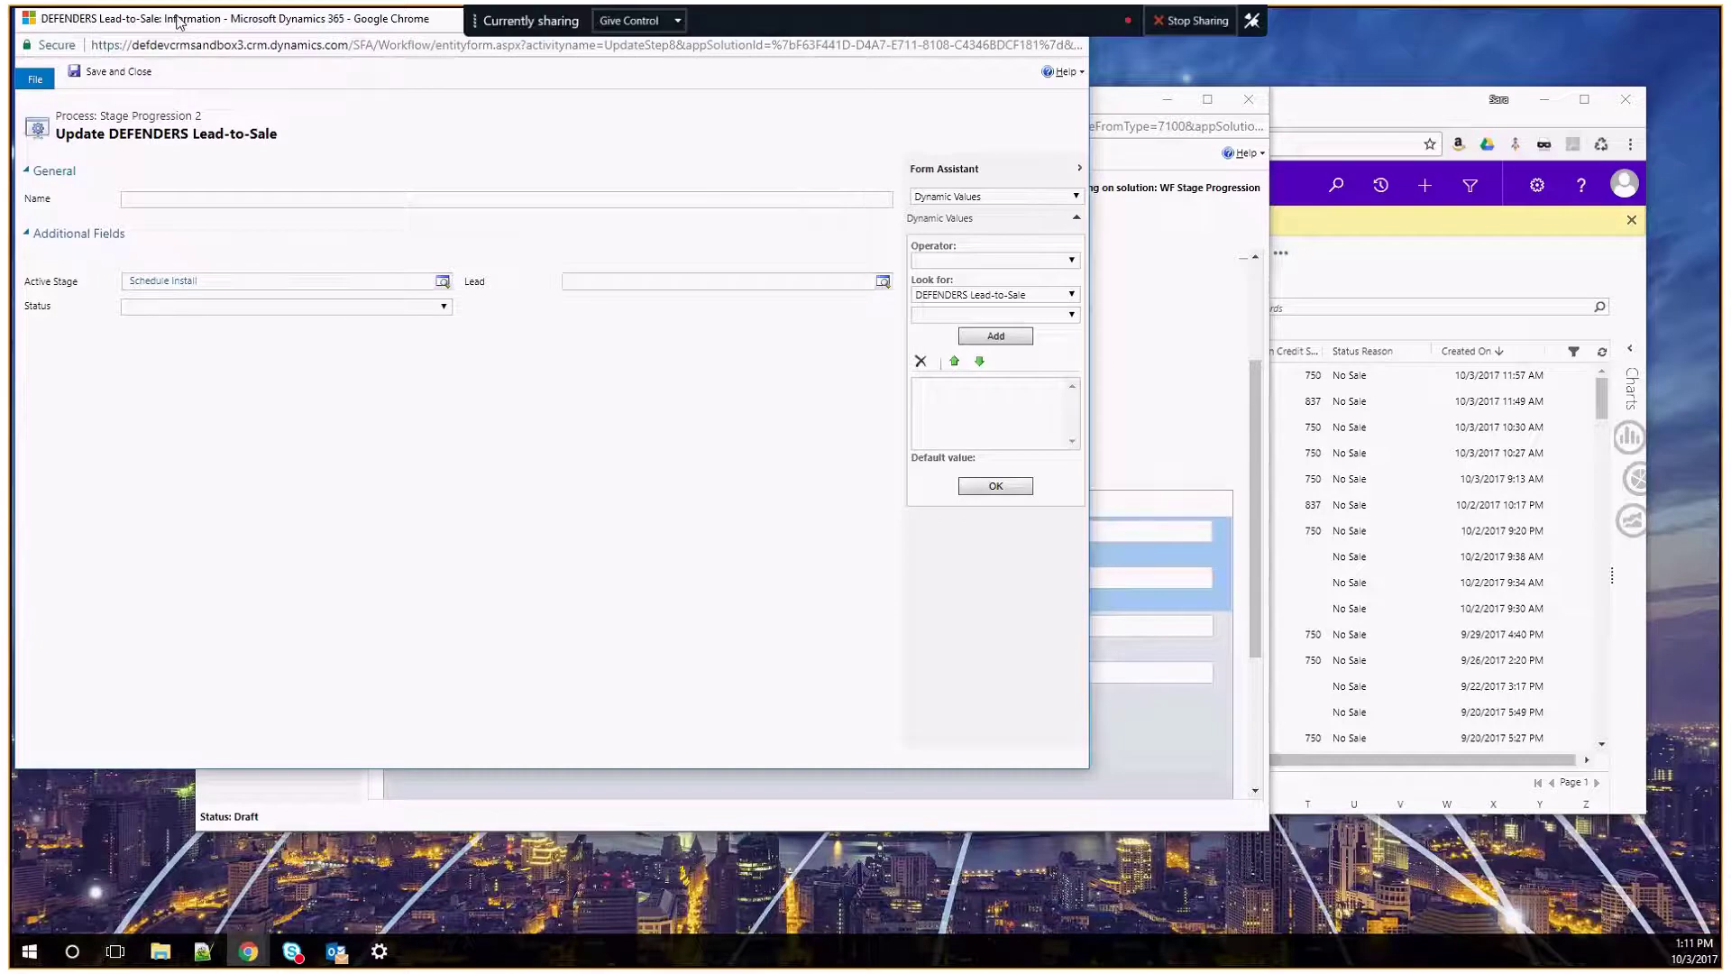
left_click_drag(177, 22, 196, 90)
left_click(1092, 86)
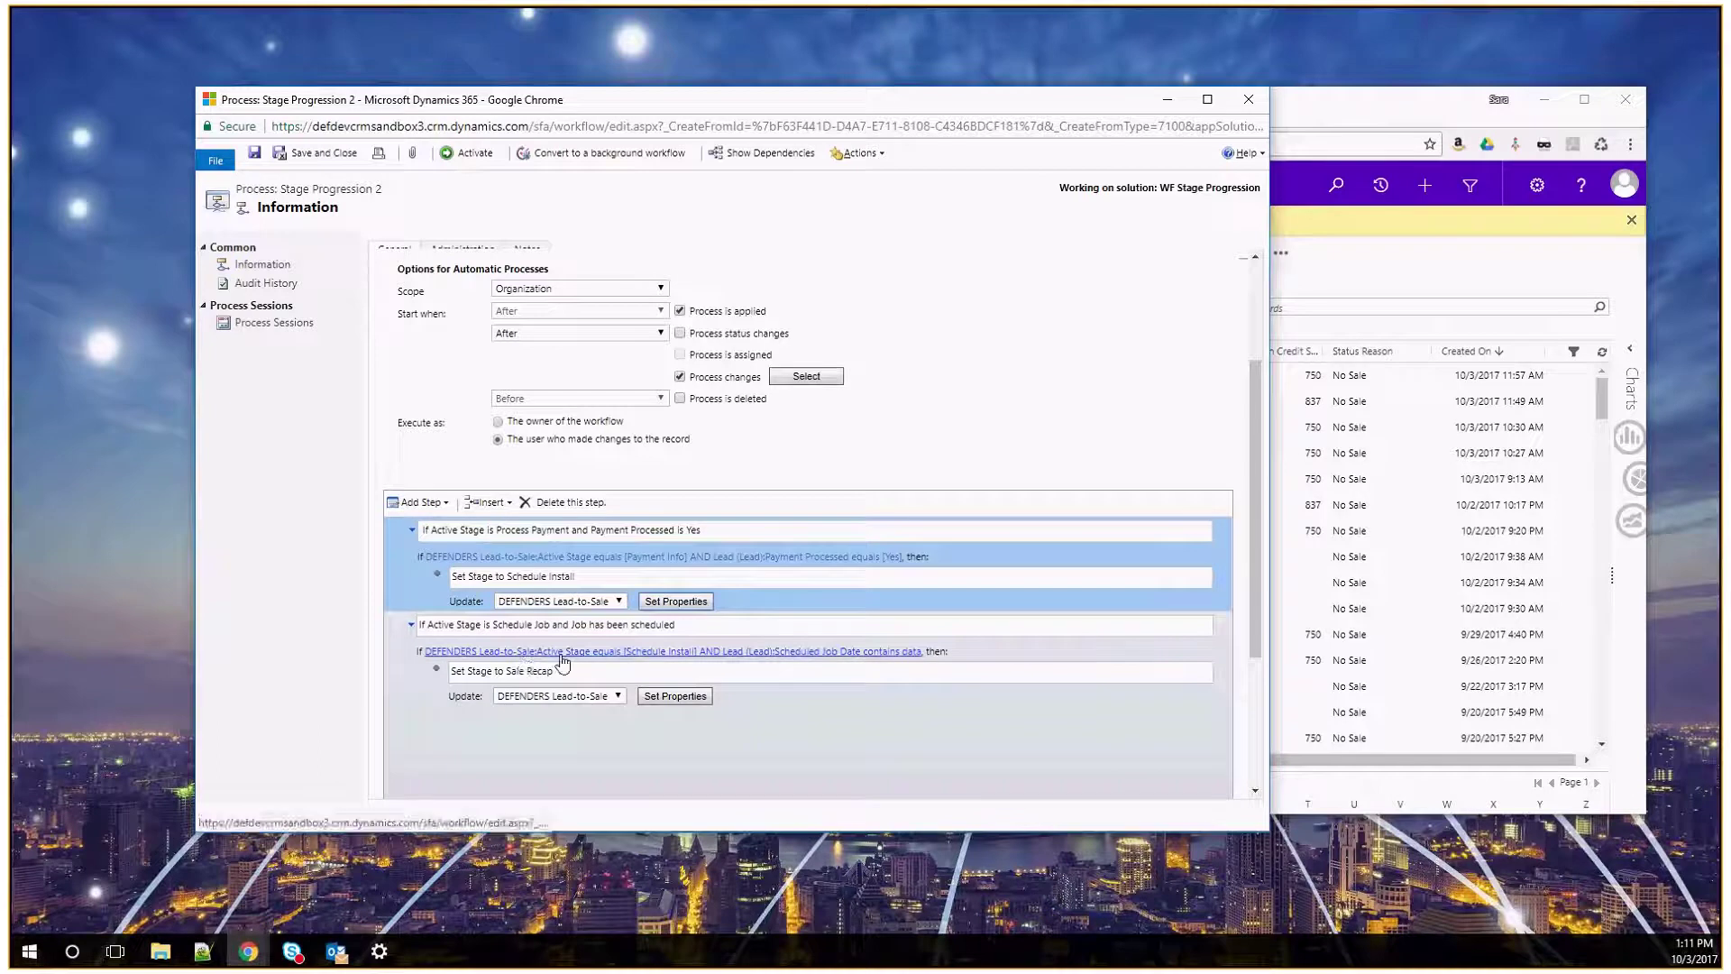
left_click(653, 704)
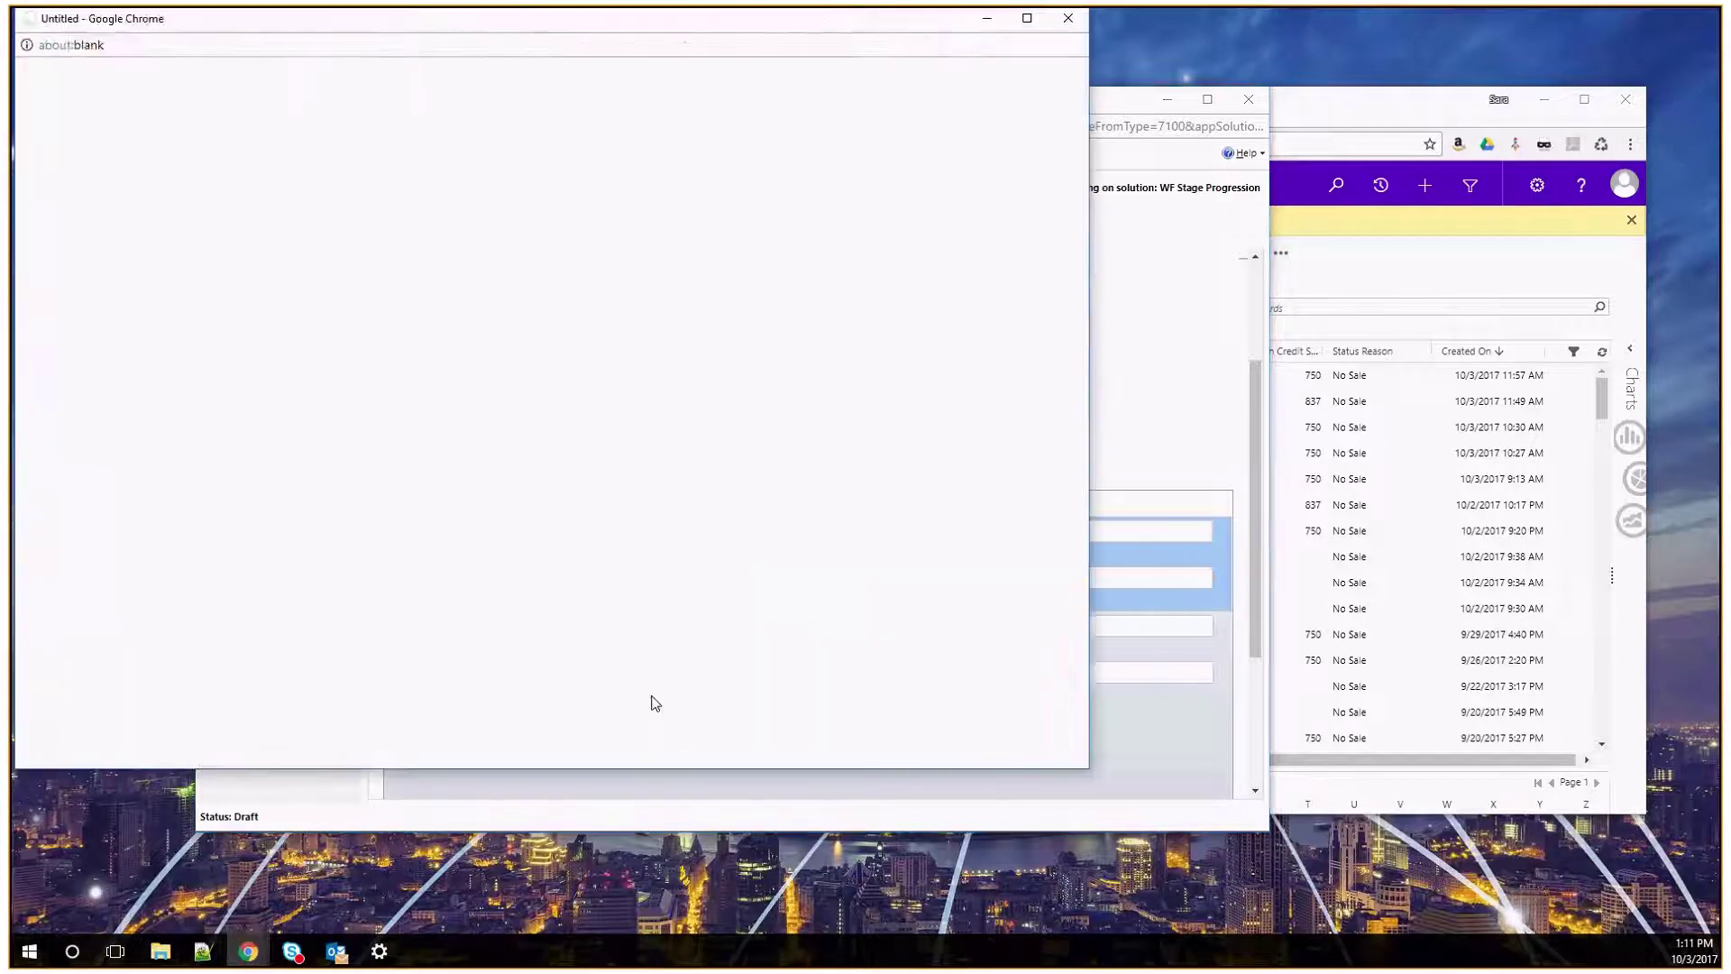
left_click_drag(501, 24, 595, 140)
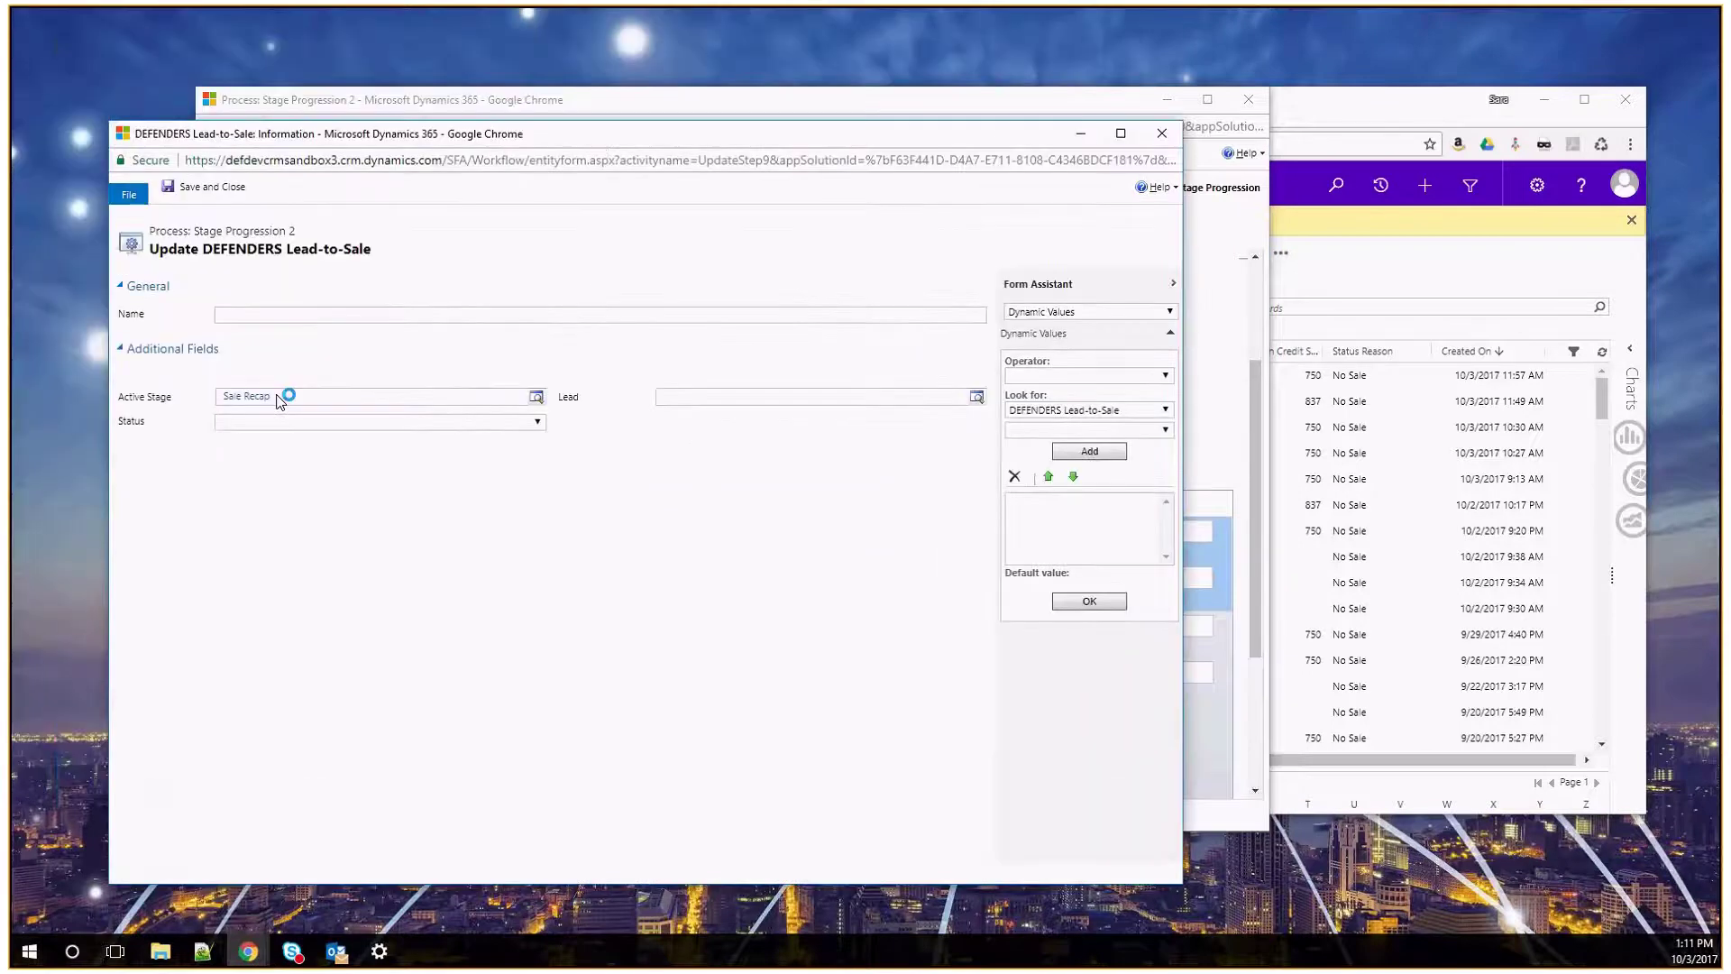
left_click(1162, 136)
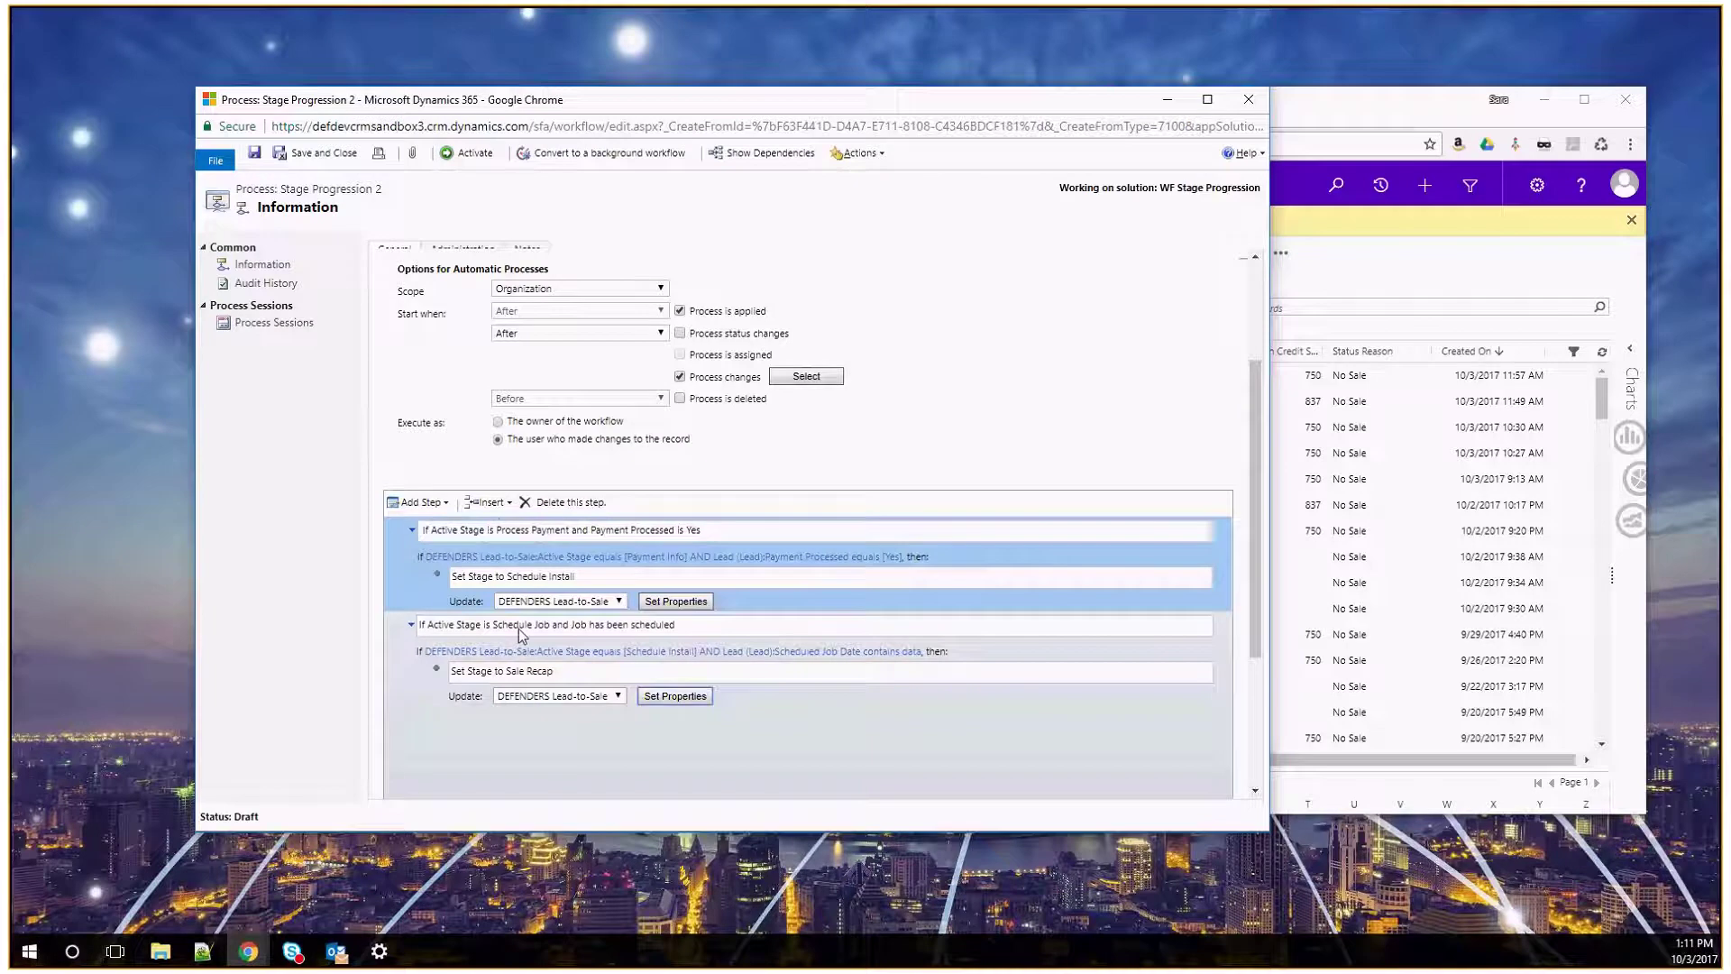
Compare the workflow's payment processed condition with the invalid stage transition synopsis in the best practices article
left_click(492, 530)
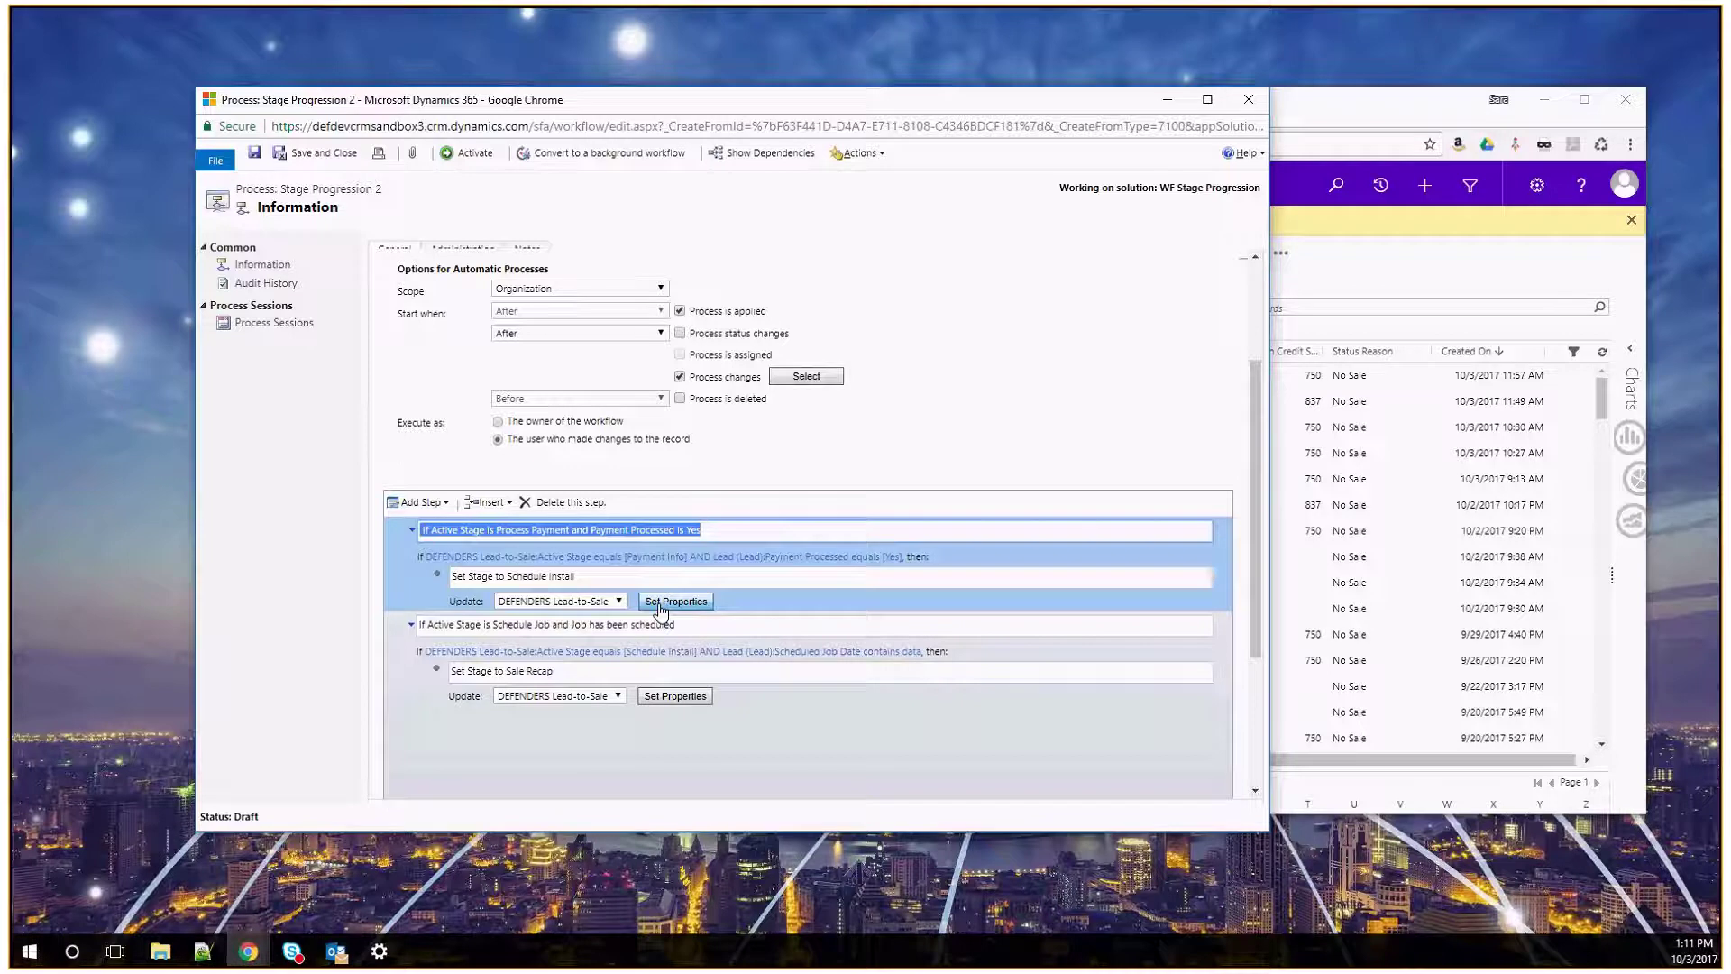
left_click(1334, 117)
left_click(781, 103)
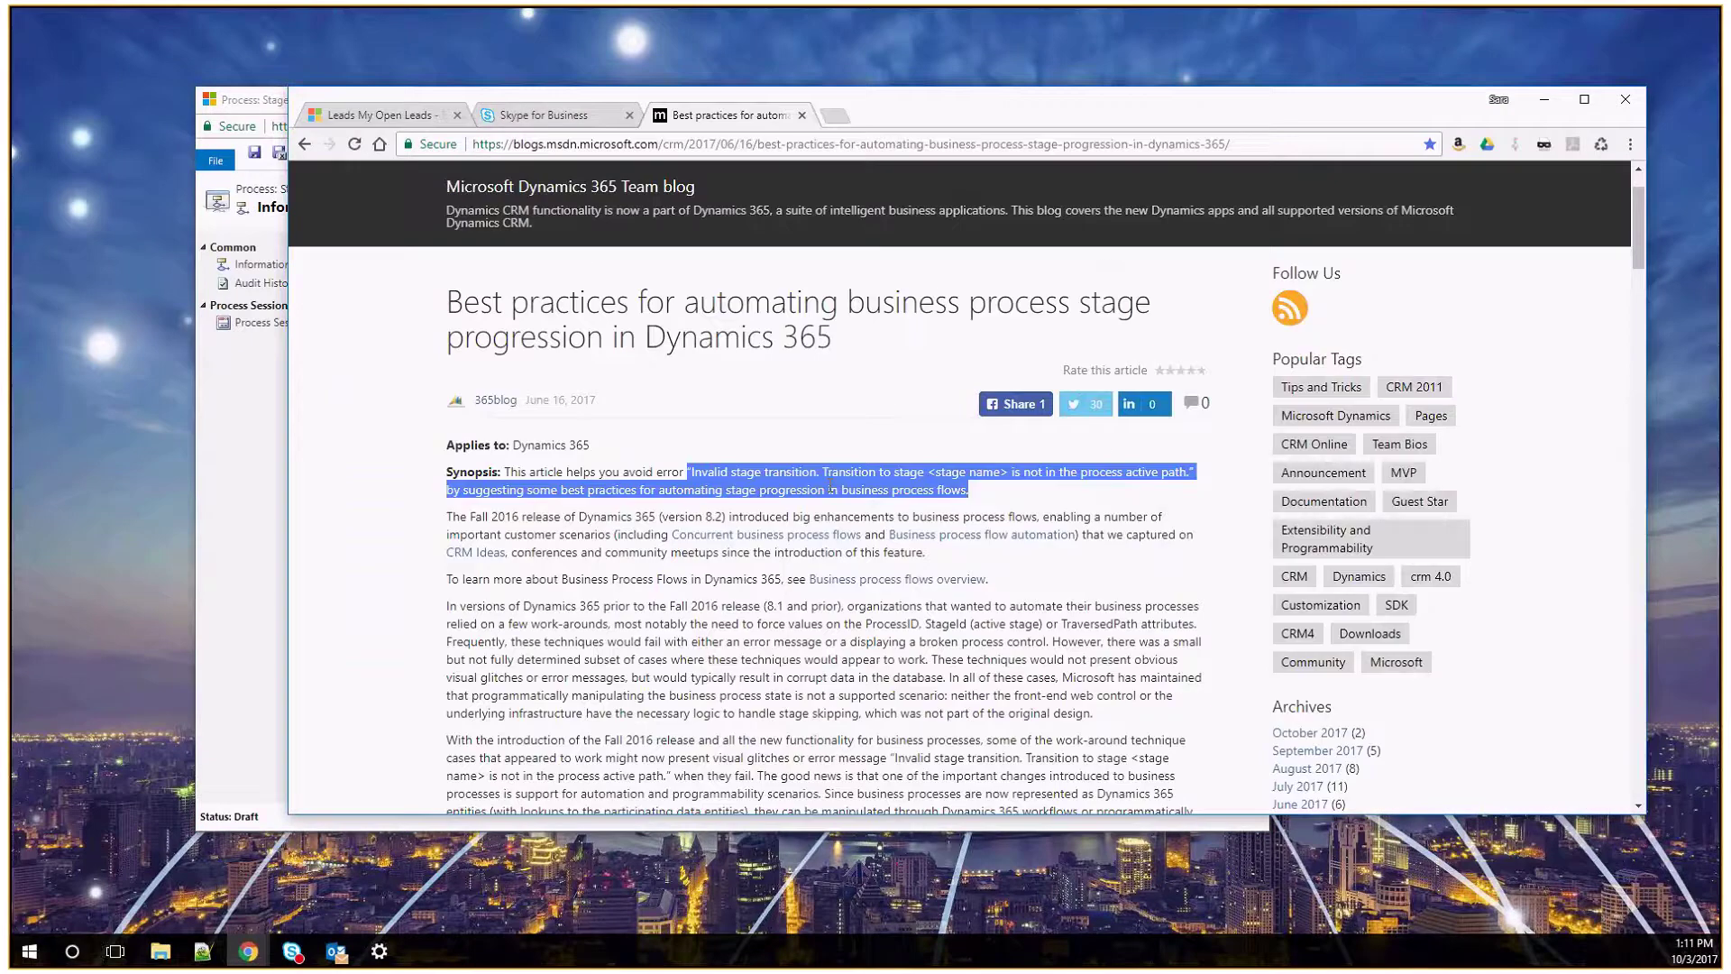
left_click(231, 102)
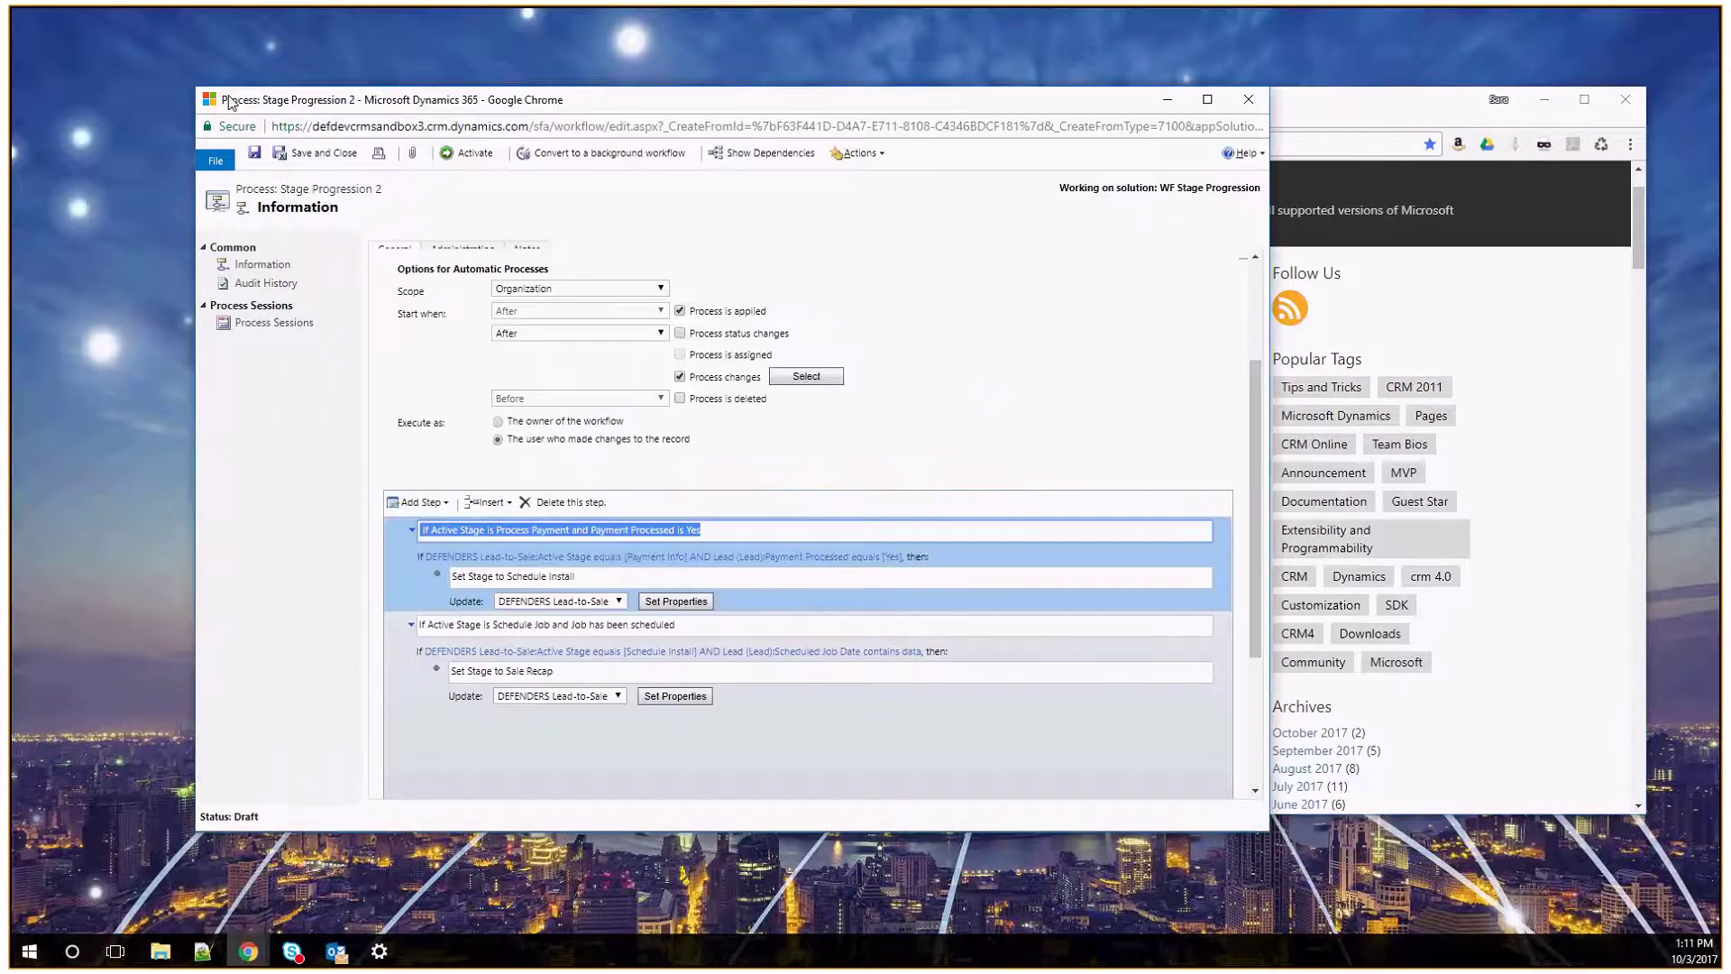
left_click(709, 531)
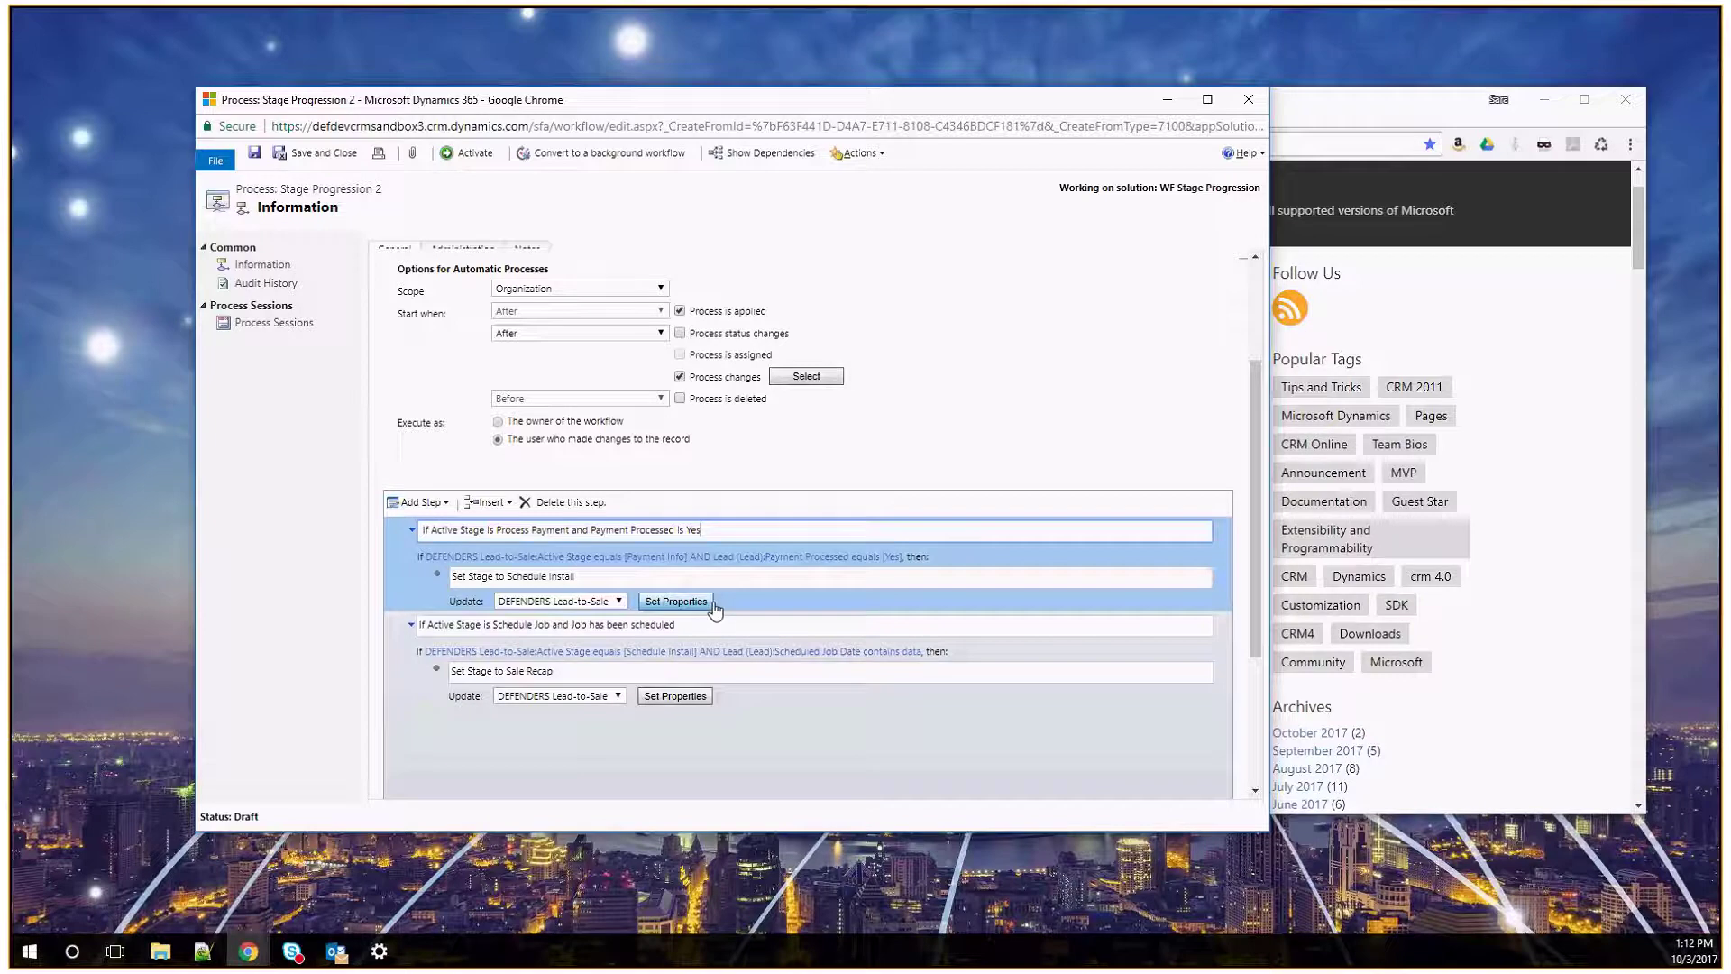
Review the Stage Progression 2 settings and steps, and activate the workflow
scroll(900, 440, "up", 2)
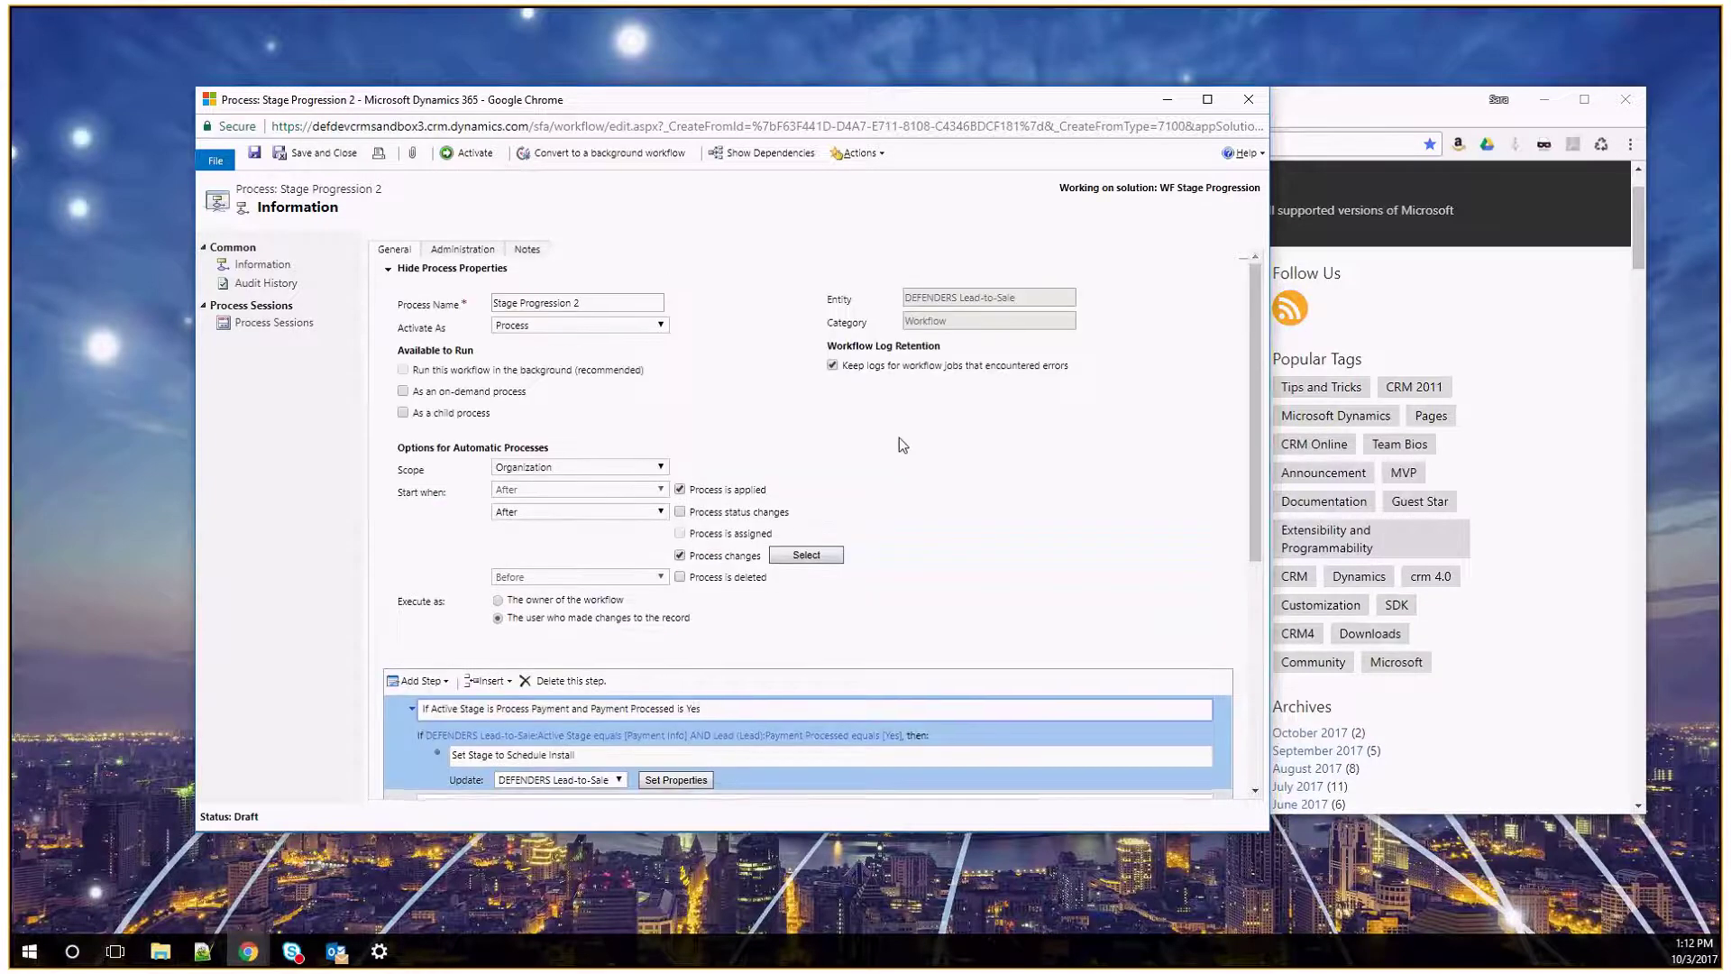
scroll(897, 442, "down", 2)
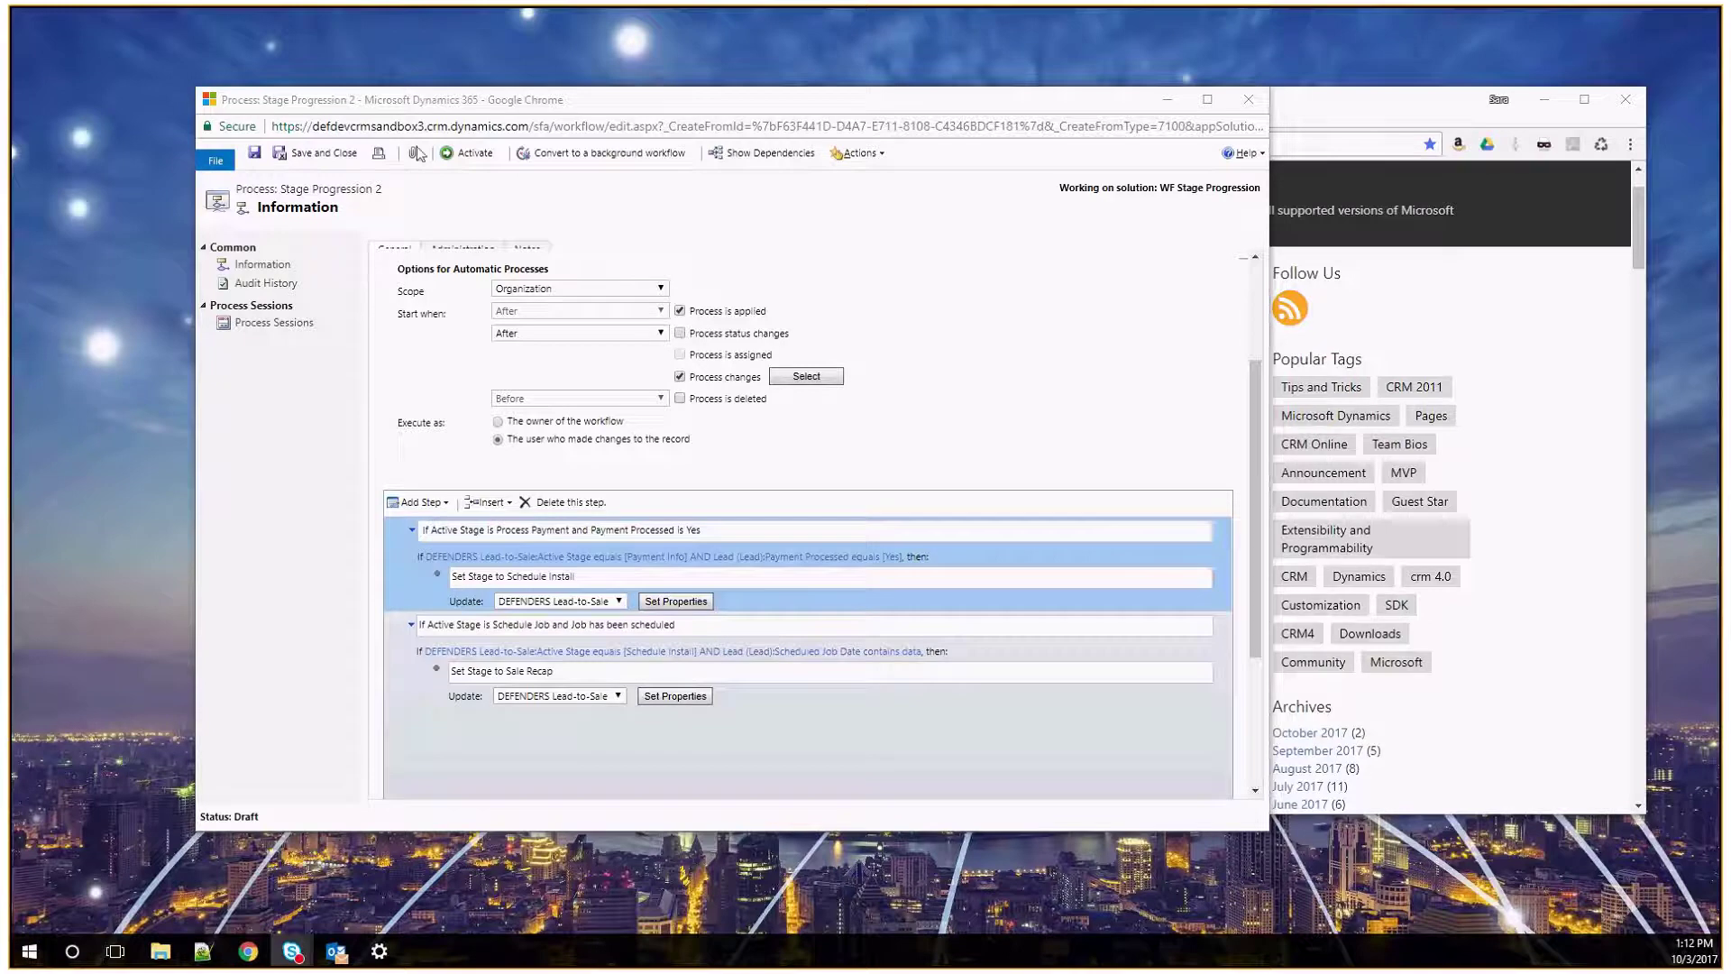
left_click(467, 155)
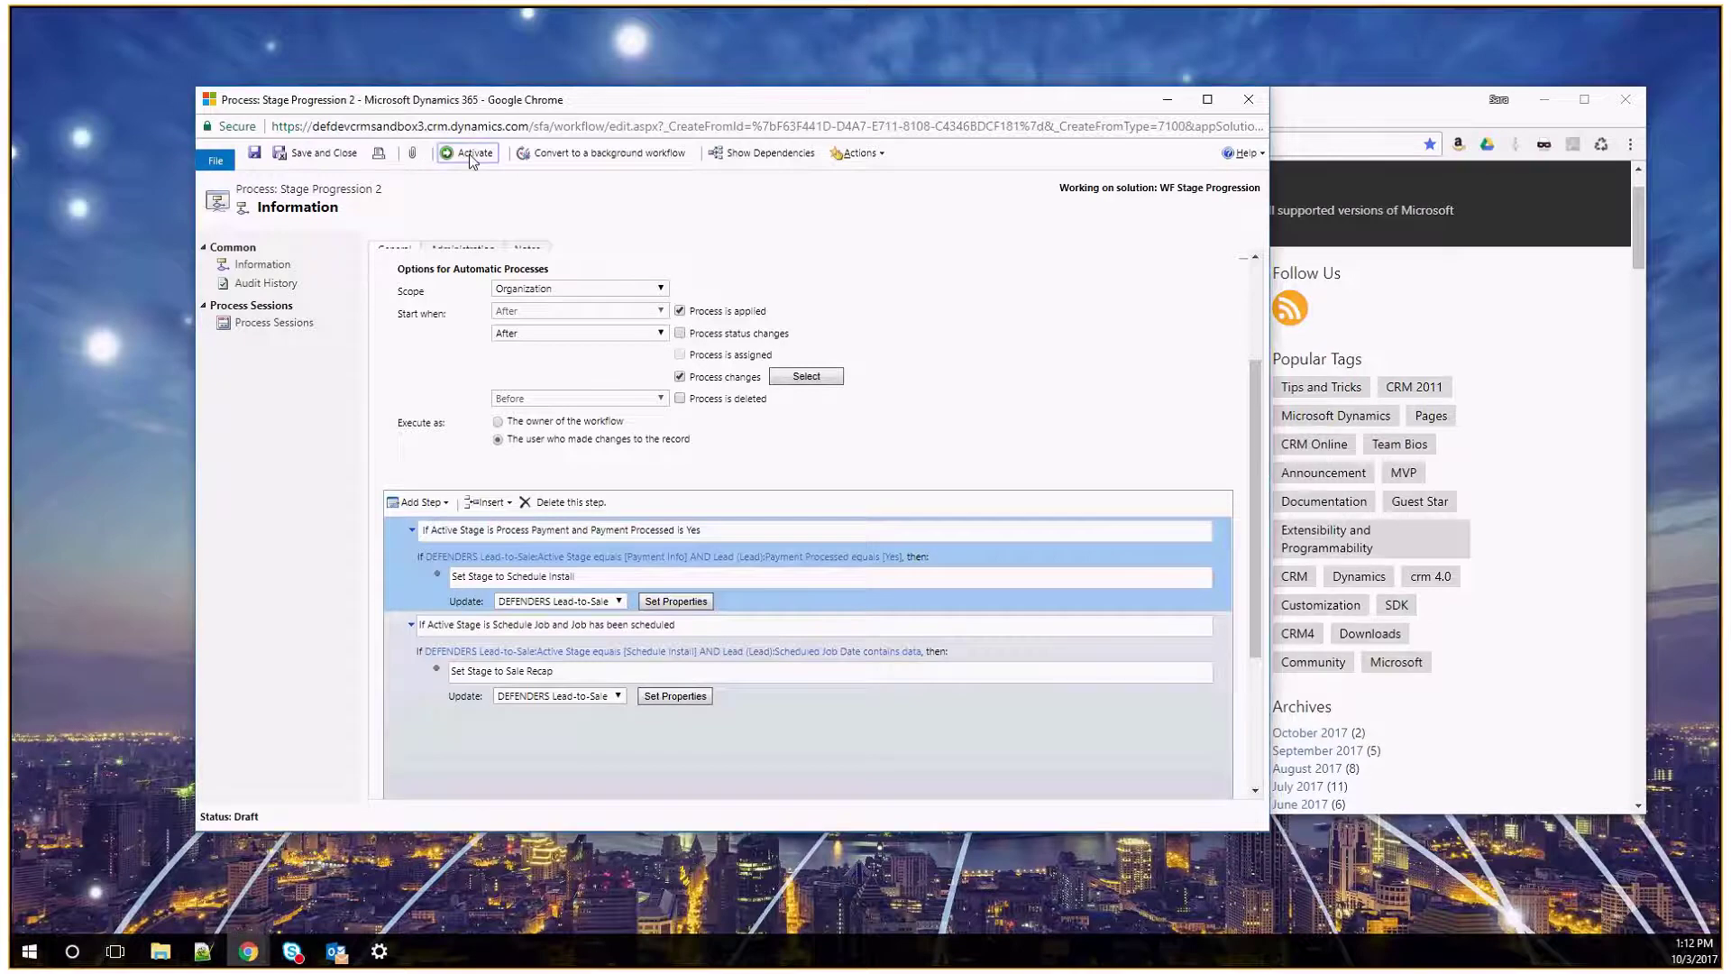
left_click(469, 157)
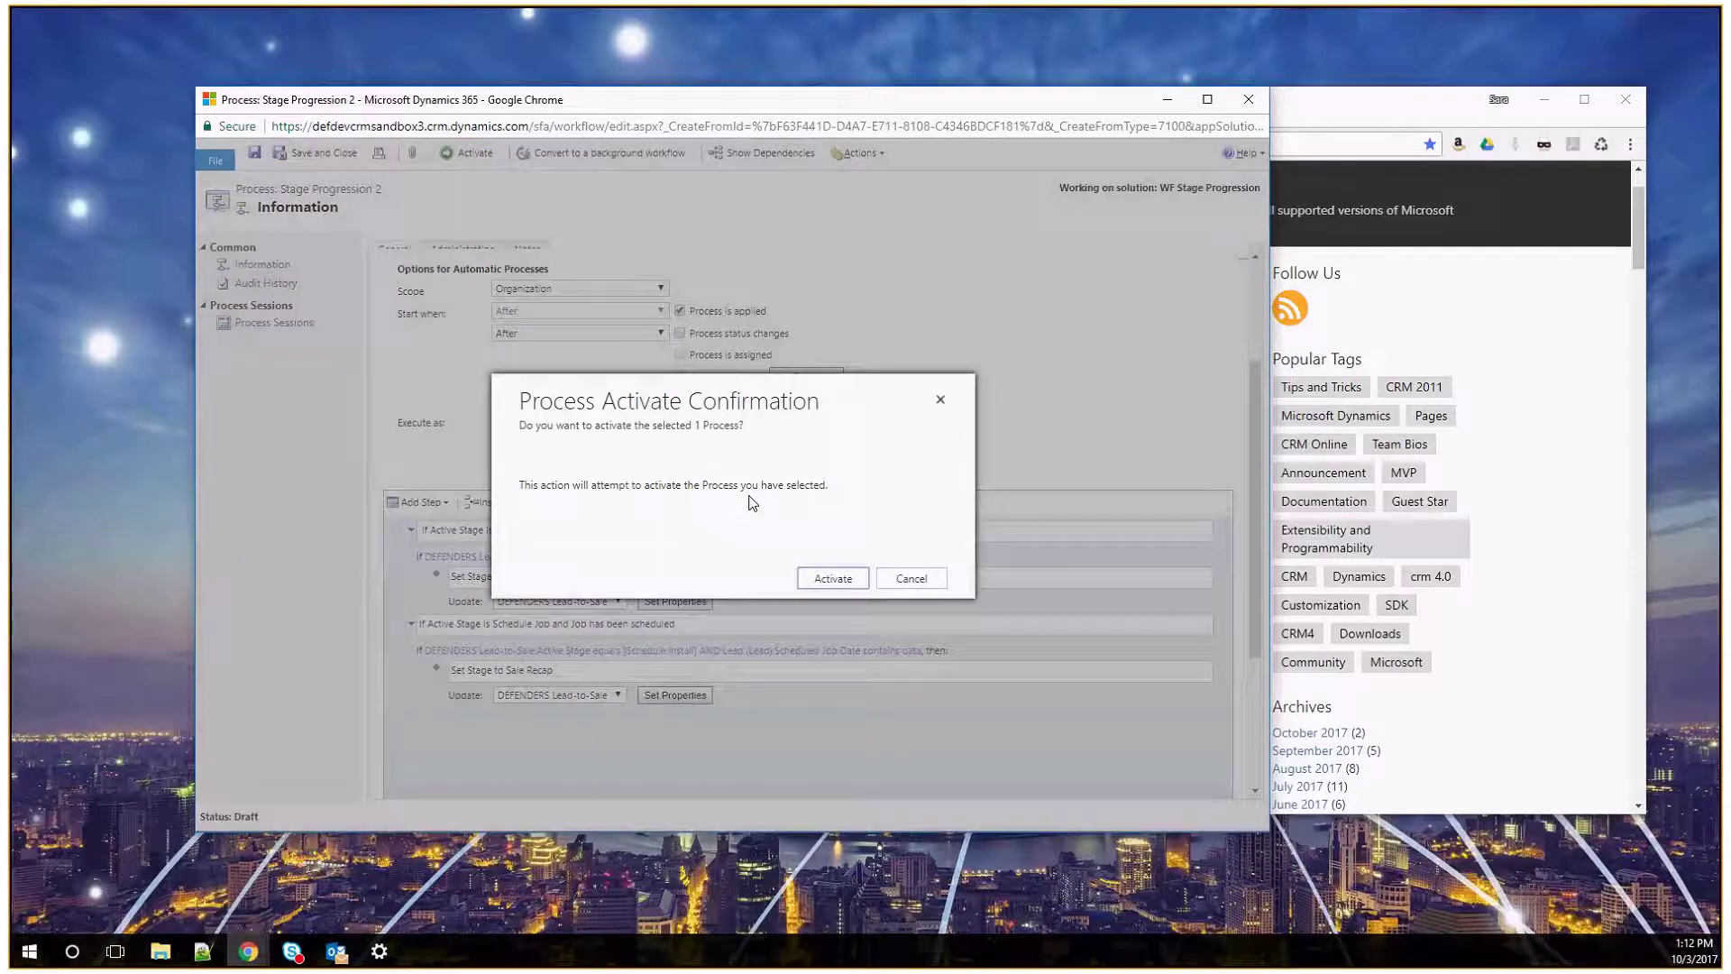
left_click(831, 578)
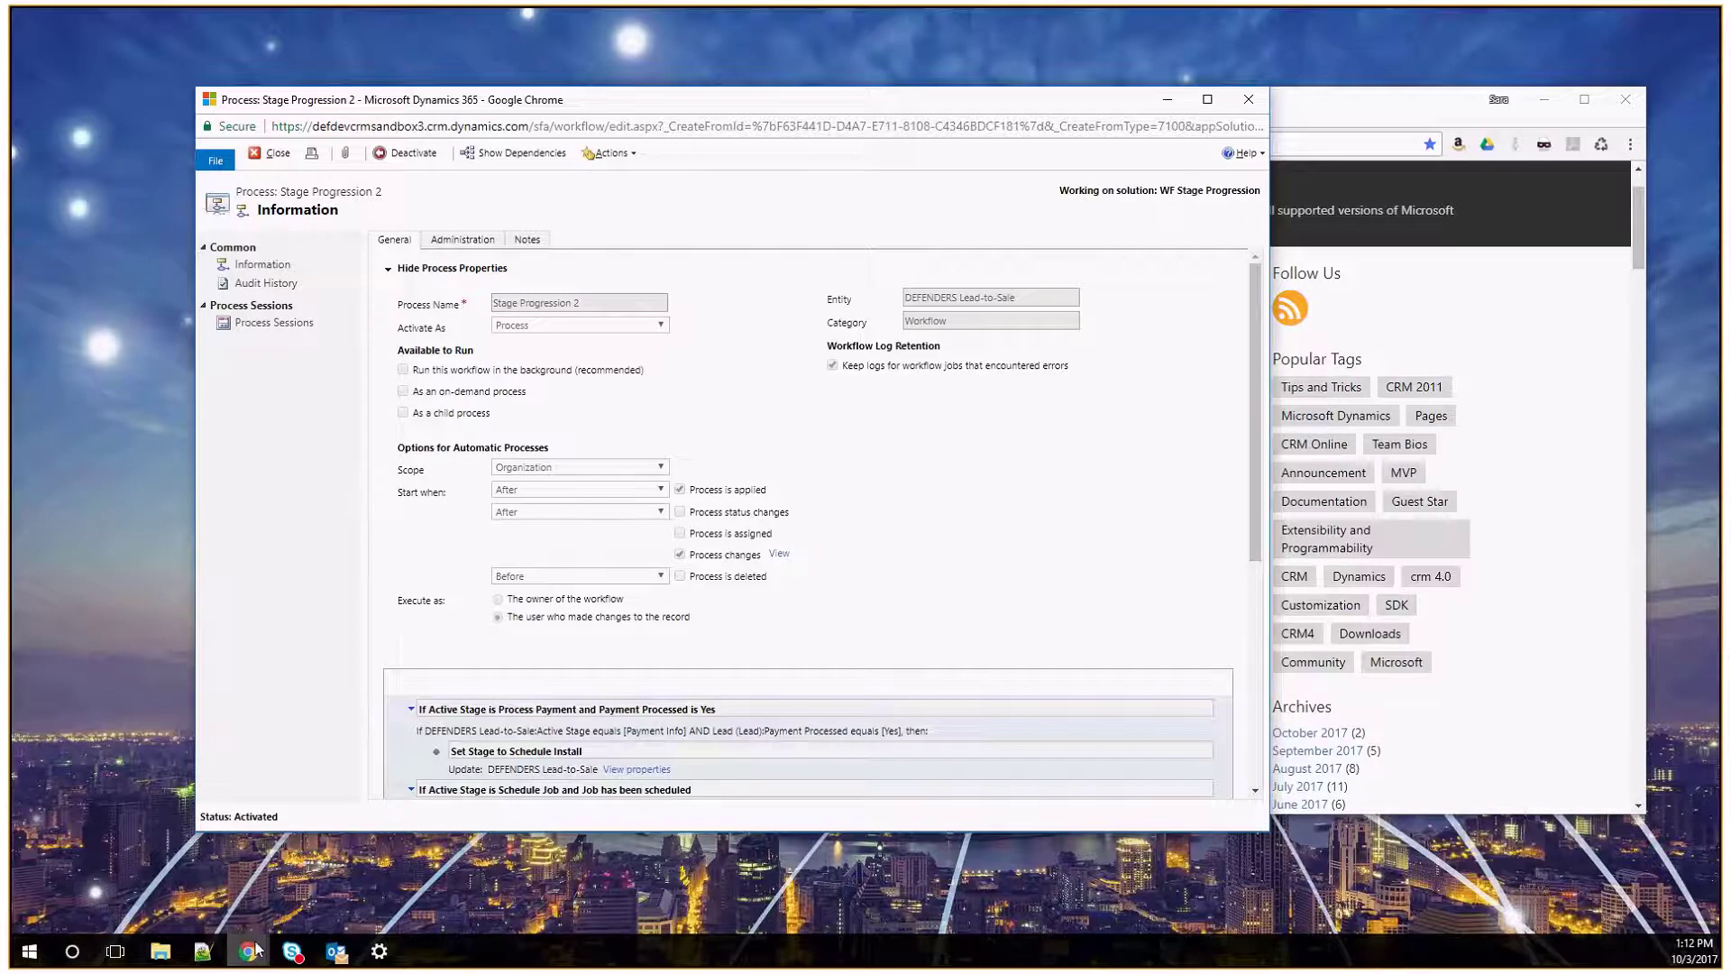
Open the most recently created lead from My Open Leads, and close the Stage Progression 2 workflow window after a last look
mouse_move(251, 949)
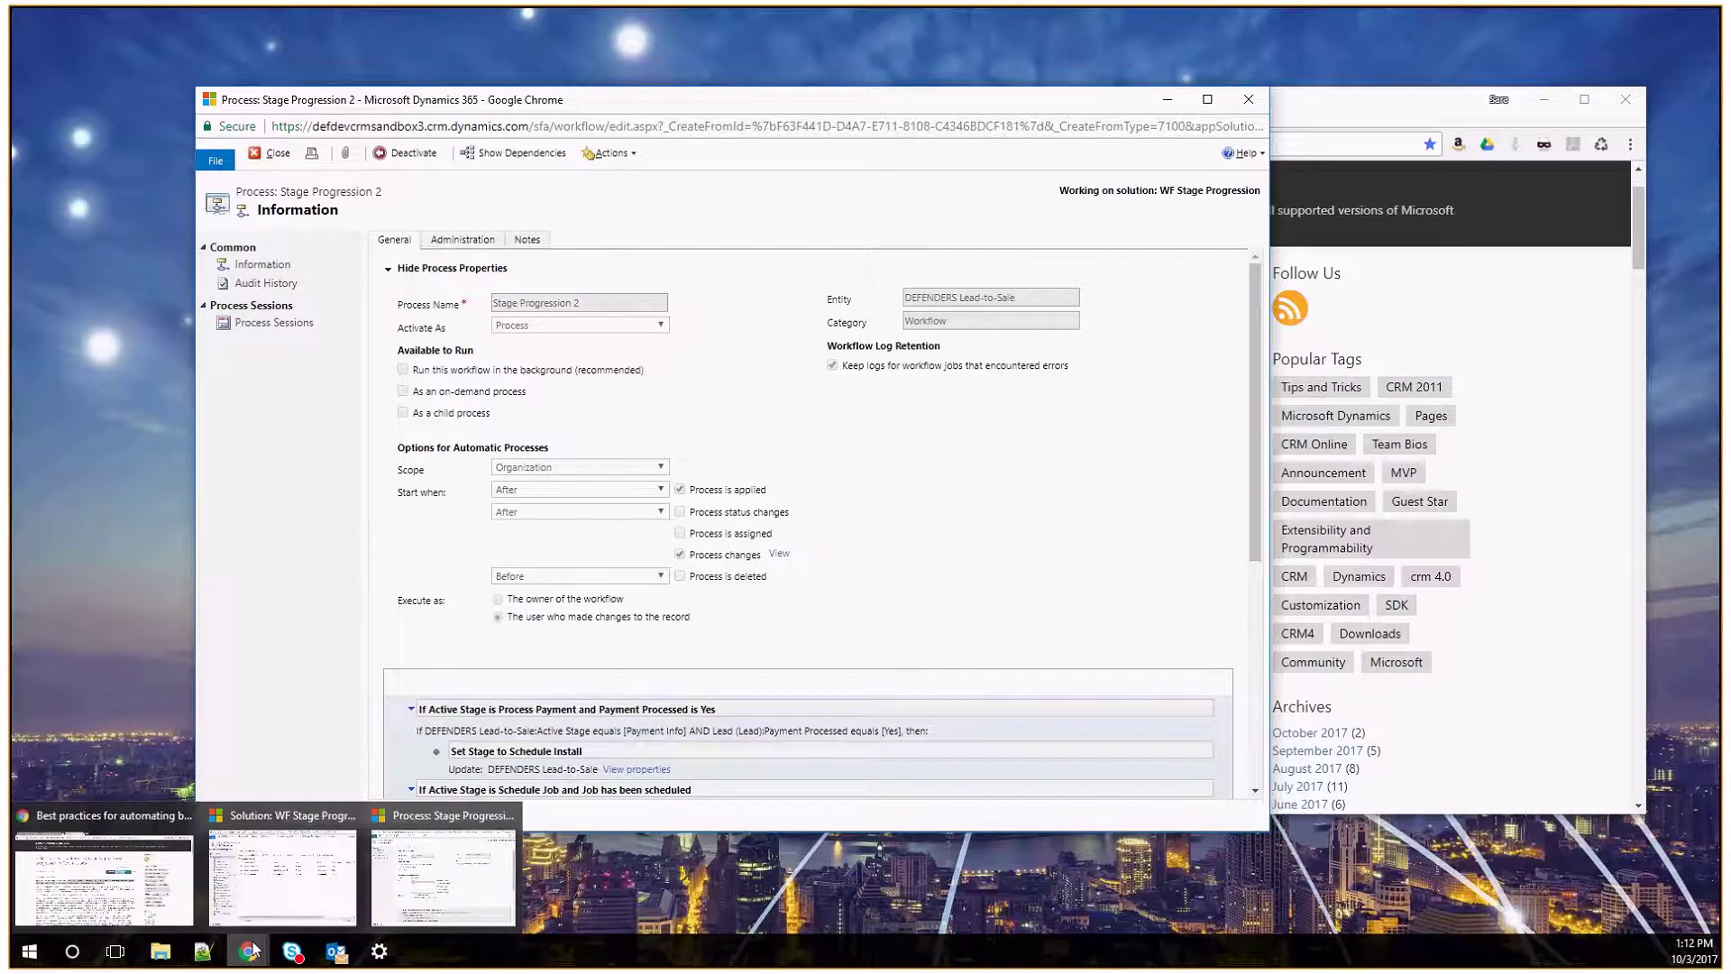
scroll(811, 523, "down", 2)
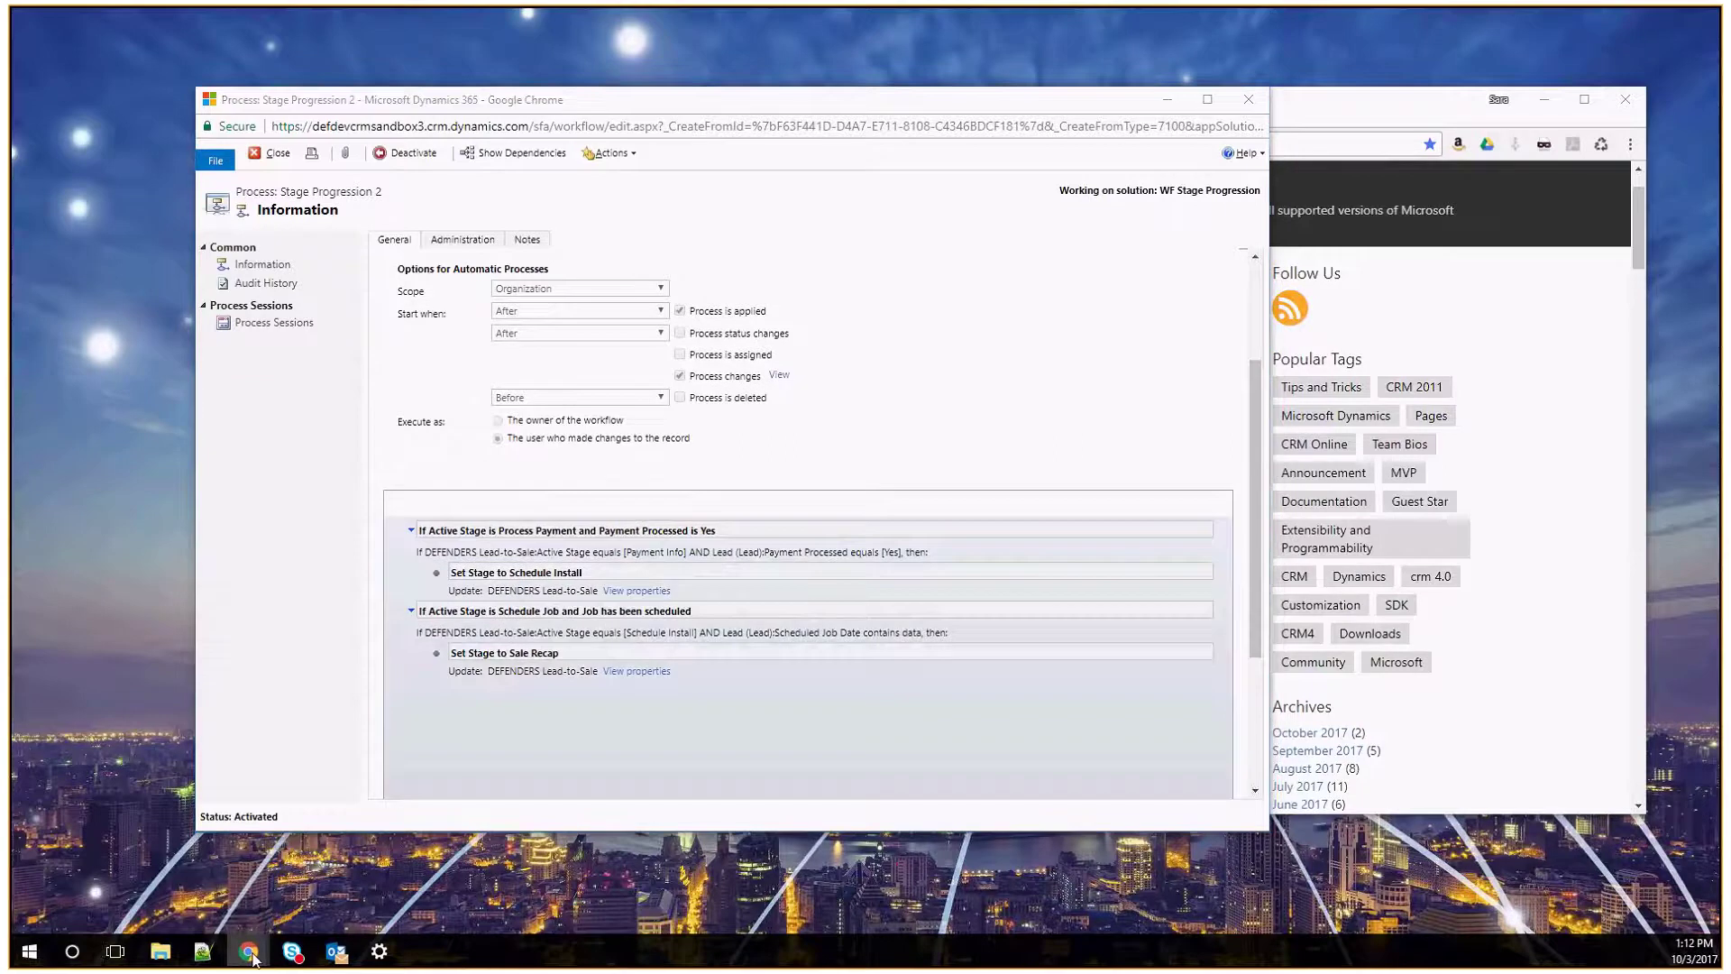
mouse_move(153, 895)
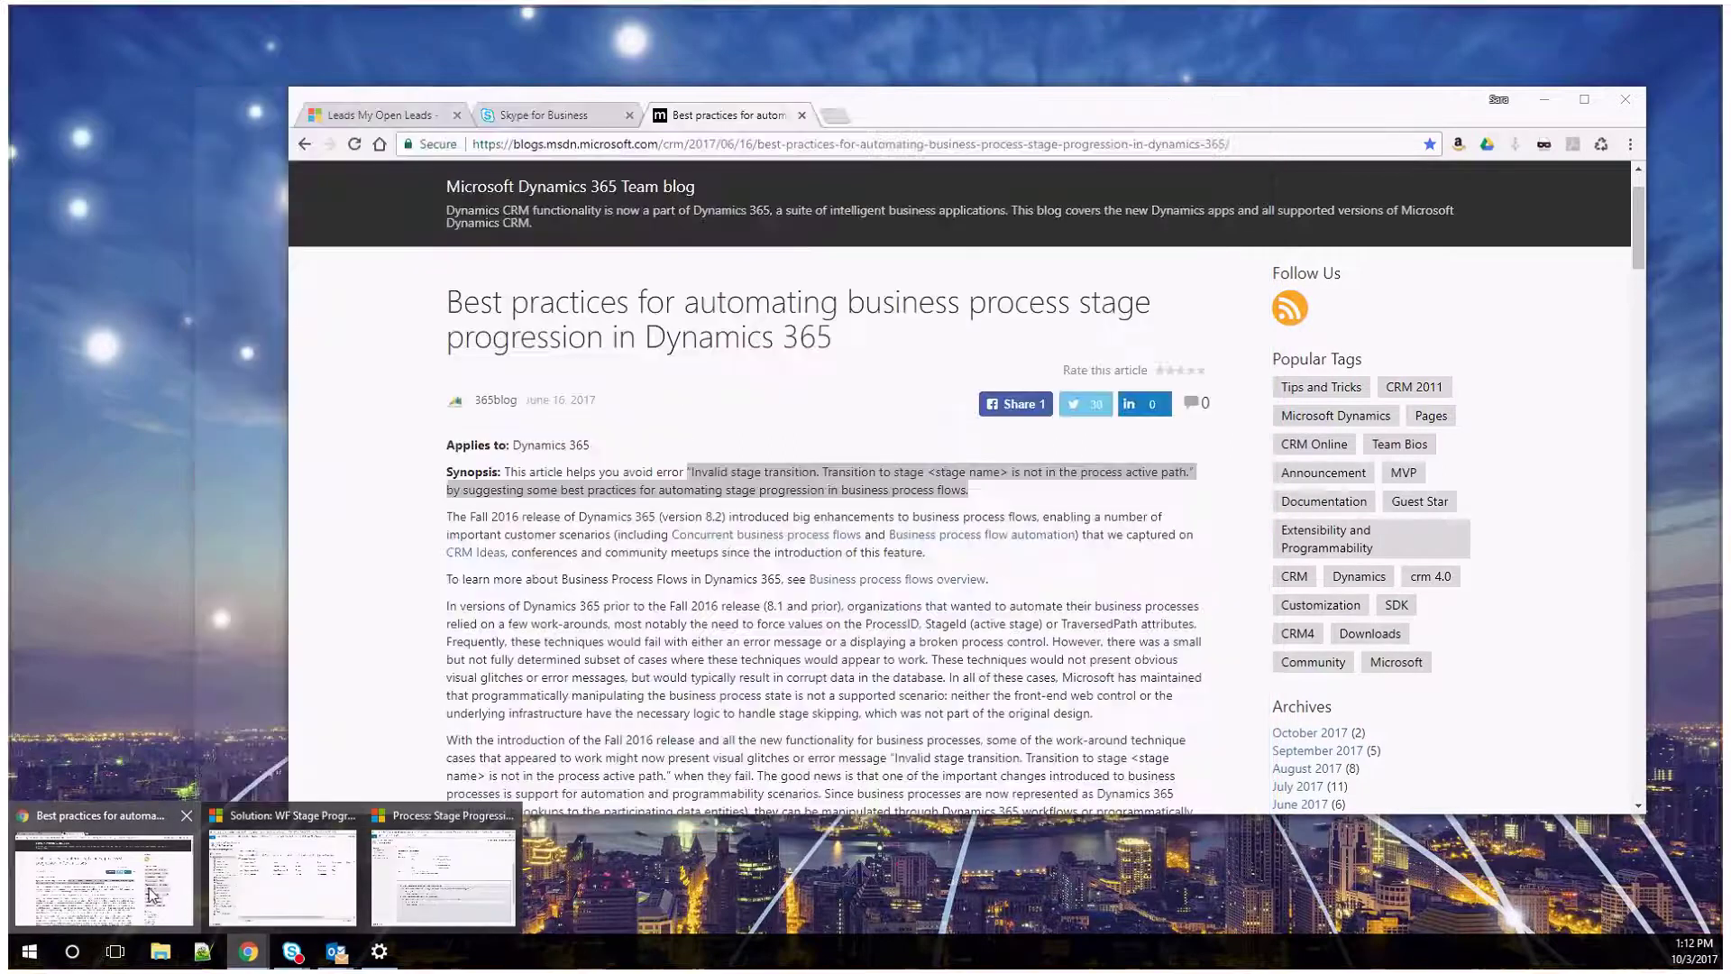
left_click(154, 896)
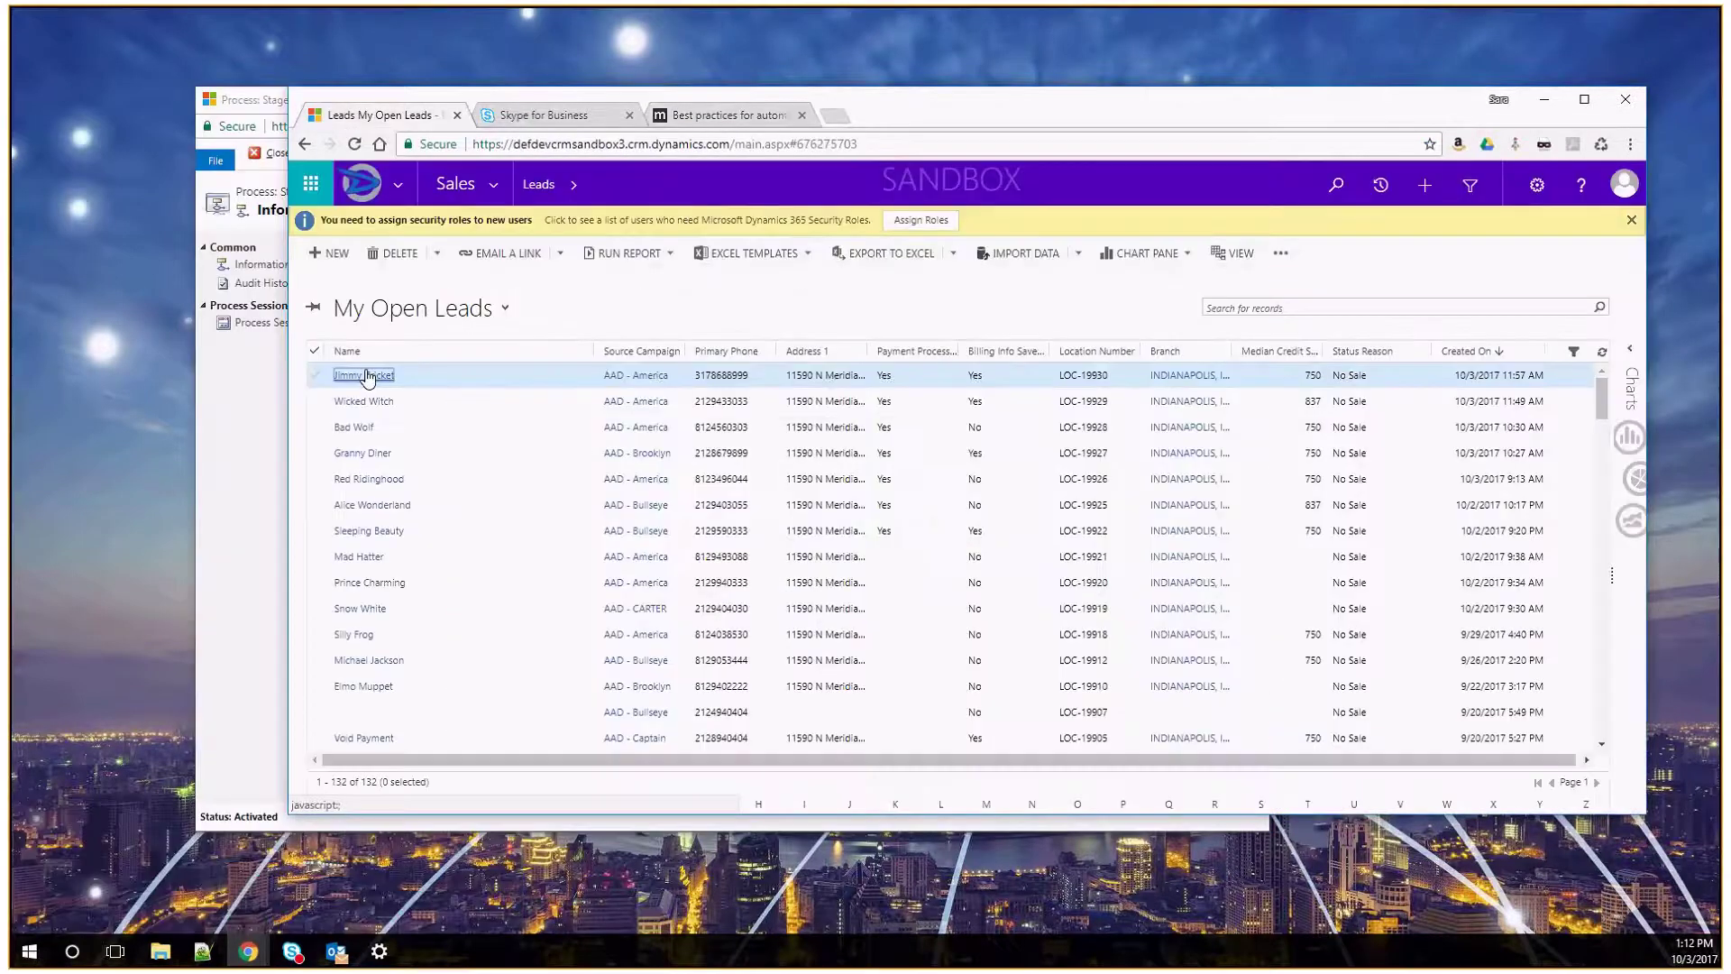
left_click(365, 376)
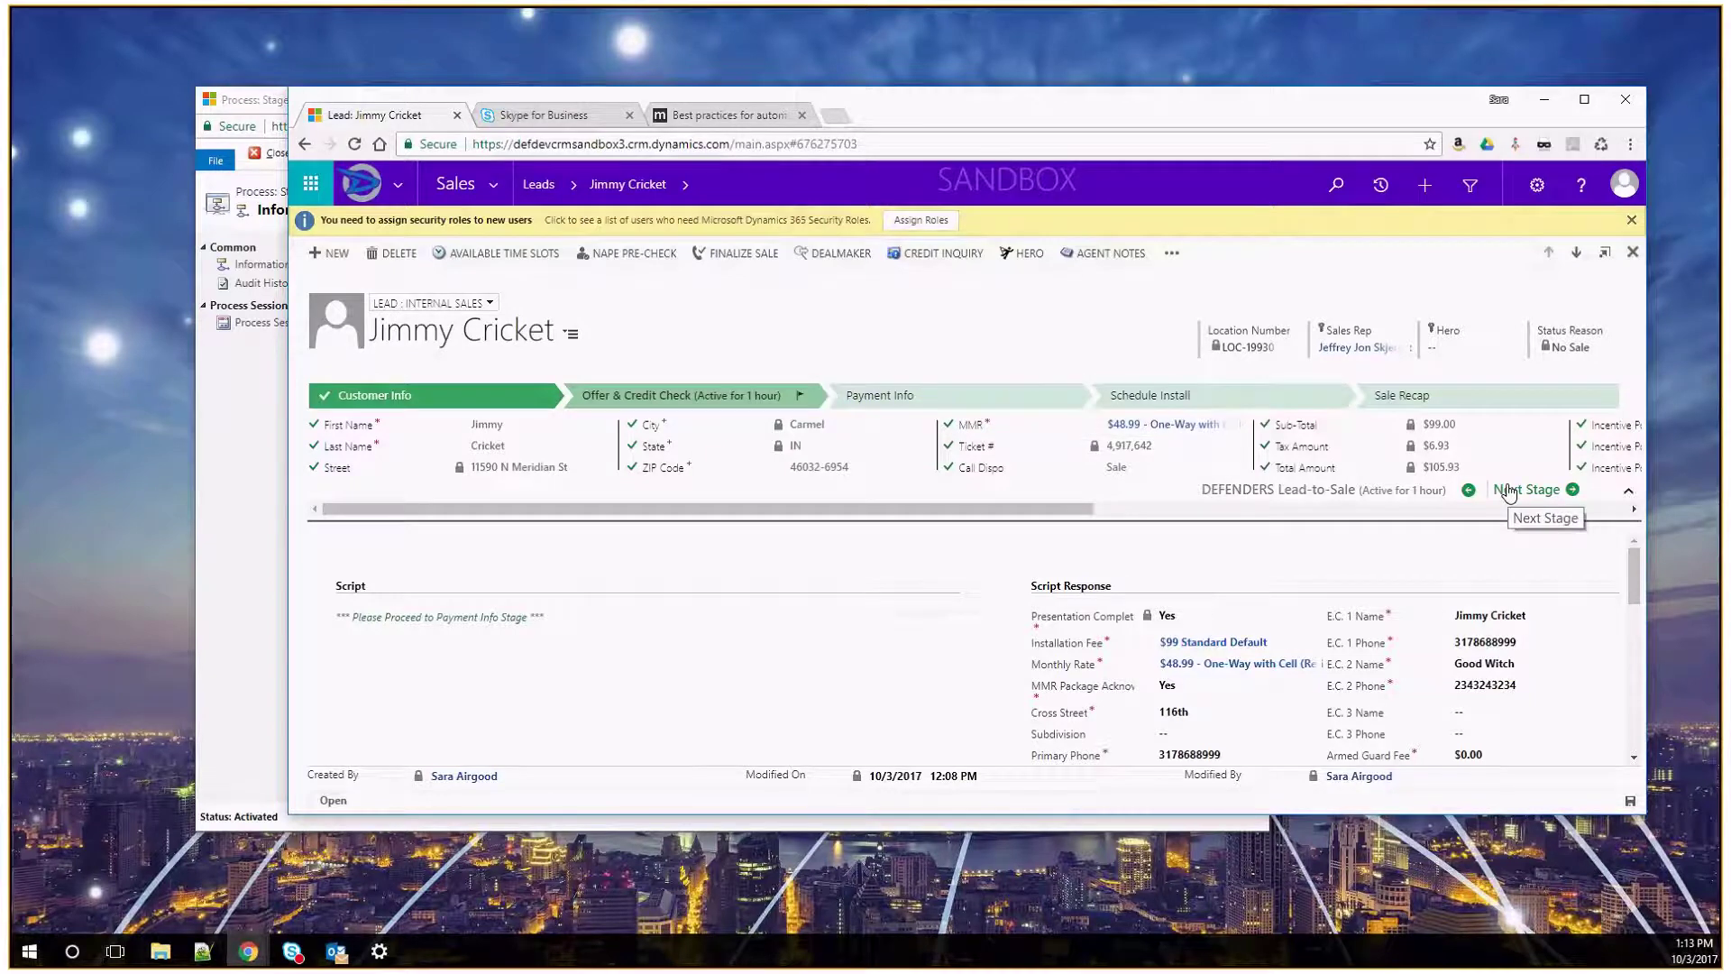
left_click(281, 126)
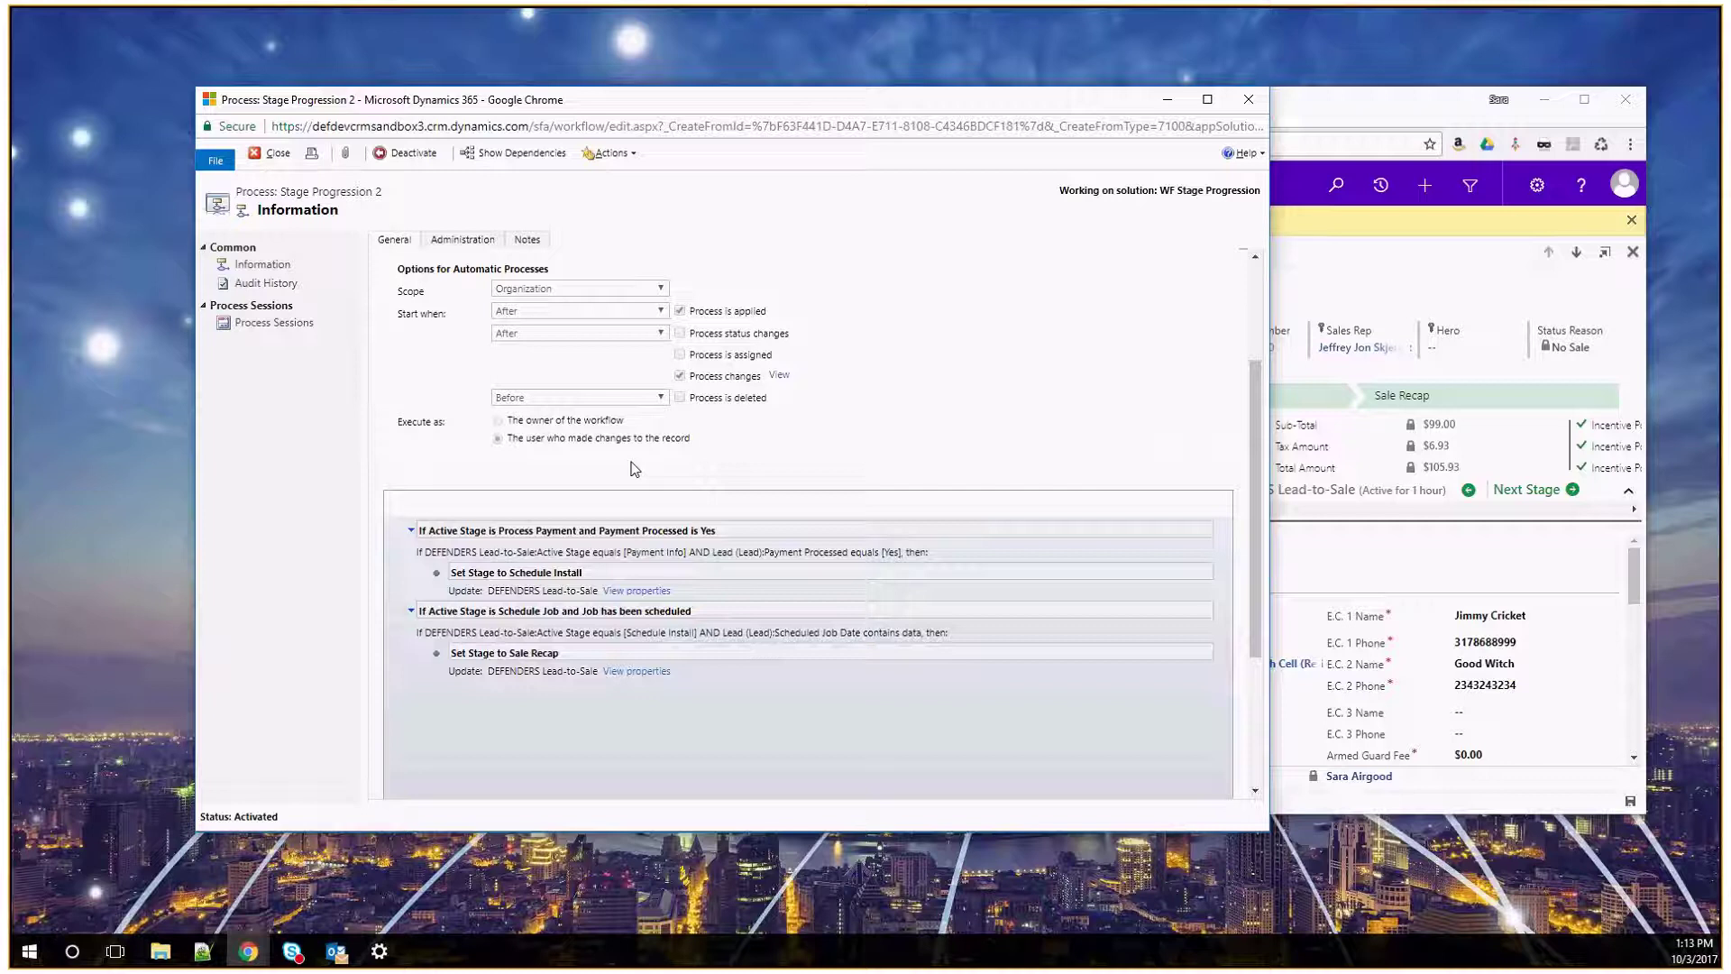
left_click(1246, 101)
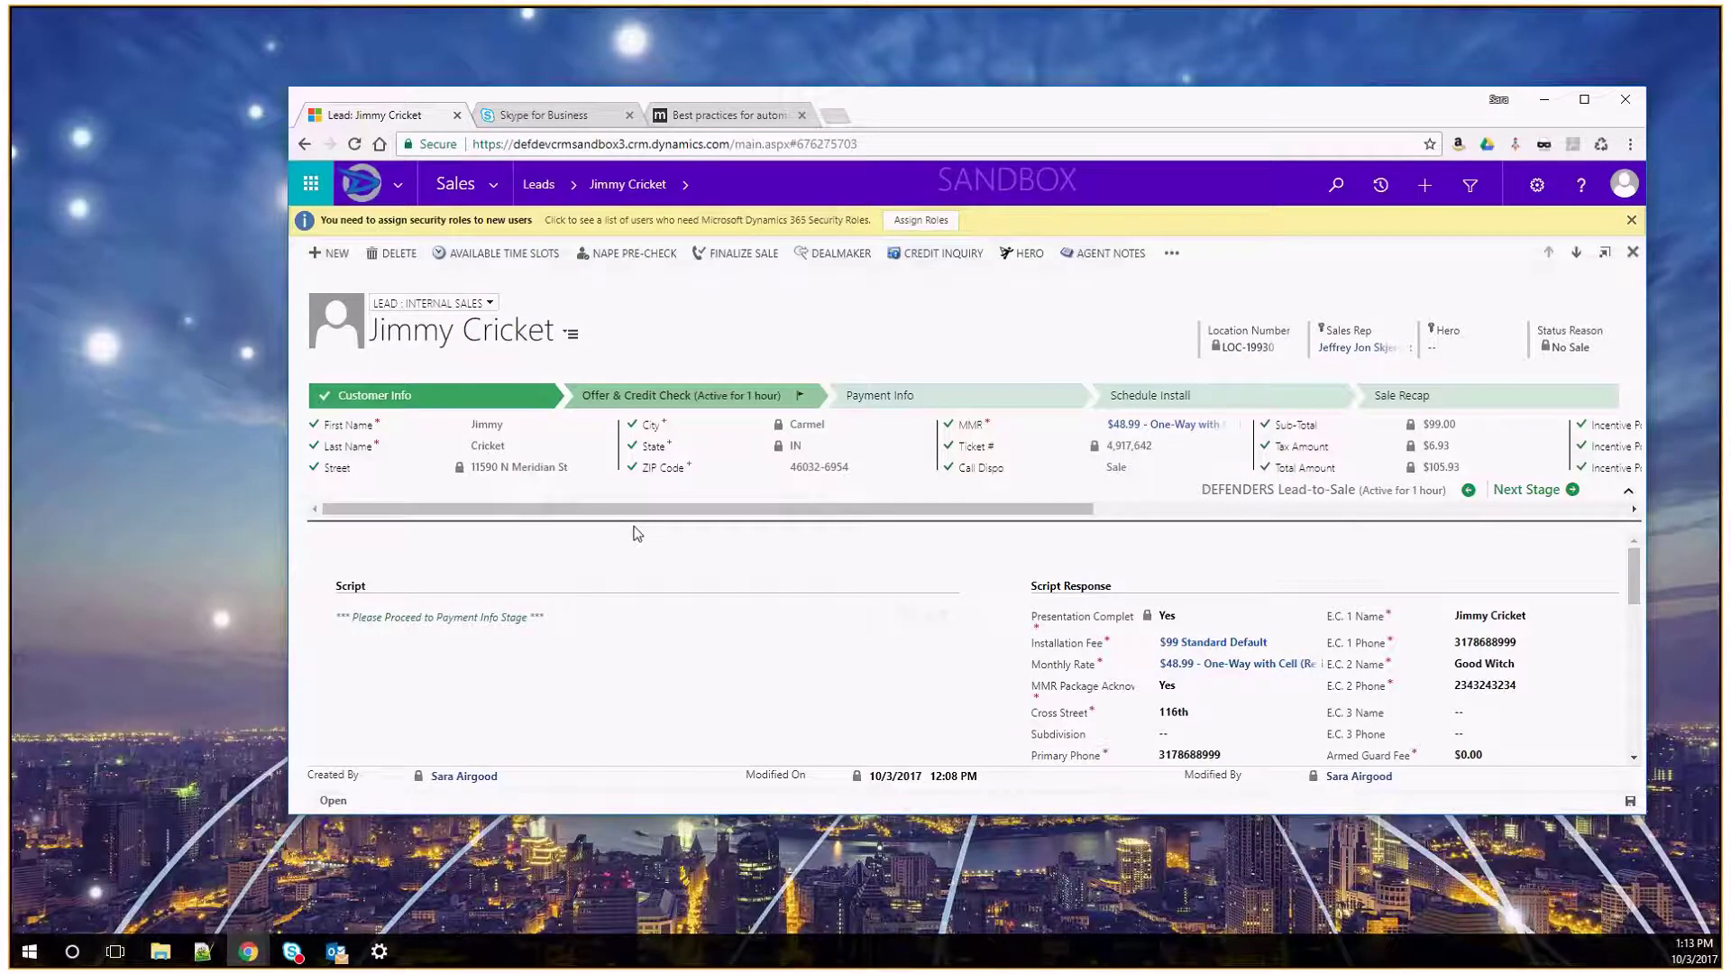
Examine the lead's Payment Info, Schedule Install, Customer Info and Offer & Credit Check stages without changing the active stage
left_click(884, 408)
left_click(1150, 397)
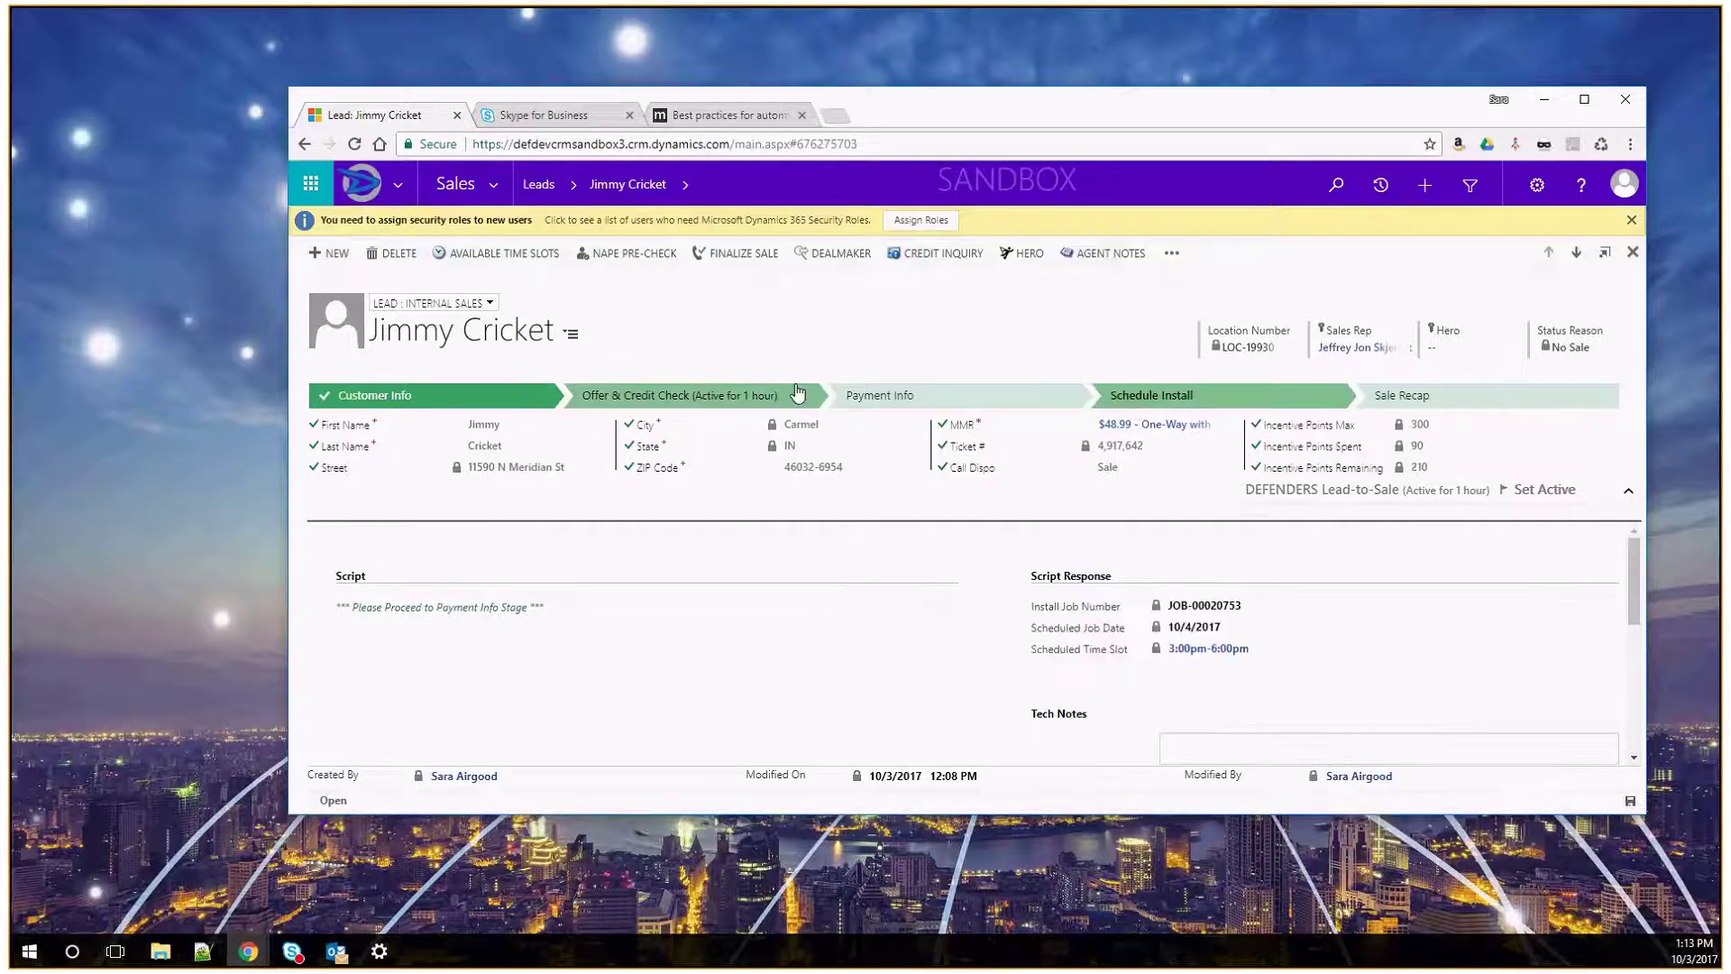
left_click(889, 395)
left_click(1148, 400)
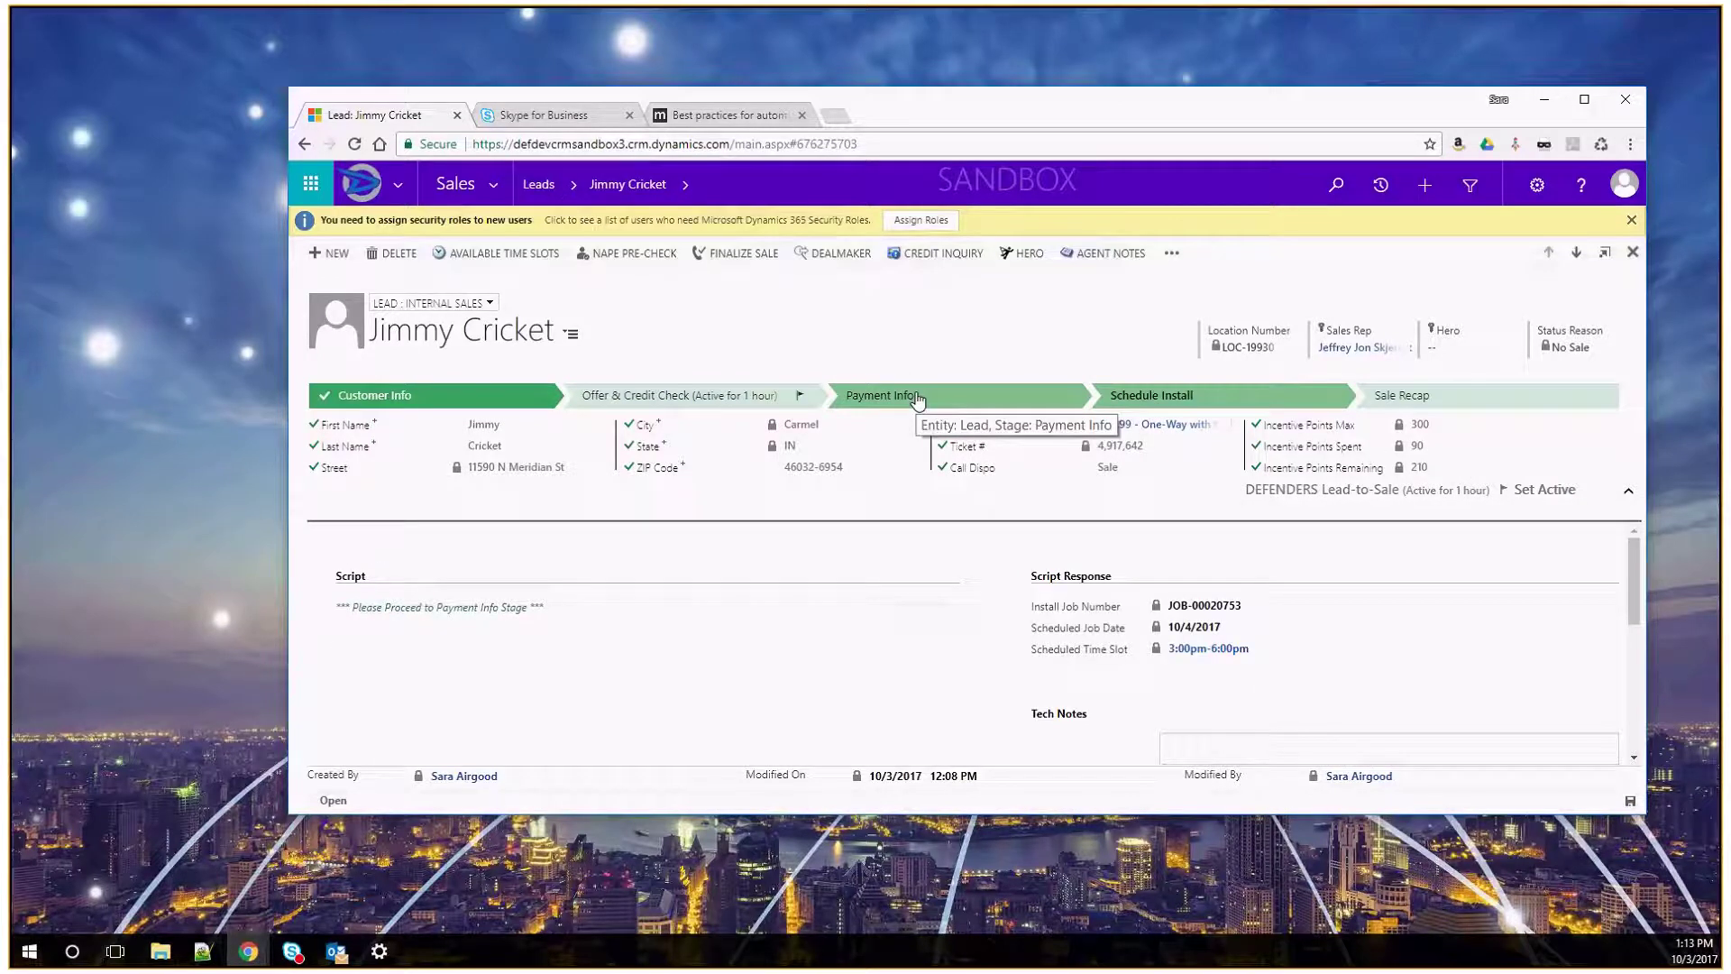
left_click(917, 400)
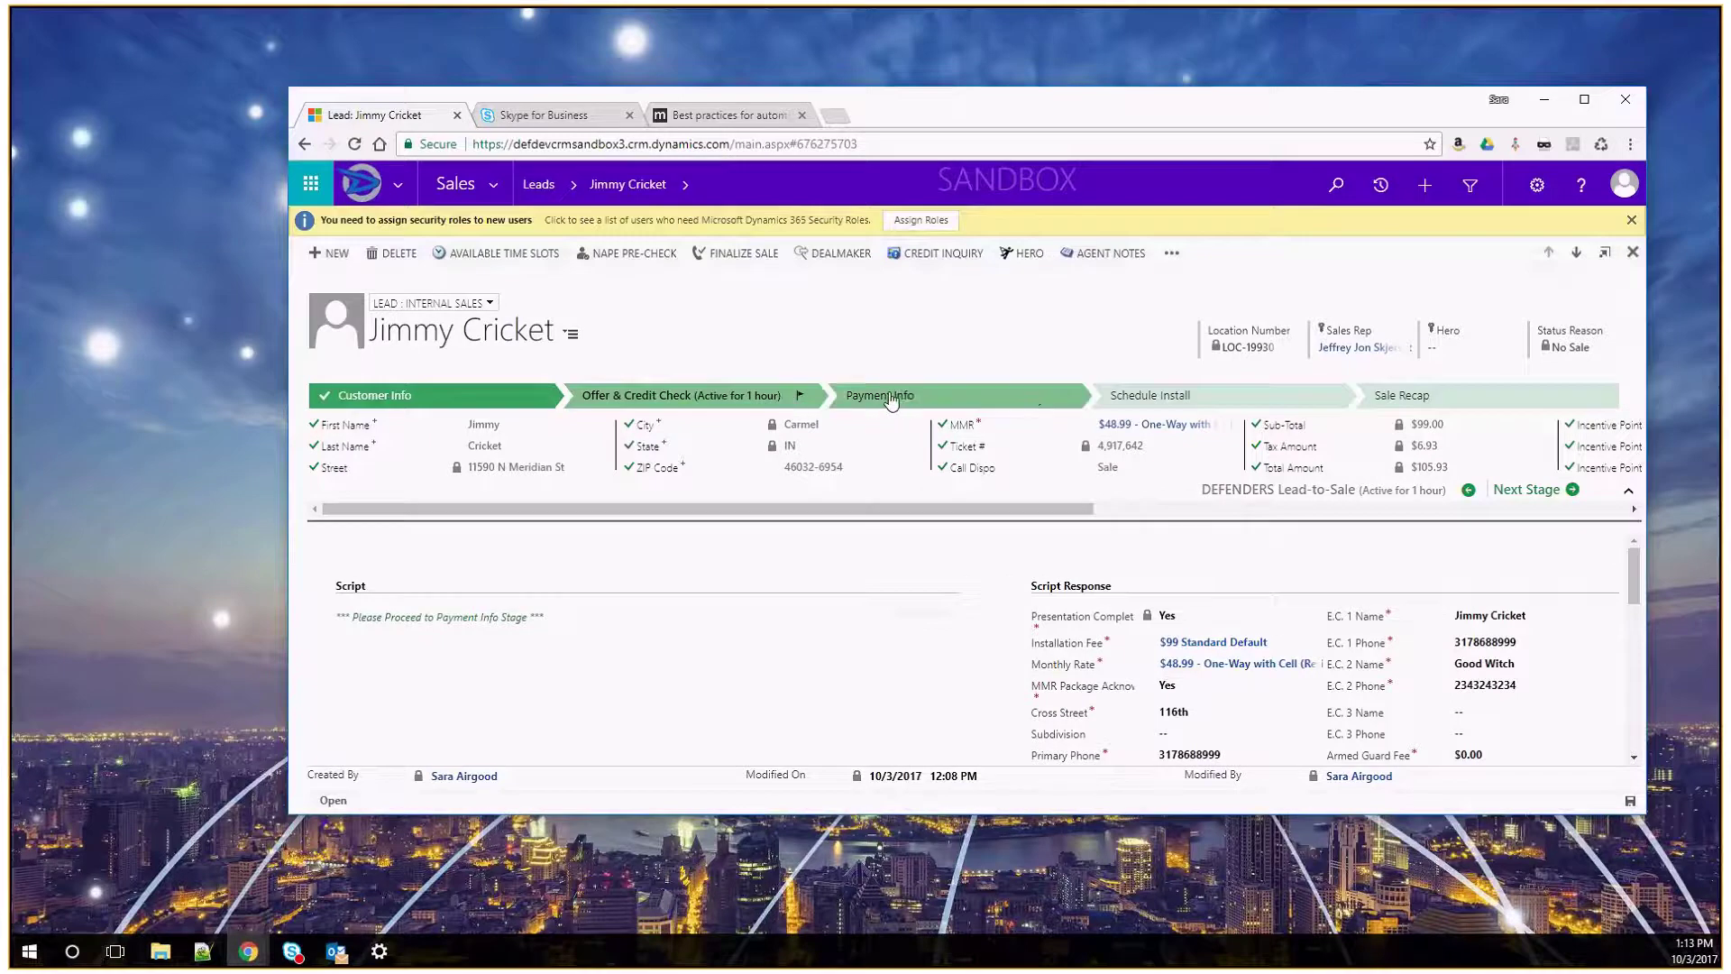
left_click(1145, 397)
left_click(699, 397)
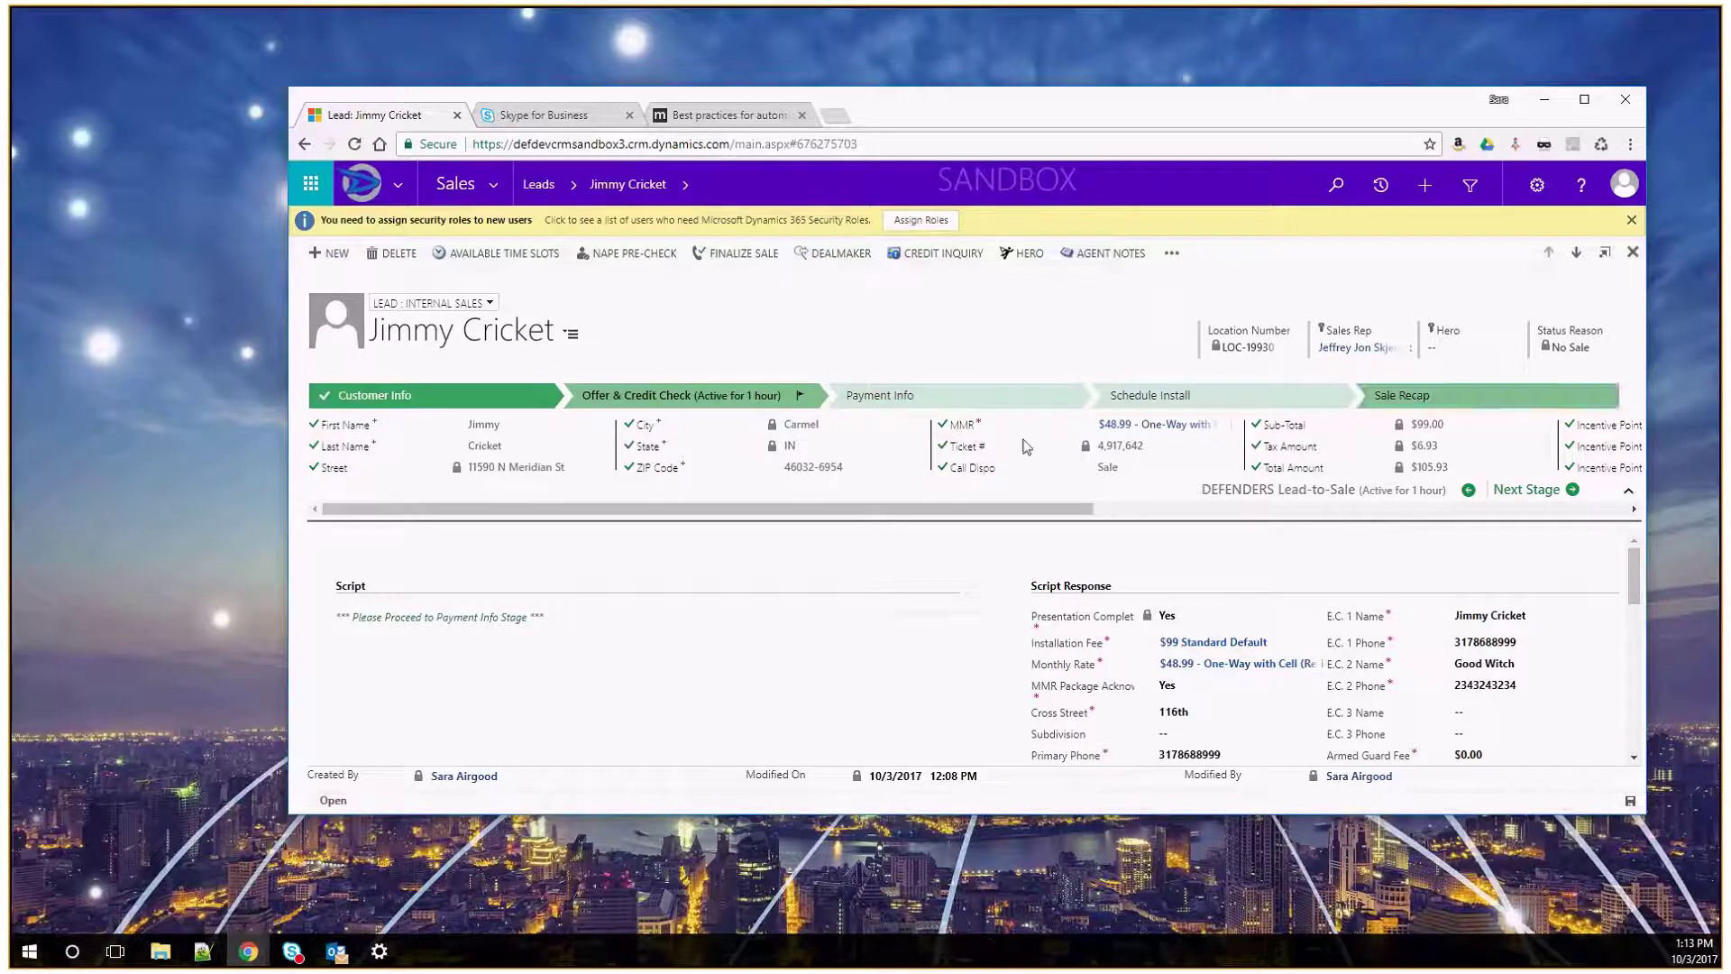
left_click(398, 403)
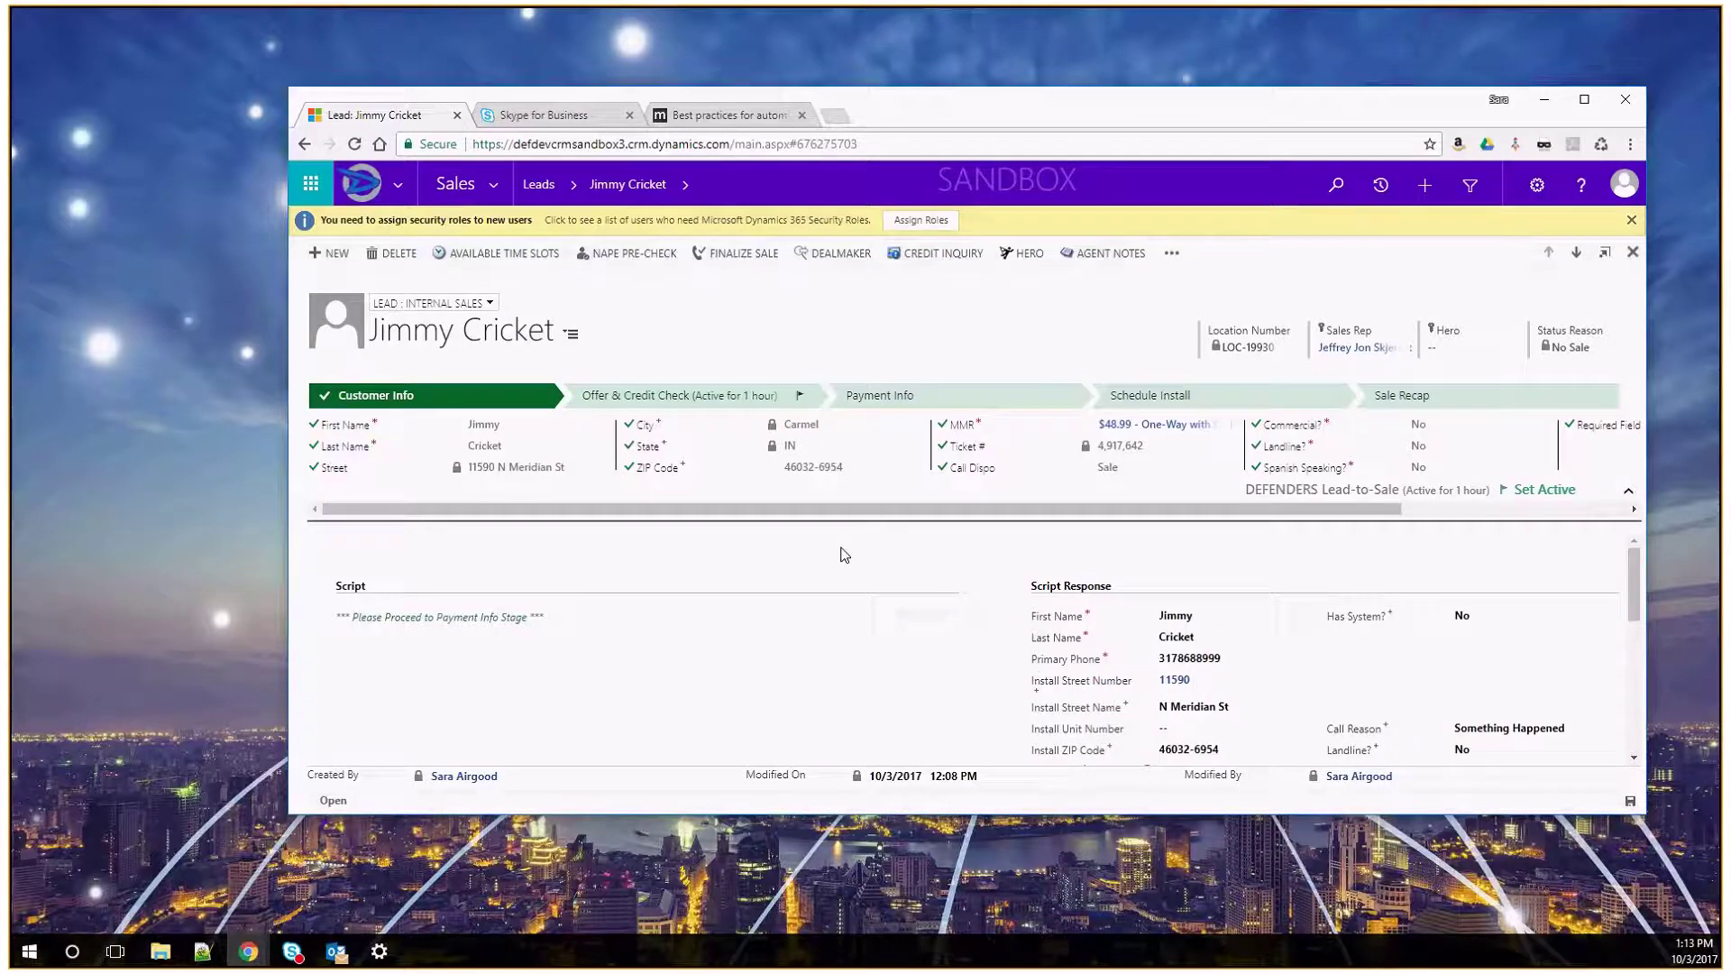
left_click(685, 397)
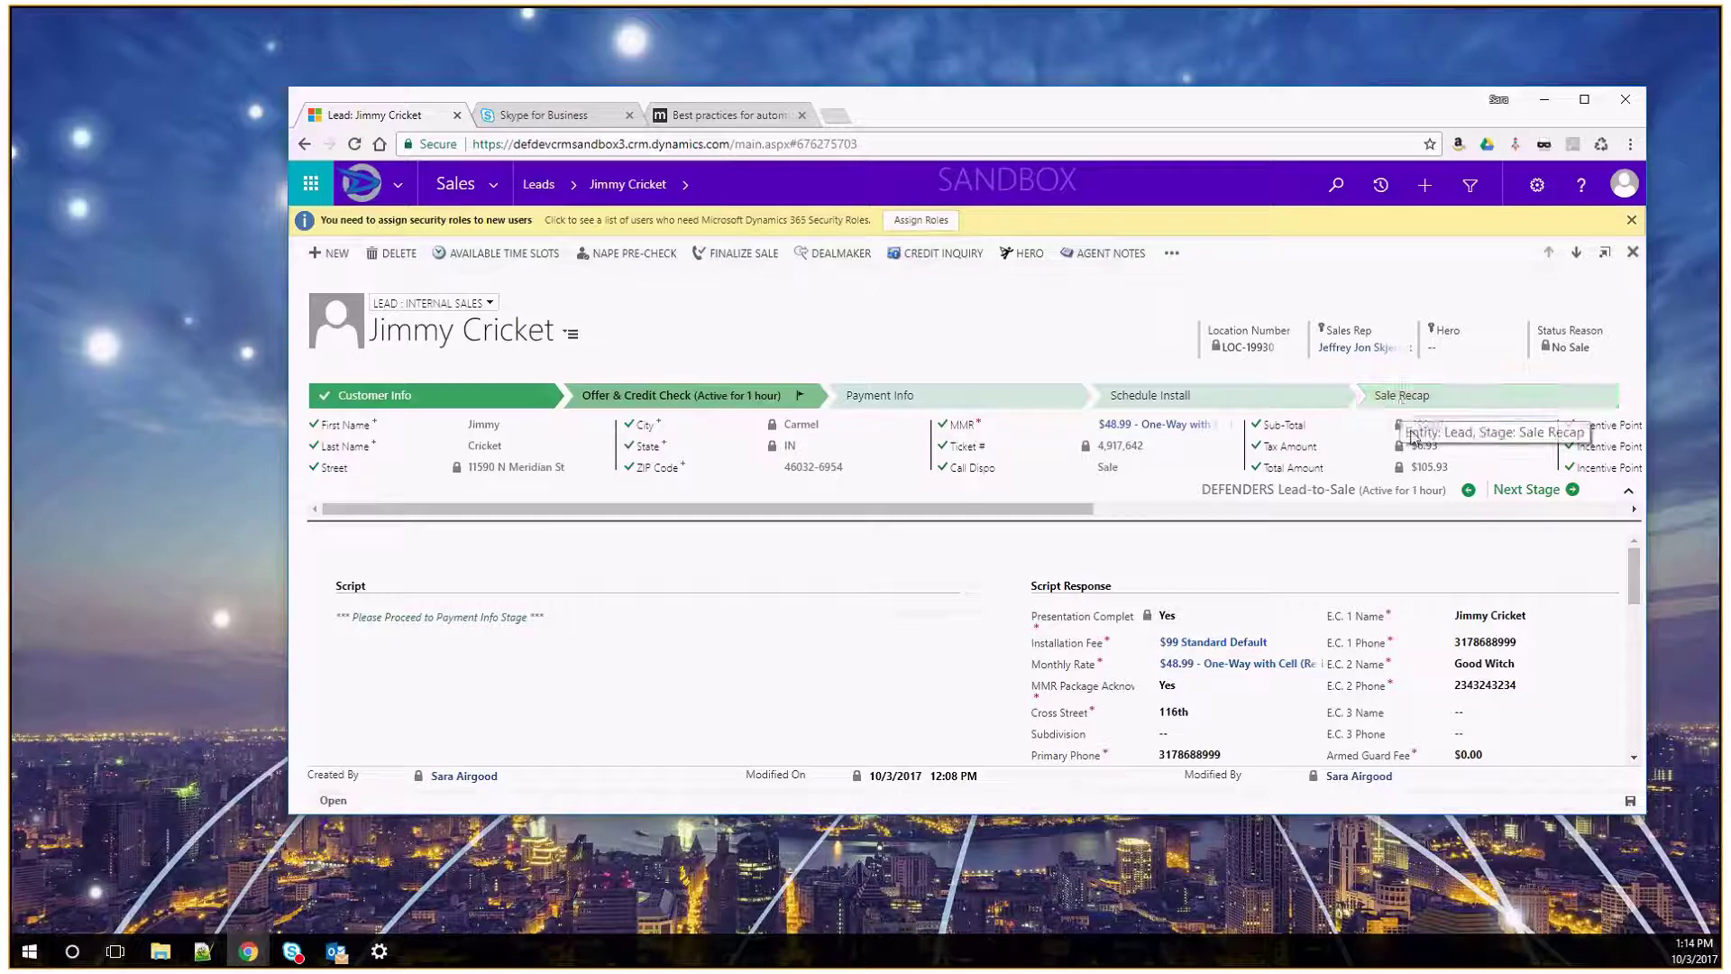
Advance the lead from Offer & Credit Check to the next stage, and reopen the Stage Progression 2 workflow from the solution
left_click(1510, 491)
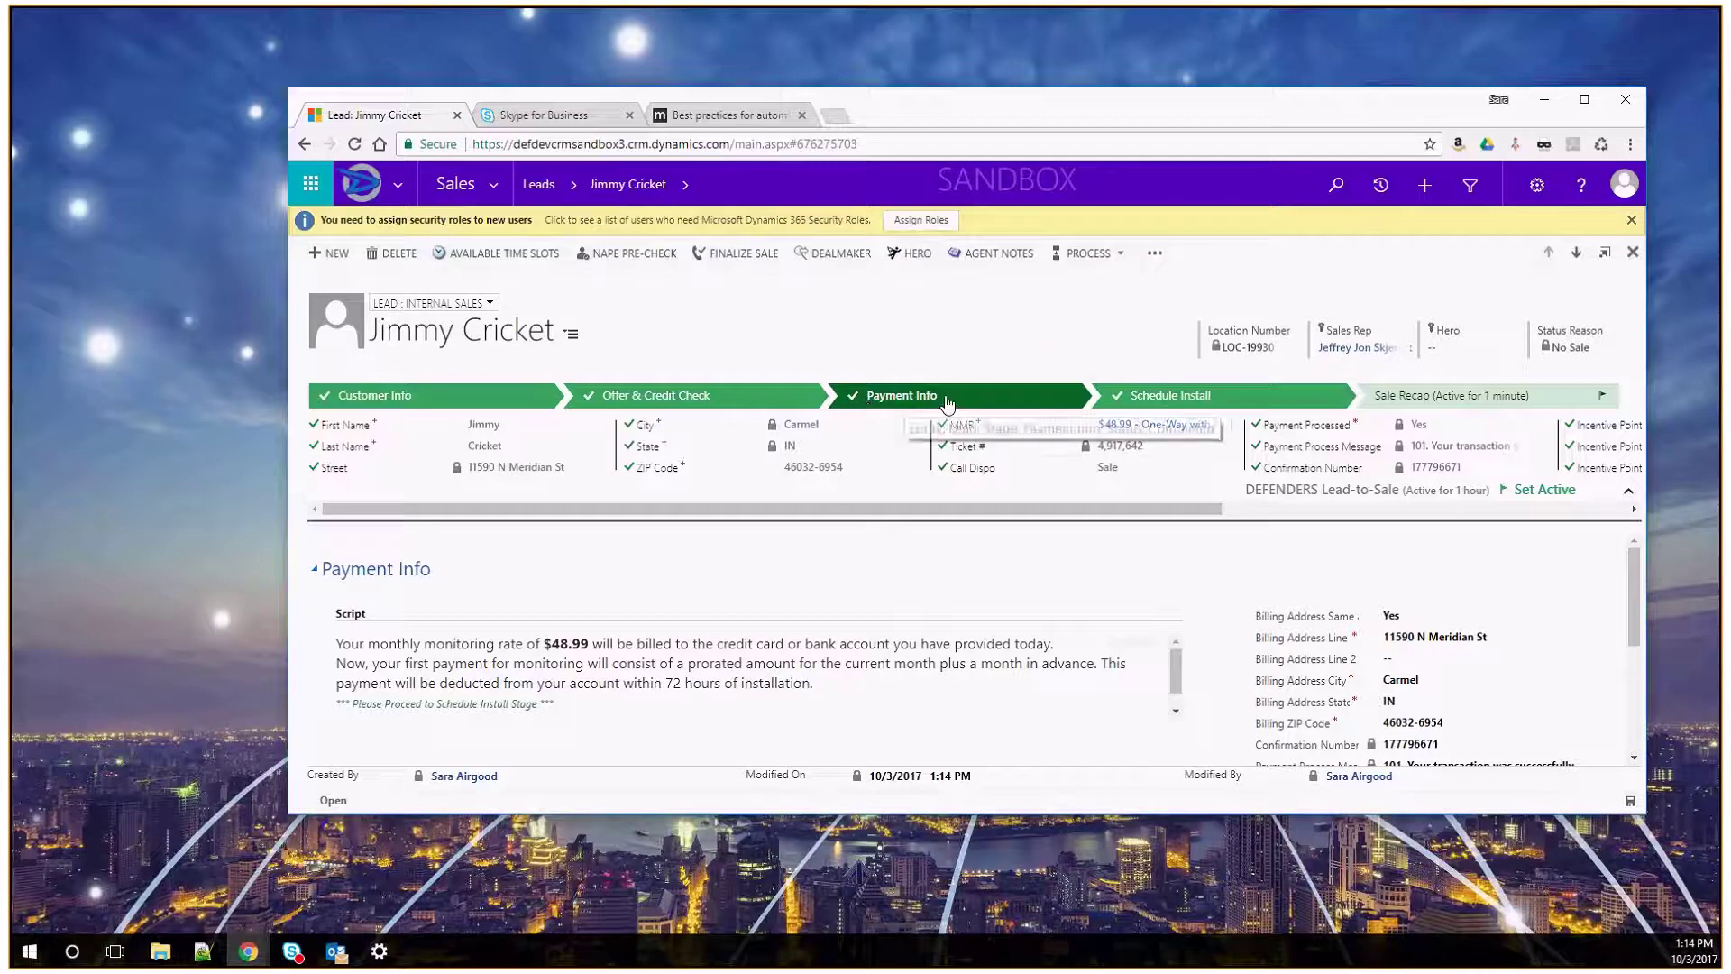
mouse_move(248, 951)
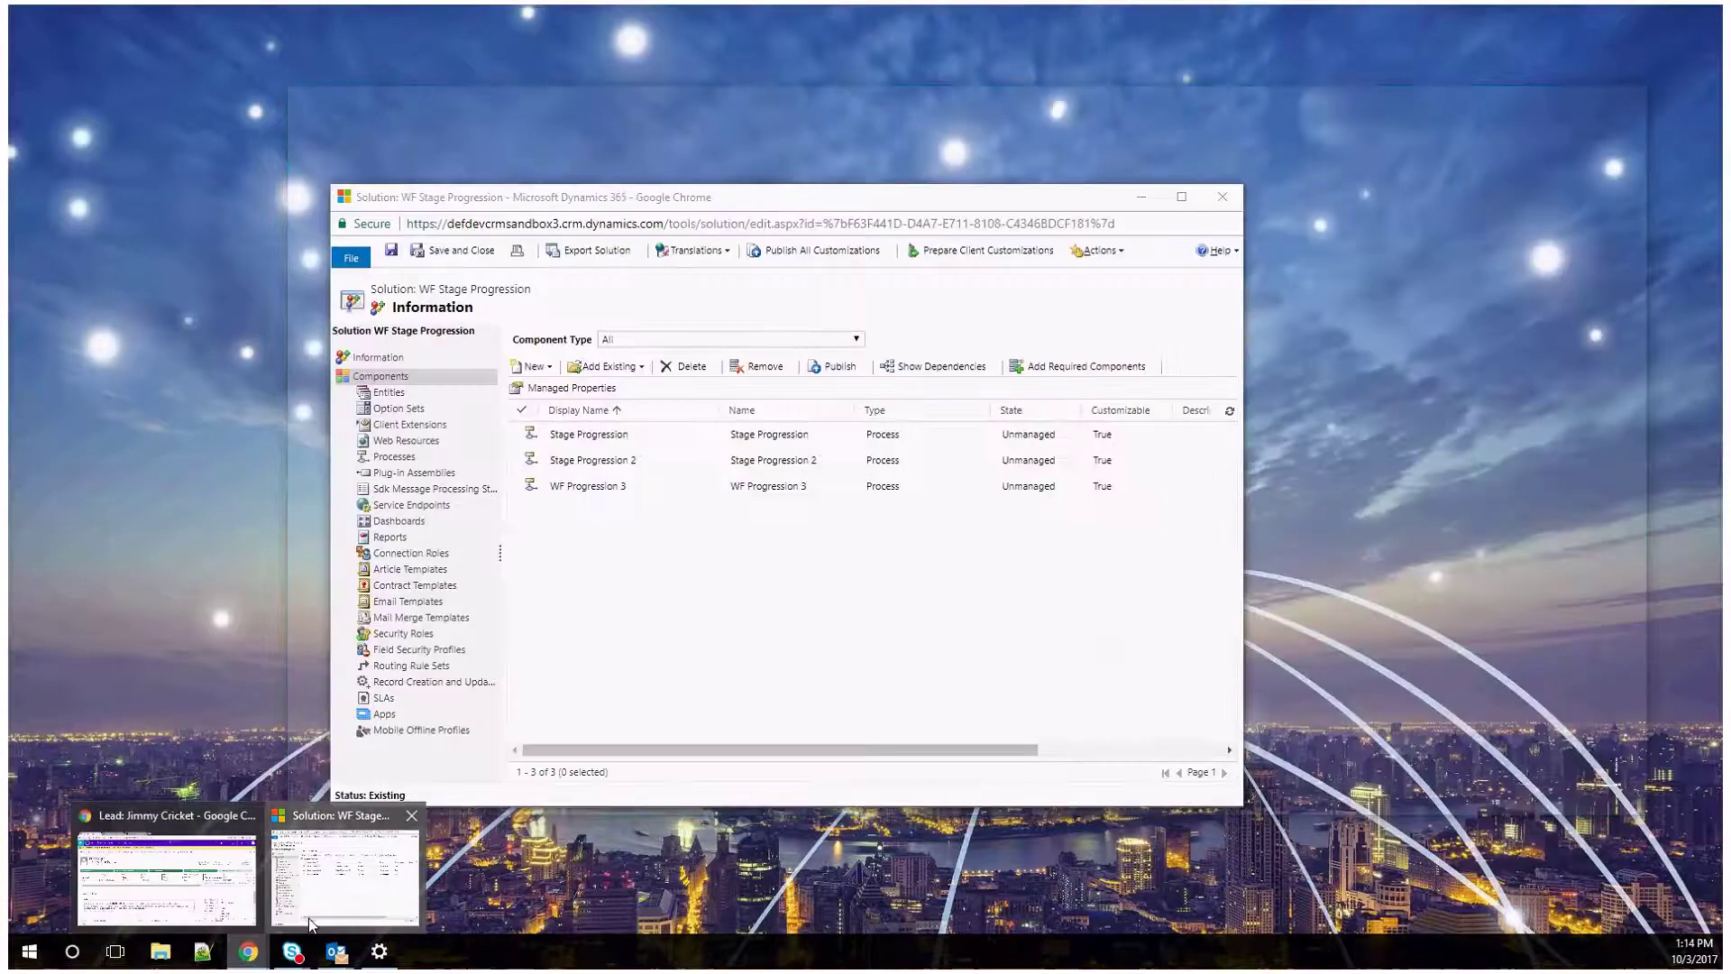
left_click(307, 918)
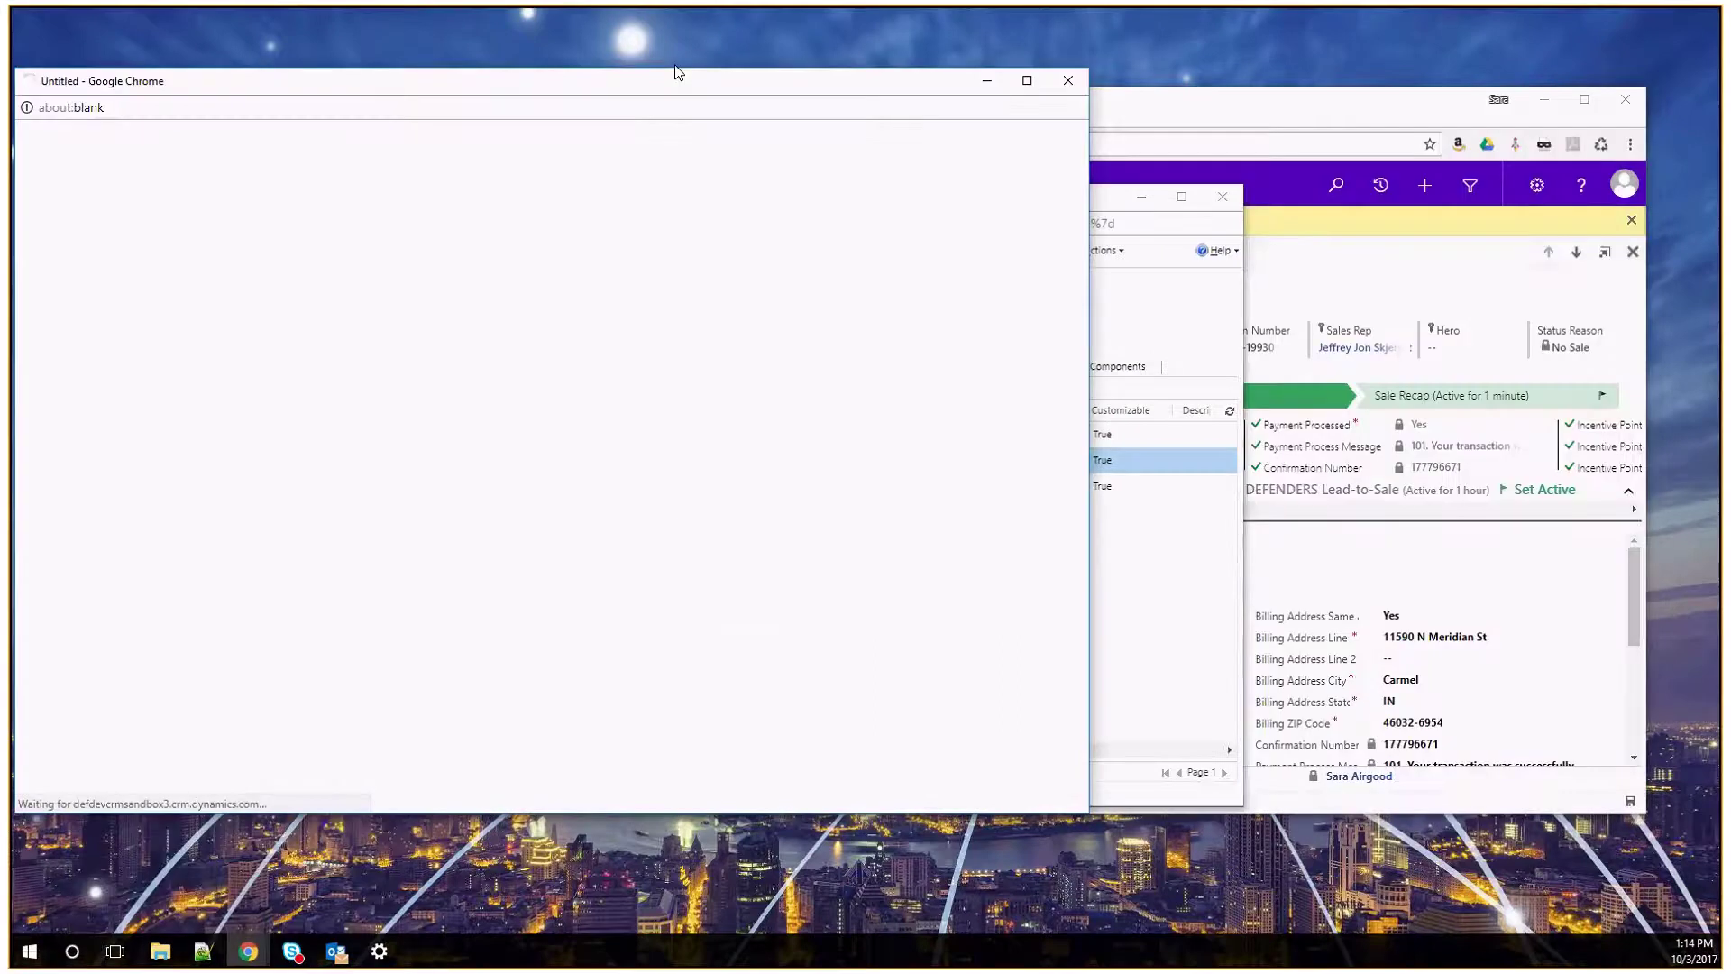
double_click(678, 73)
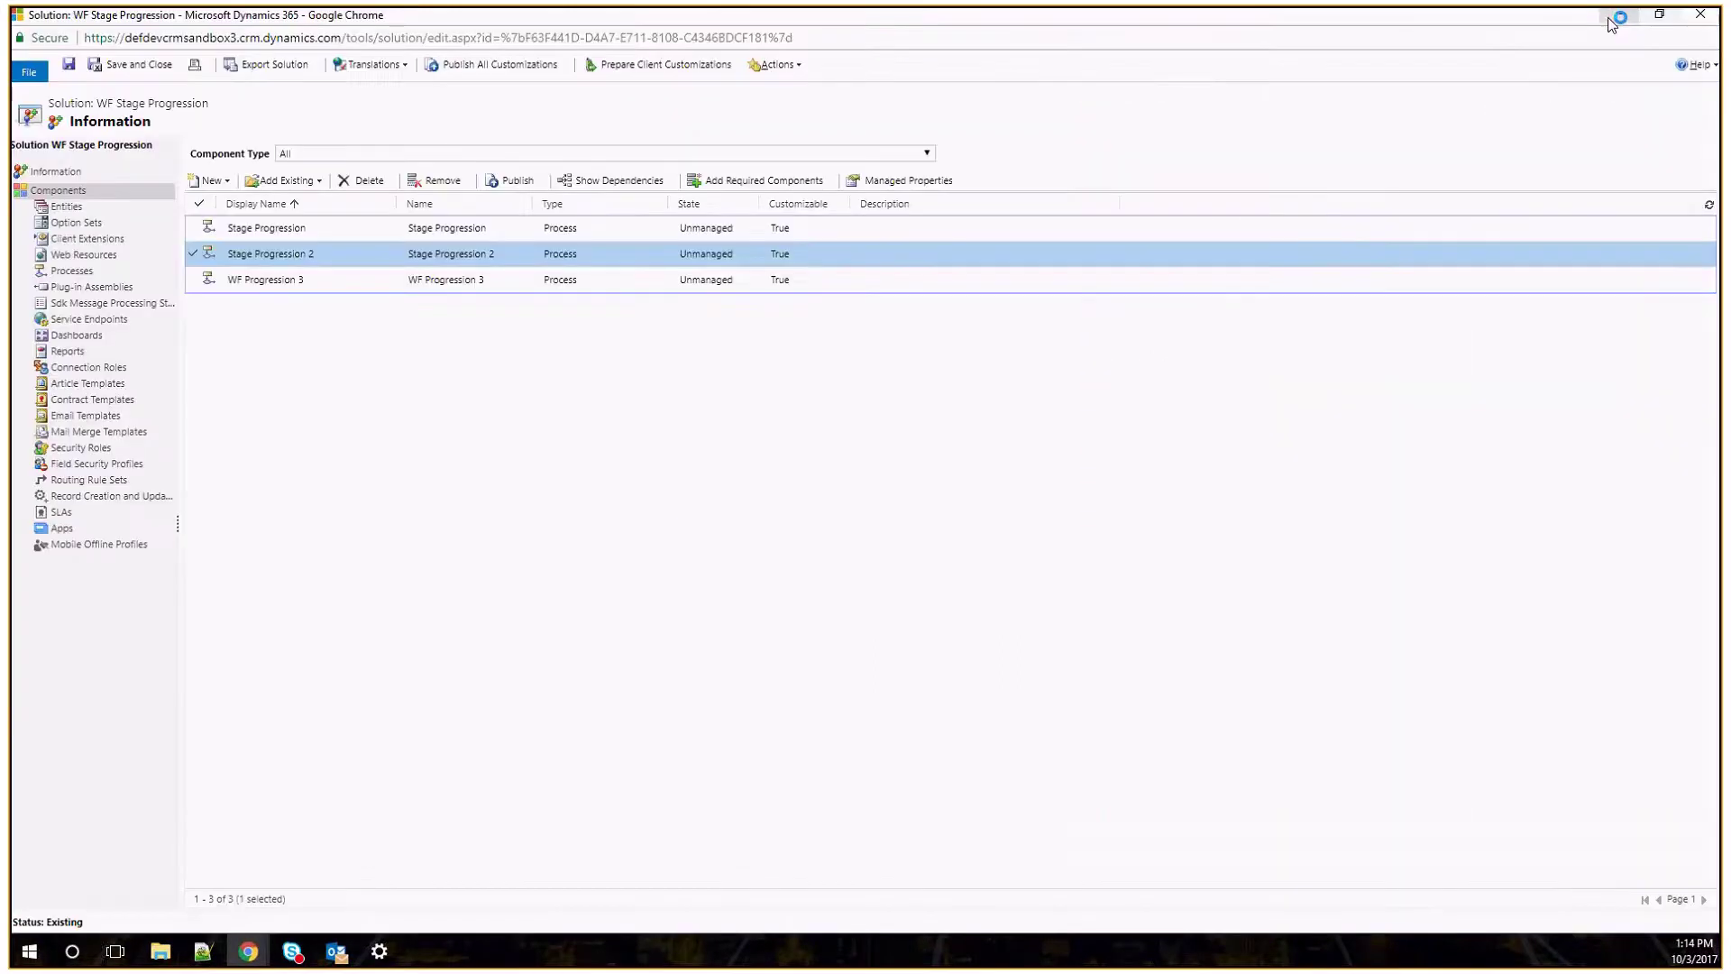
left_click(1614, 18)
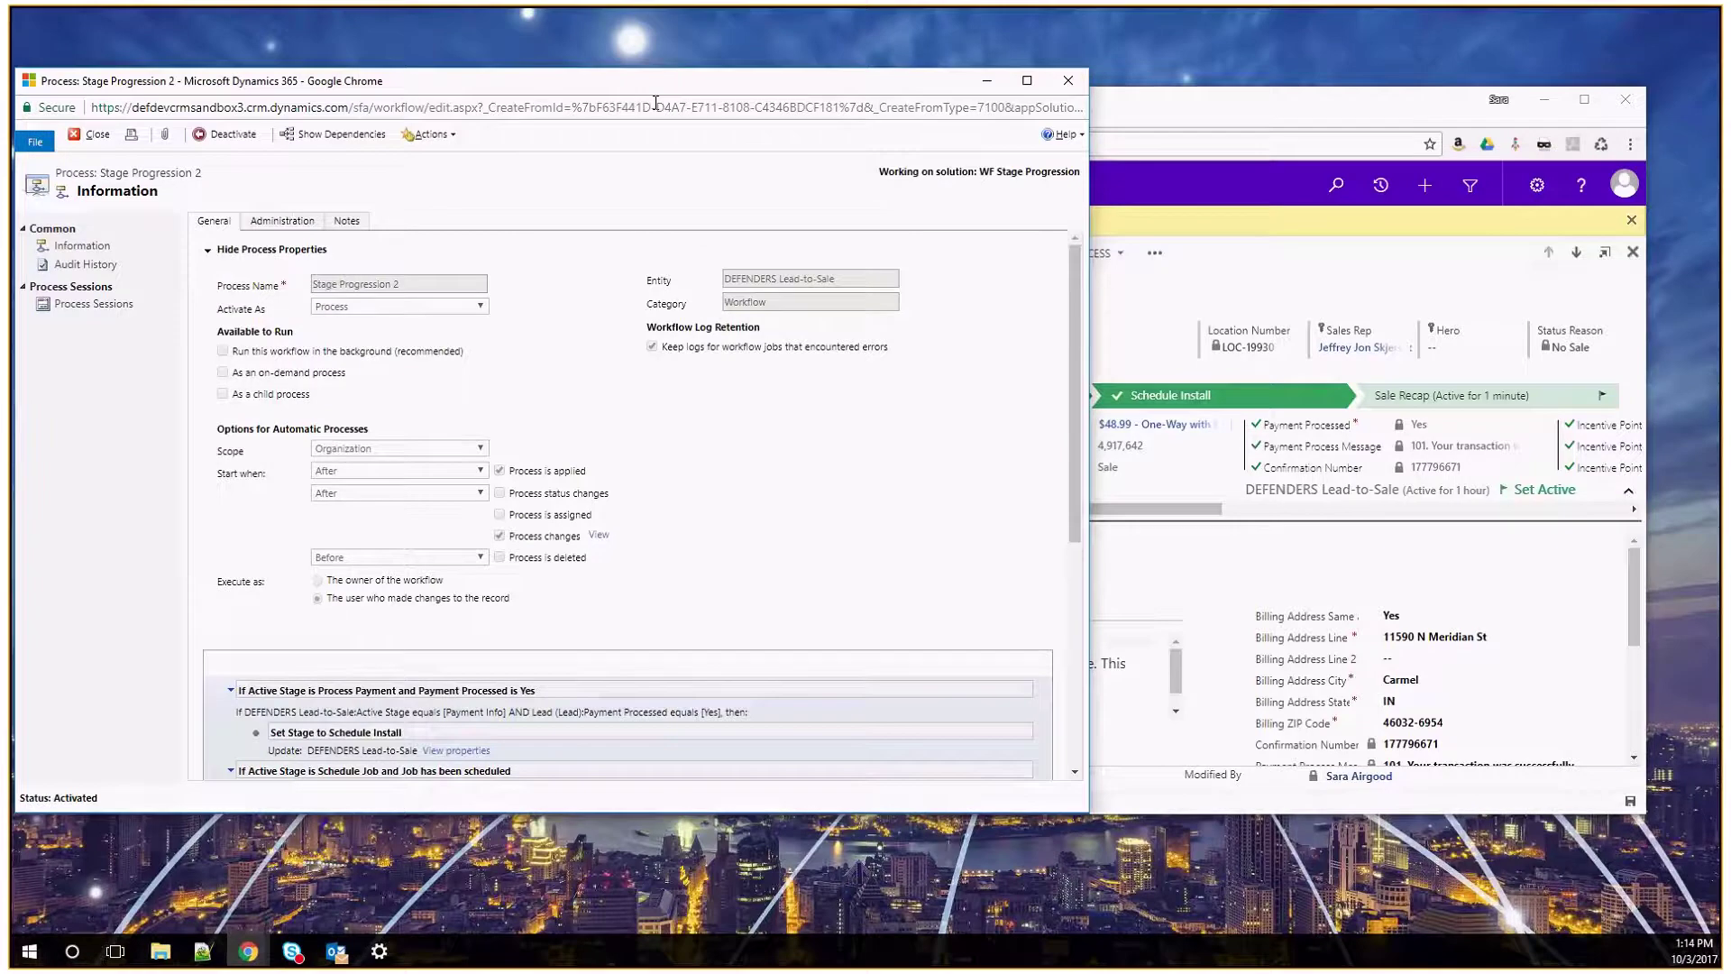
Review the Stage Progression 2 conditions and arrange the workflow and a narrowed lead window side by side
left_click_drag(655, 99, 999, 85)
scroll(784, 251, "down", 1)
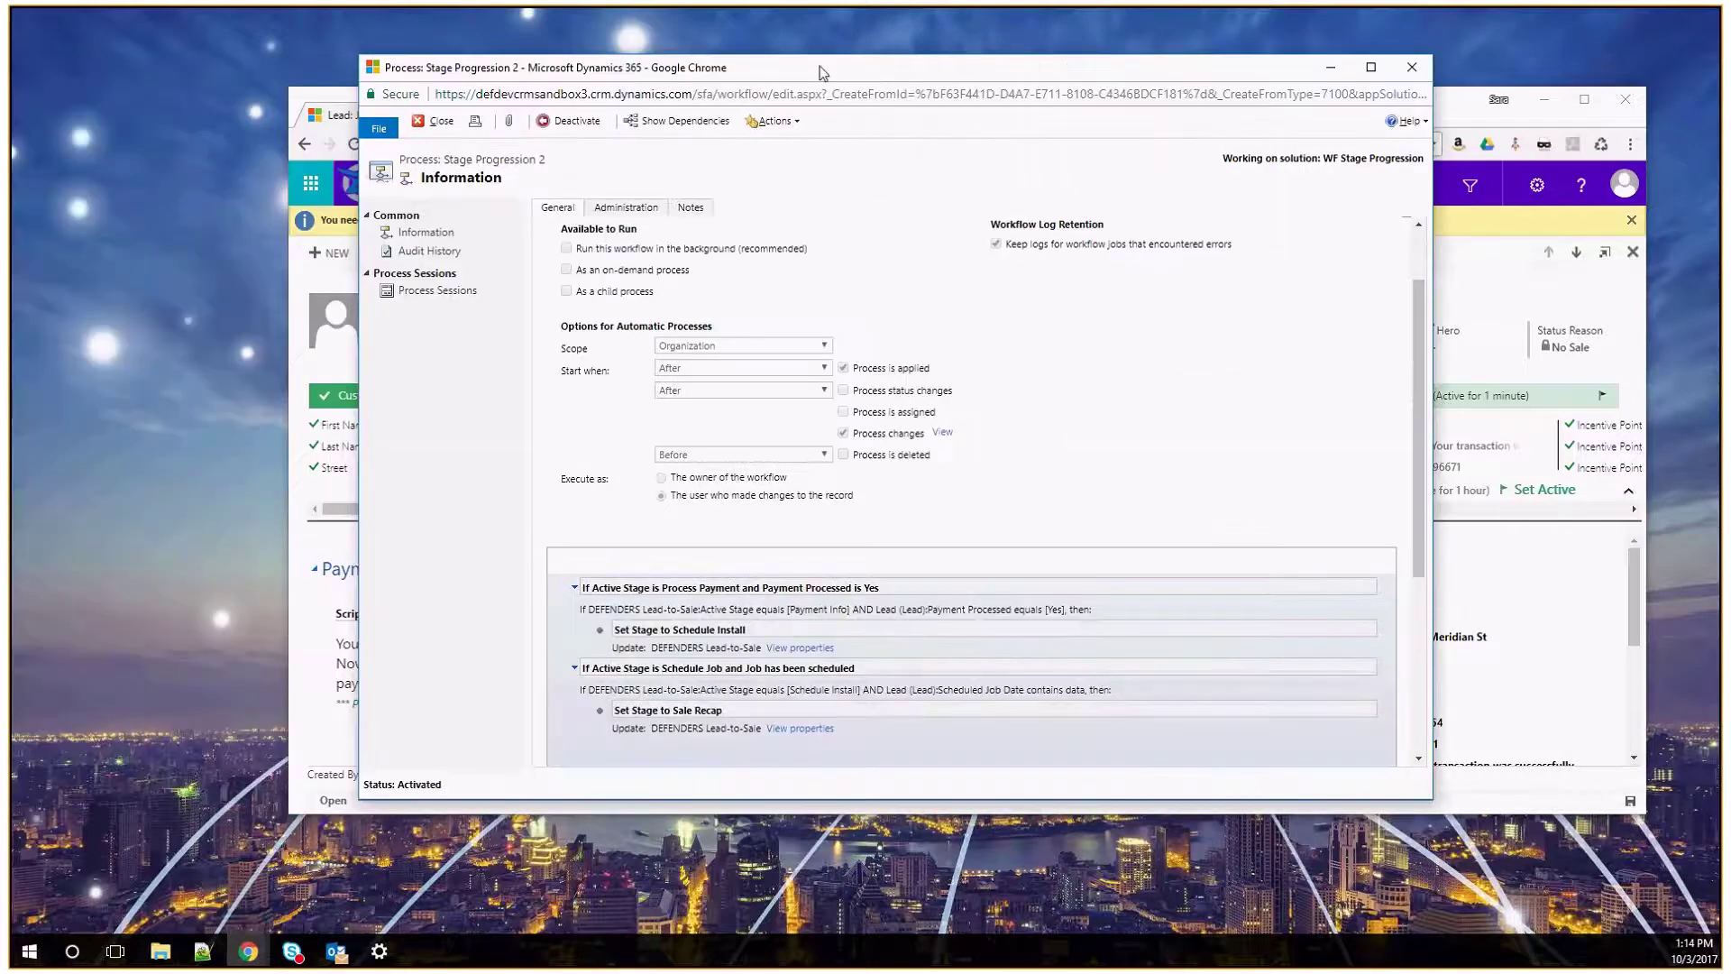
left_click_drag(819, 67, 475, 36)
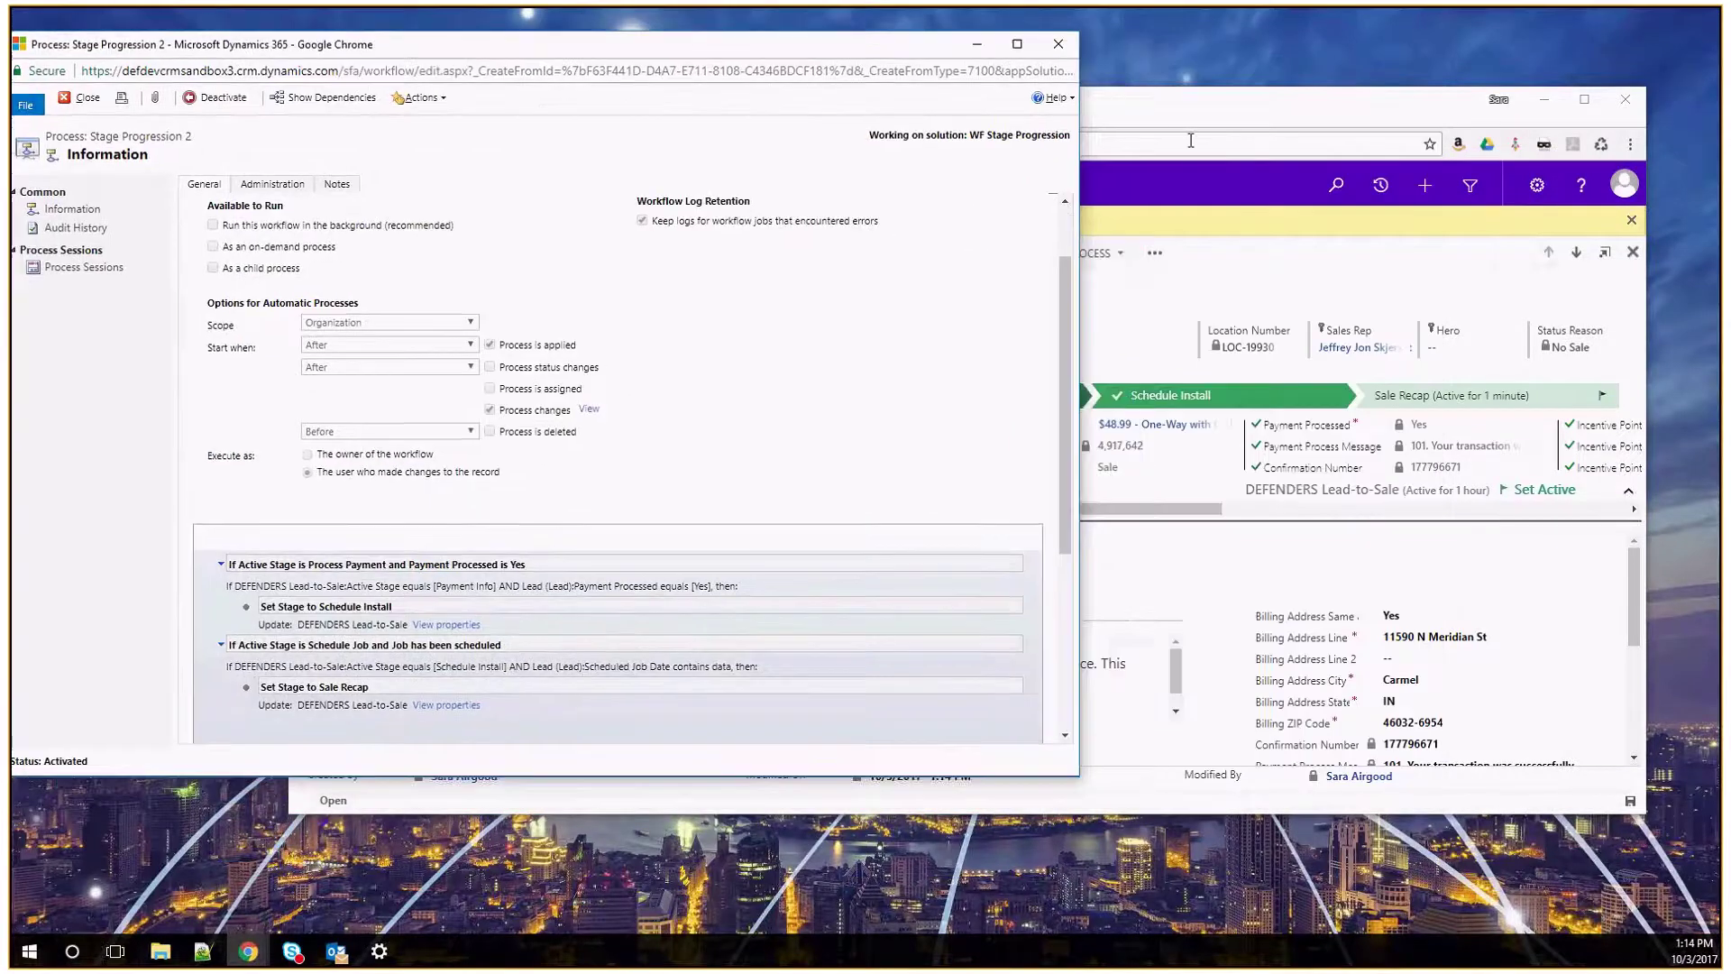
left_click_drag(1191, 121, 1147, 144)
left_click_drag(1606, 314, 1283, 316)
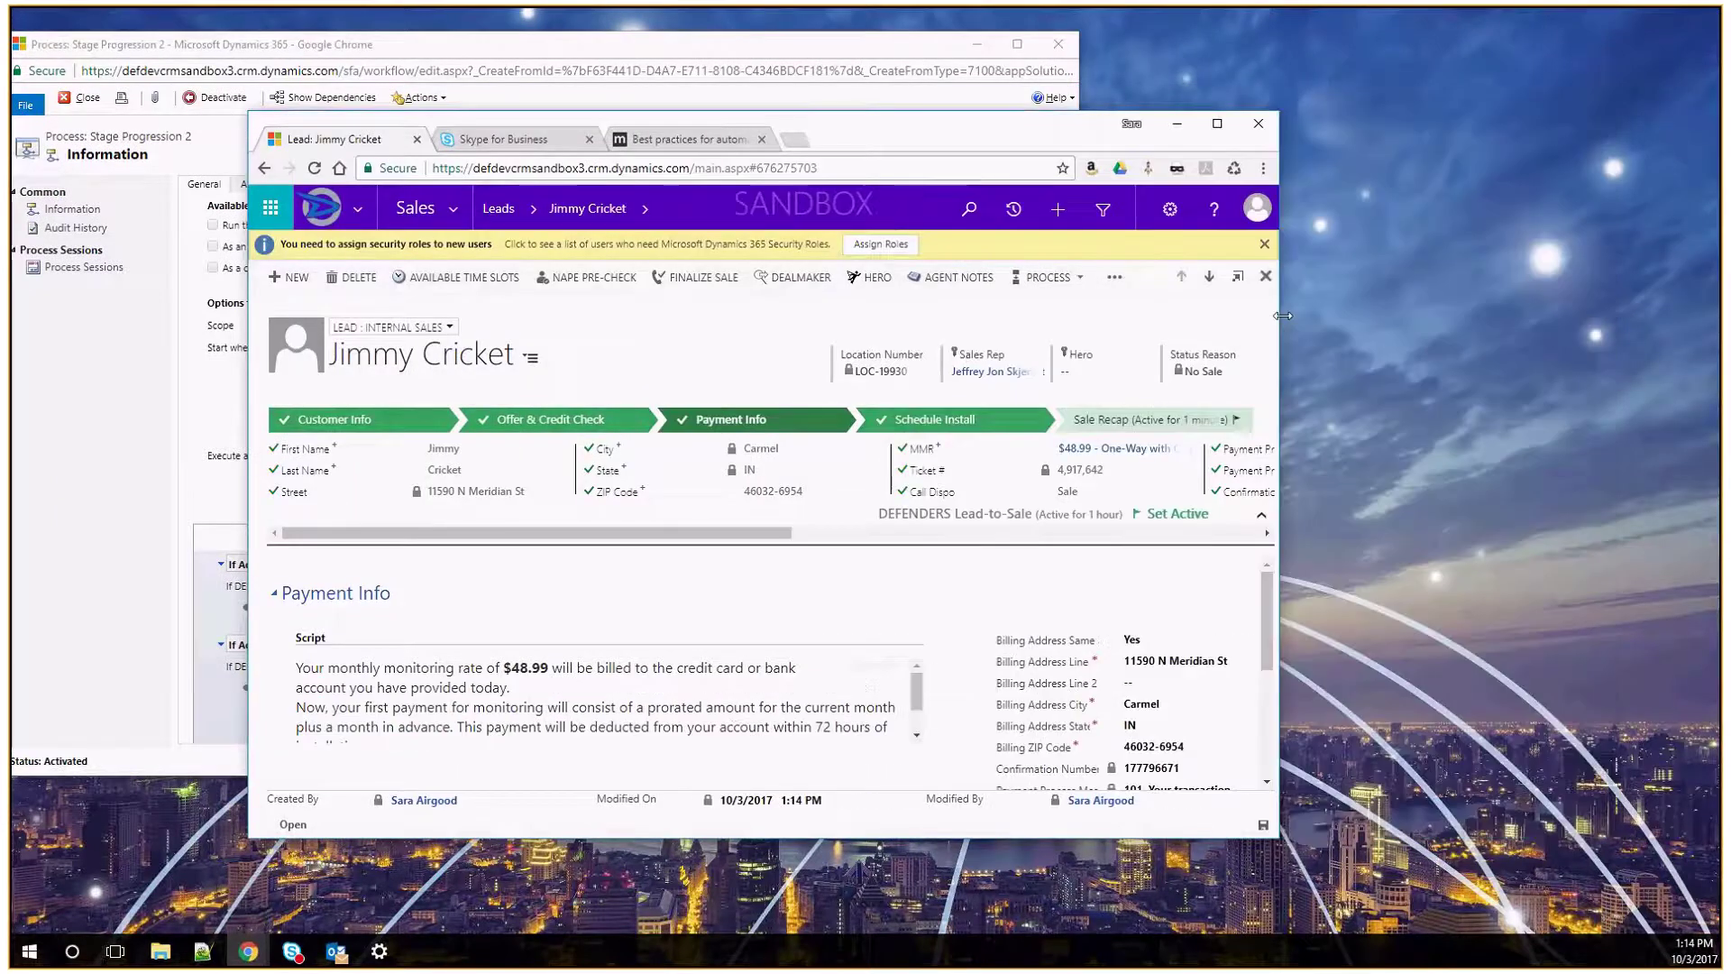
left_click_drag(879, 121, 1299, 86)
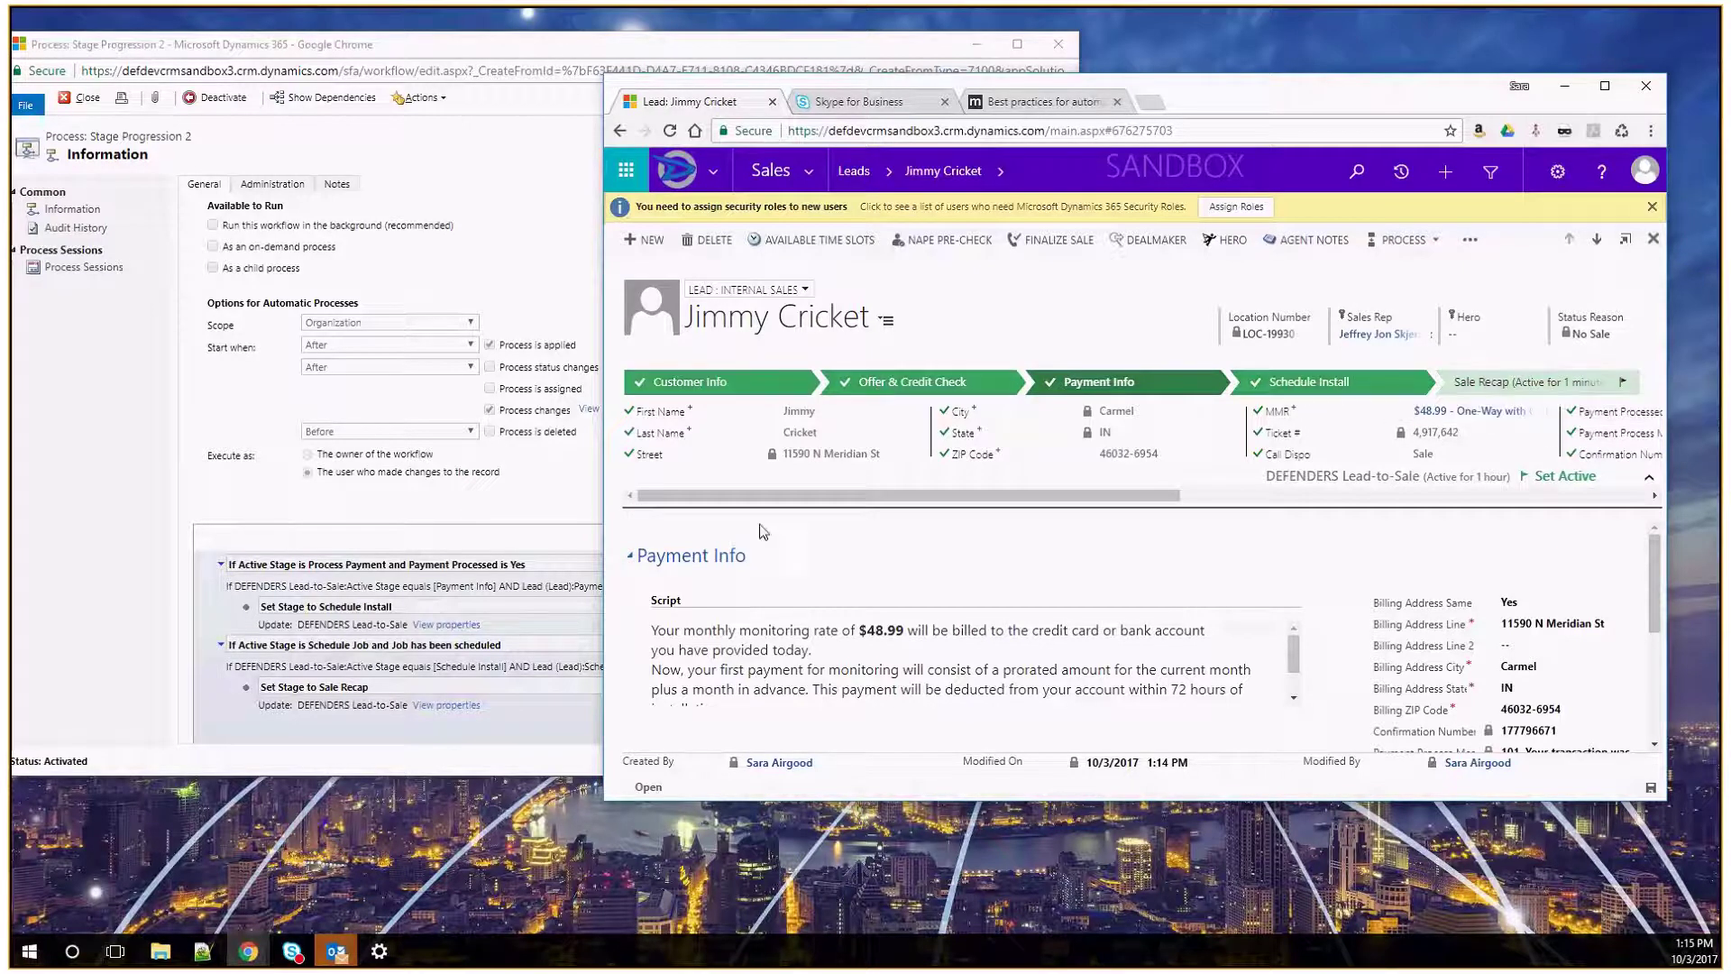
Maximize the lead window and examine its Sale Recap, Schedule Install, Payment Info and Offer & Credit Check stages
left_click(1604, 88)
key("super+Up")
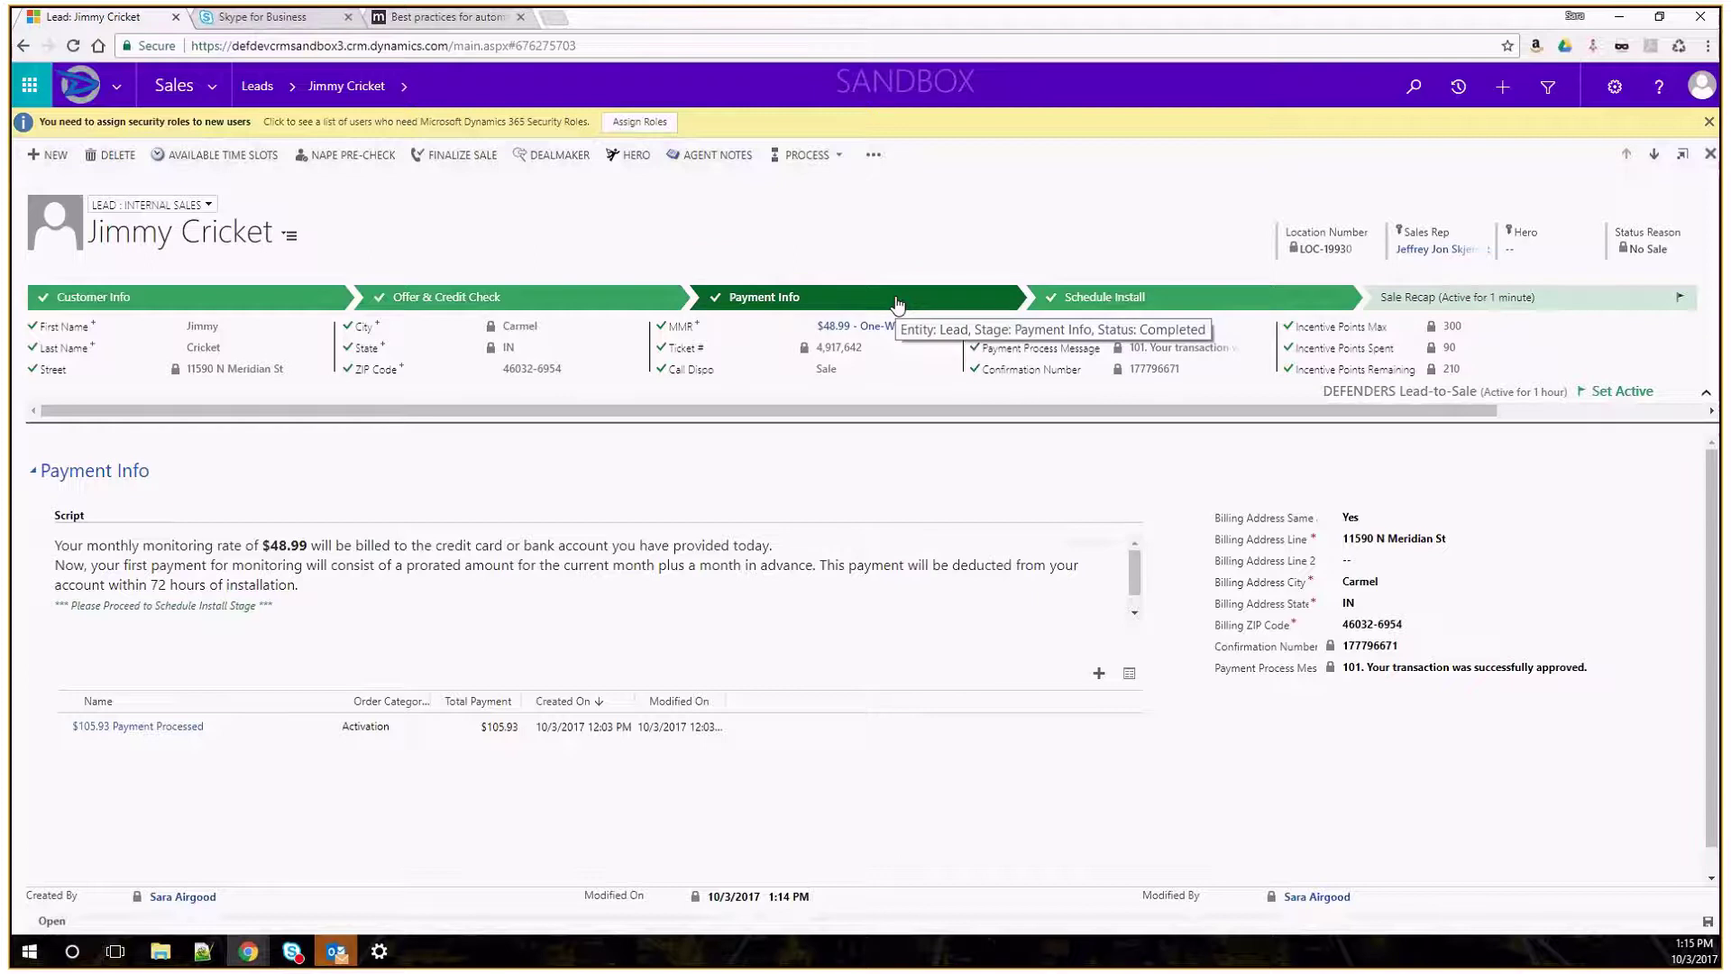
left_click(1463, 304)
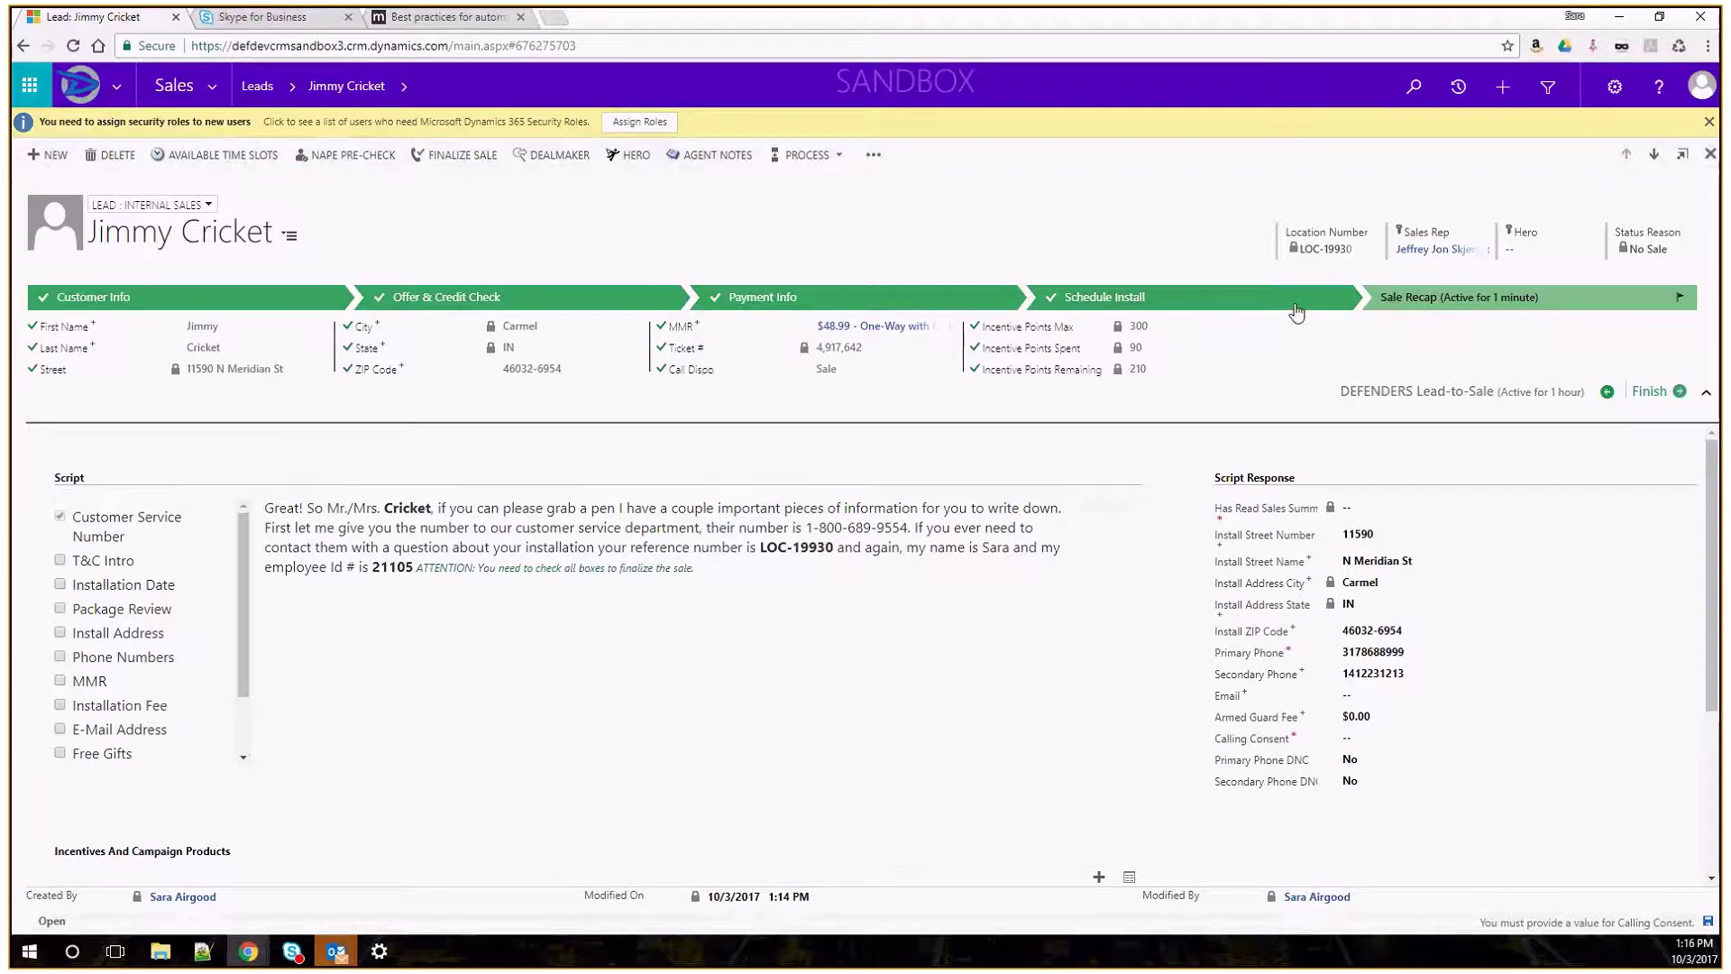
left_click(1260, 307)
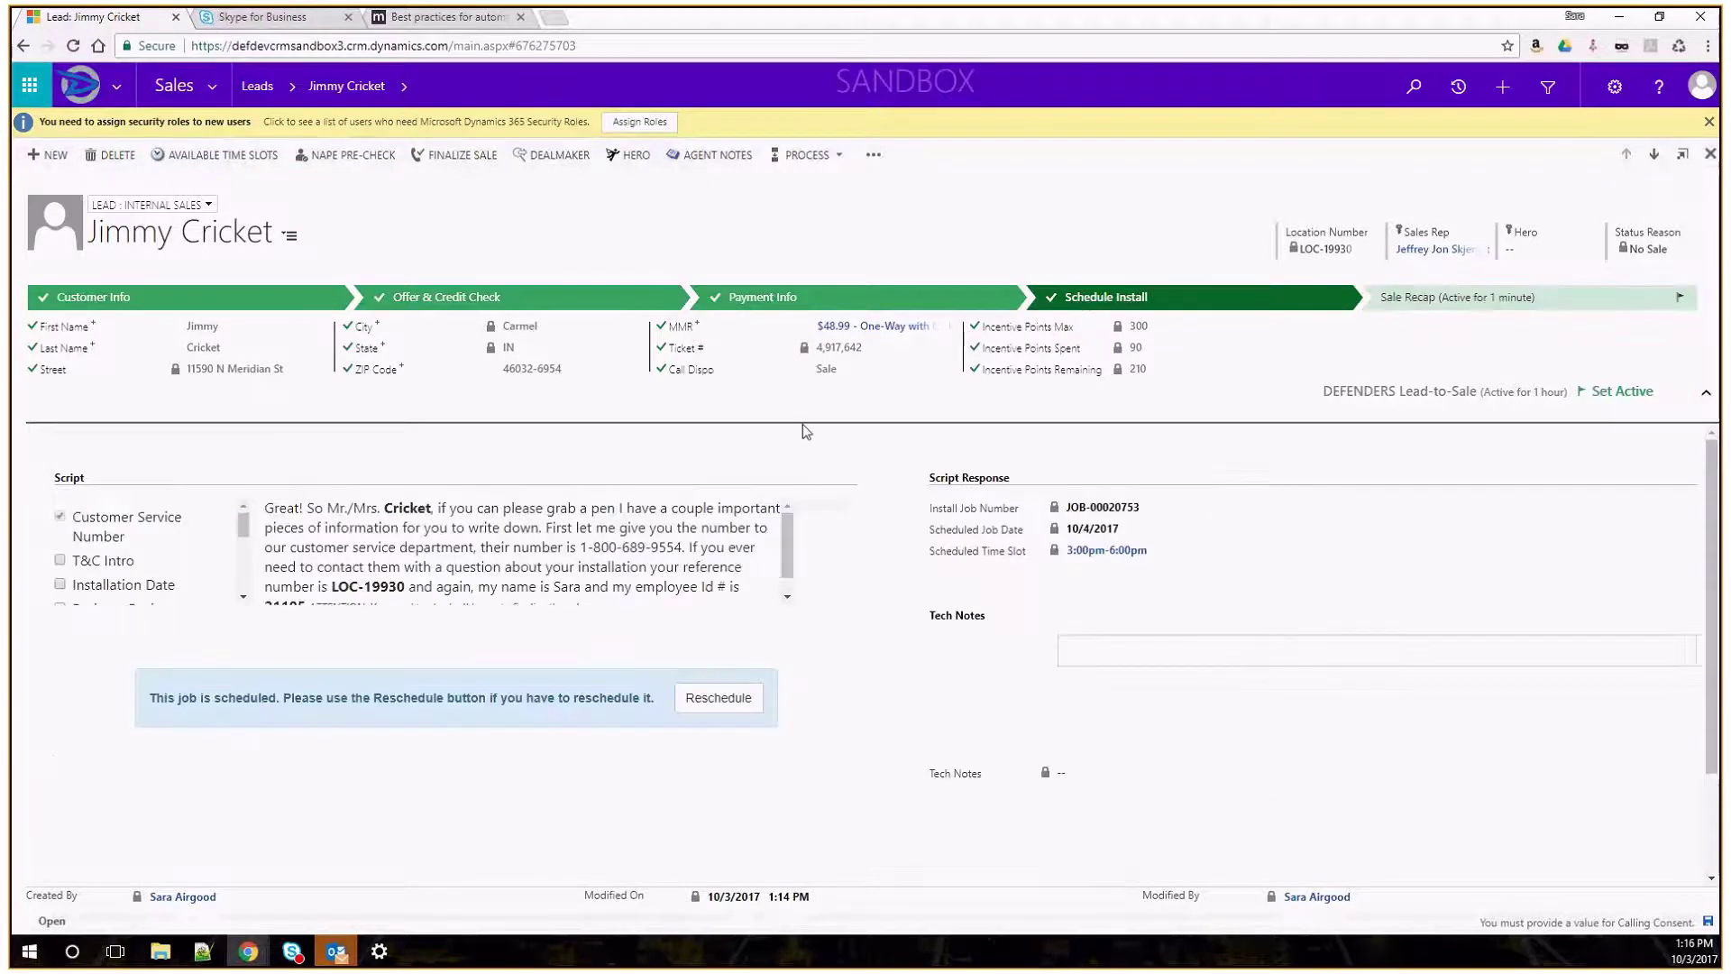
left_click(823, 307)
left_click(460, 307)
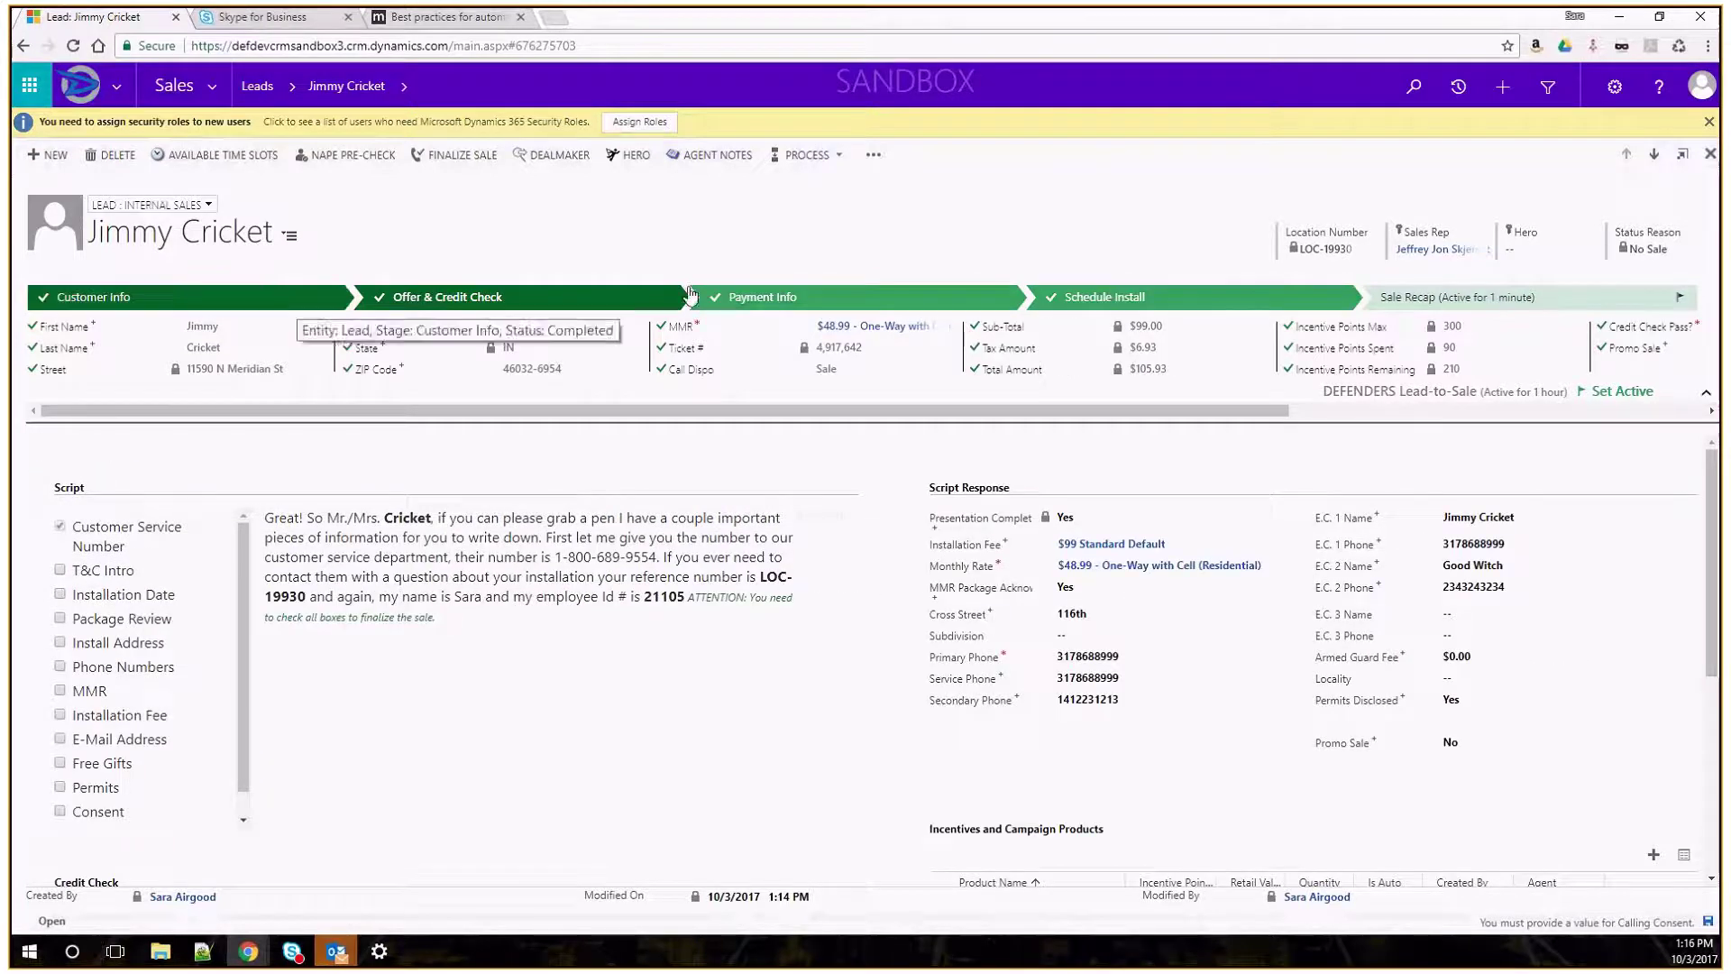
left_click(1387, 303)
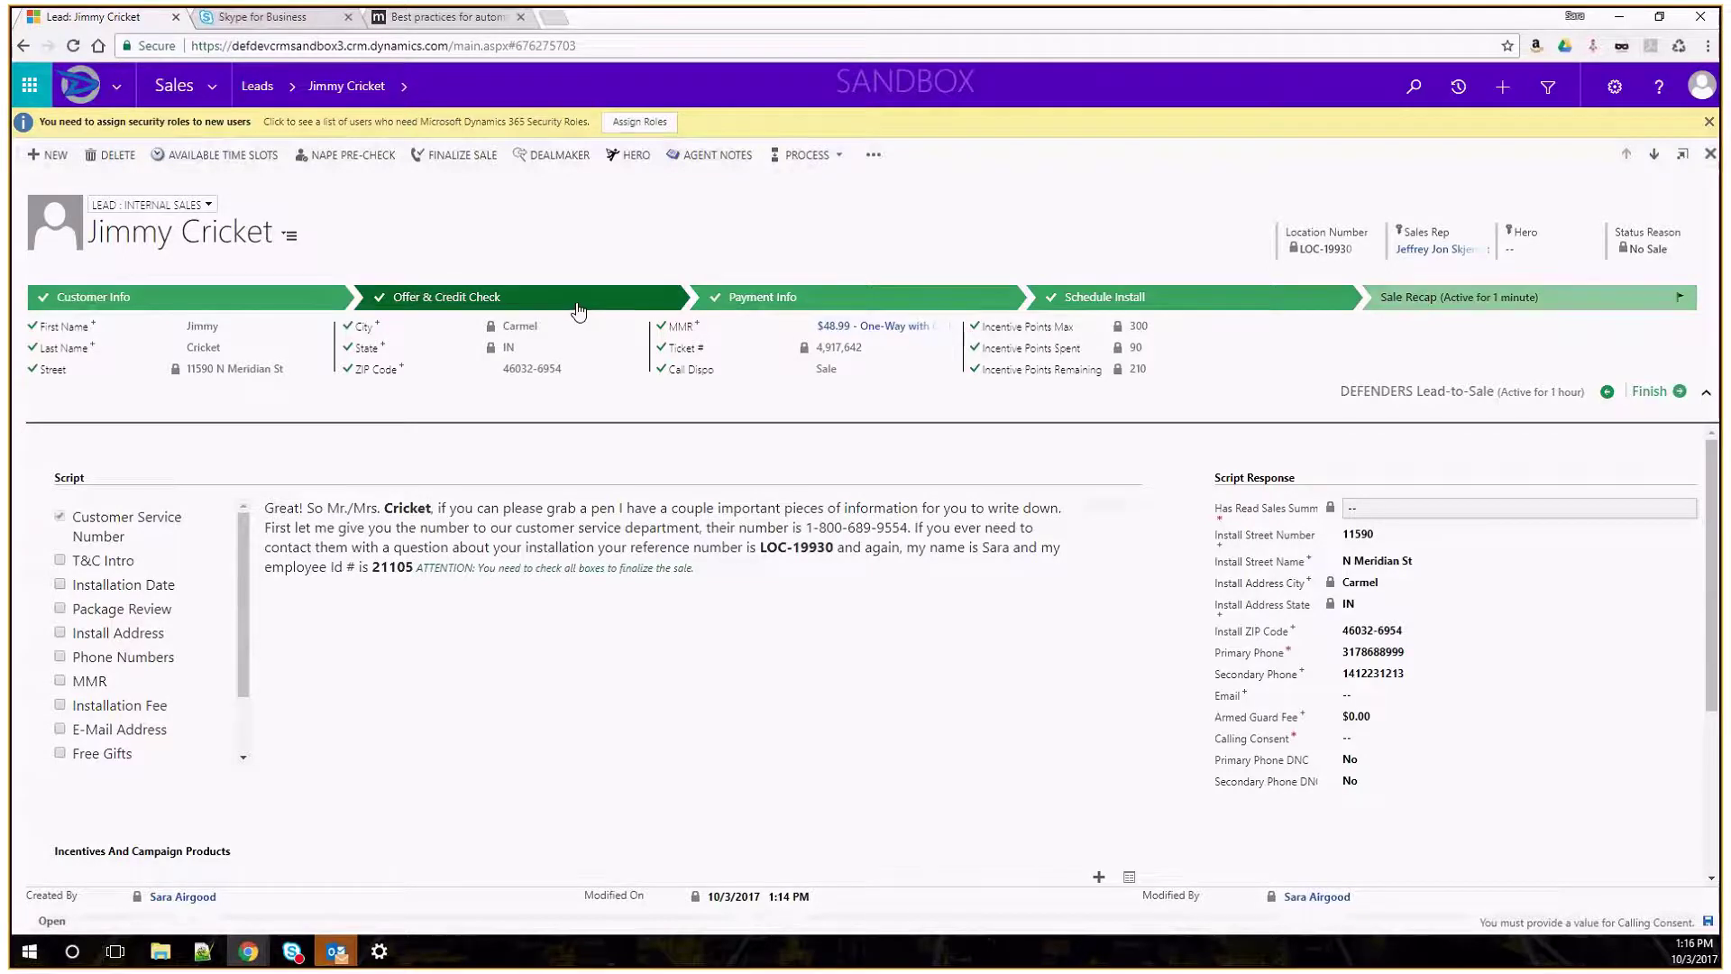
left_click(737, 304)
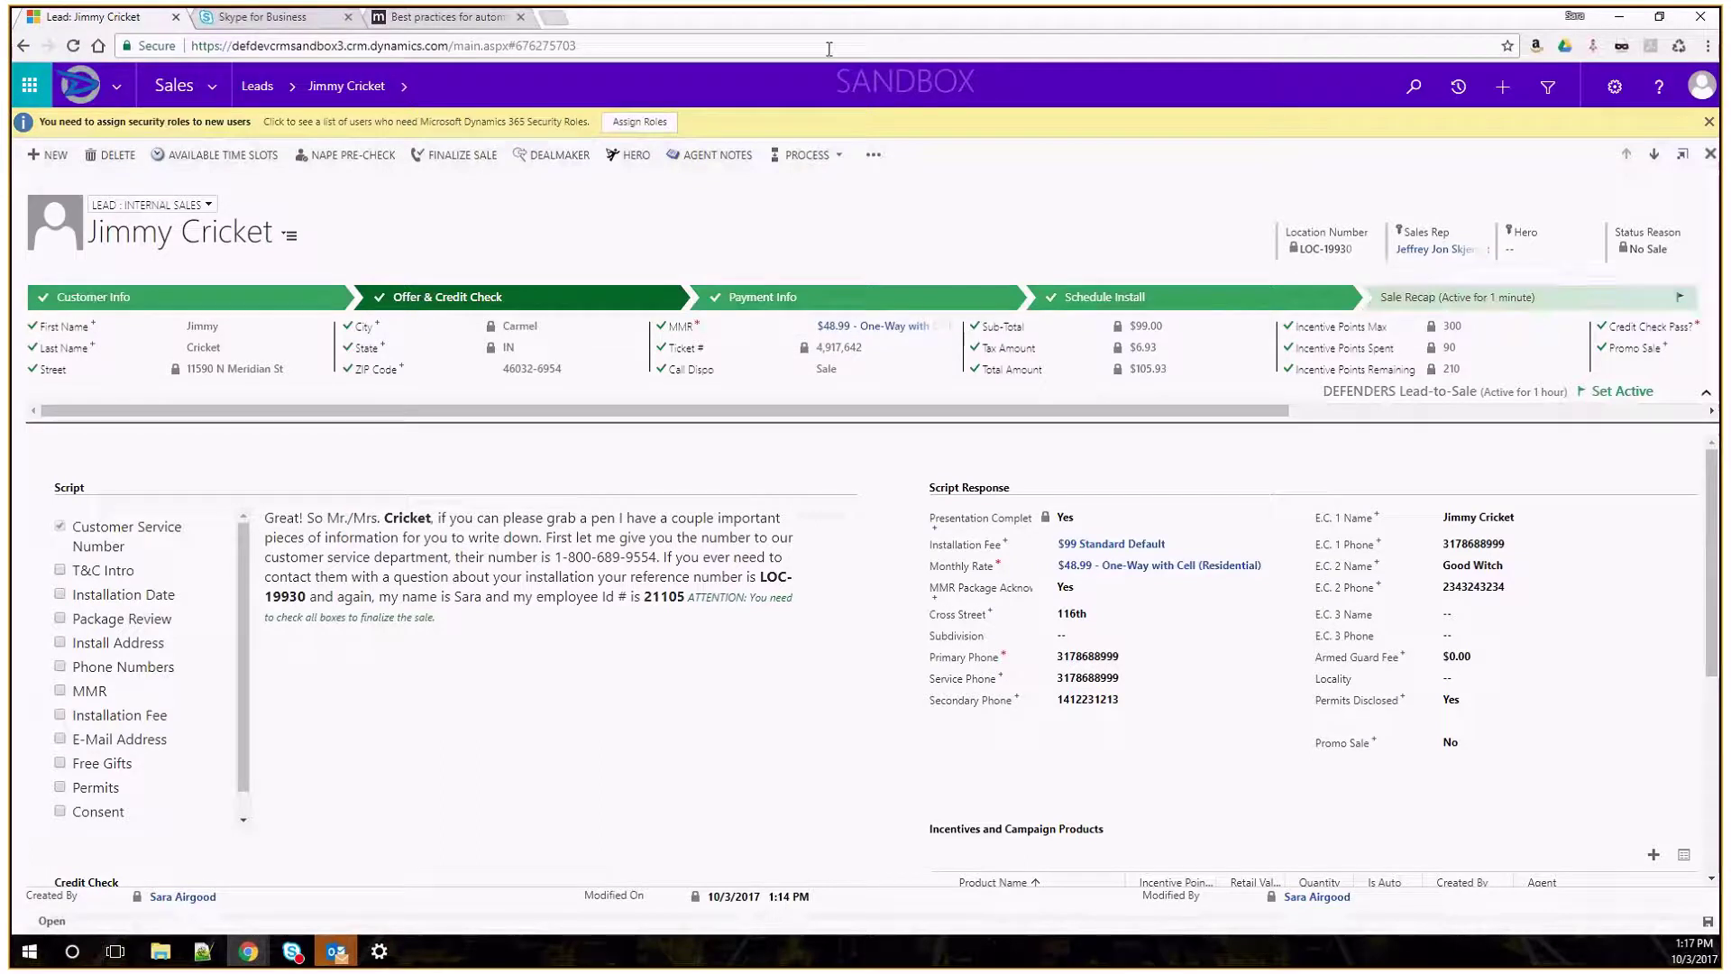
left_click(809, 298)
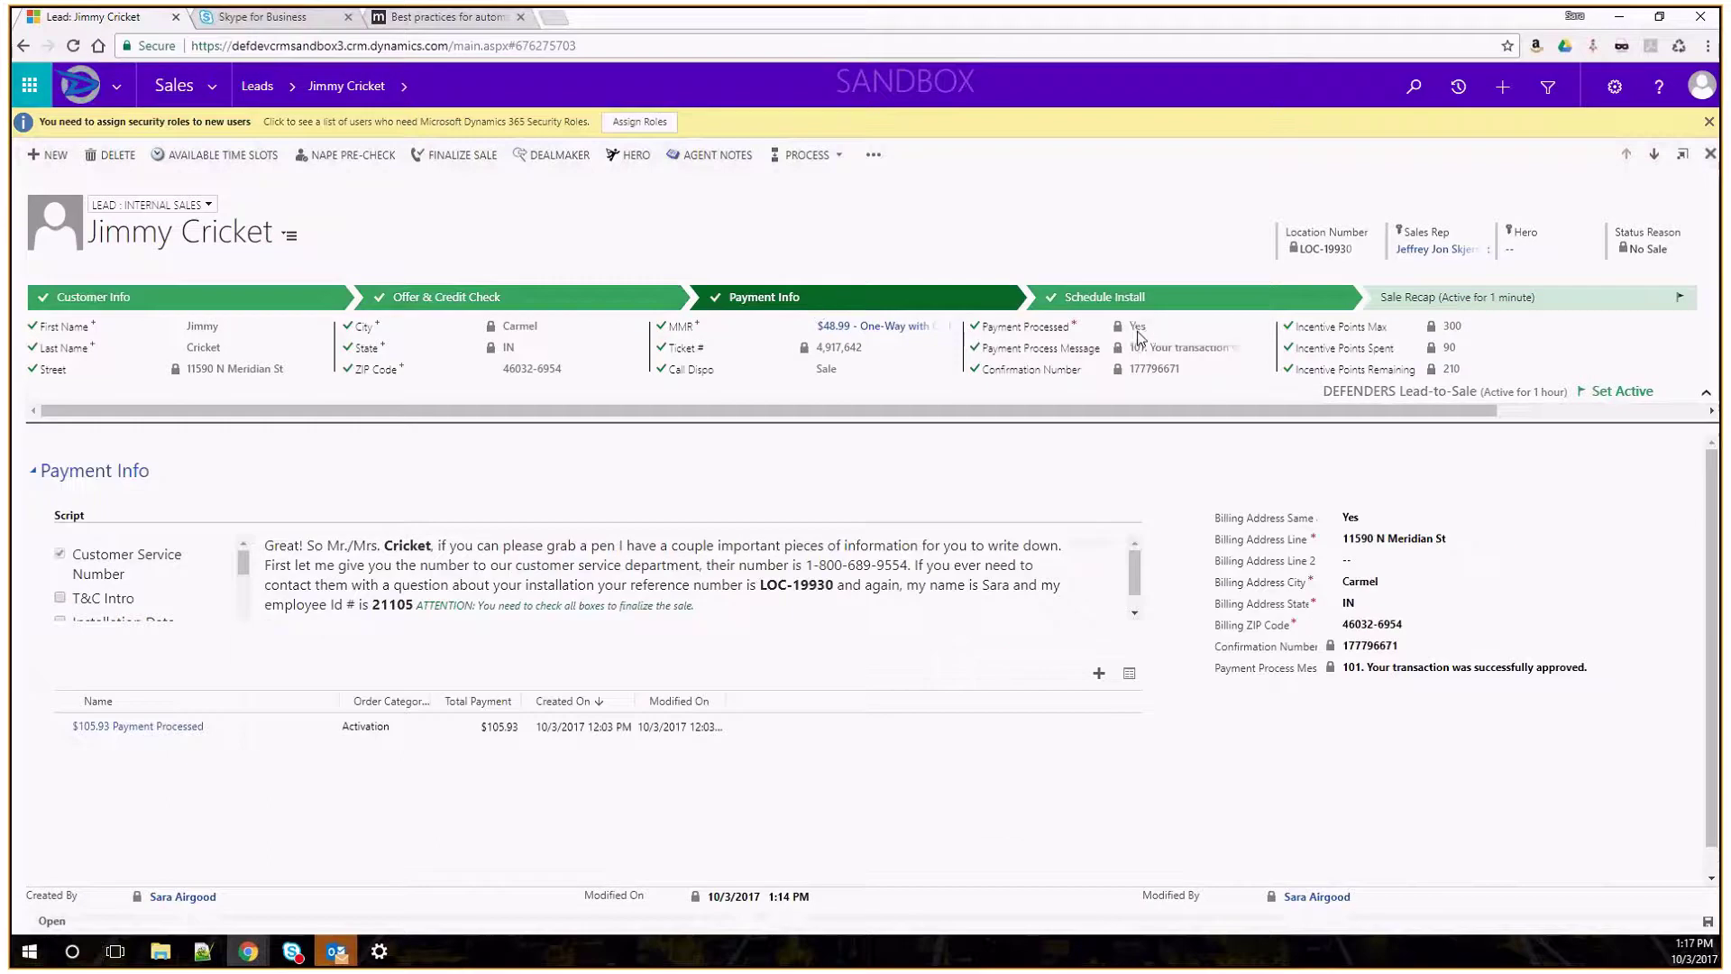
left_click(1027, 299)
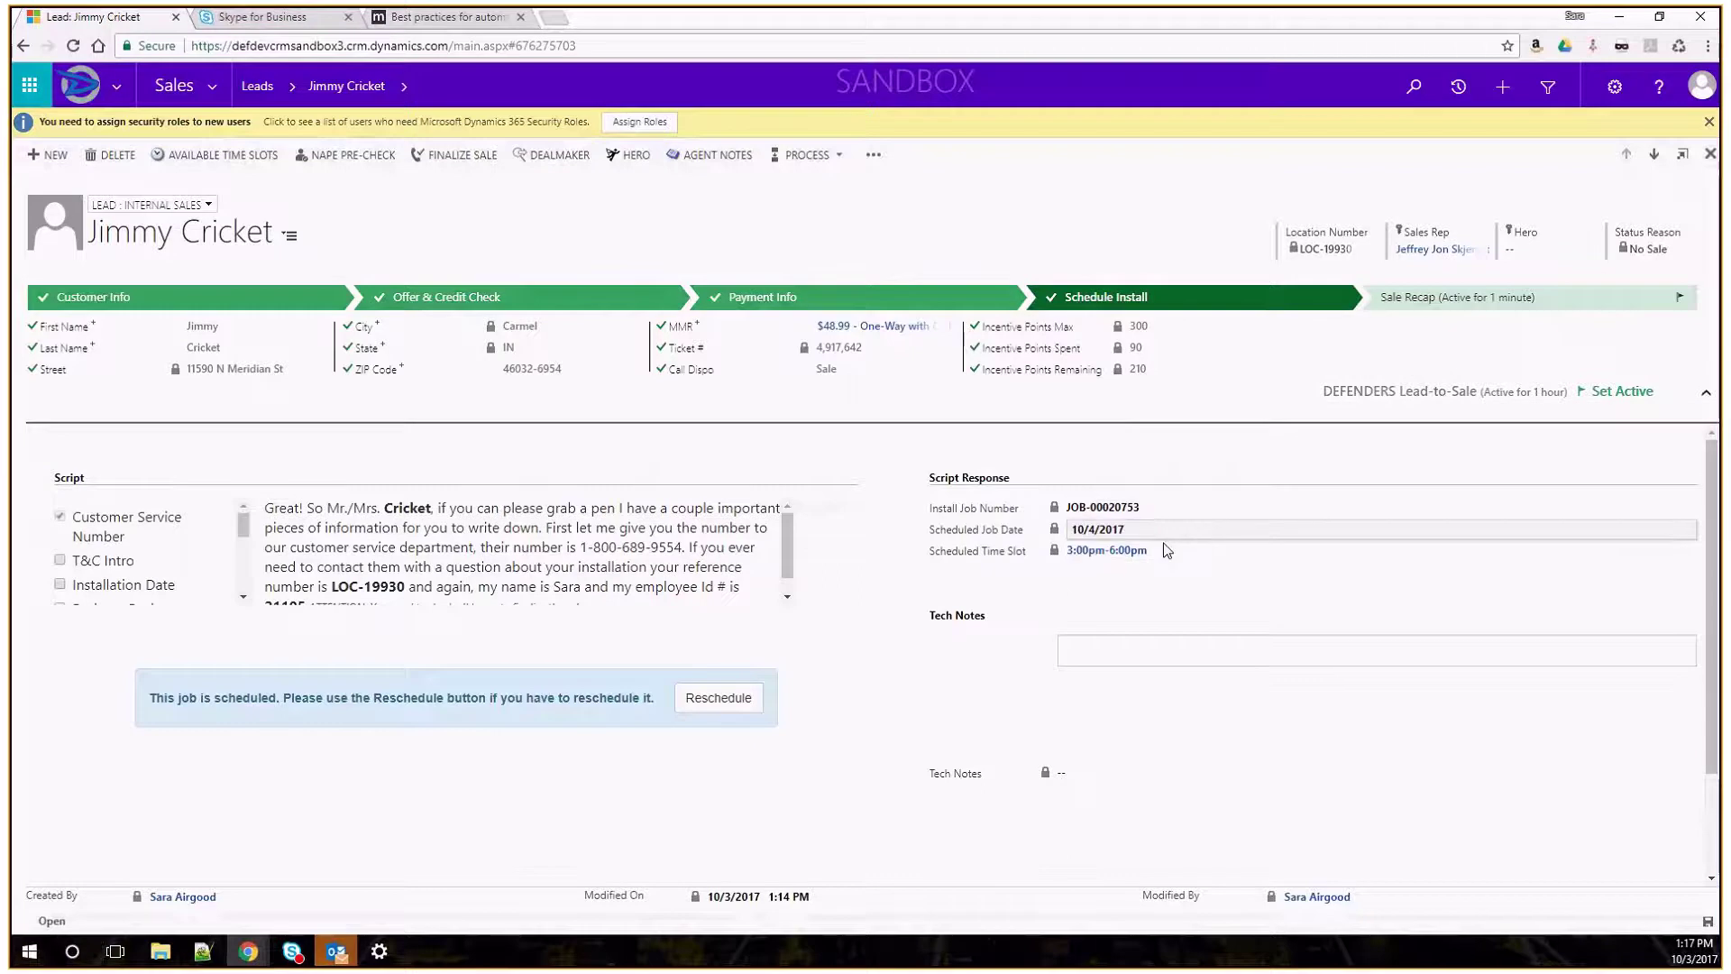
left_click(658, 297)
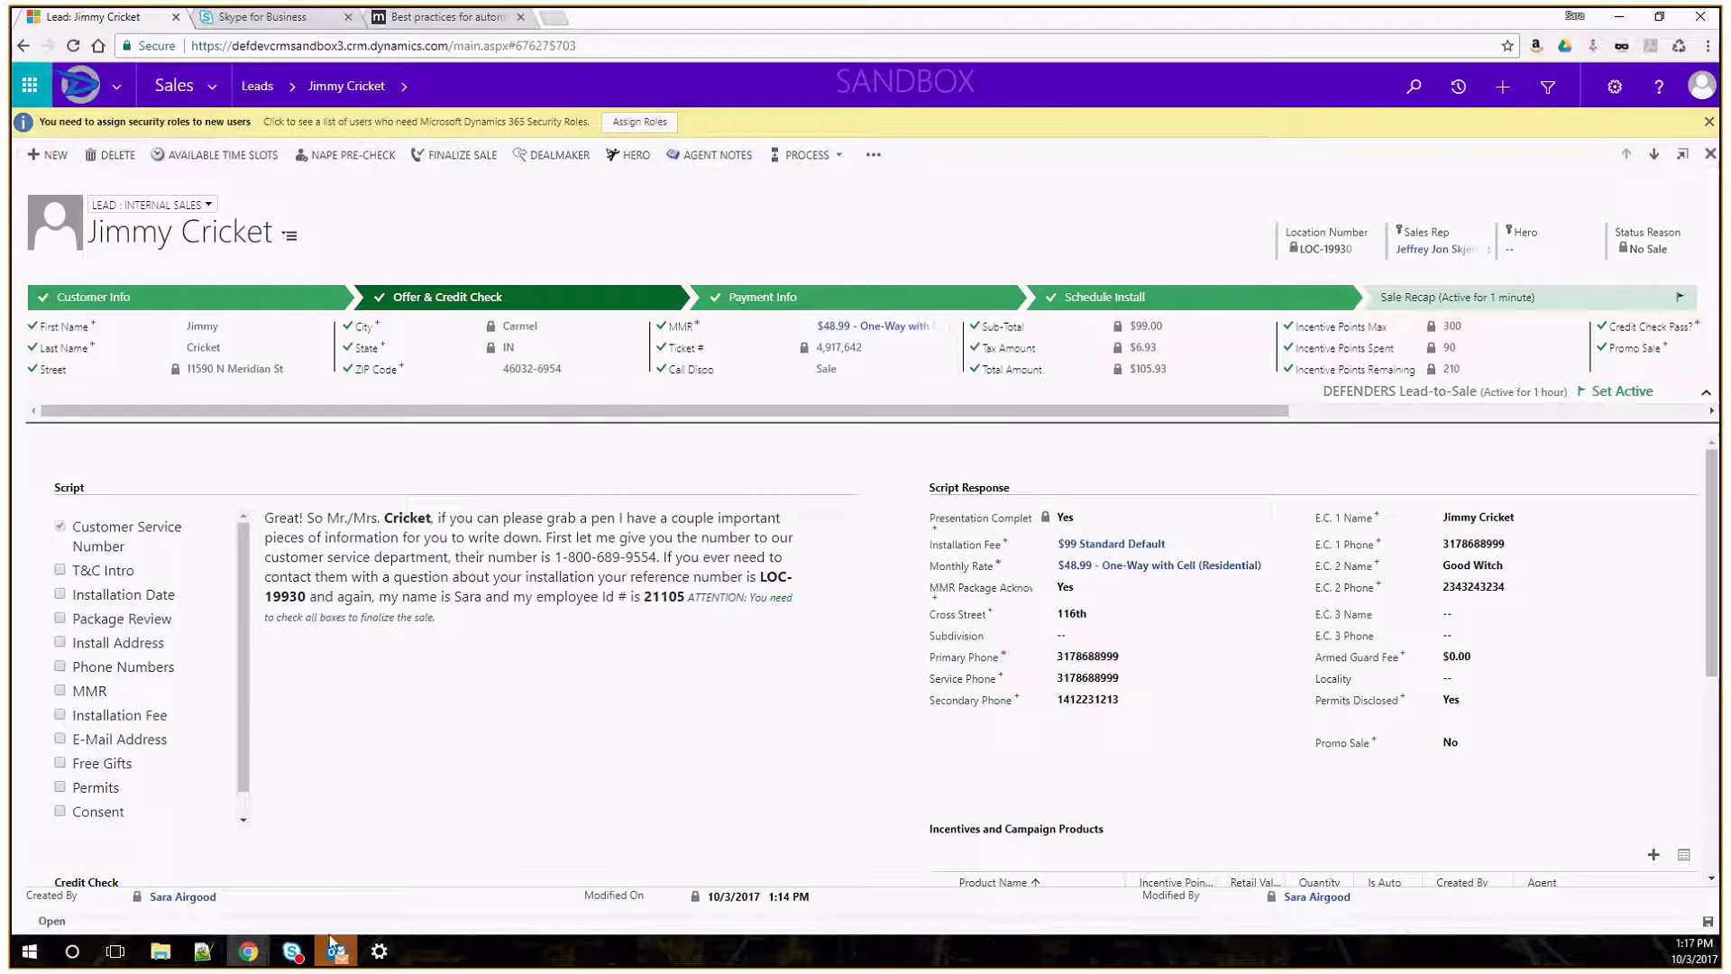
mouse_move(336, 951)
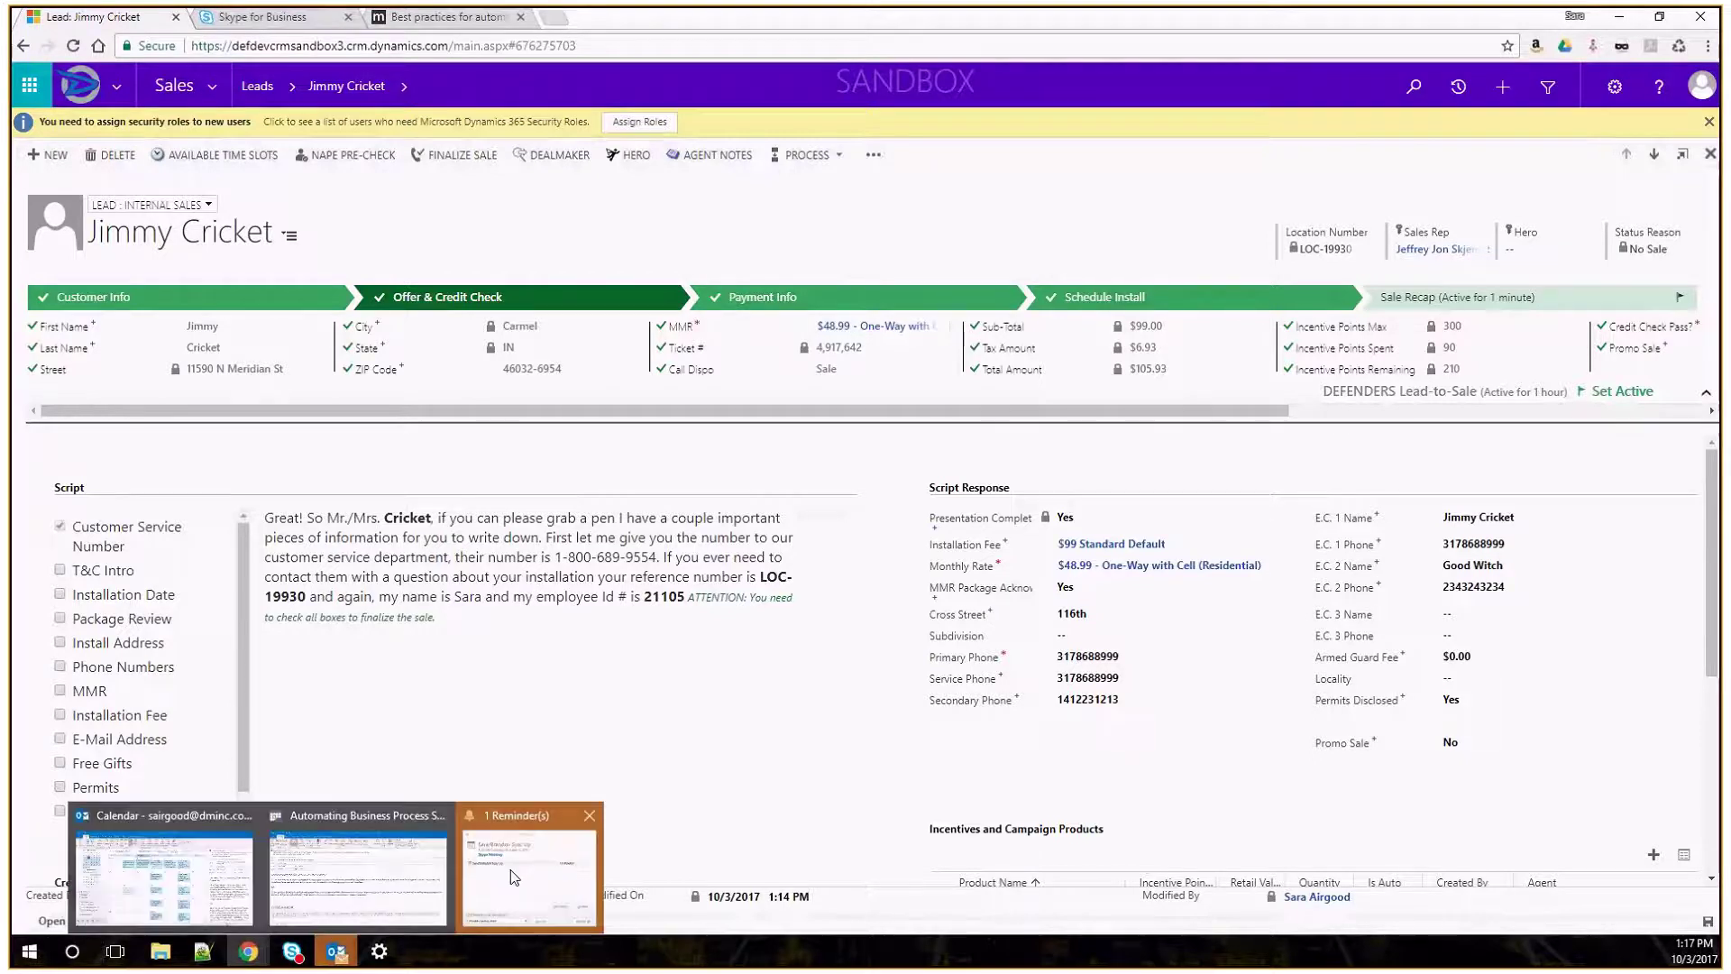
mouse_move(514, 877)
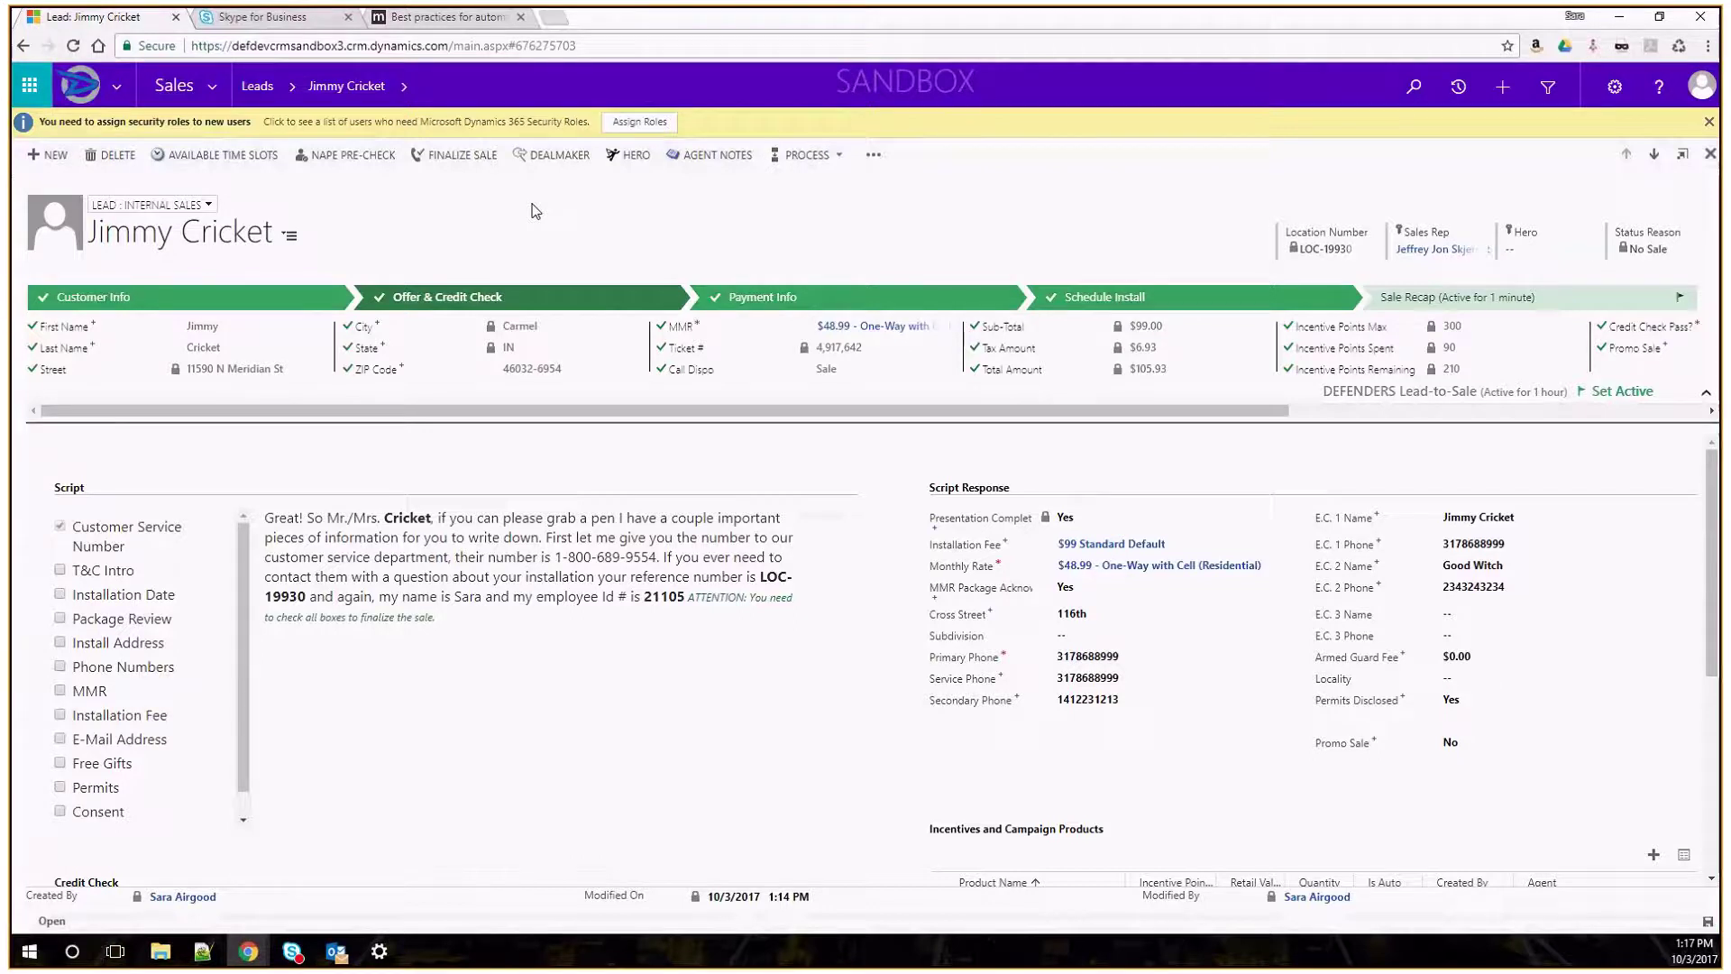
Set Offer & Credit Check as the lead's active stage, and return to My Open Leads
left_click(824, 155)
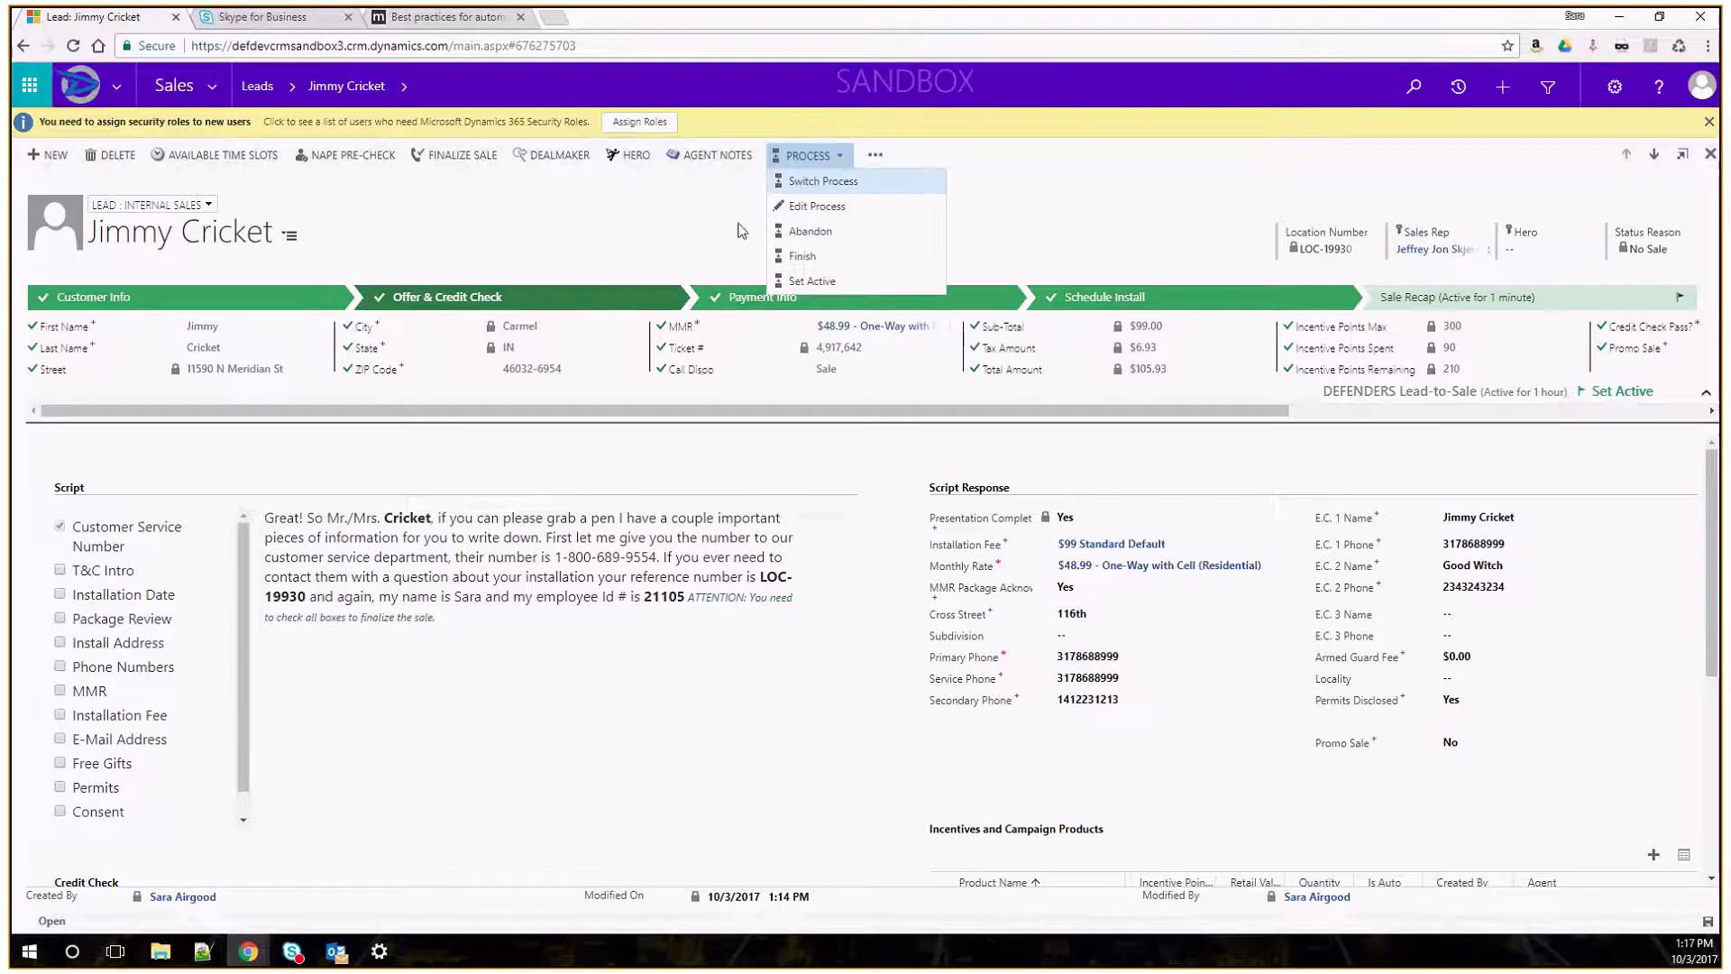
key("Escape")
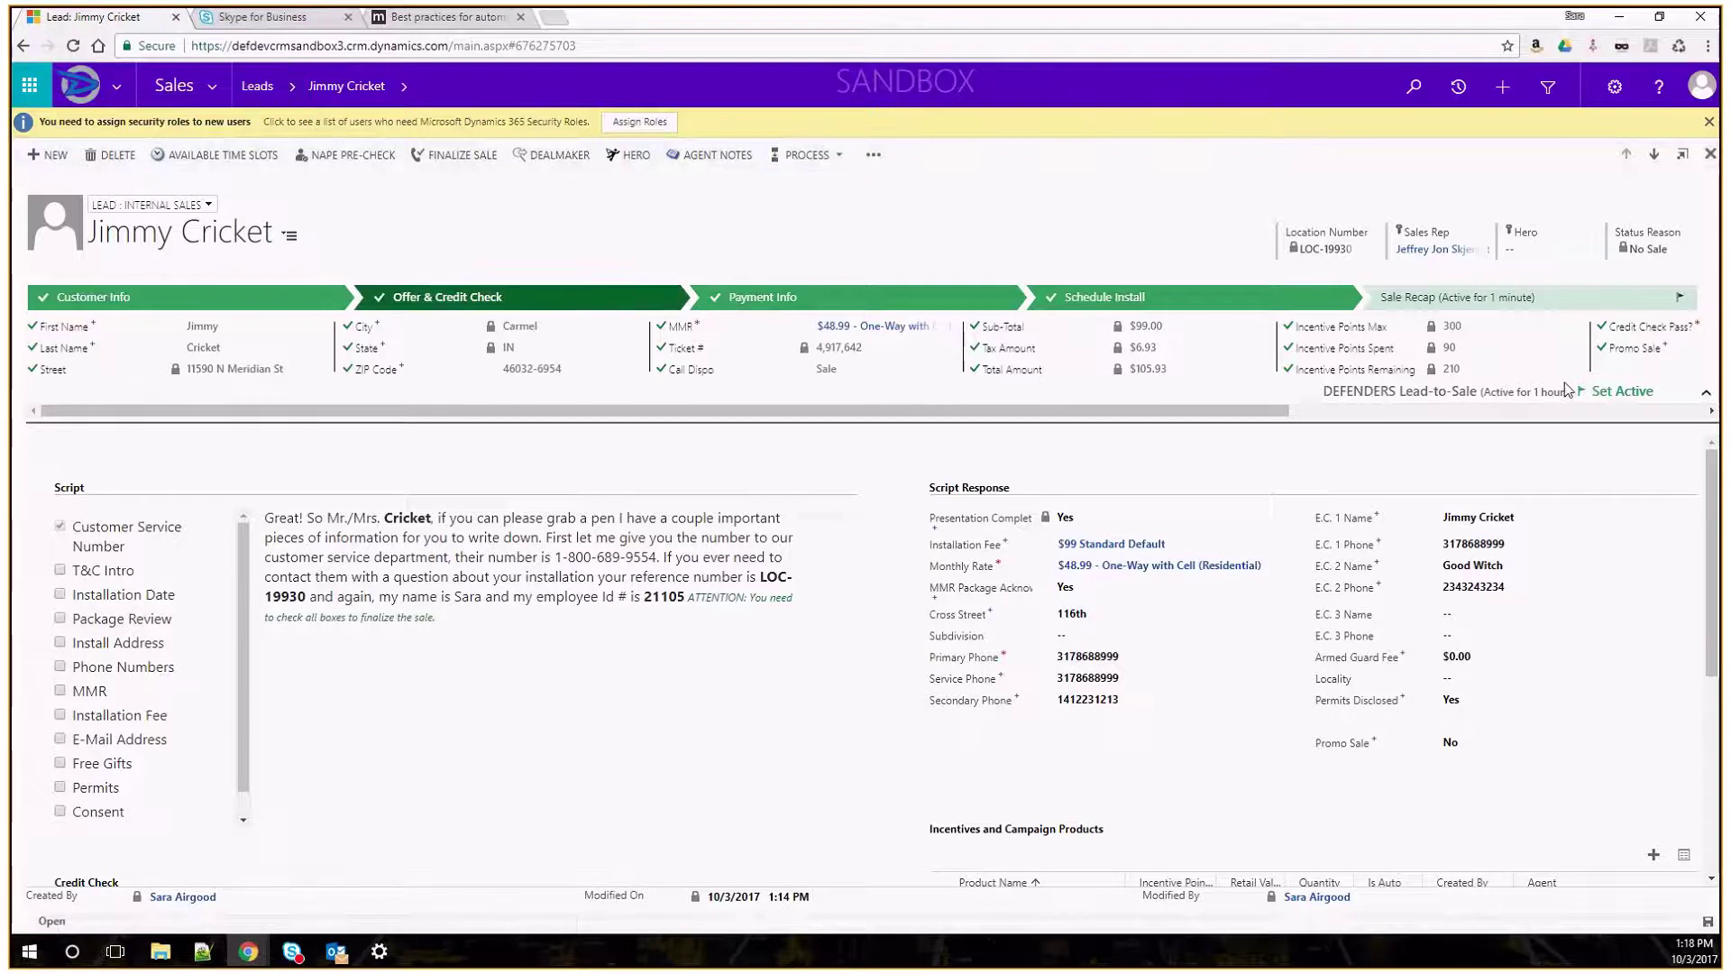
left_click(1614, 391)
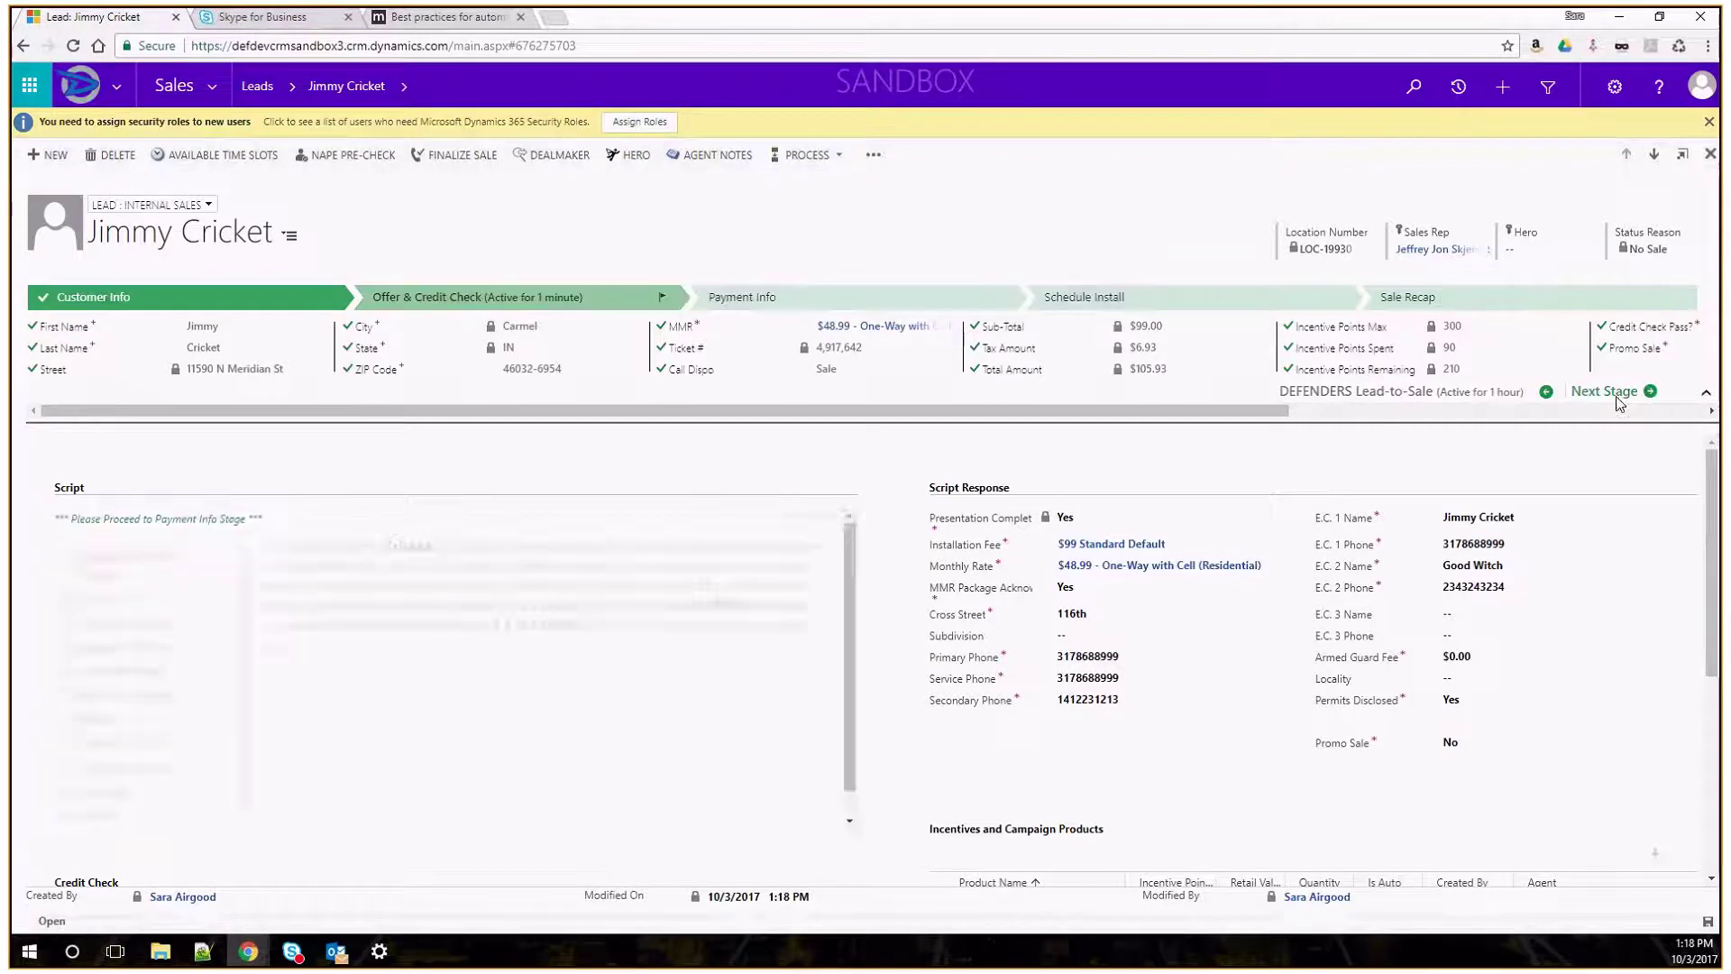
left_click(252, 88)
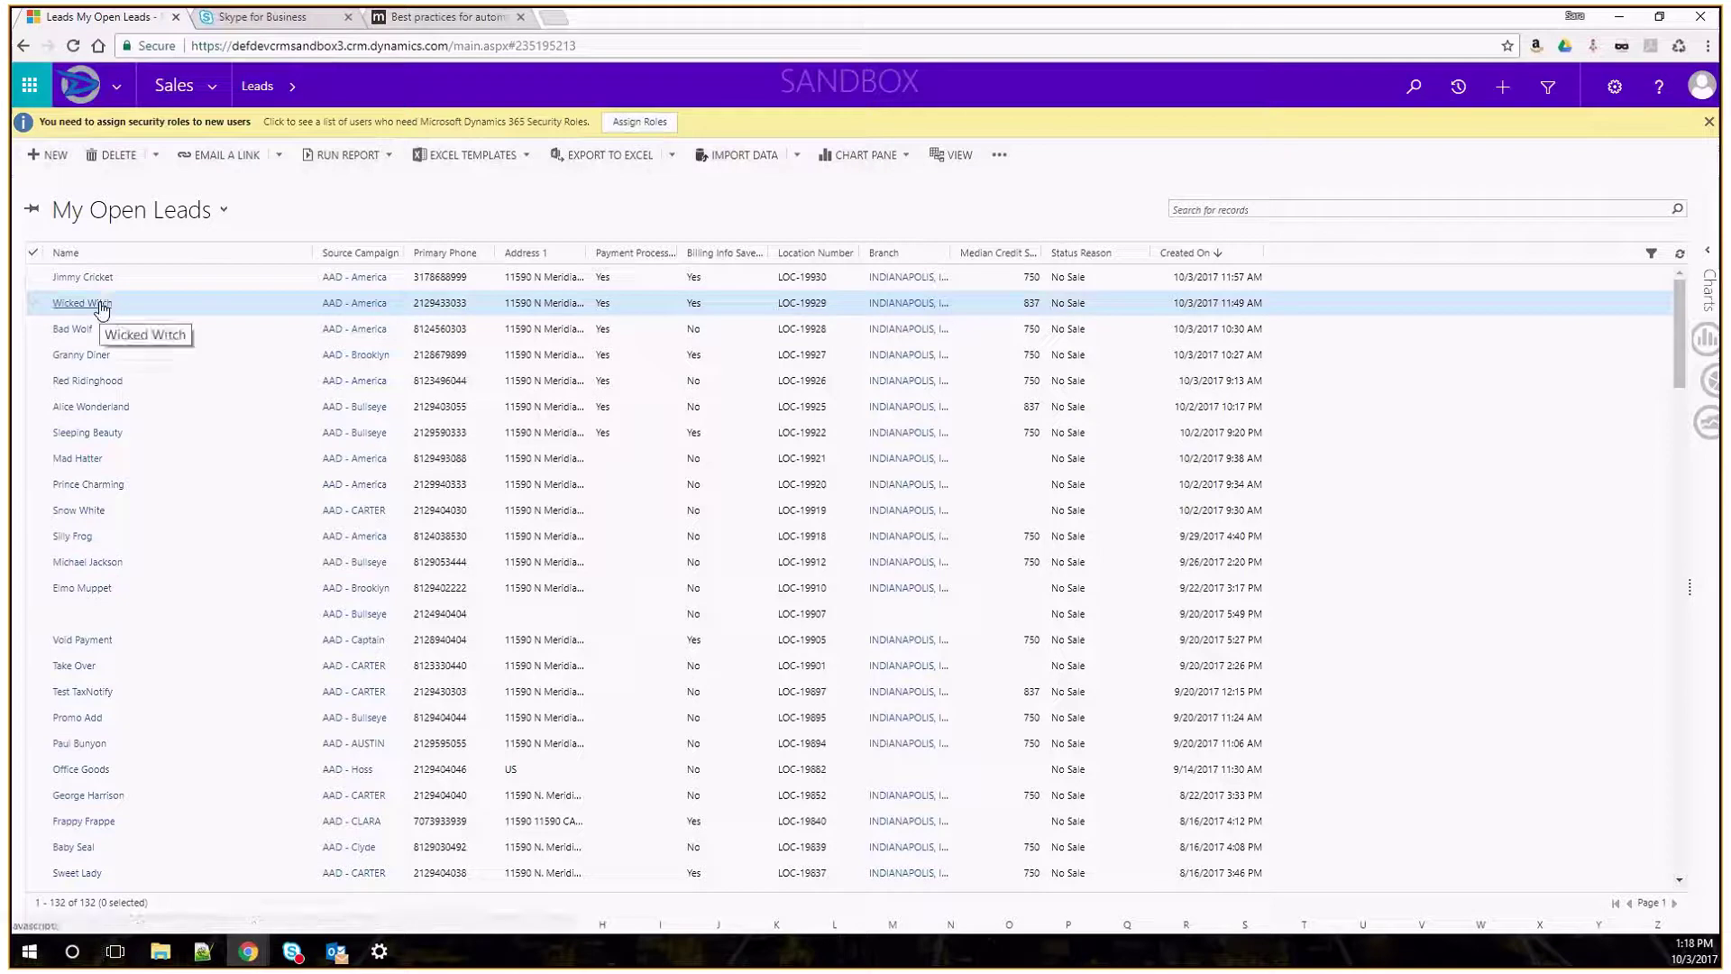
Open the WF Progression 3 workflow from the WF Stage Progression solution, and return to the My Open Leads list
mouse_move(257, 953)
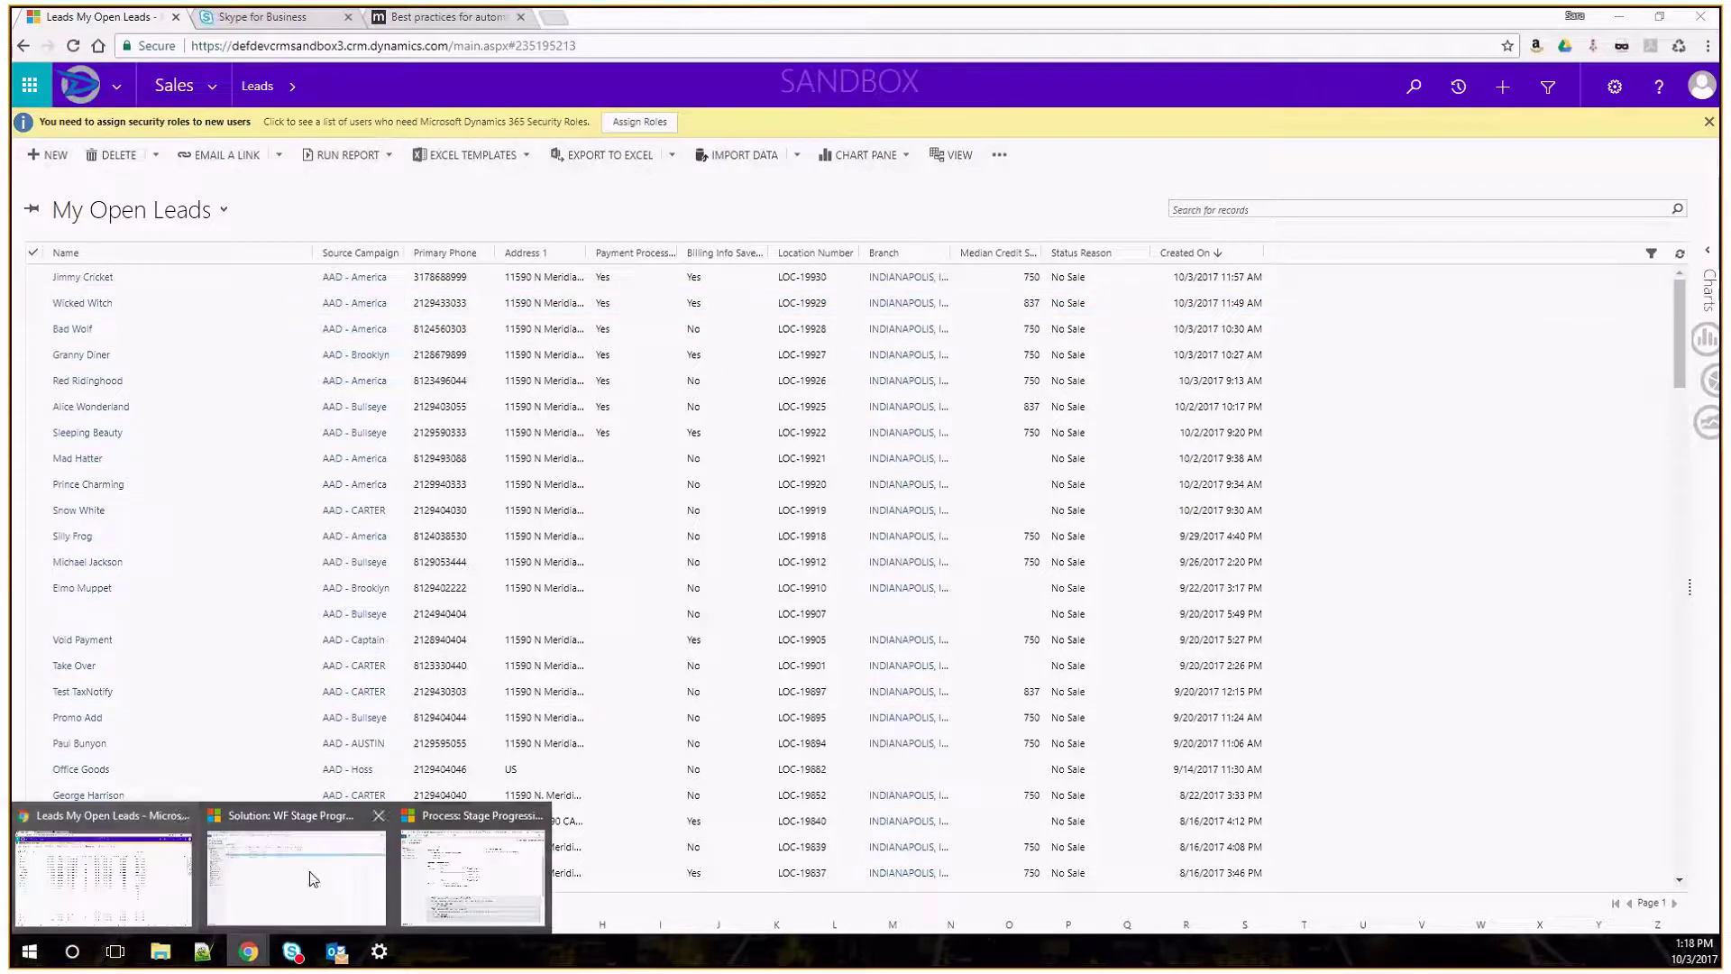
left_click(367, 866)
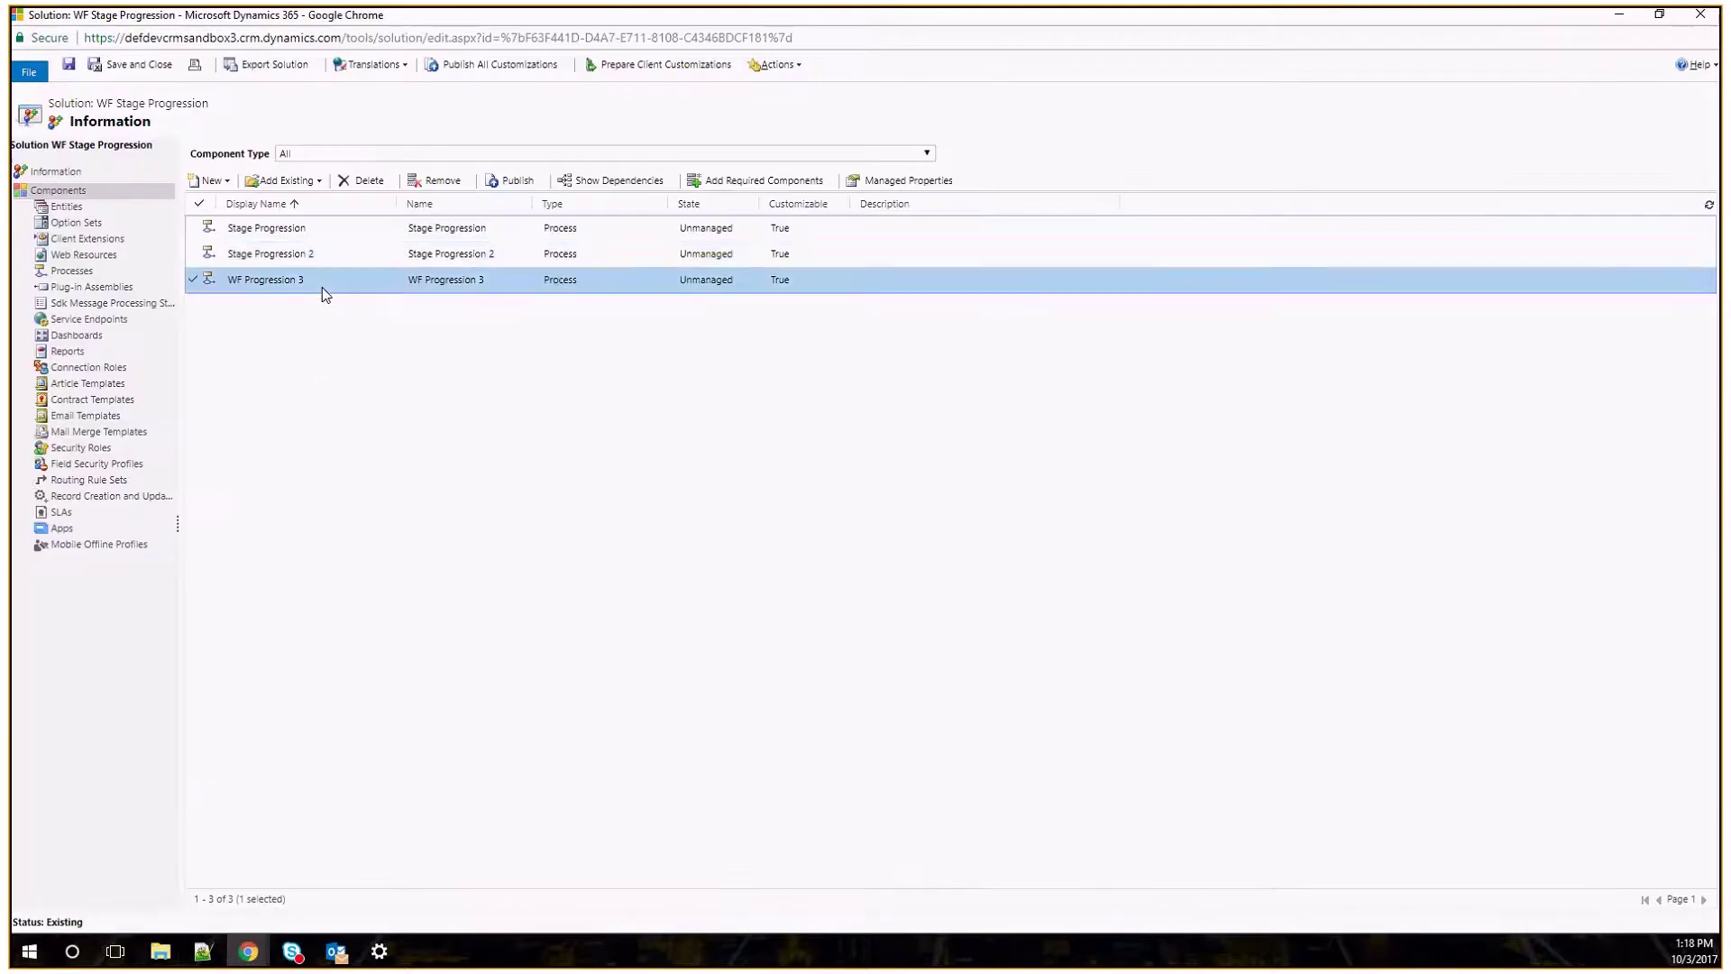
double_click(324, 294)
left_click(1620, 20)
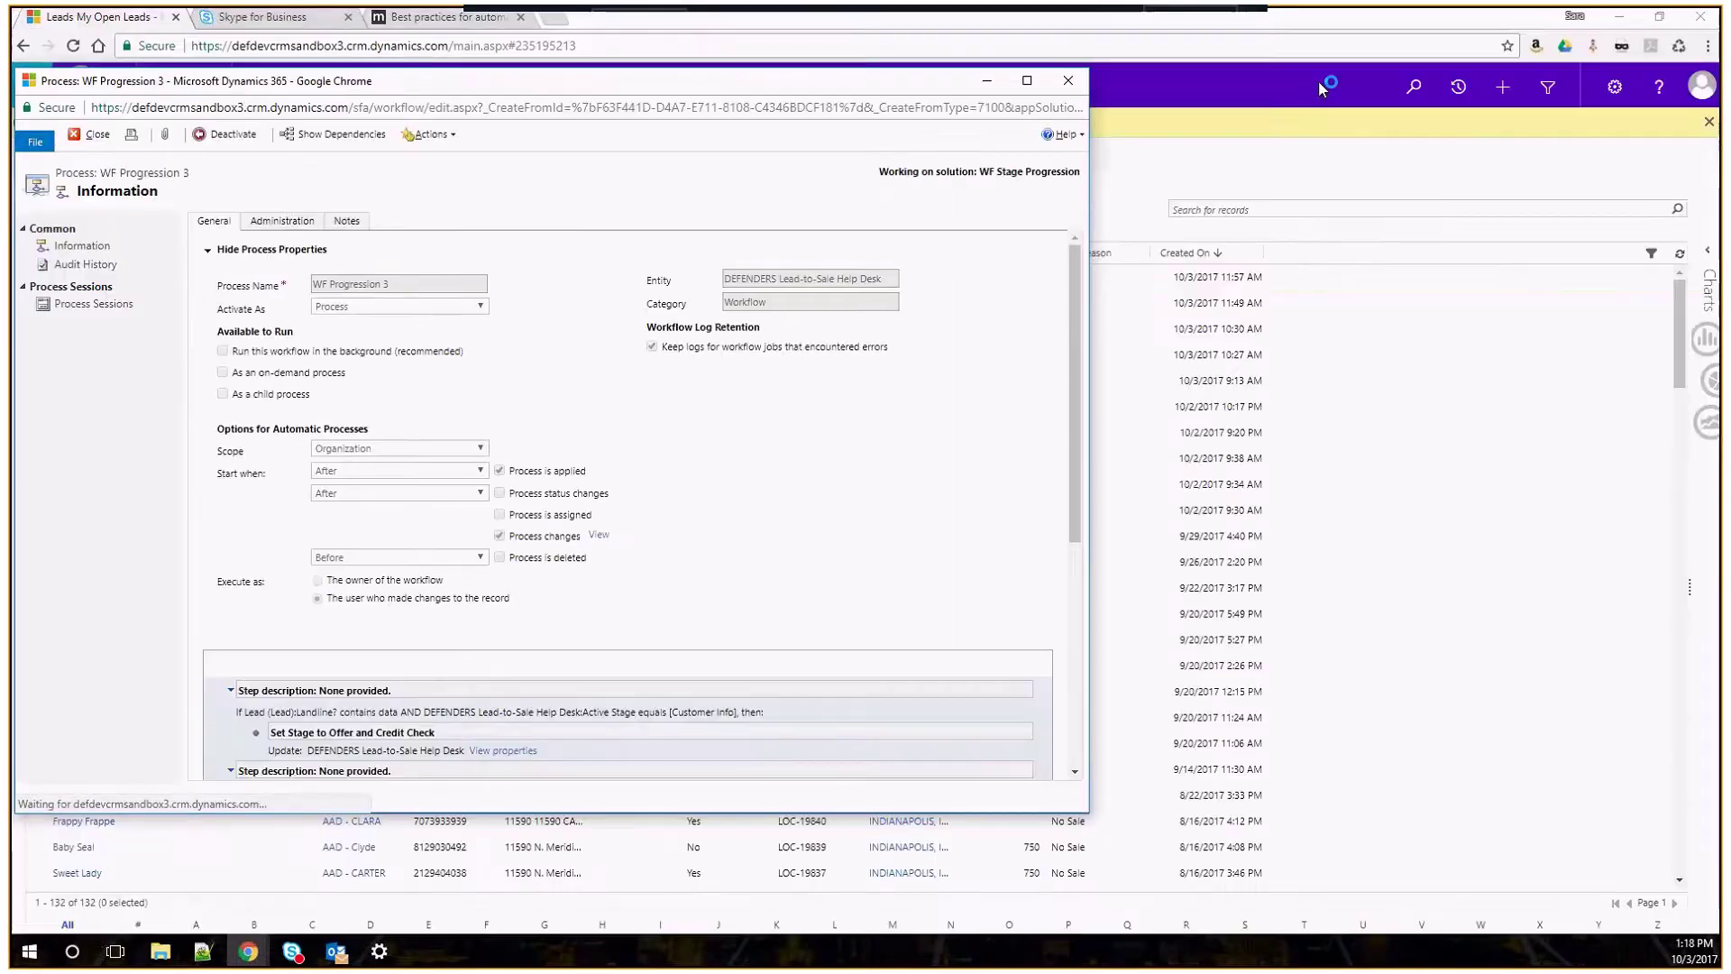
left_click(1318, 81)
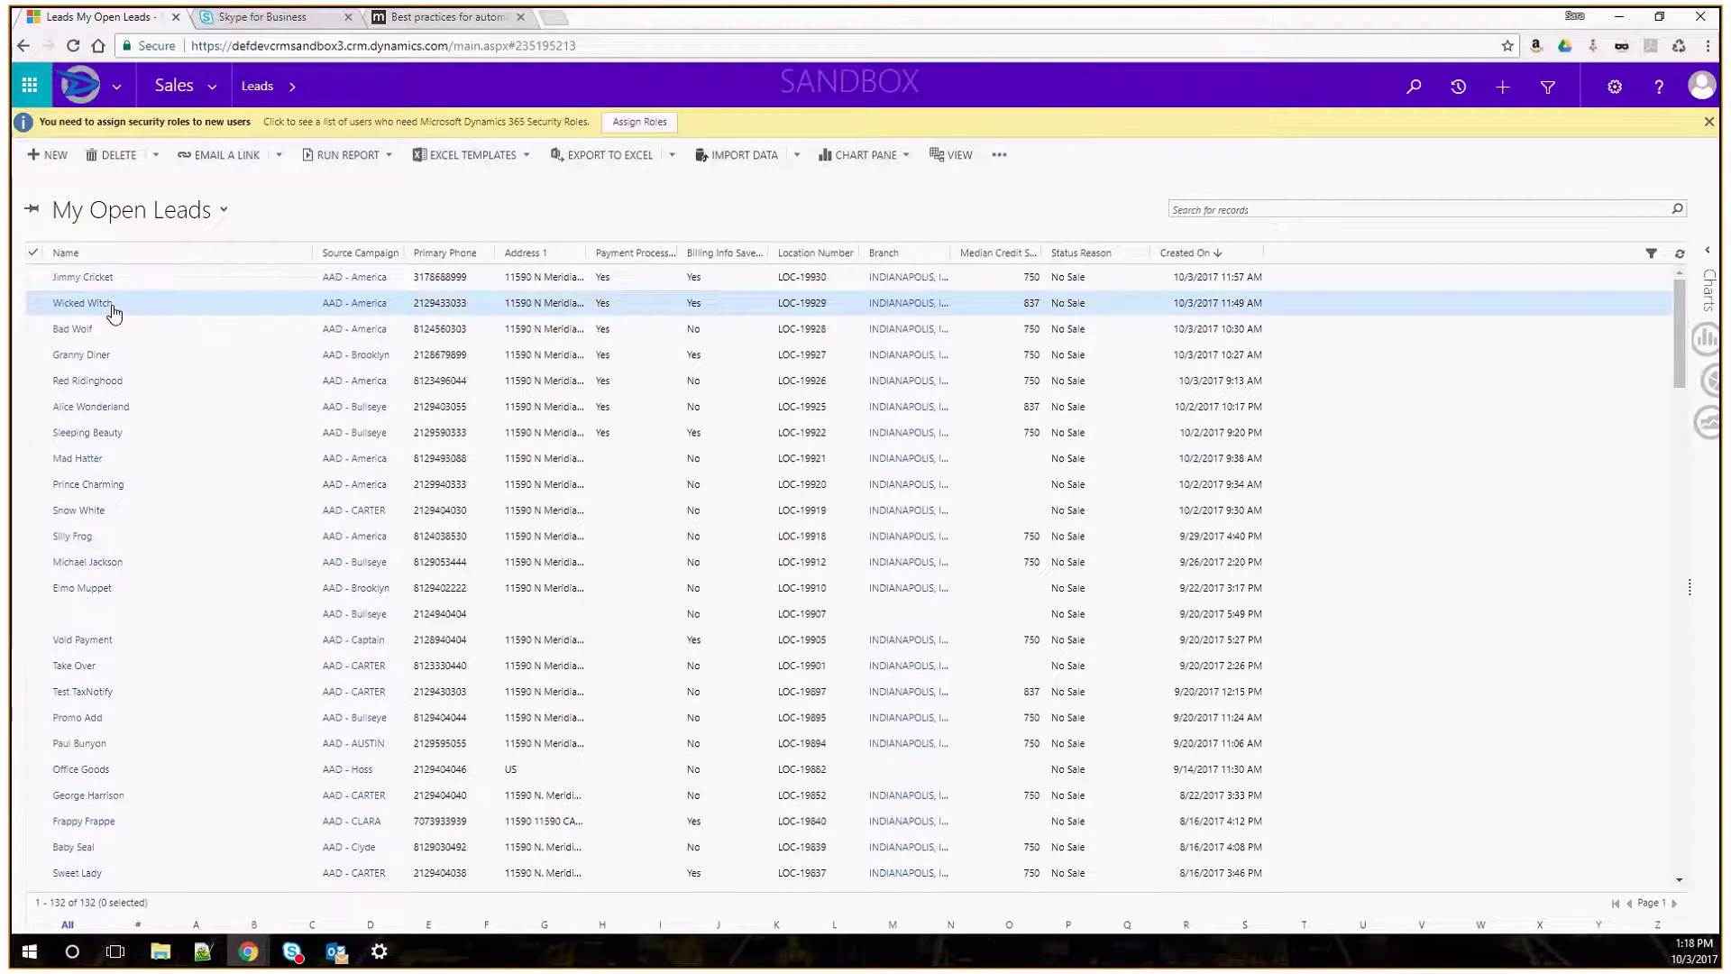
Reopen the most recently created lead, advance it from Offer & Credit Check to the next stage, and return to My Open Leads
left_click(113, 304)
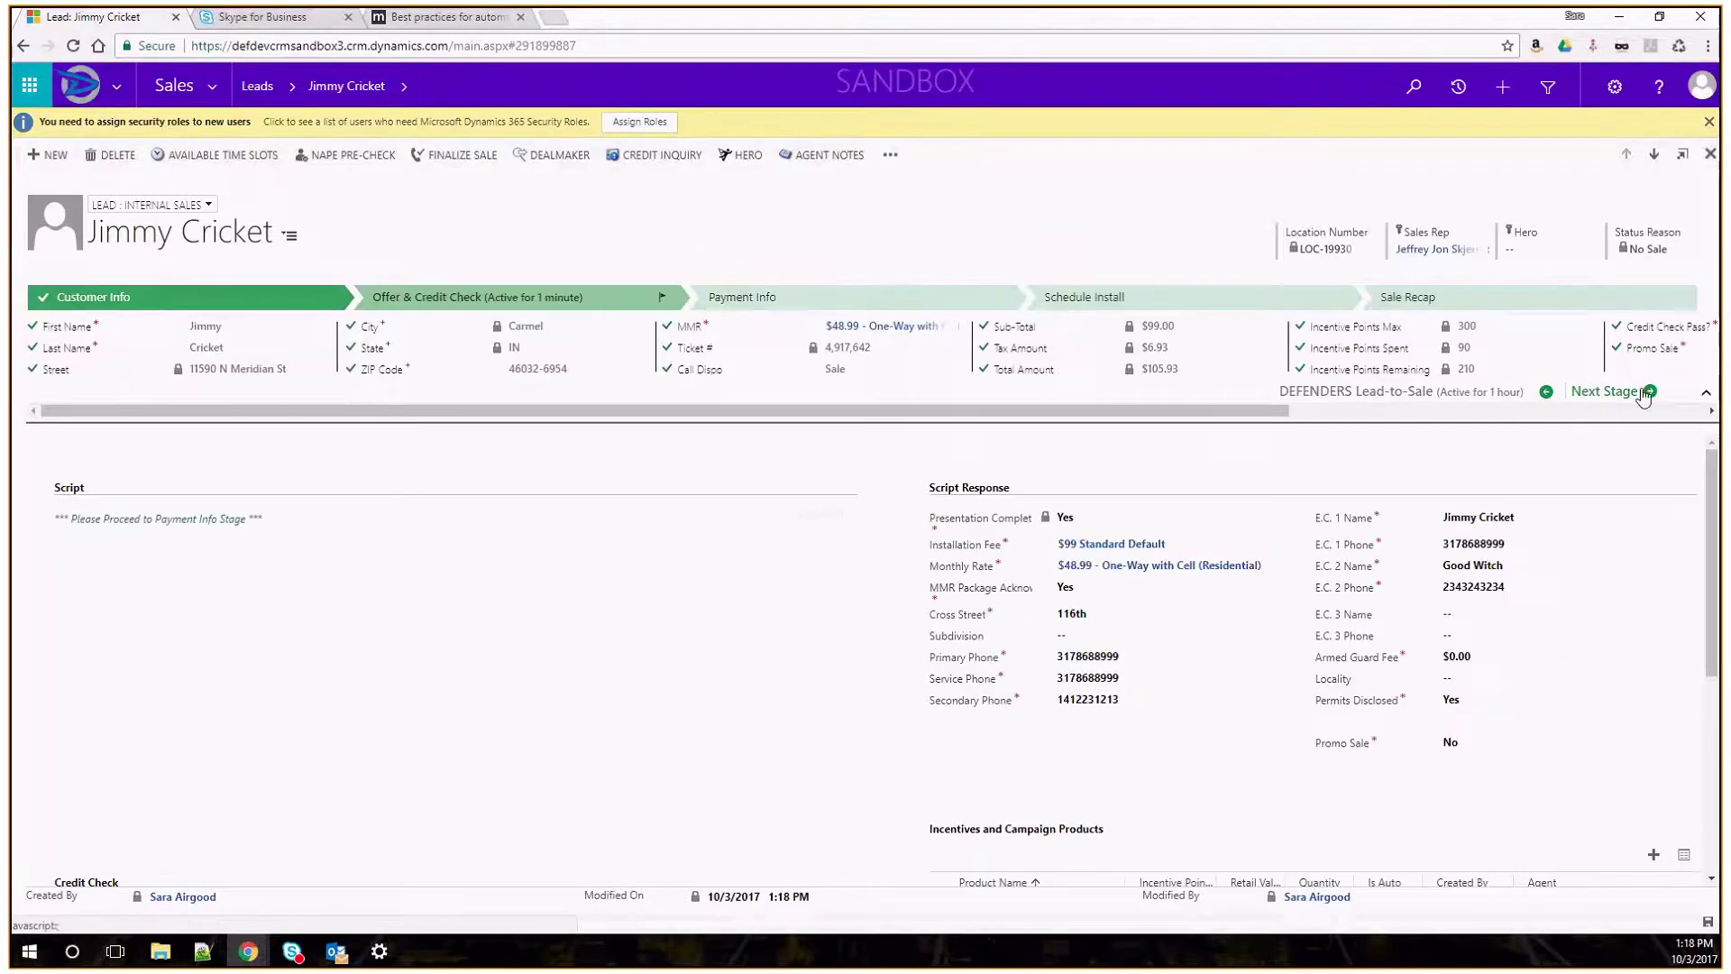
left_click(1644, 394)
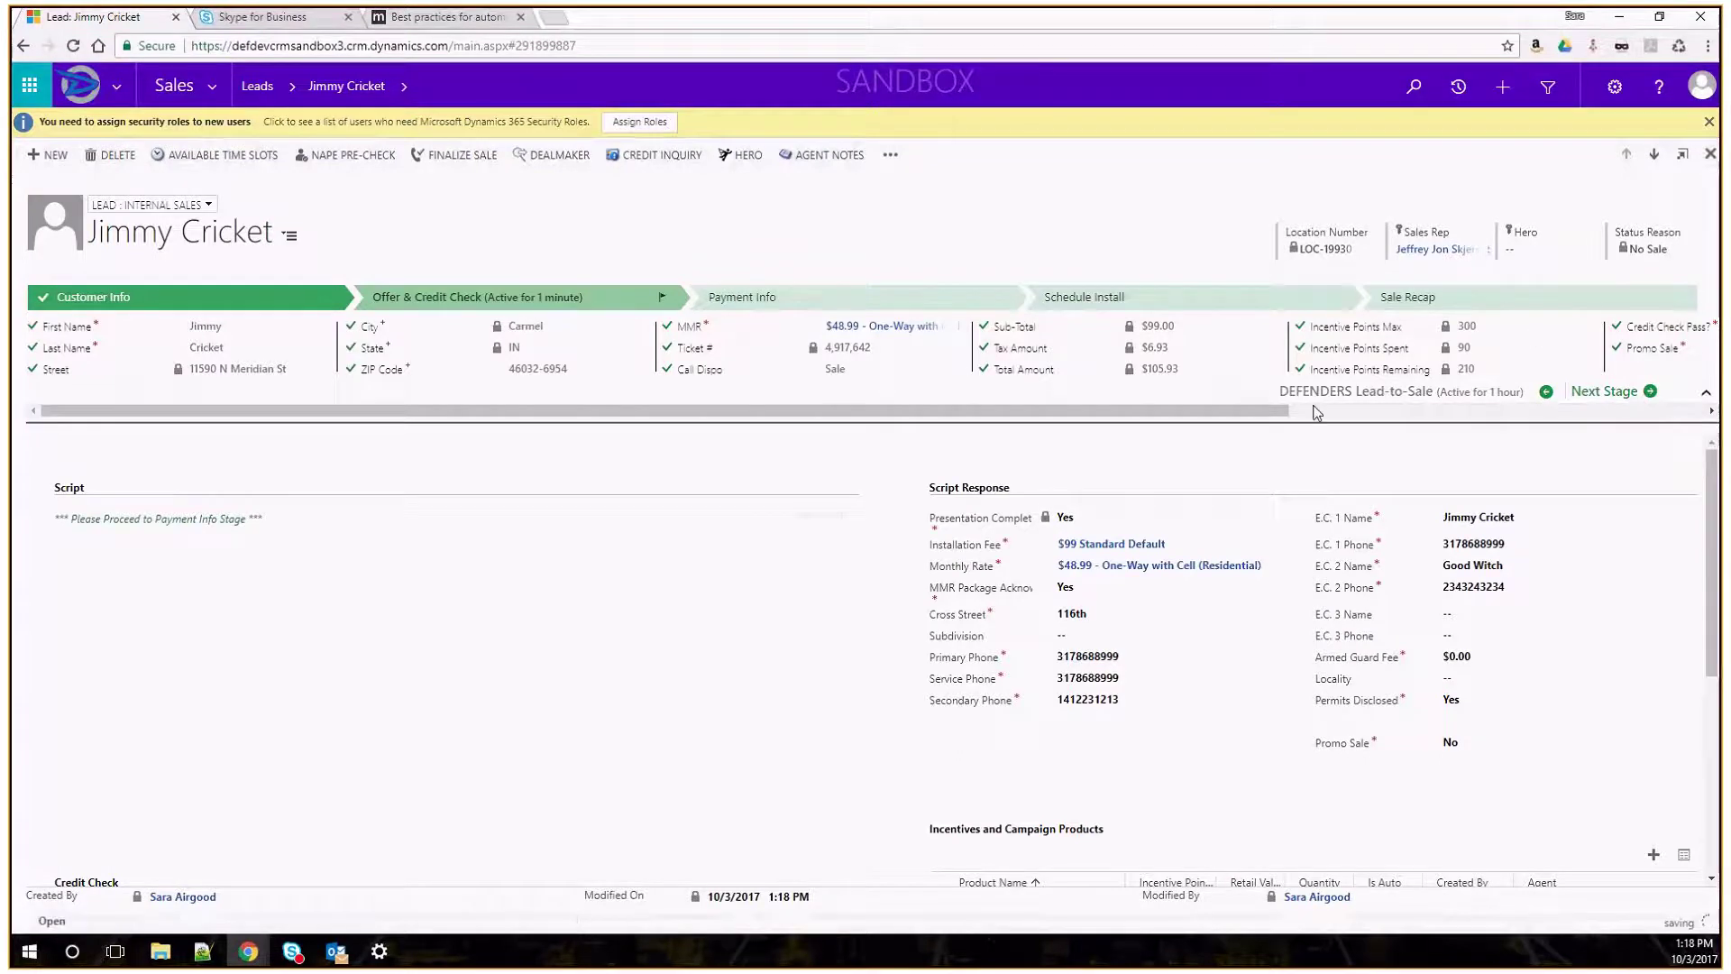
left_click(1517, 307)
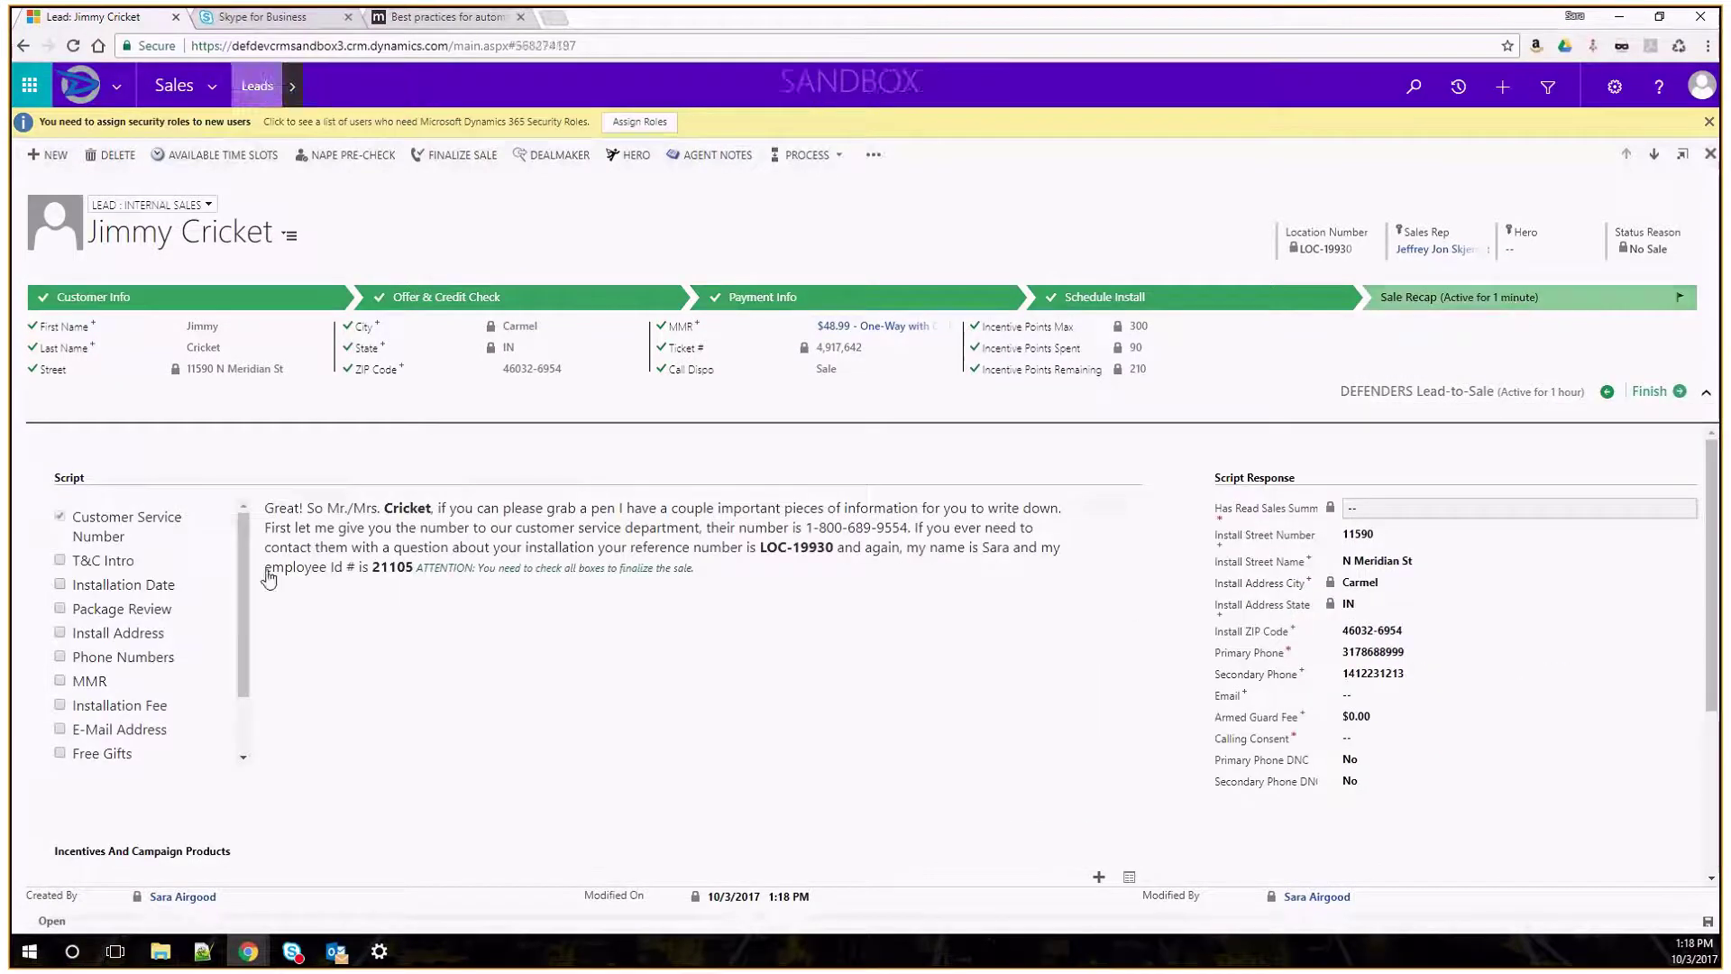
left_click(257, 86)
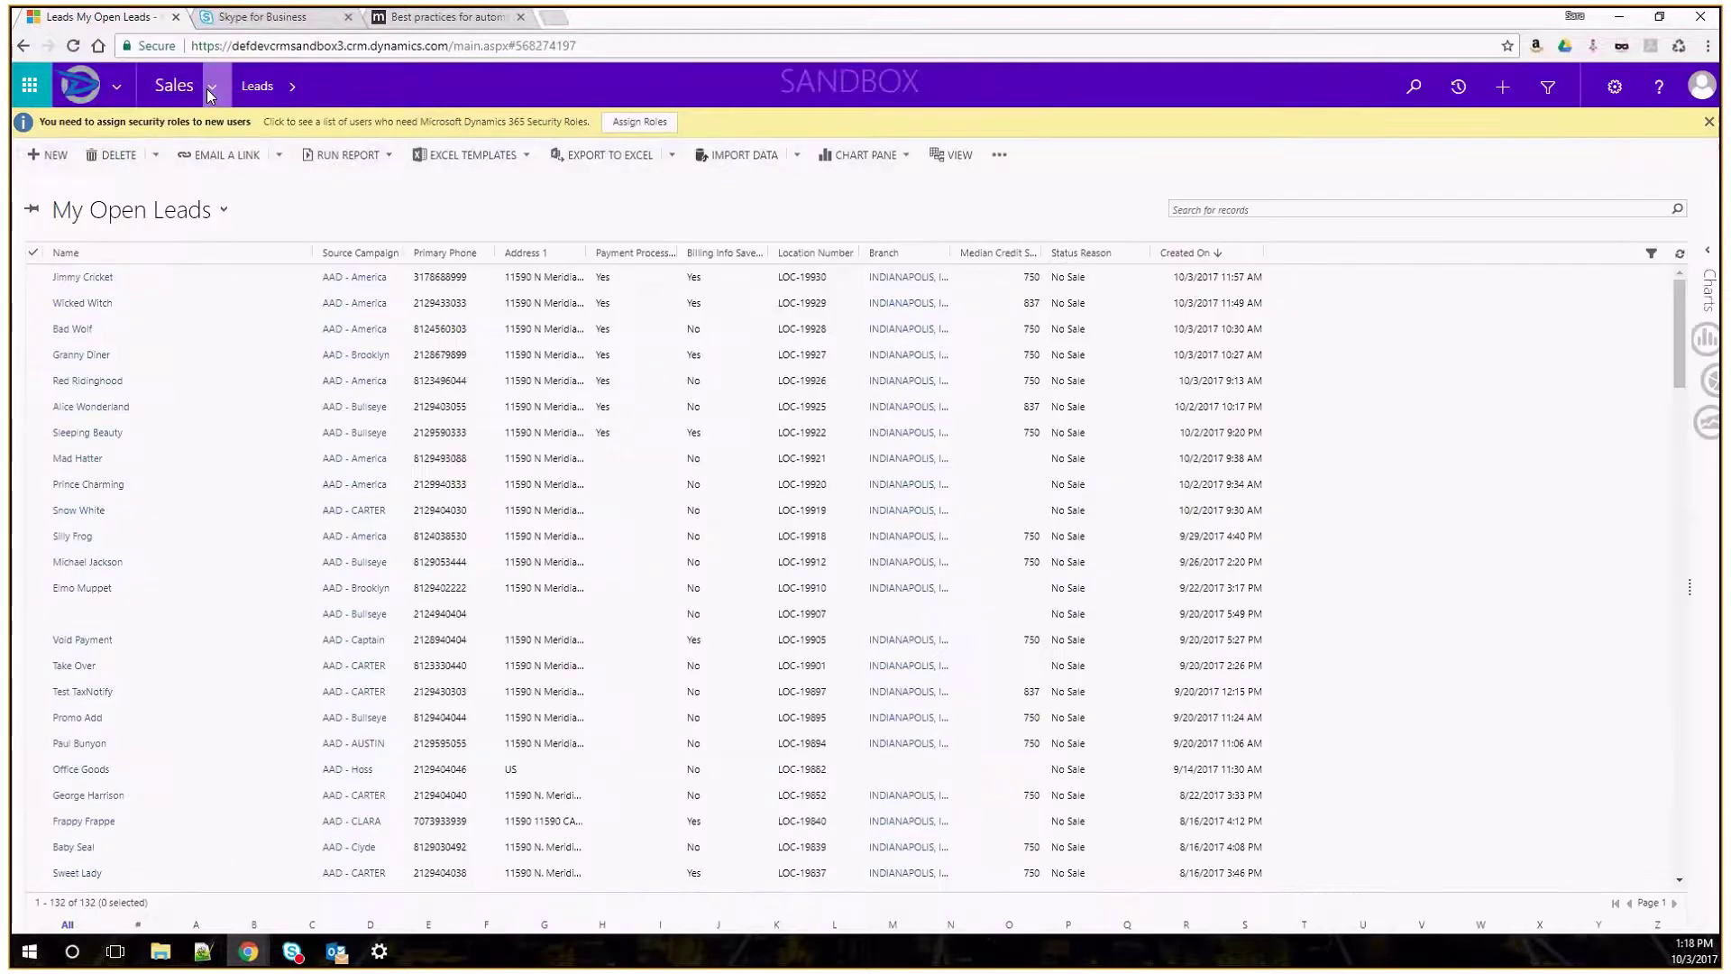
Open the enabled users under the Security settings, search by the user's surname, and open that user's record
left_click(211, 90)
left_click(642, 158)
left_click(442, 288)
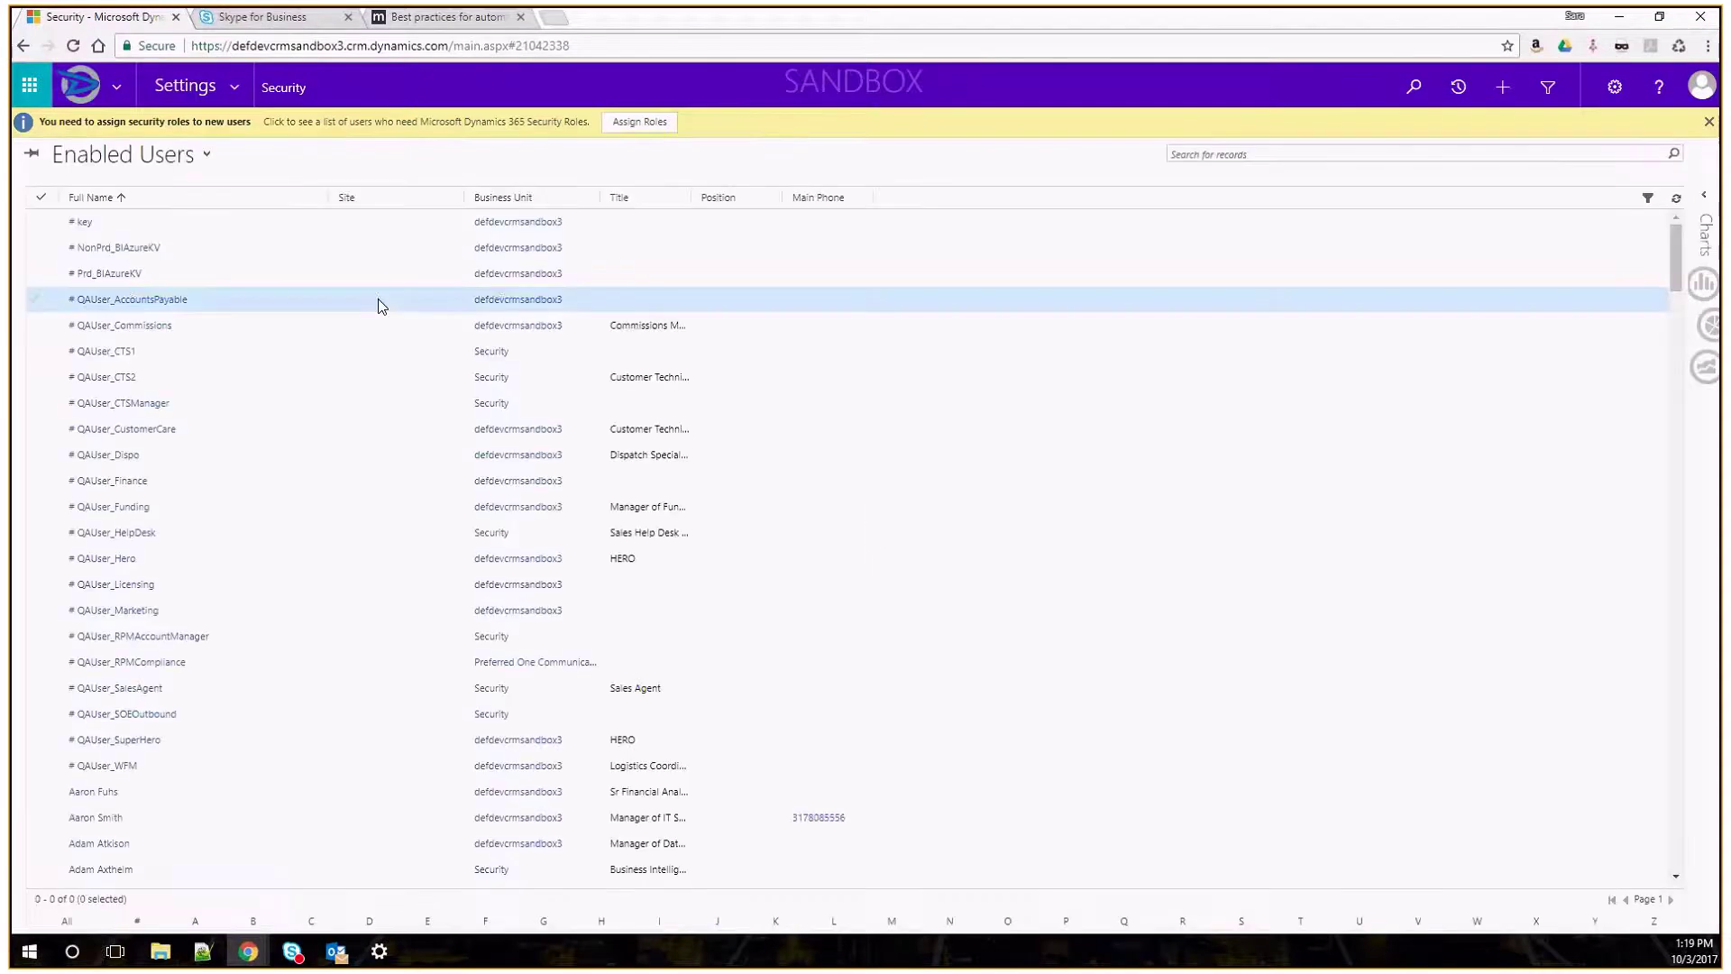
type("air")
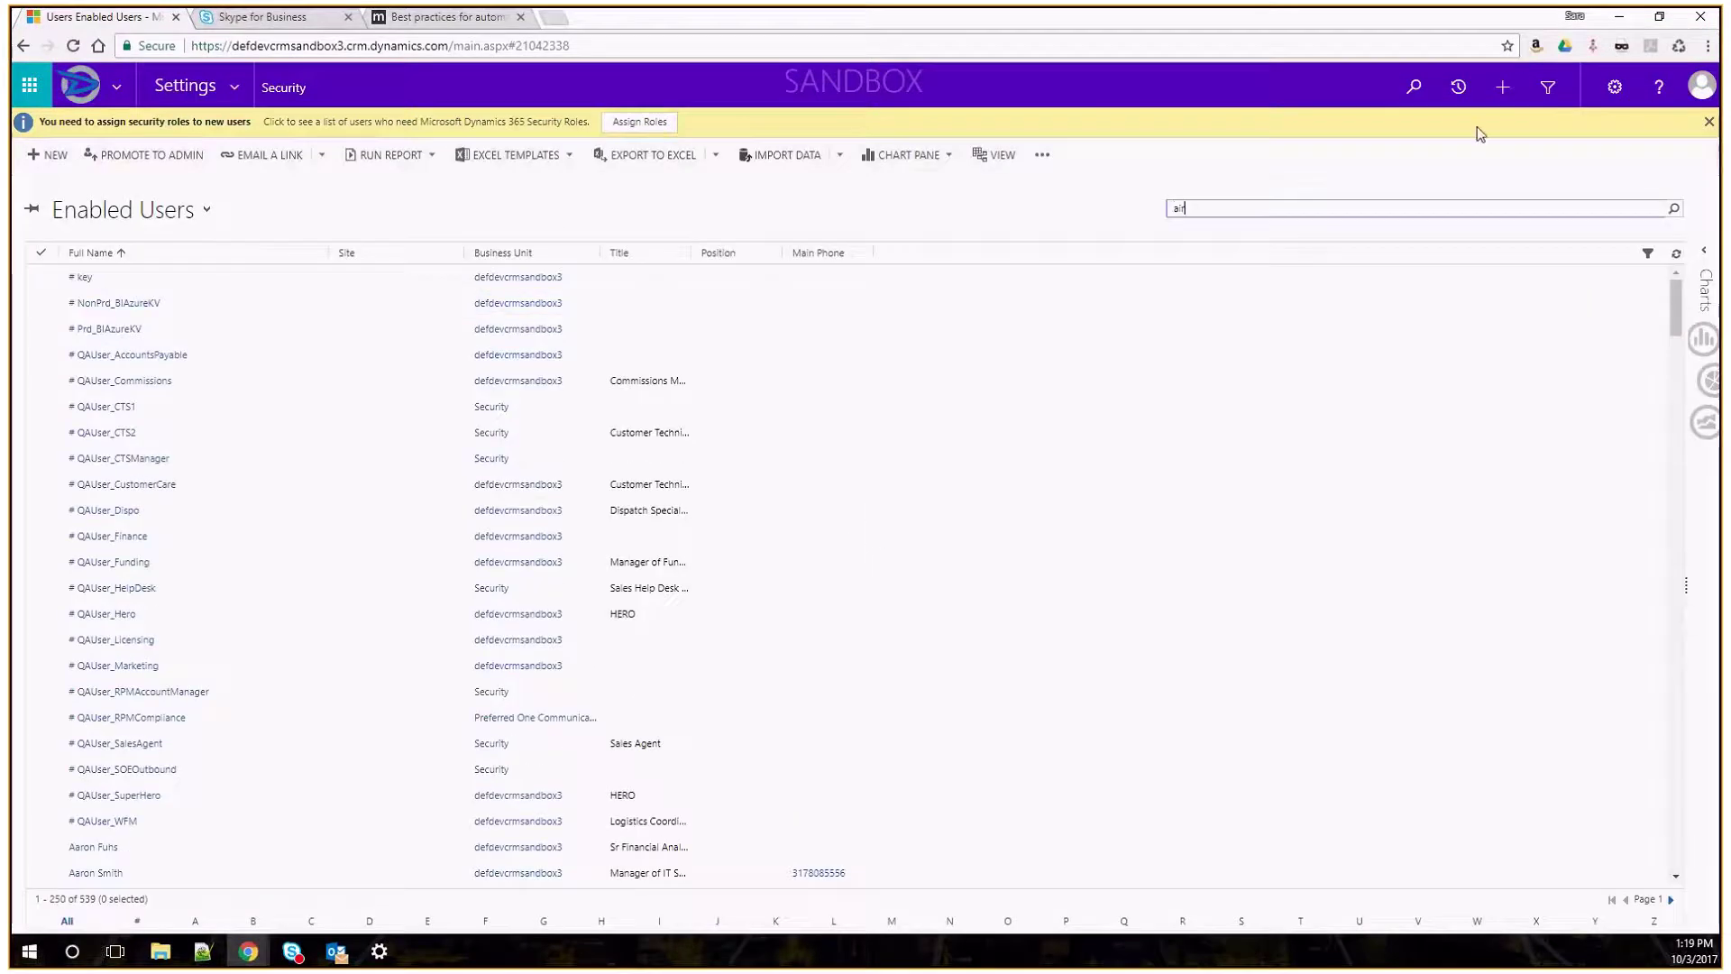
type("good")
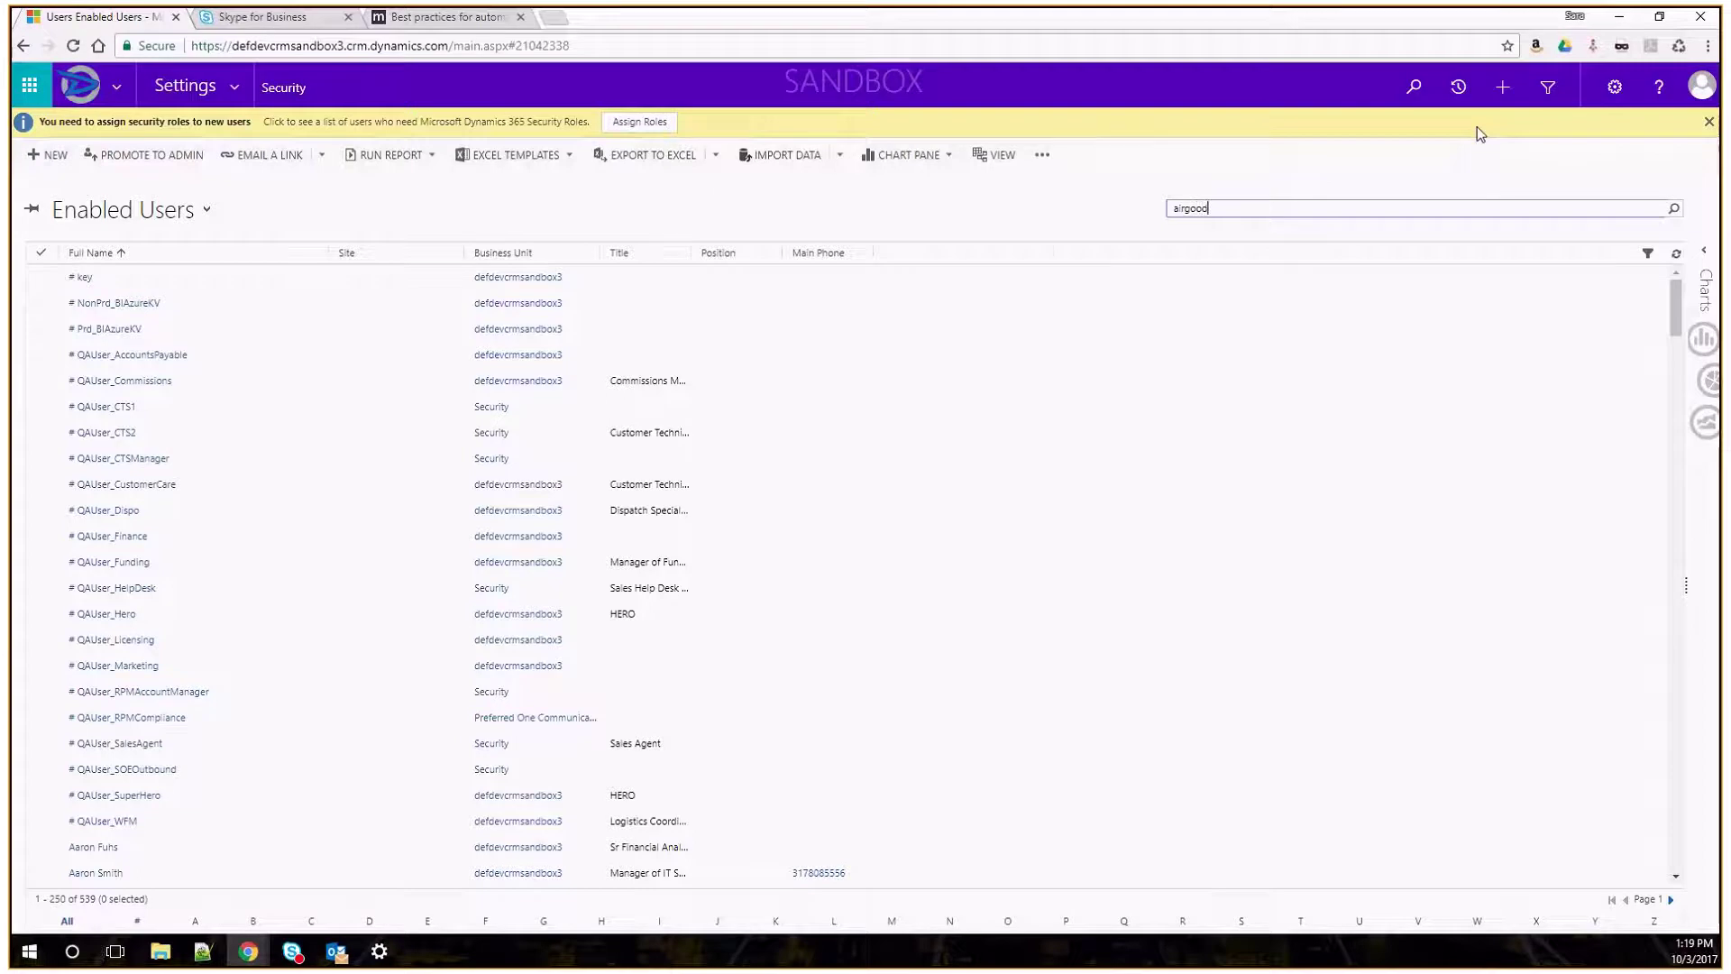
key("Return")
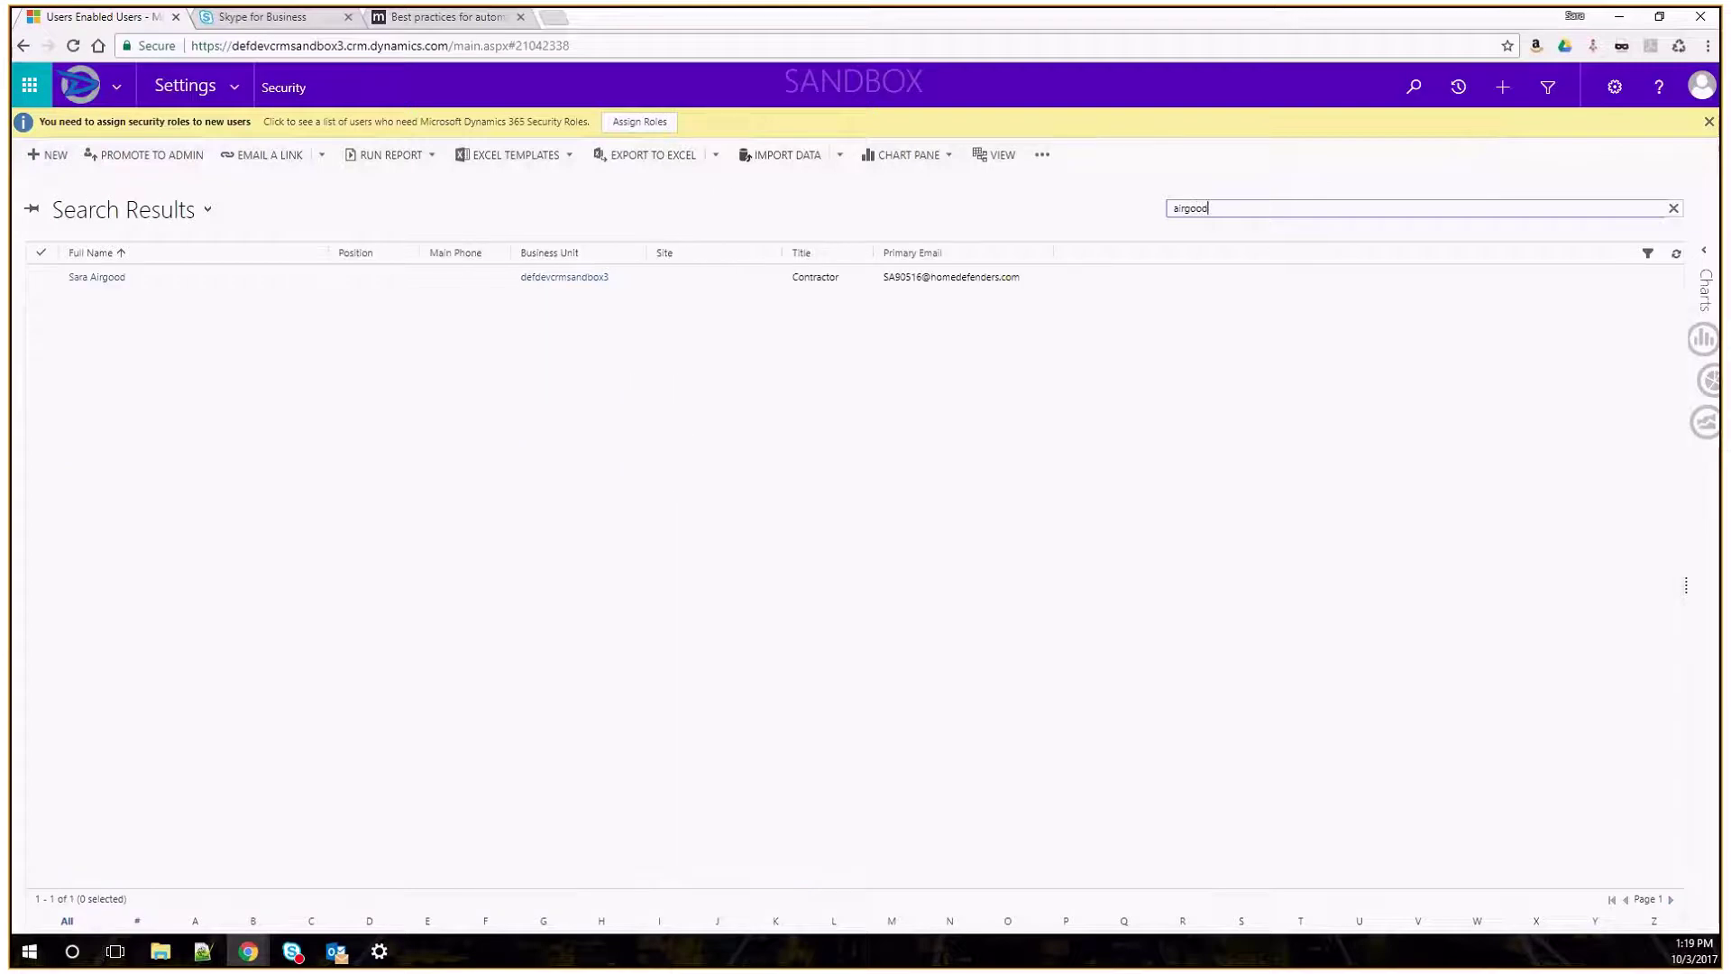
left_click(90, 279)
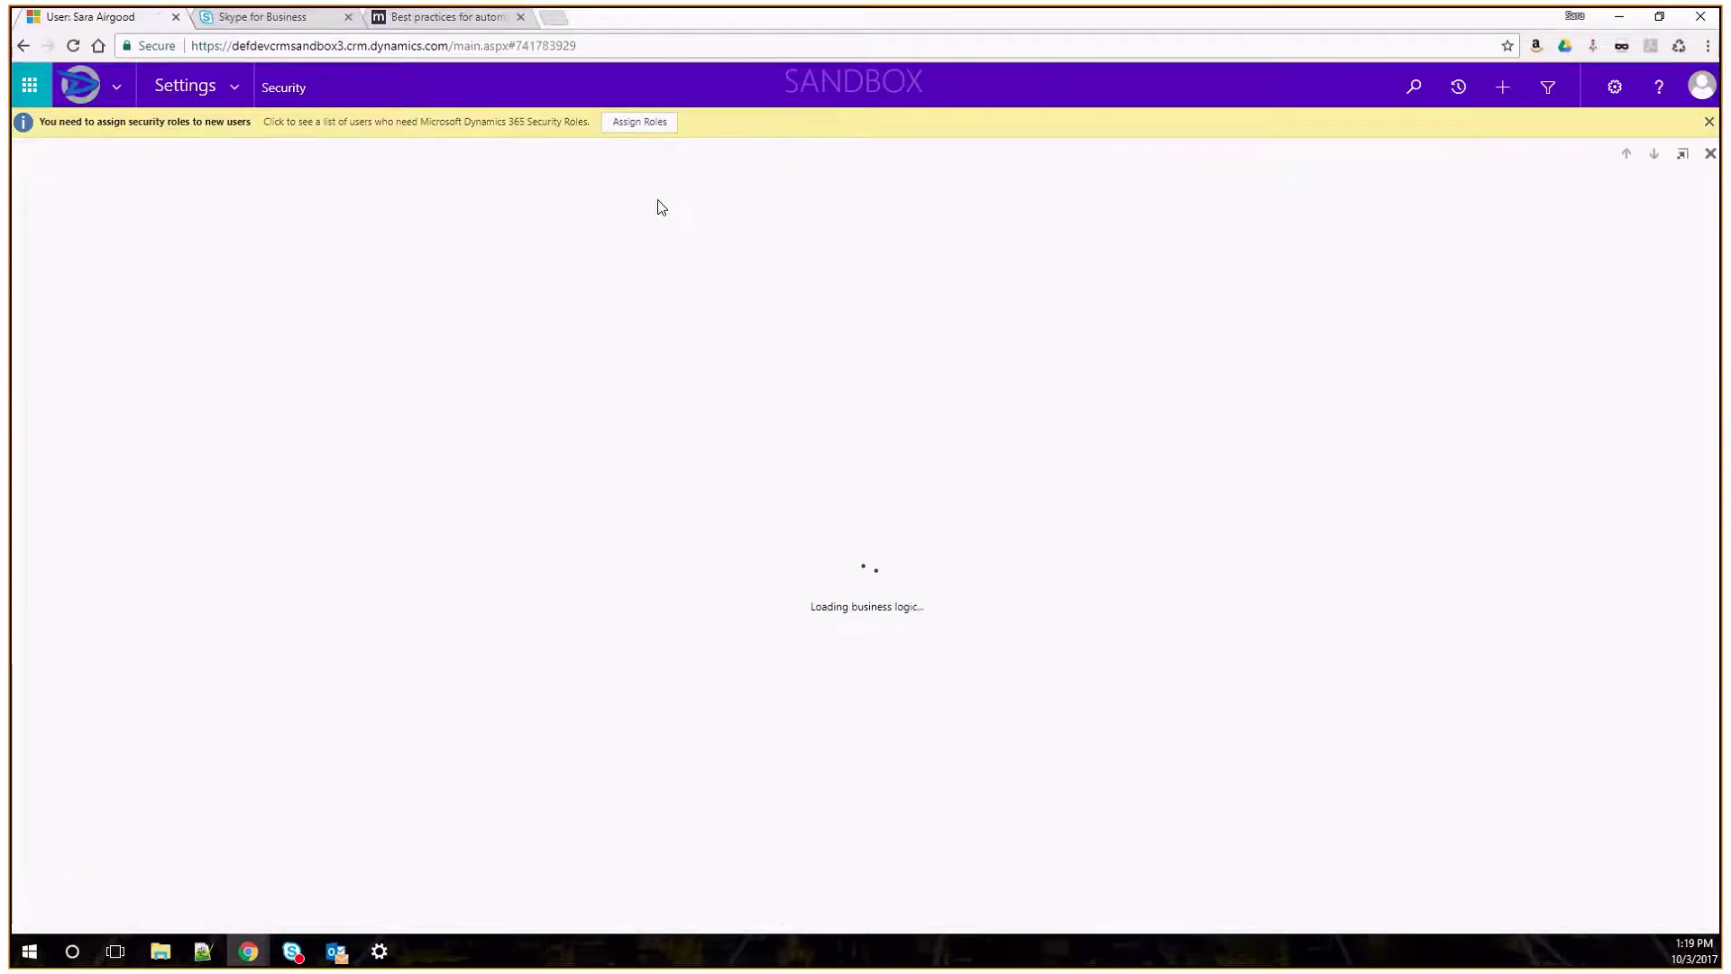
Assign the DEFENDERS - SOE Help Desk role to the user, and reload the page with a cleared cache
left_click(622, 155)
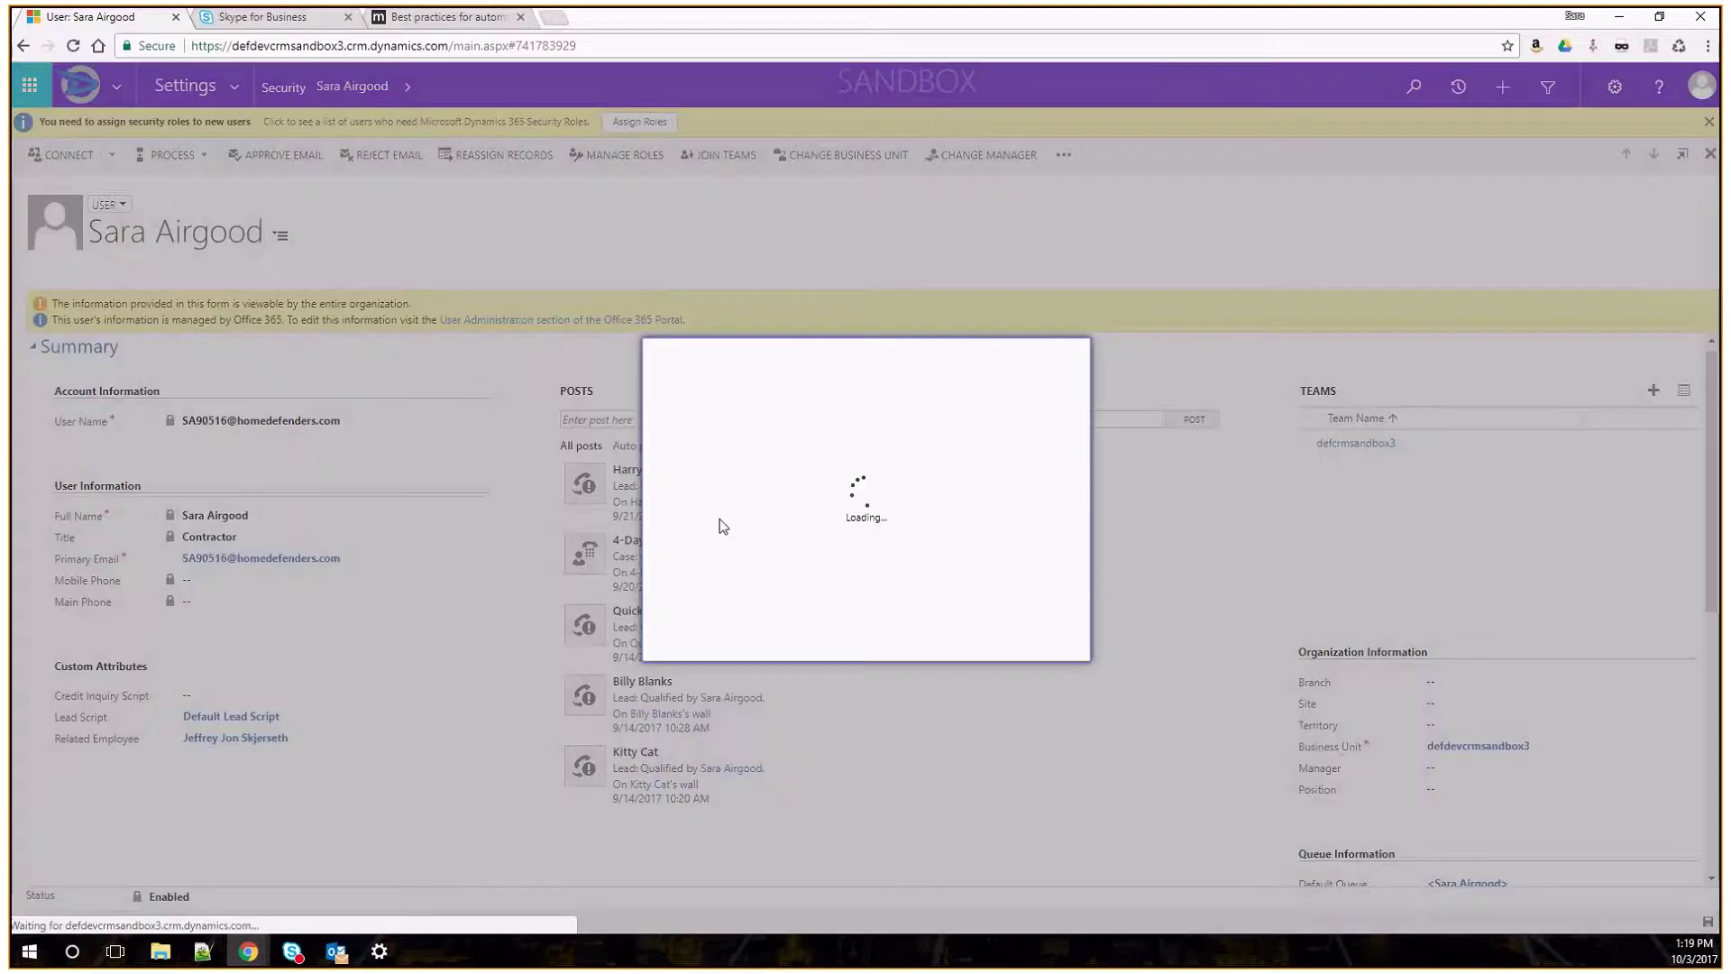
scroll(727, 528, "down", 5)
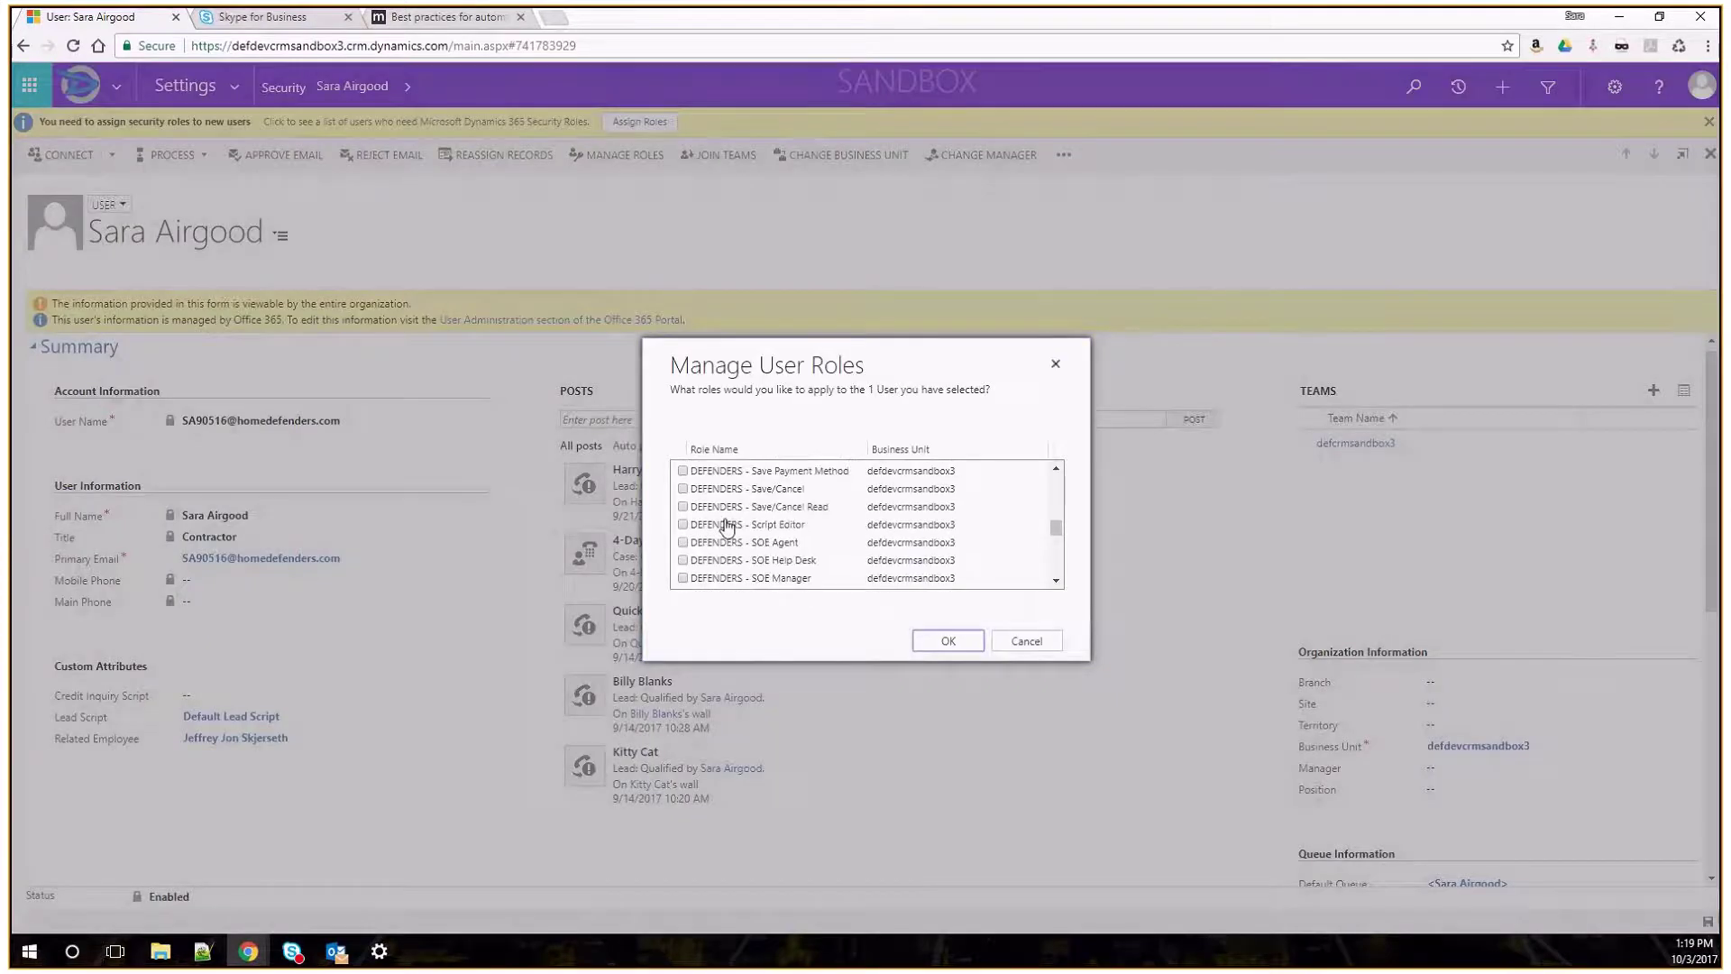
left_click(735, 560)
left_click(949, 637)
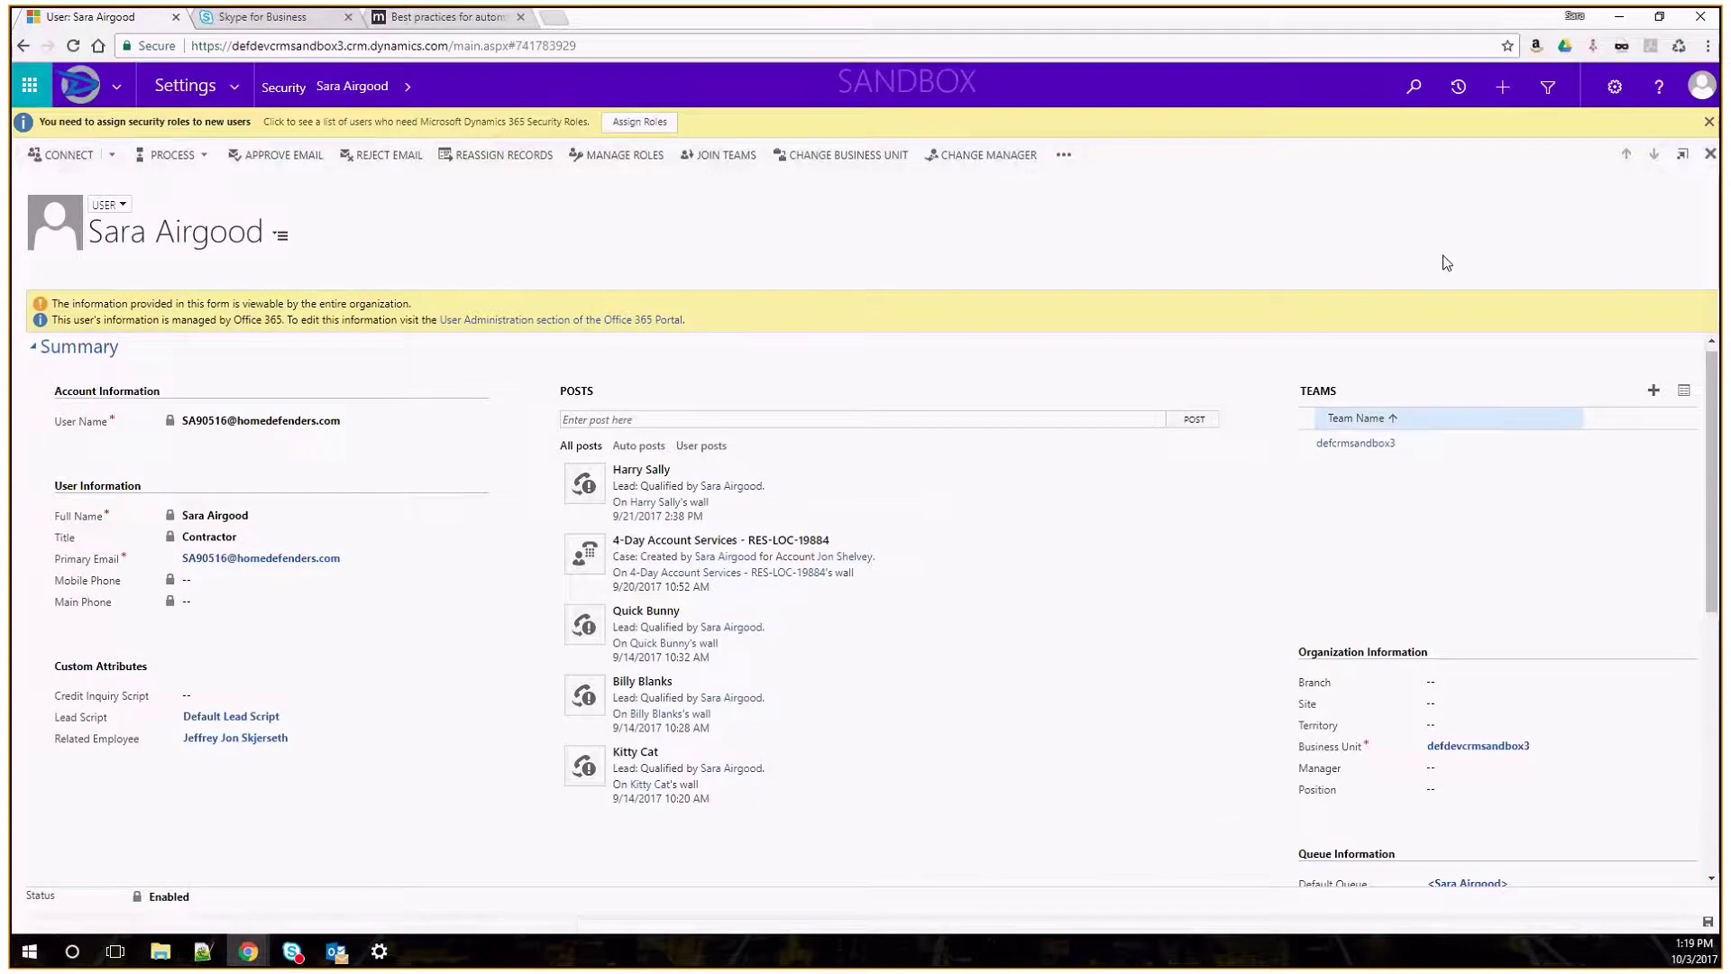
left_click(1680, 47)
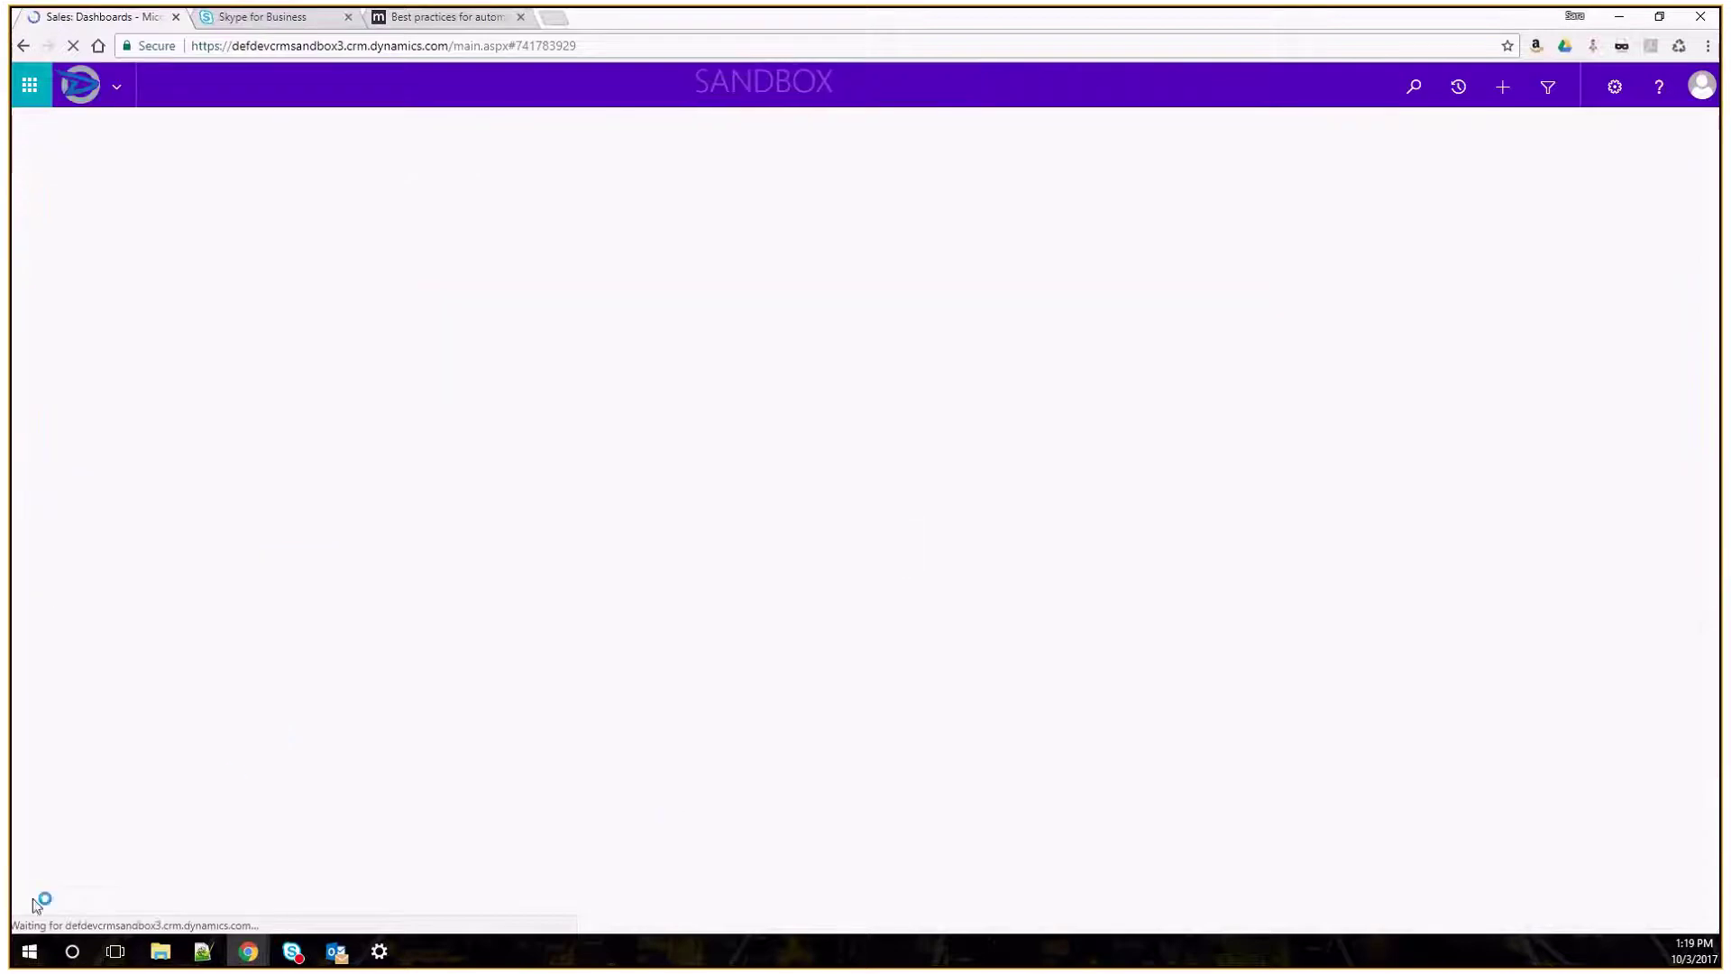
Close the Stage Progression 2 process window, and bring up the WF Progression 3 process window maximized
mouse_move(262, 955)
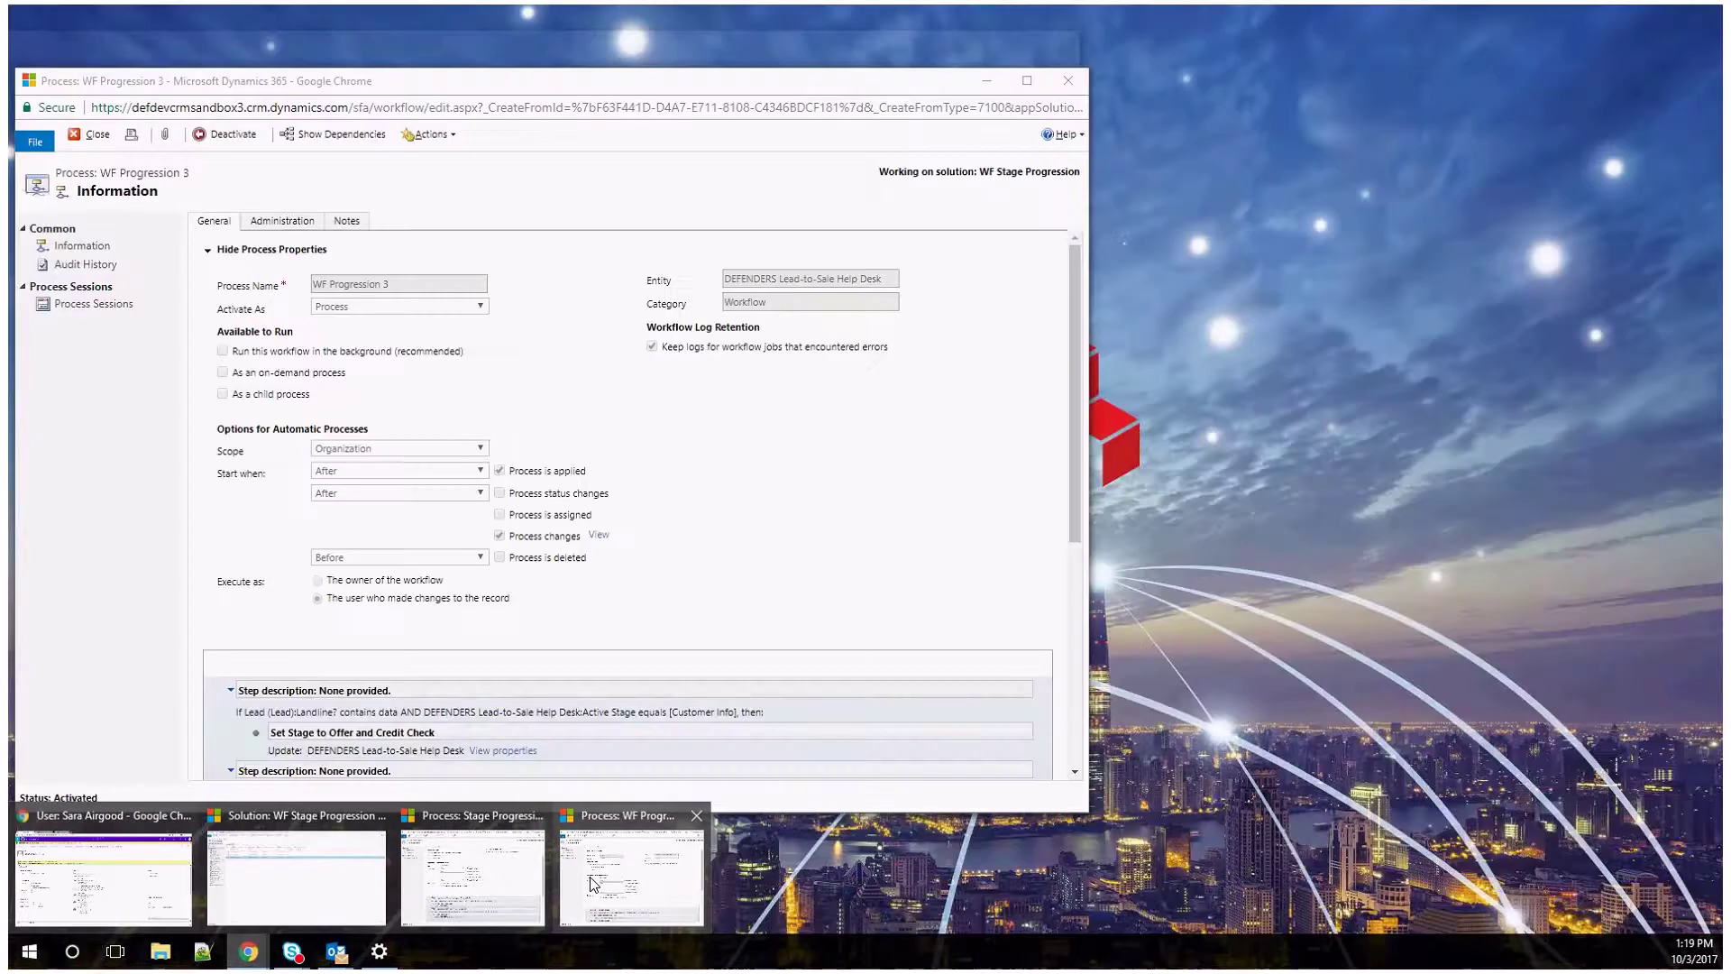
left_click(592, 884)
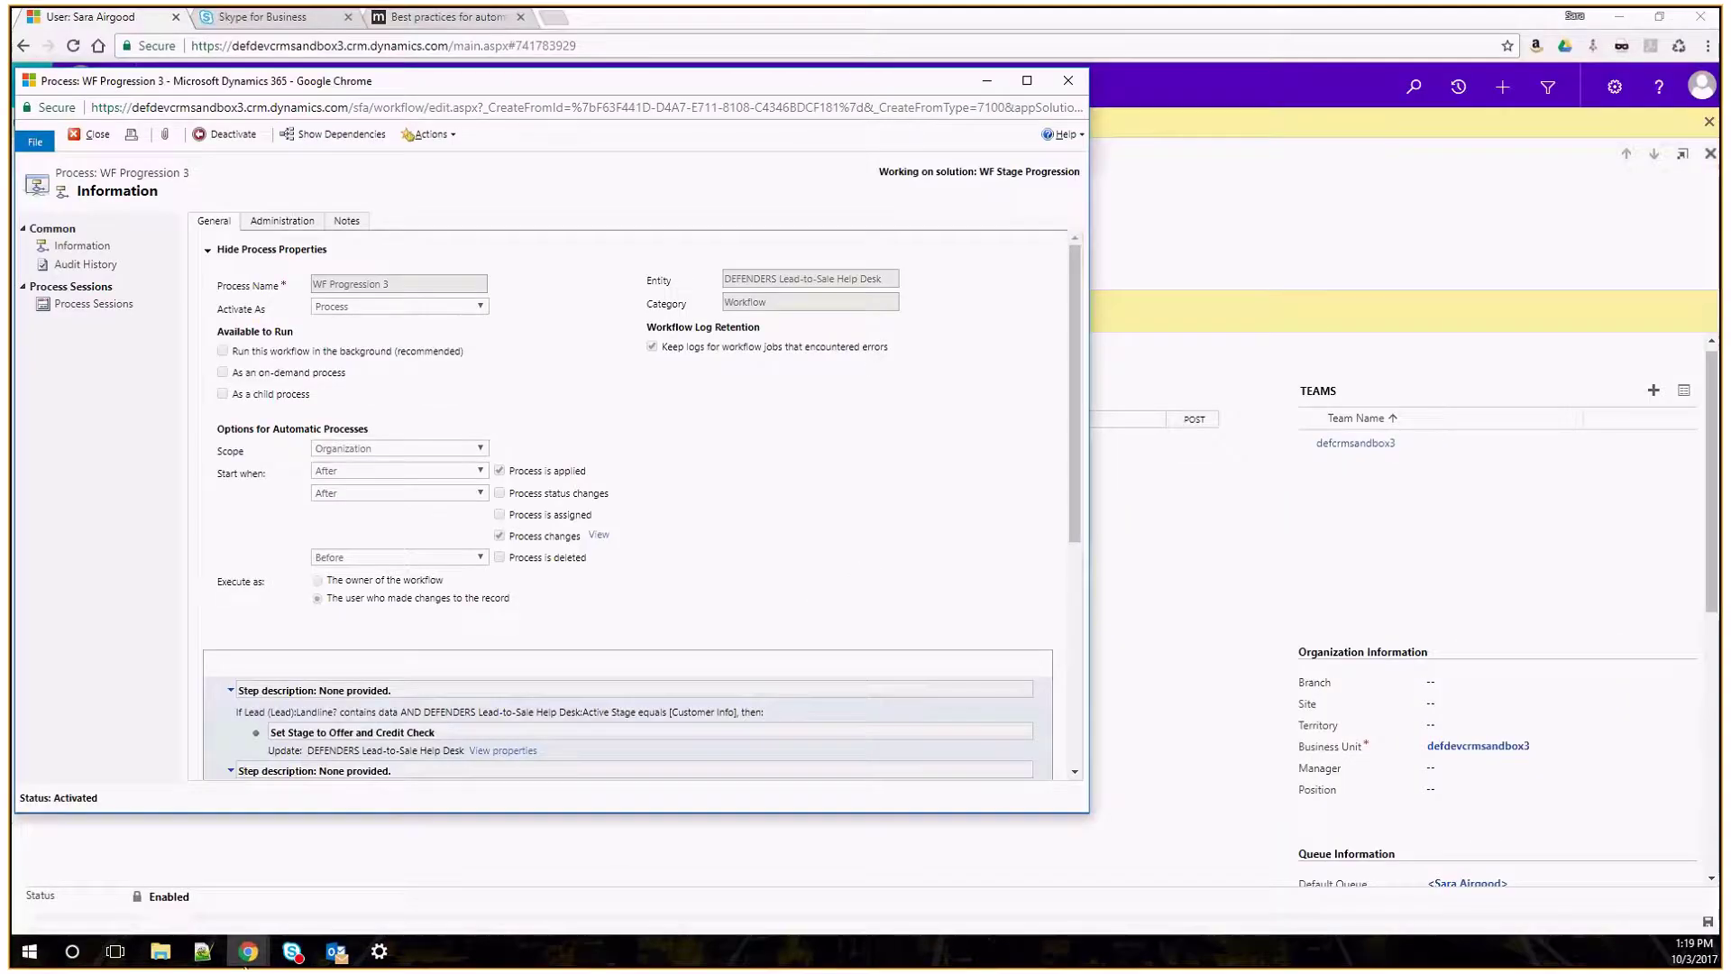
left_click(247, 951)
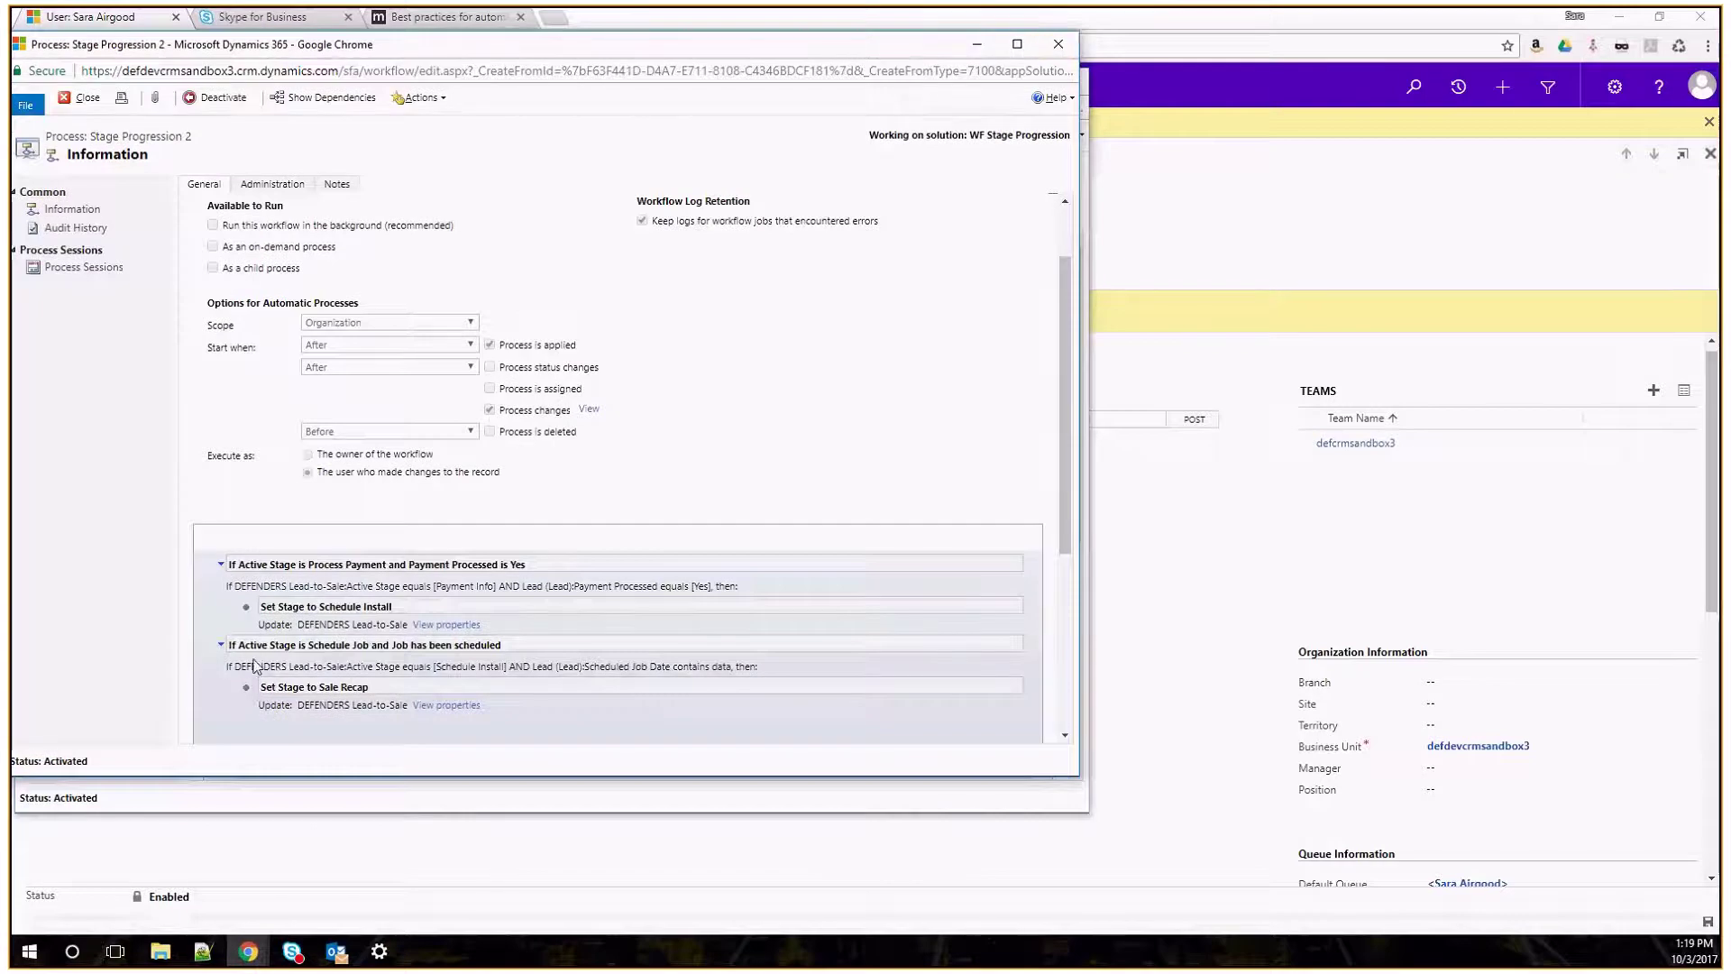
left_click(1055, 45)
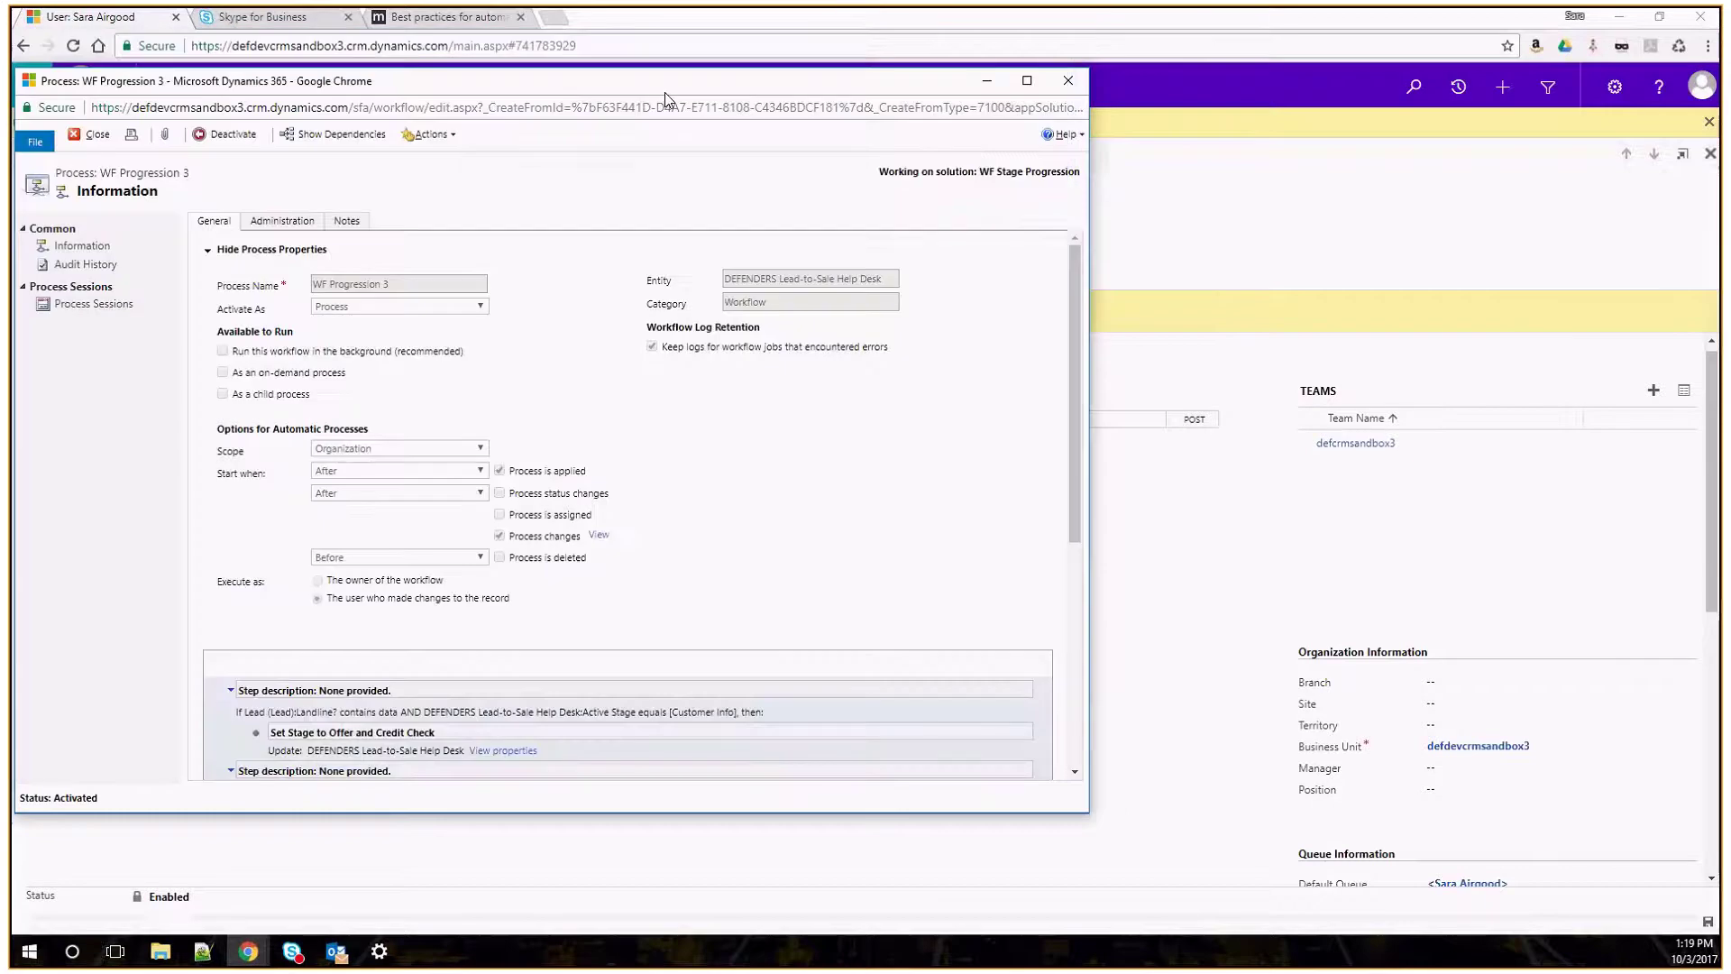
left_click_drag(695, 88, 769, 68)
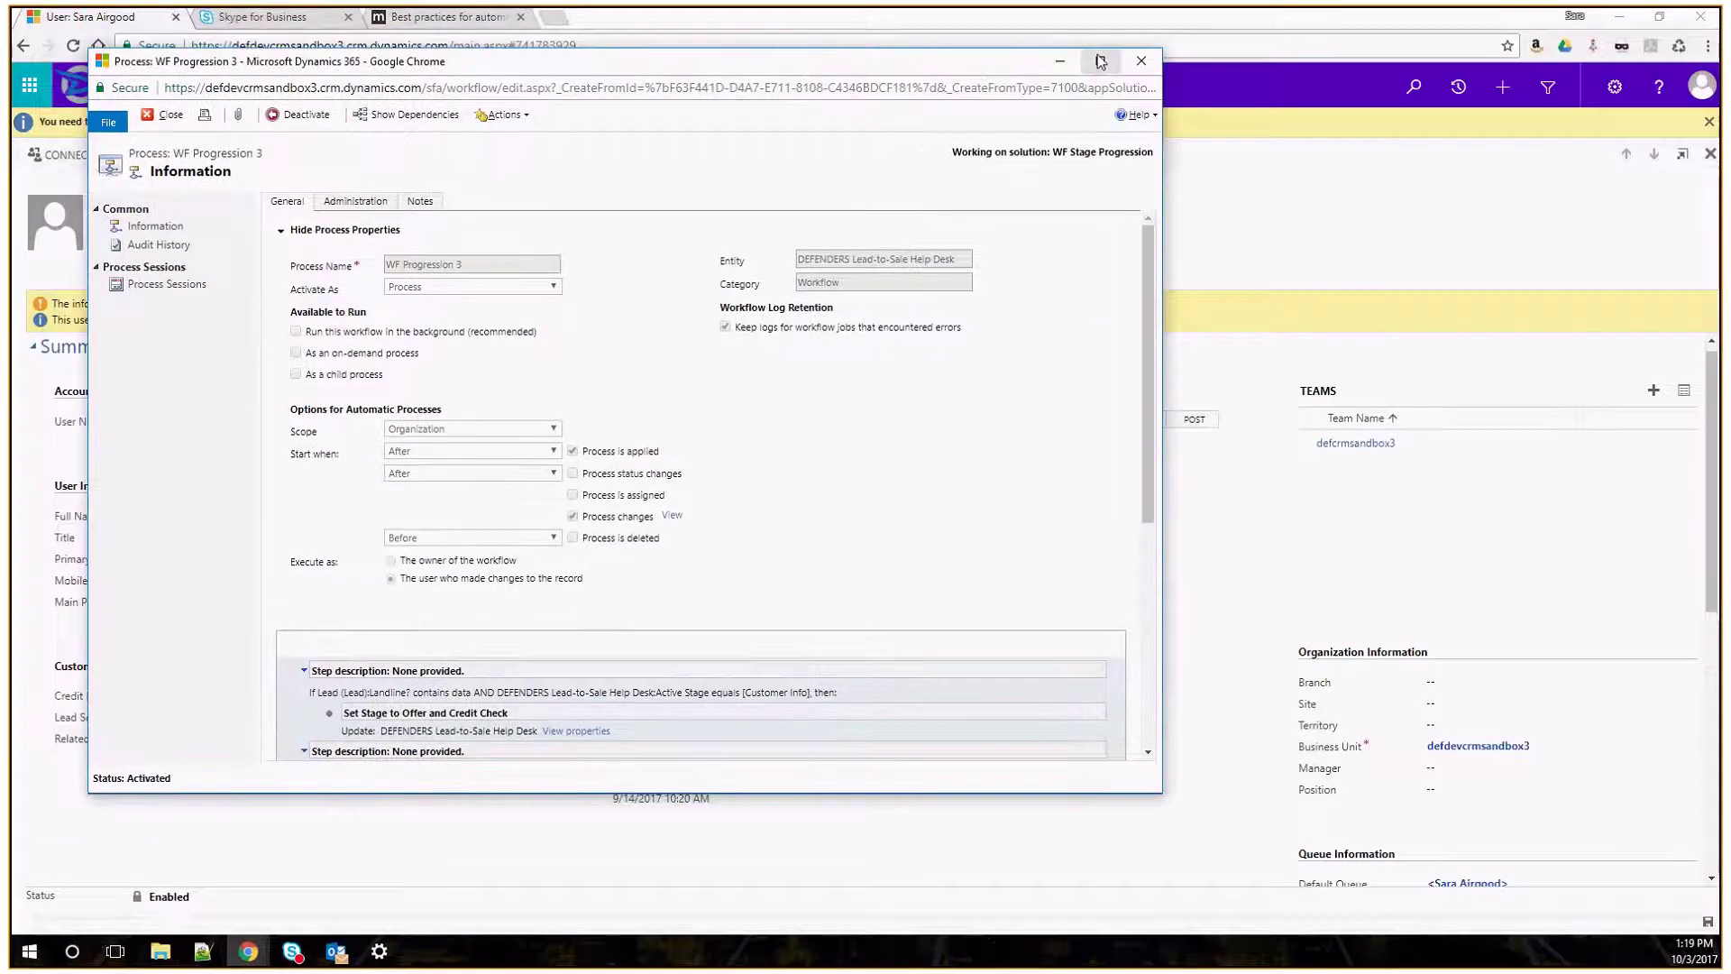
left_click(1100, 62)
Examine WF Progression 3's stage conditions and its entity, DEFENDERS Lead-to-Sale Help Desk
scroll(843, 487, "down", 1)
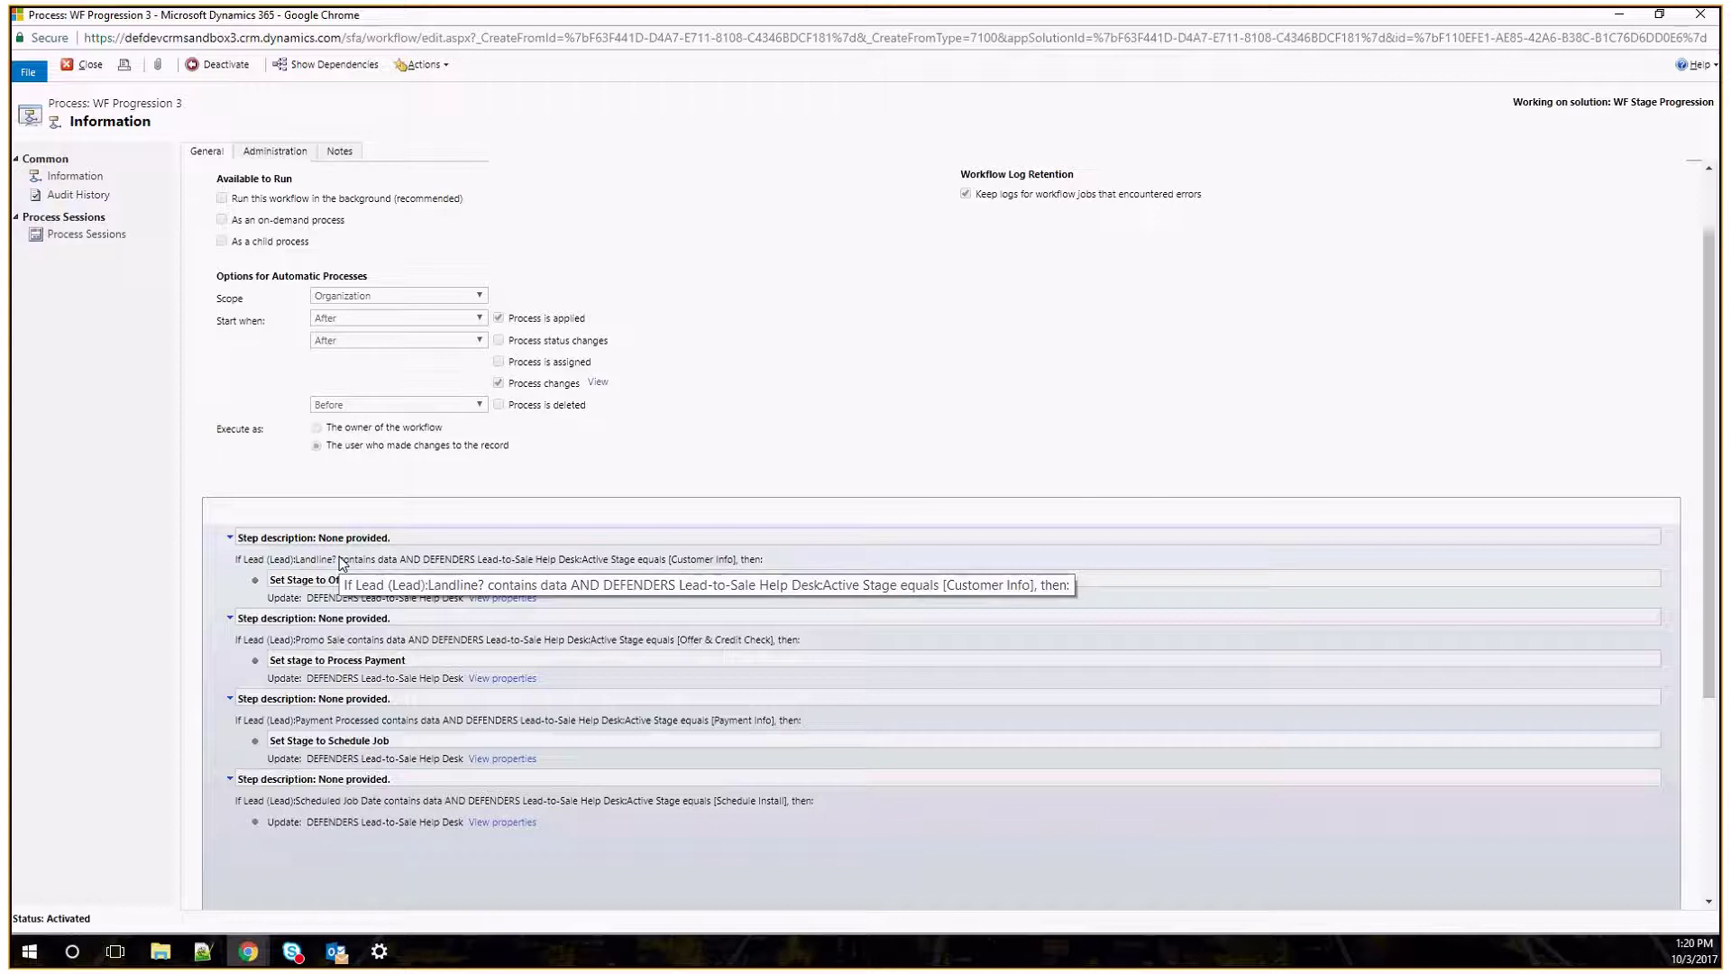
scroll(1139, 397, "up", 1)
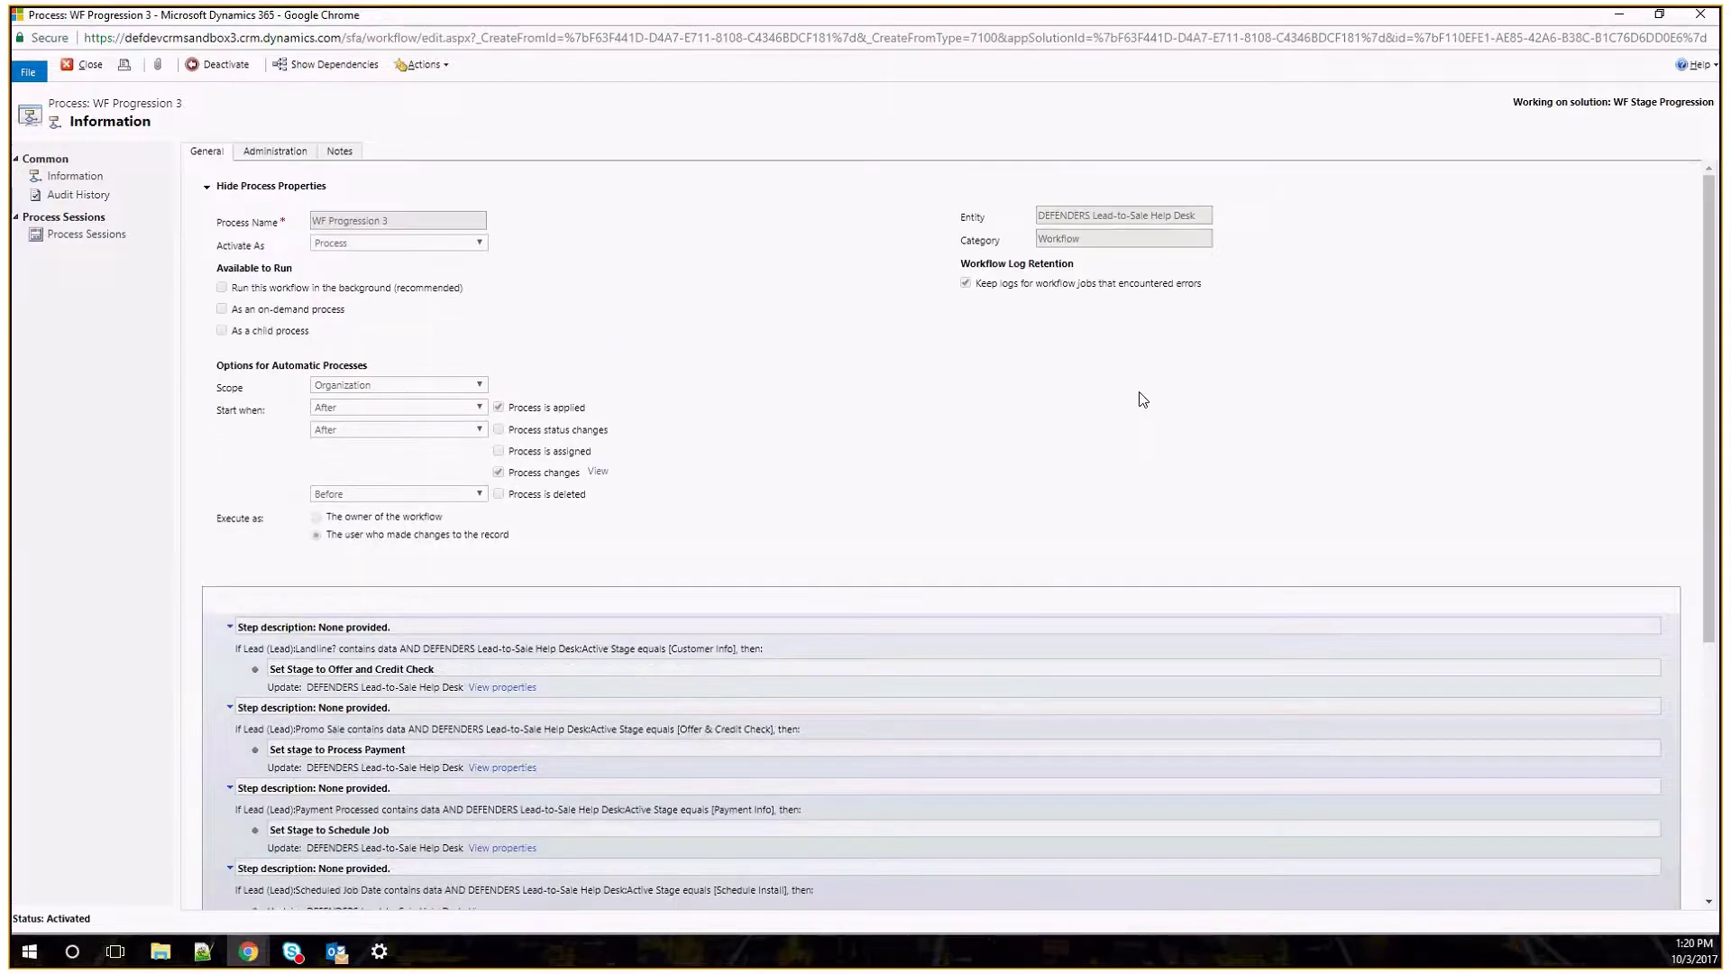
left_click_drag(1192, 220, 1035, 217)
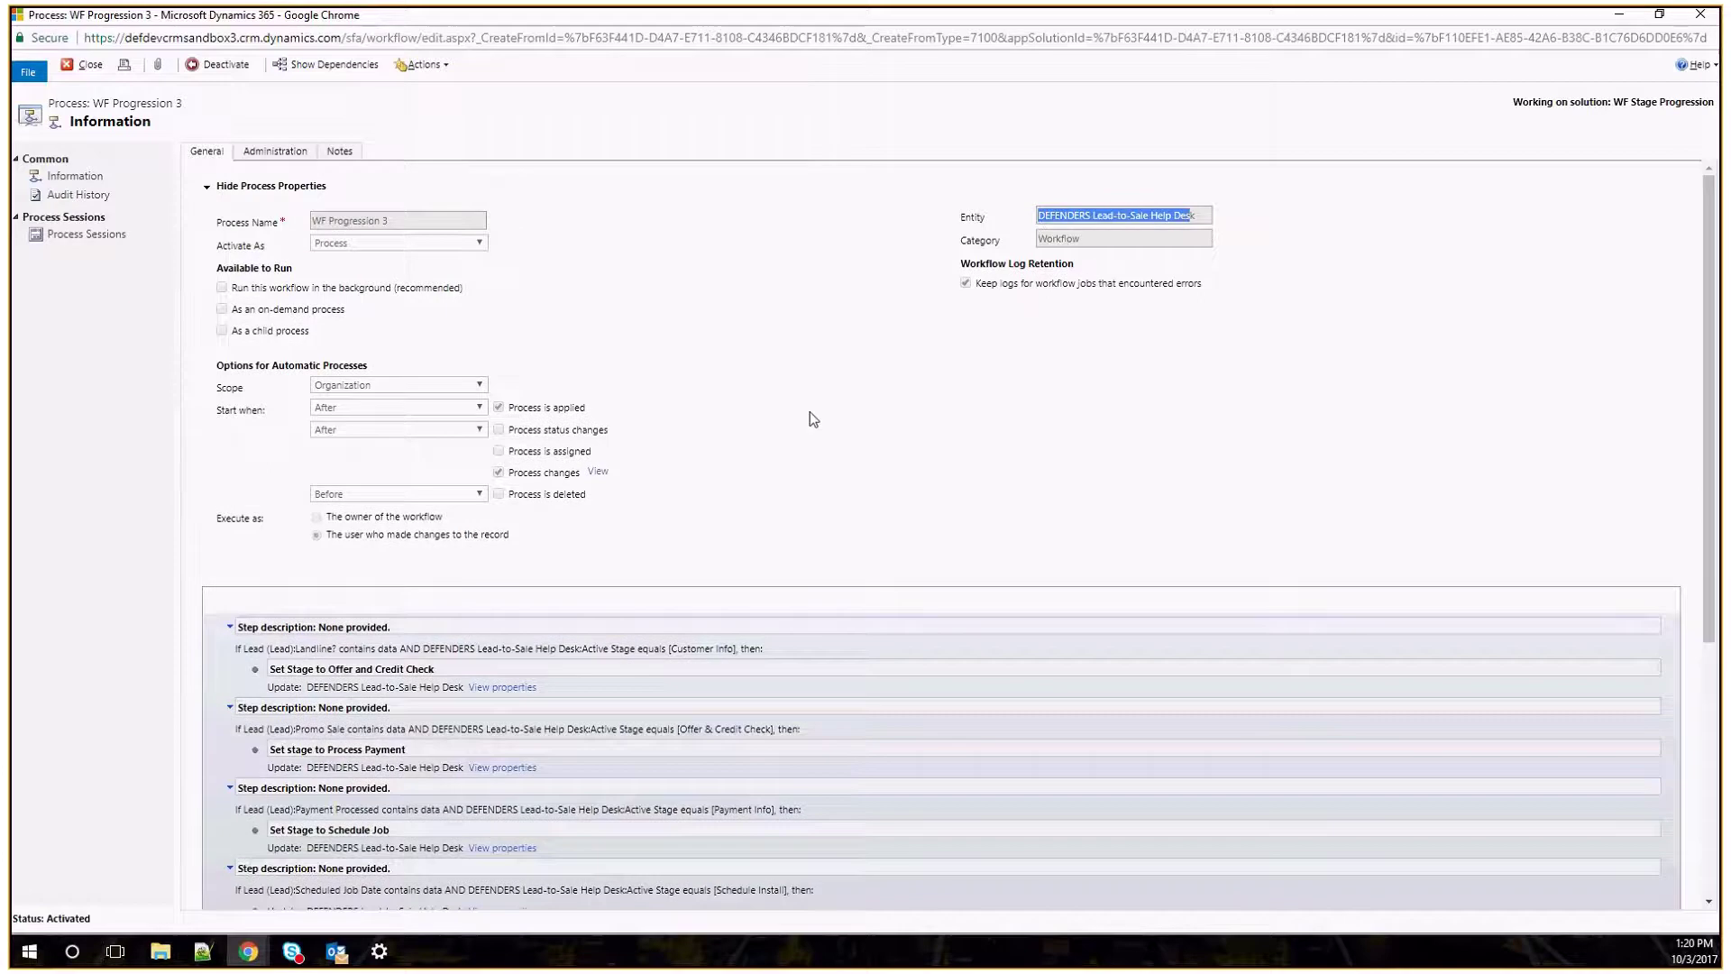
scroll(810, 412, "down", 1)
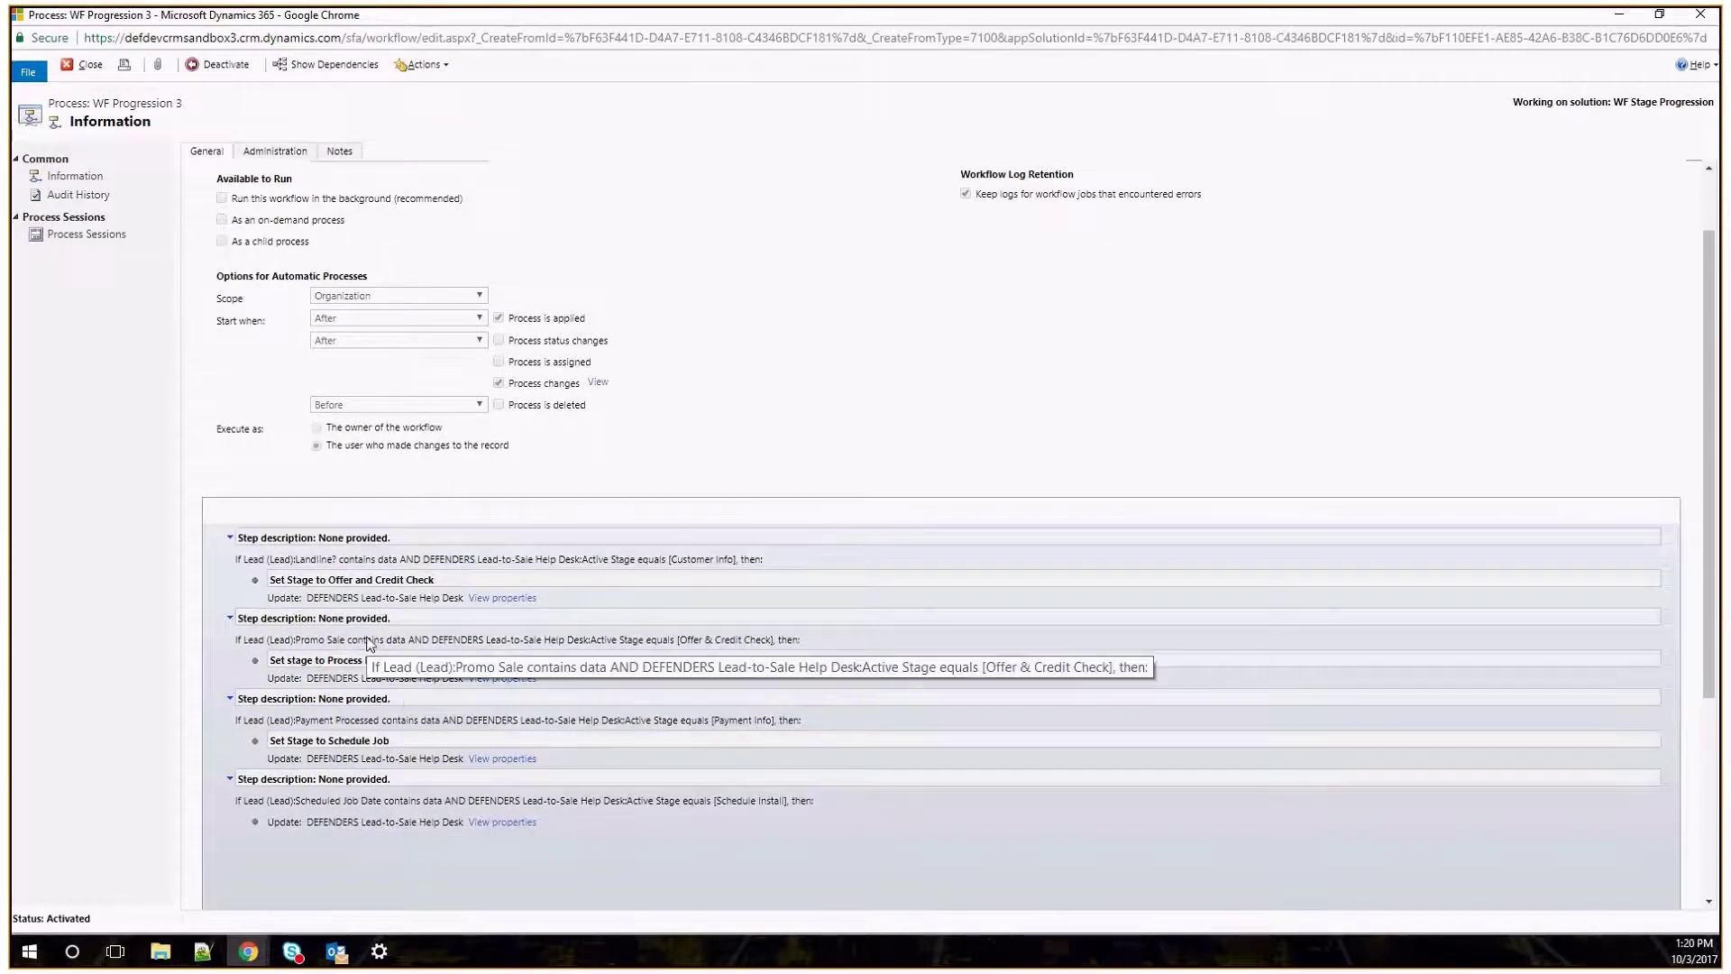
scroll(1053, 444, "up", 1)
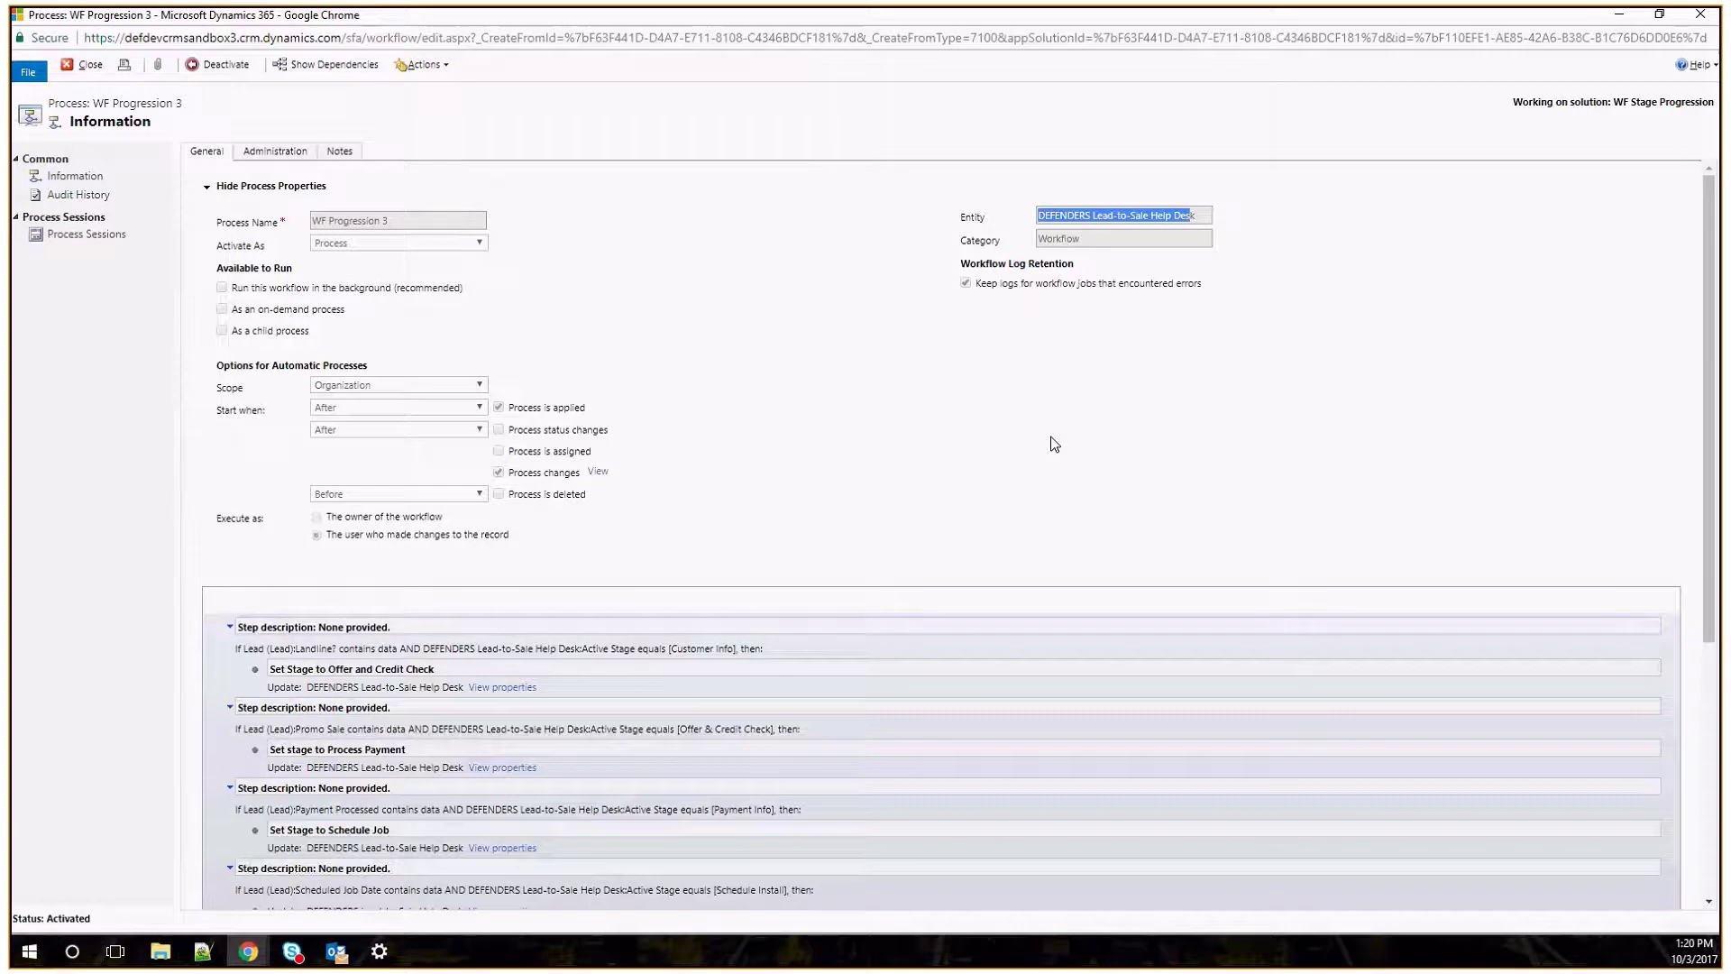
scroll(1054, 444, "down", 1)
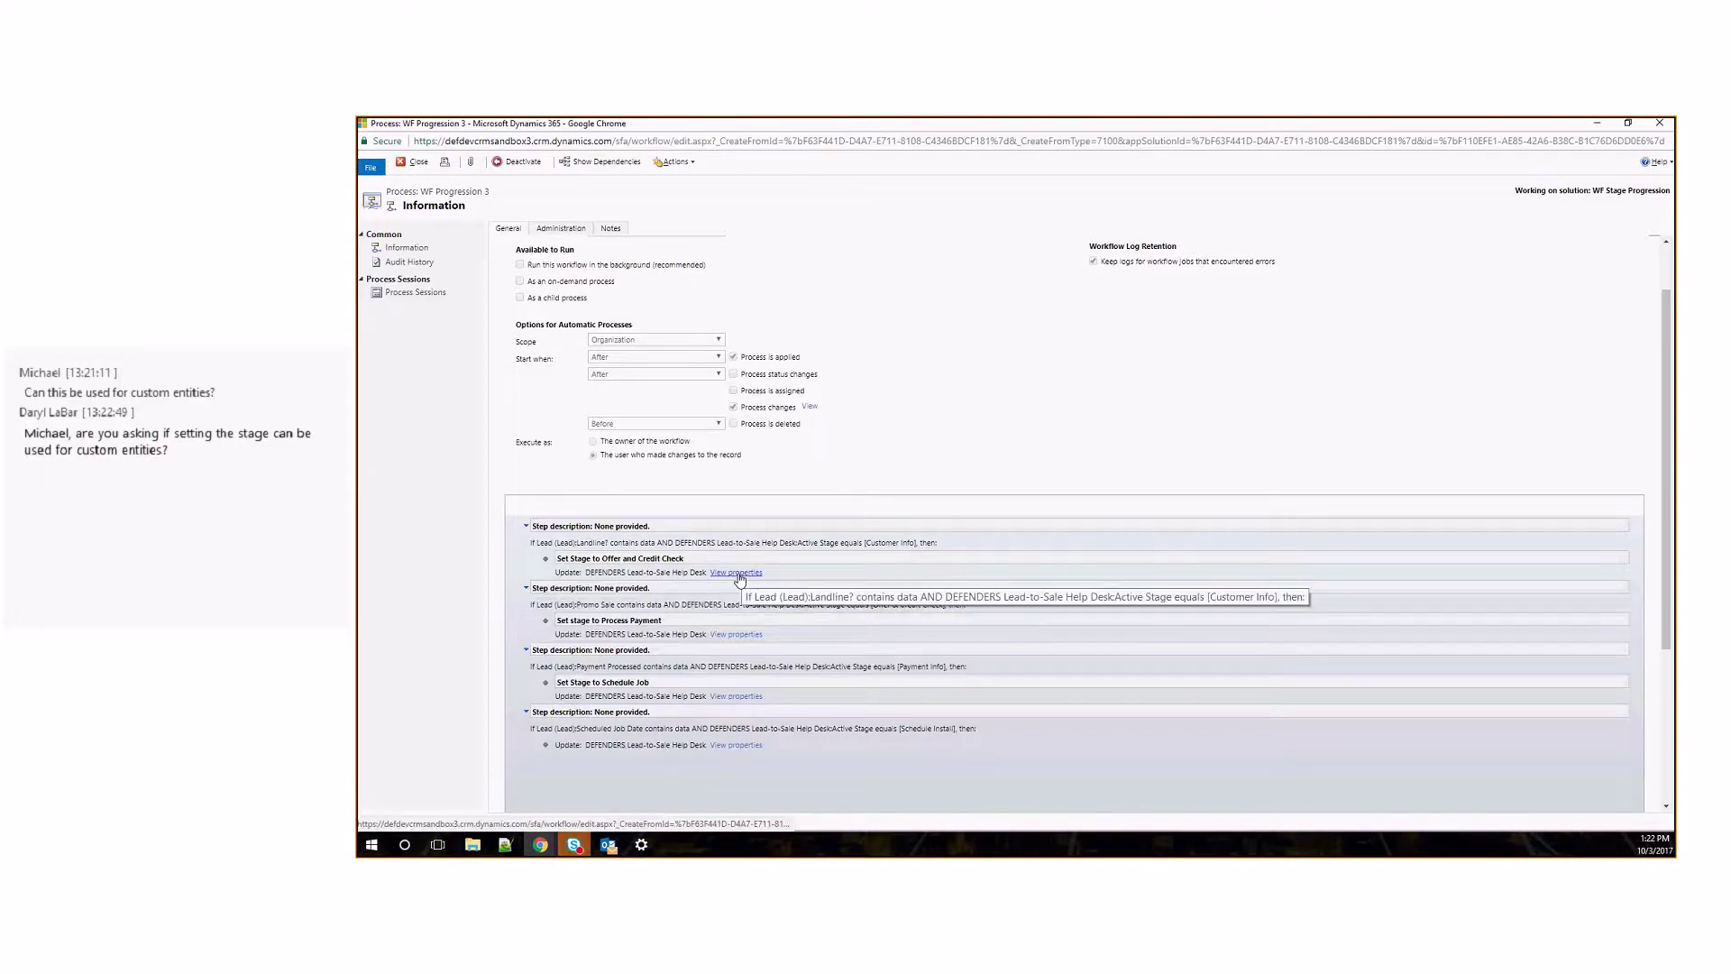
From the user record's window, go to the Dynamics 365 home page, open the defdevcrmsandbox3 app, and dismiss the error dialog
left_click(541, 845)
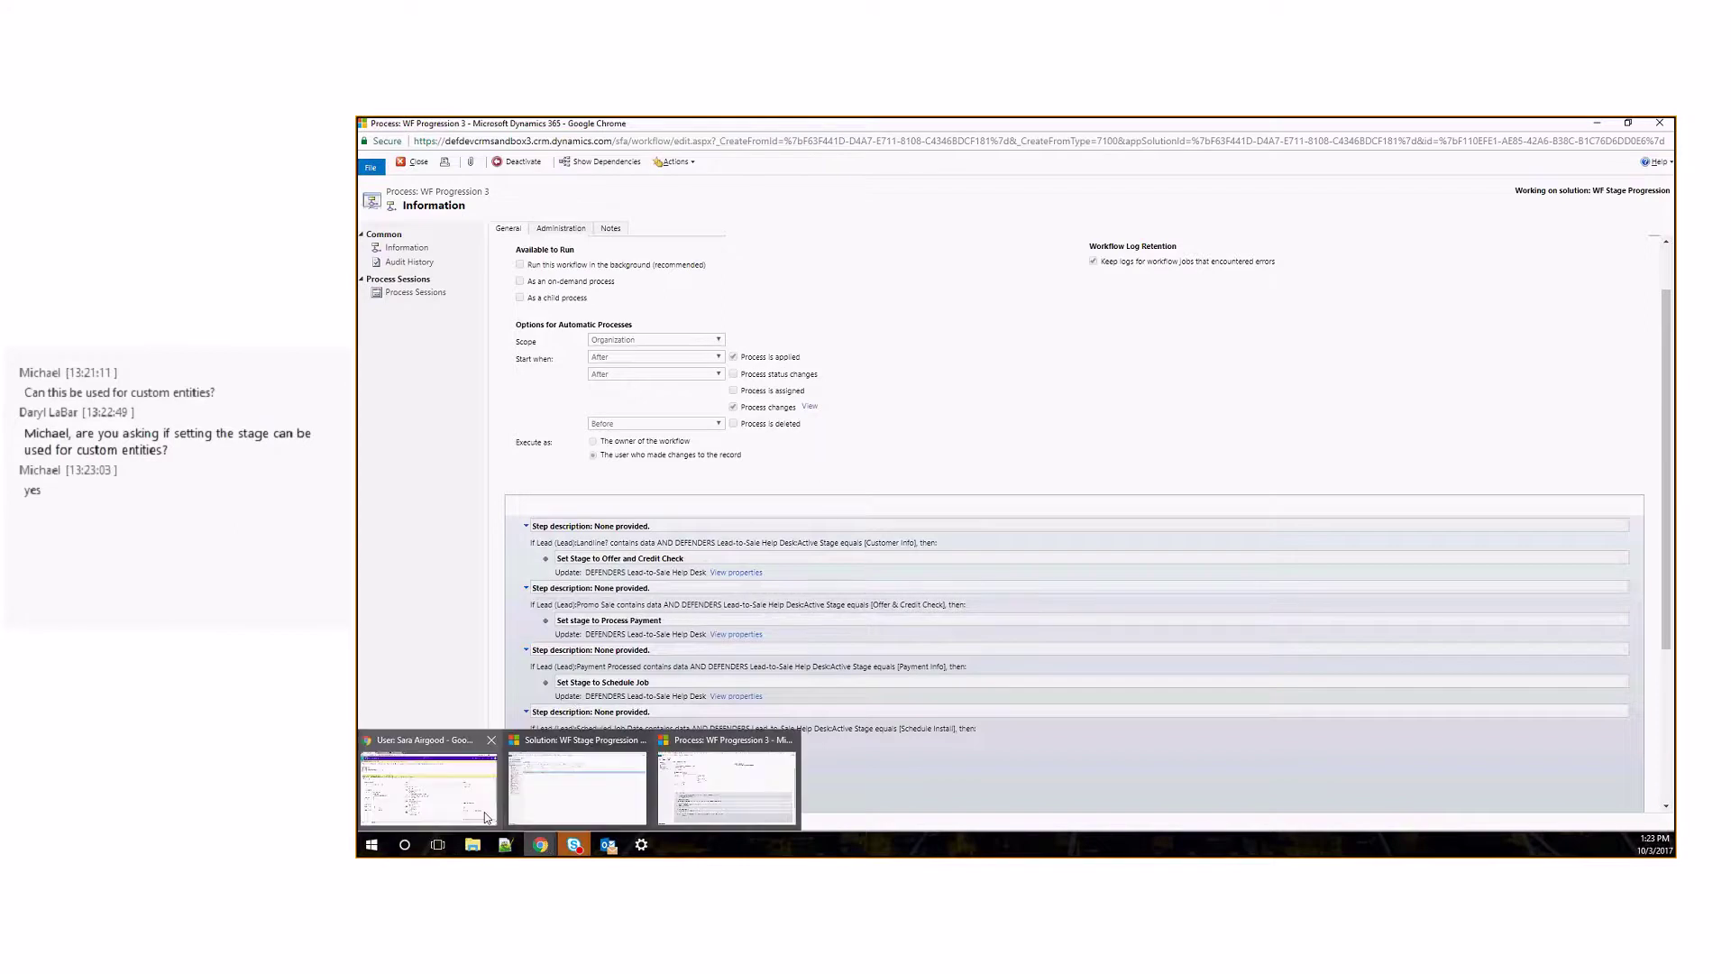
left_click(433, 780)
left_click(556, 147)
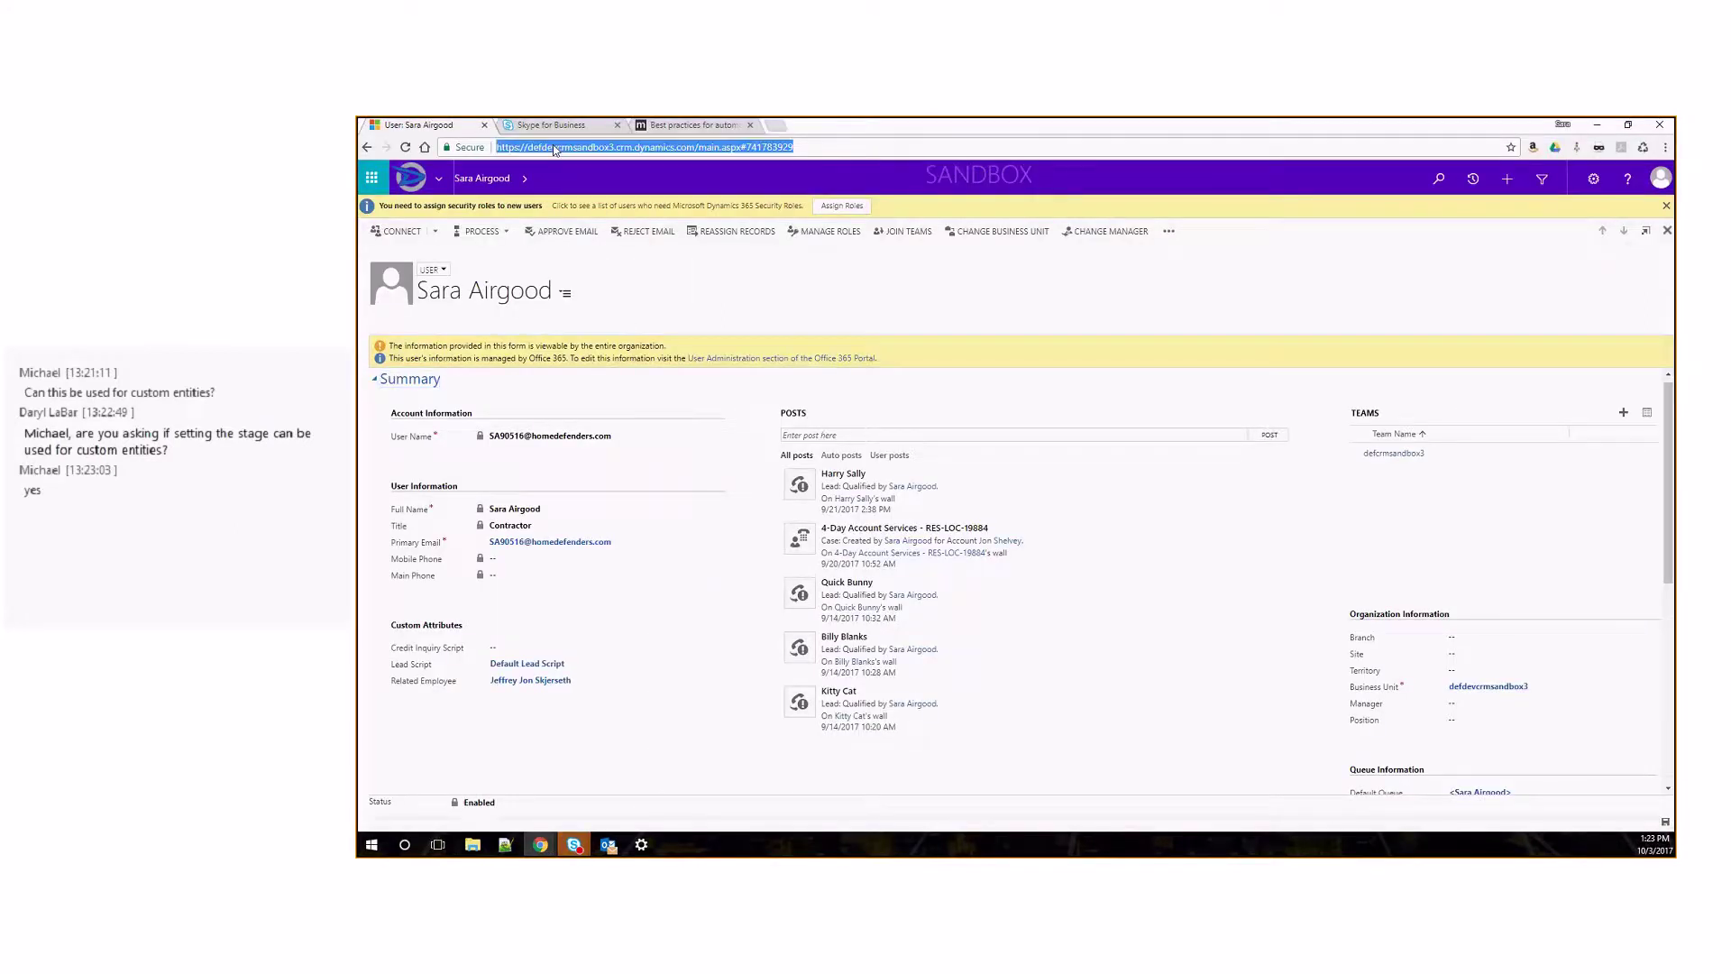
type("home")
key("Return")
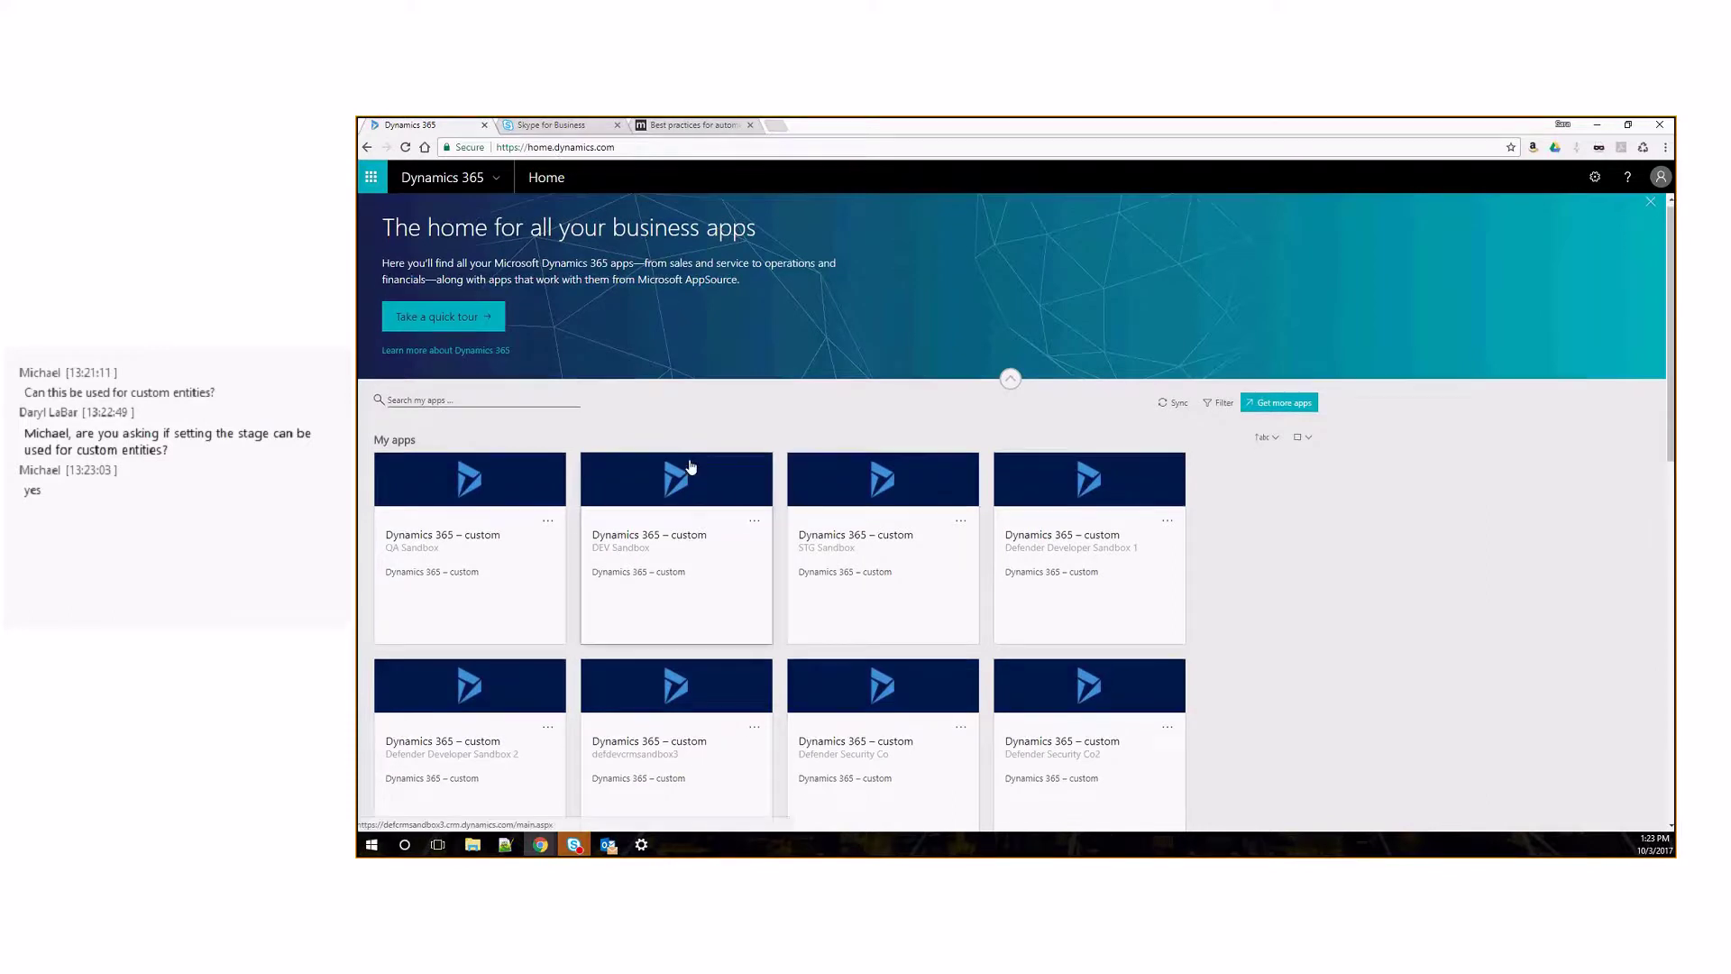
scroll(667, 658, "down", 1)
left_click(667, 659)
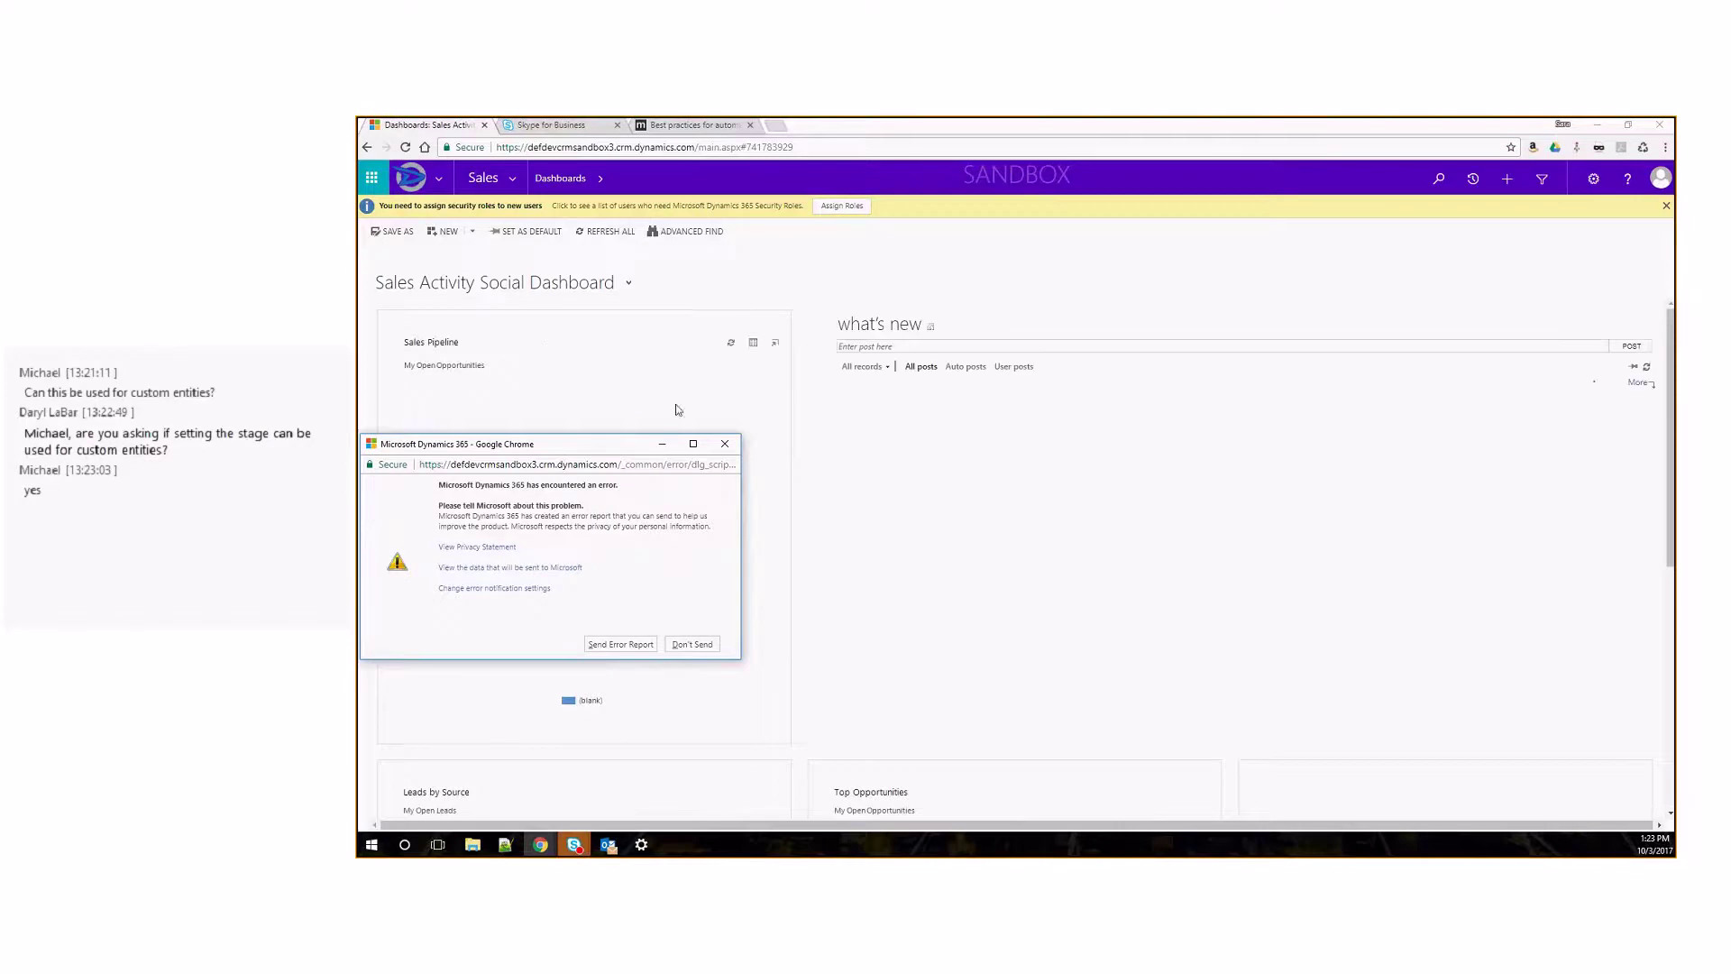
left_click(724, 444)
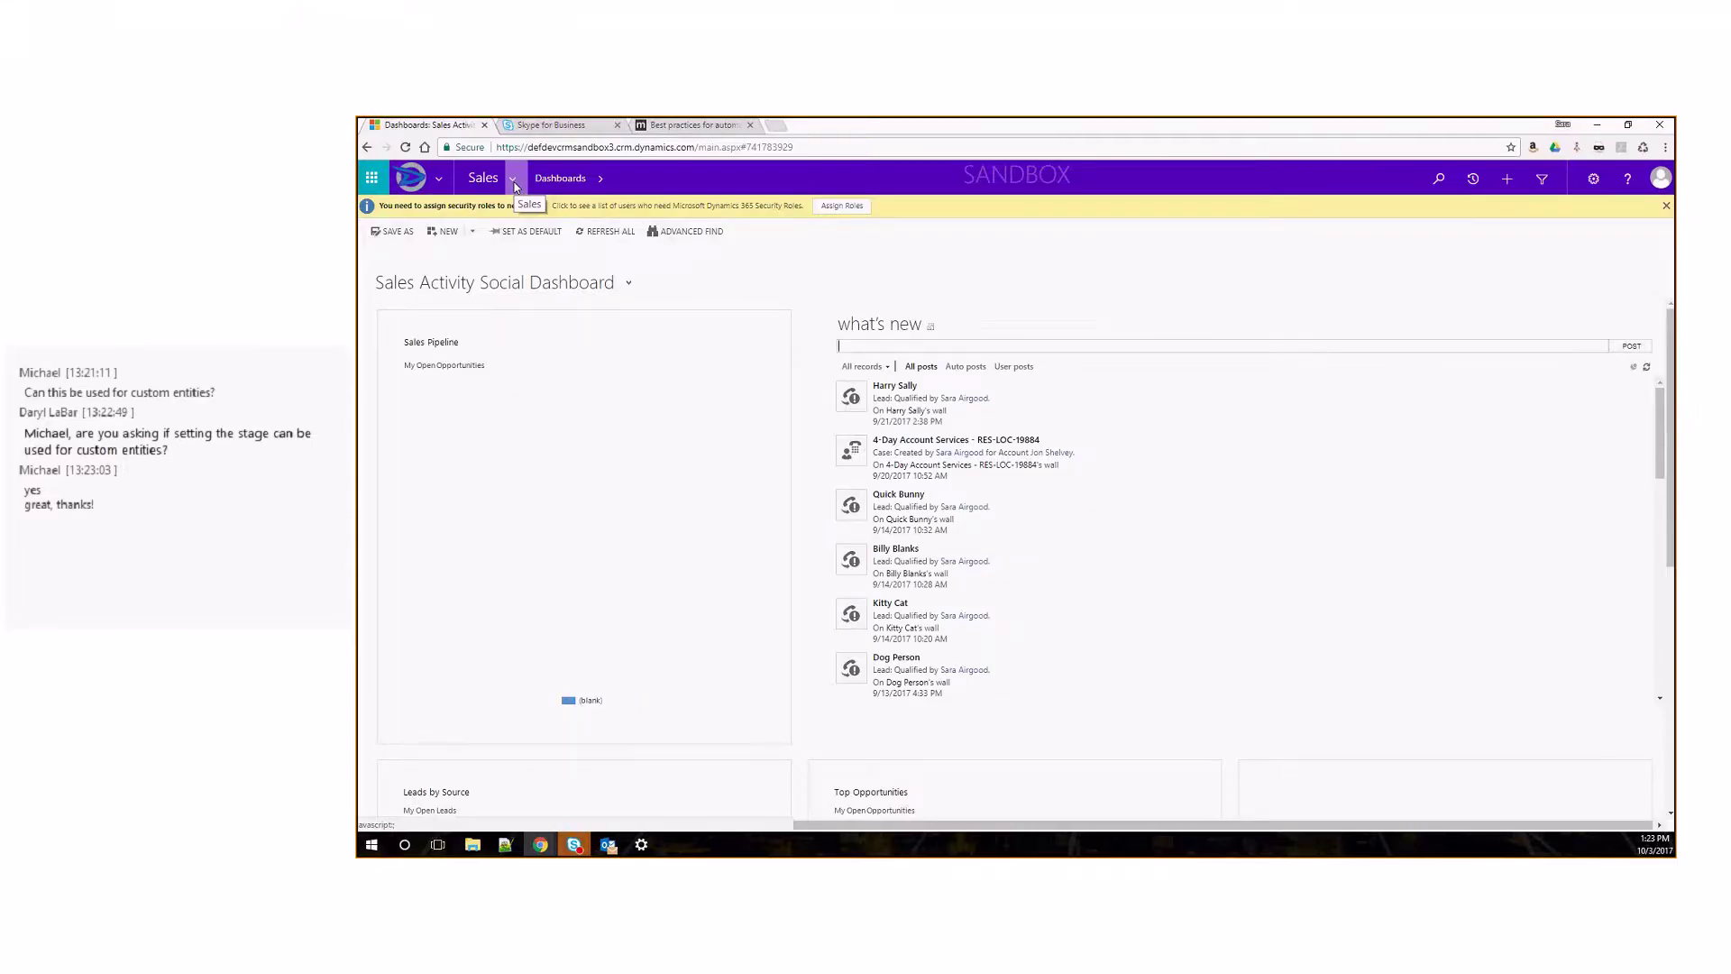
Open the most recently created lead from the Sales area's My Open Leads, and reload it with a cleared cache
left_click(516, 186)
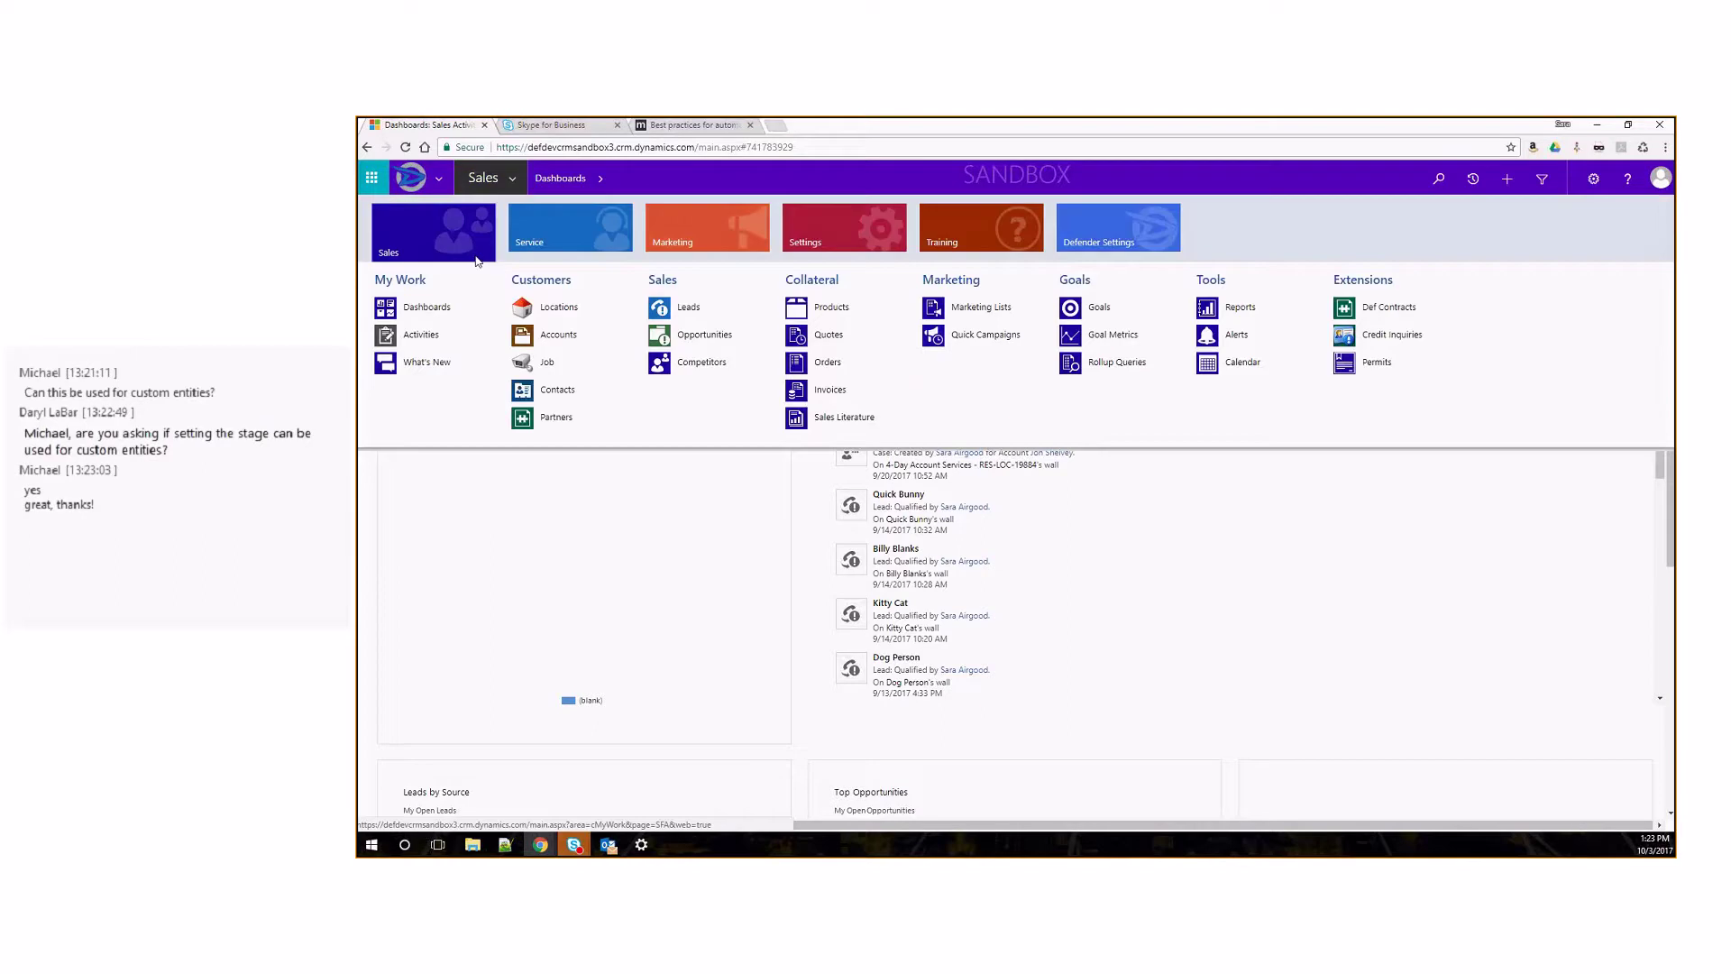
left_click(708, 309)
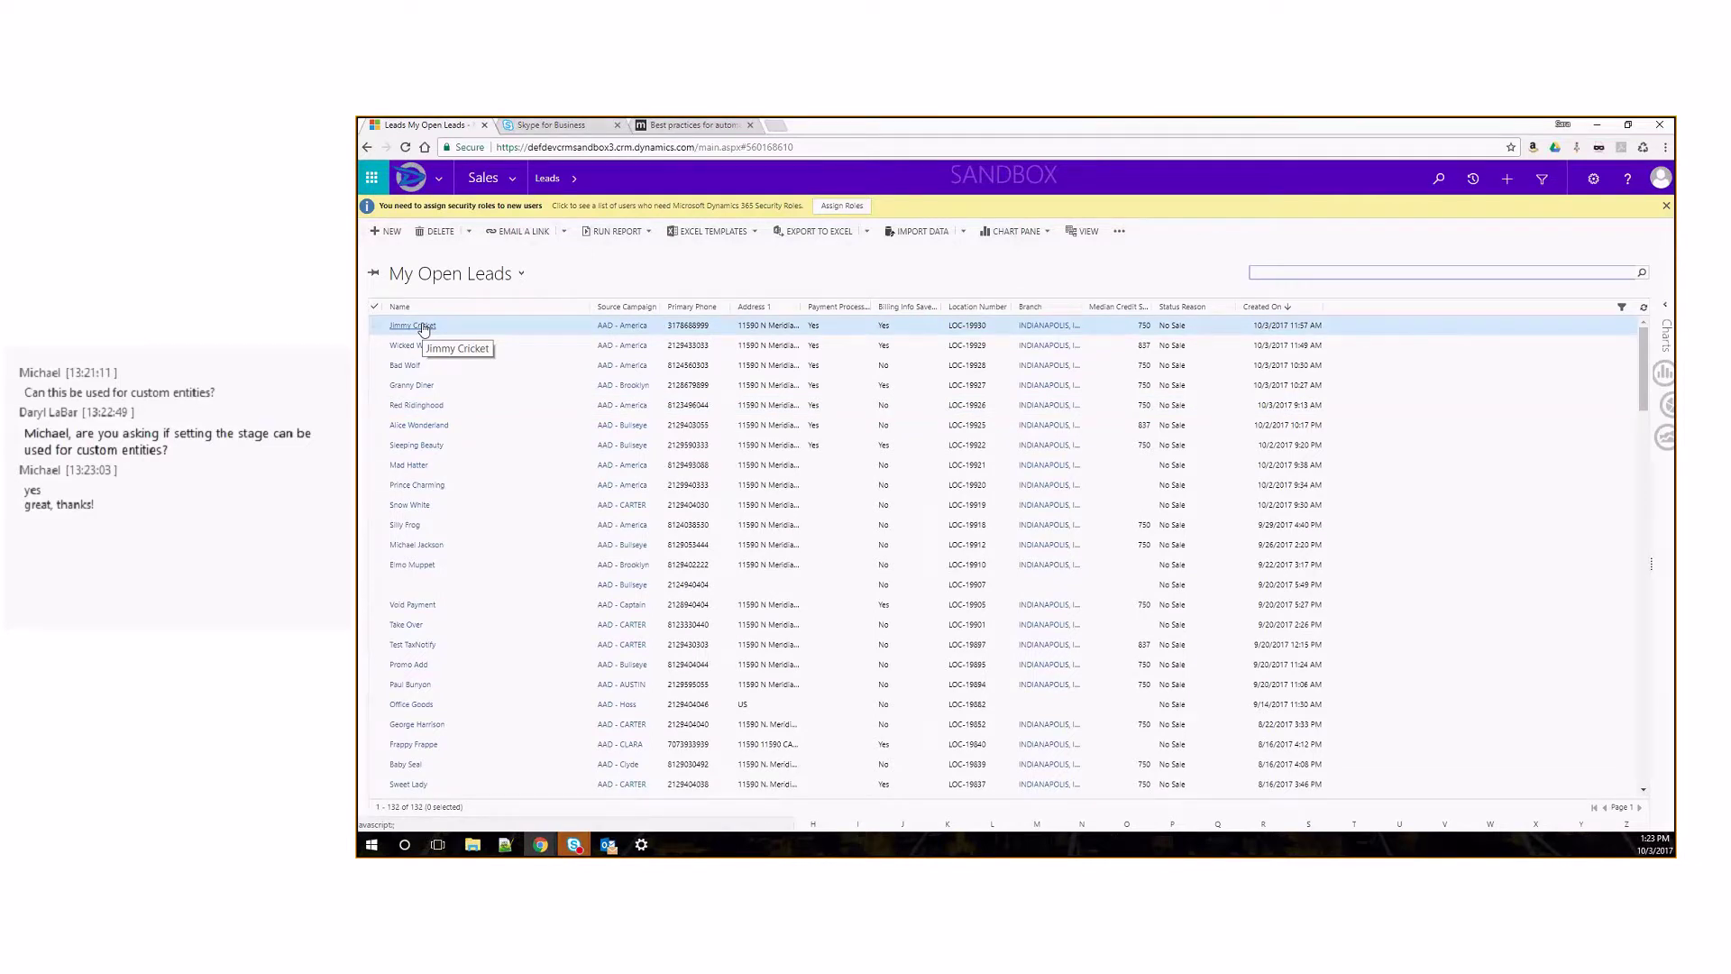
left_click(423, 326)
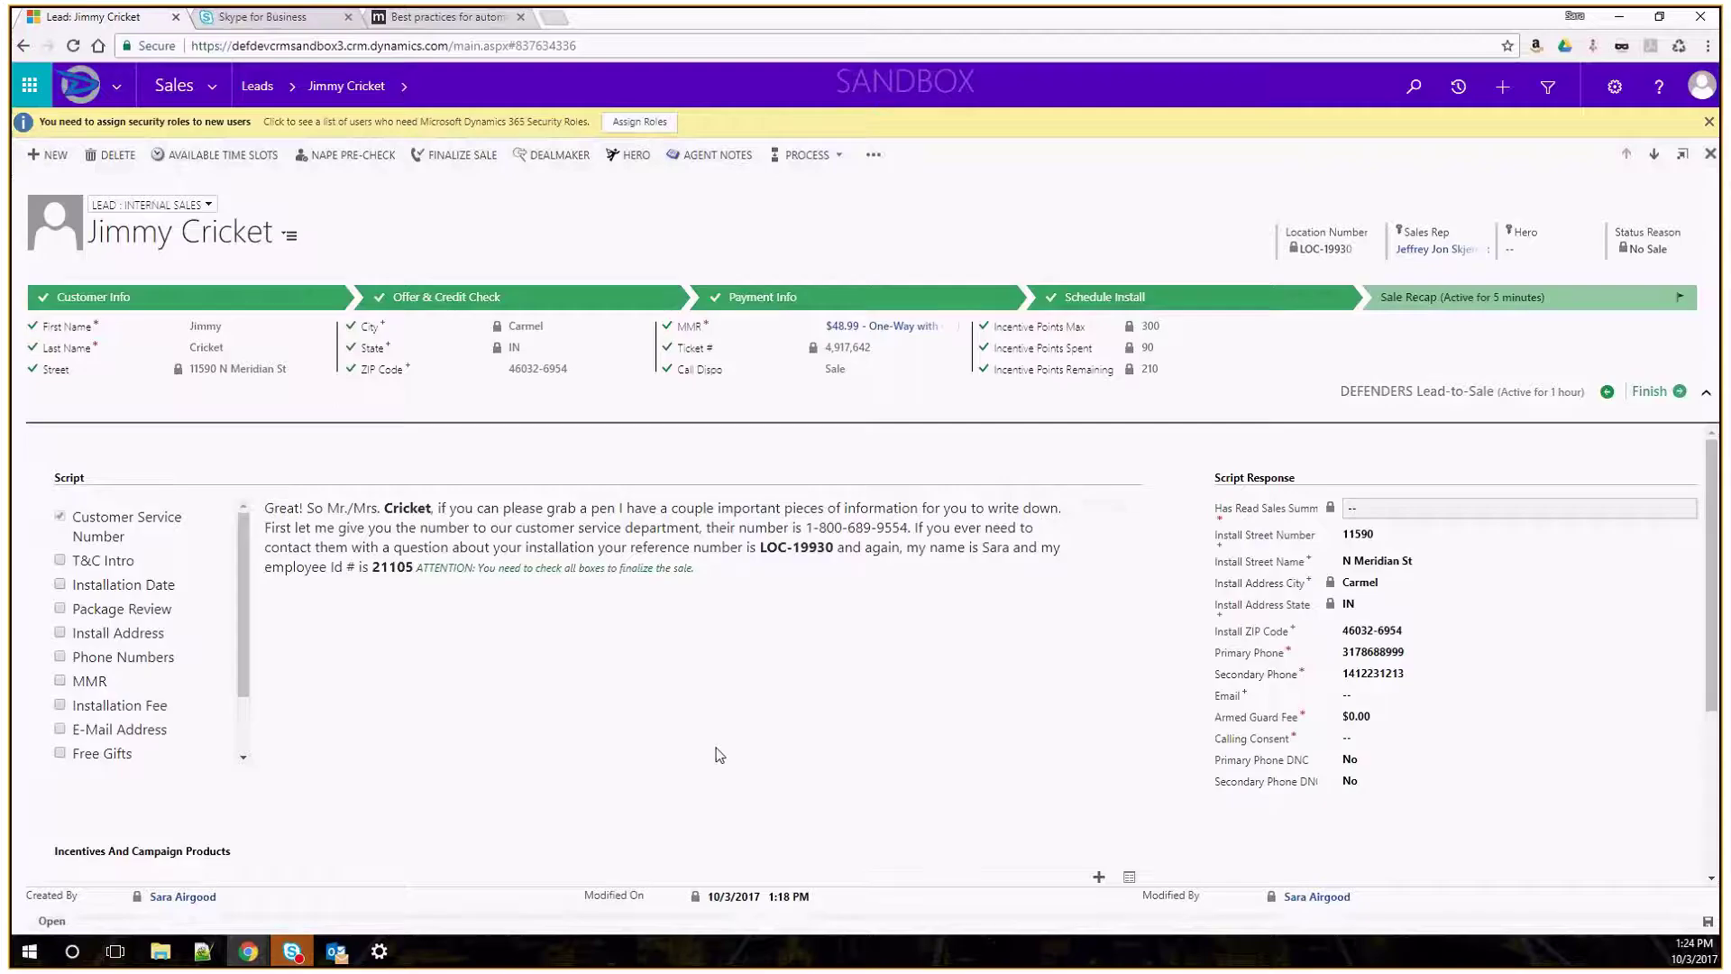
left_click(334, 952)
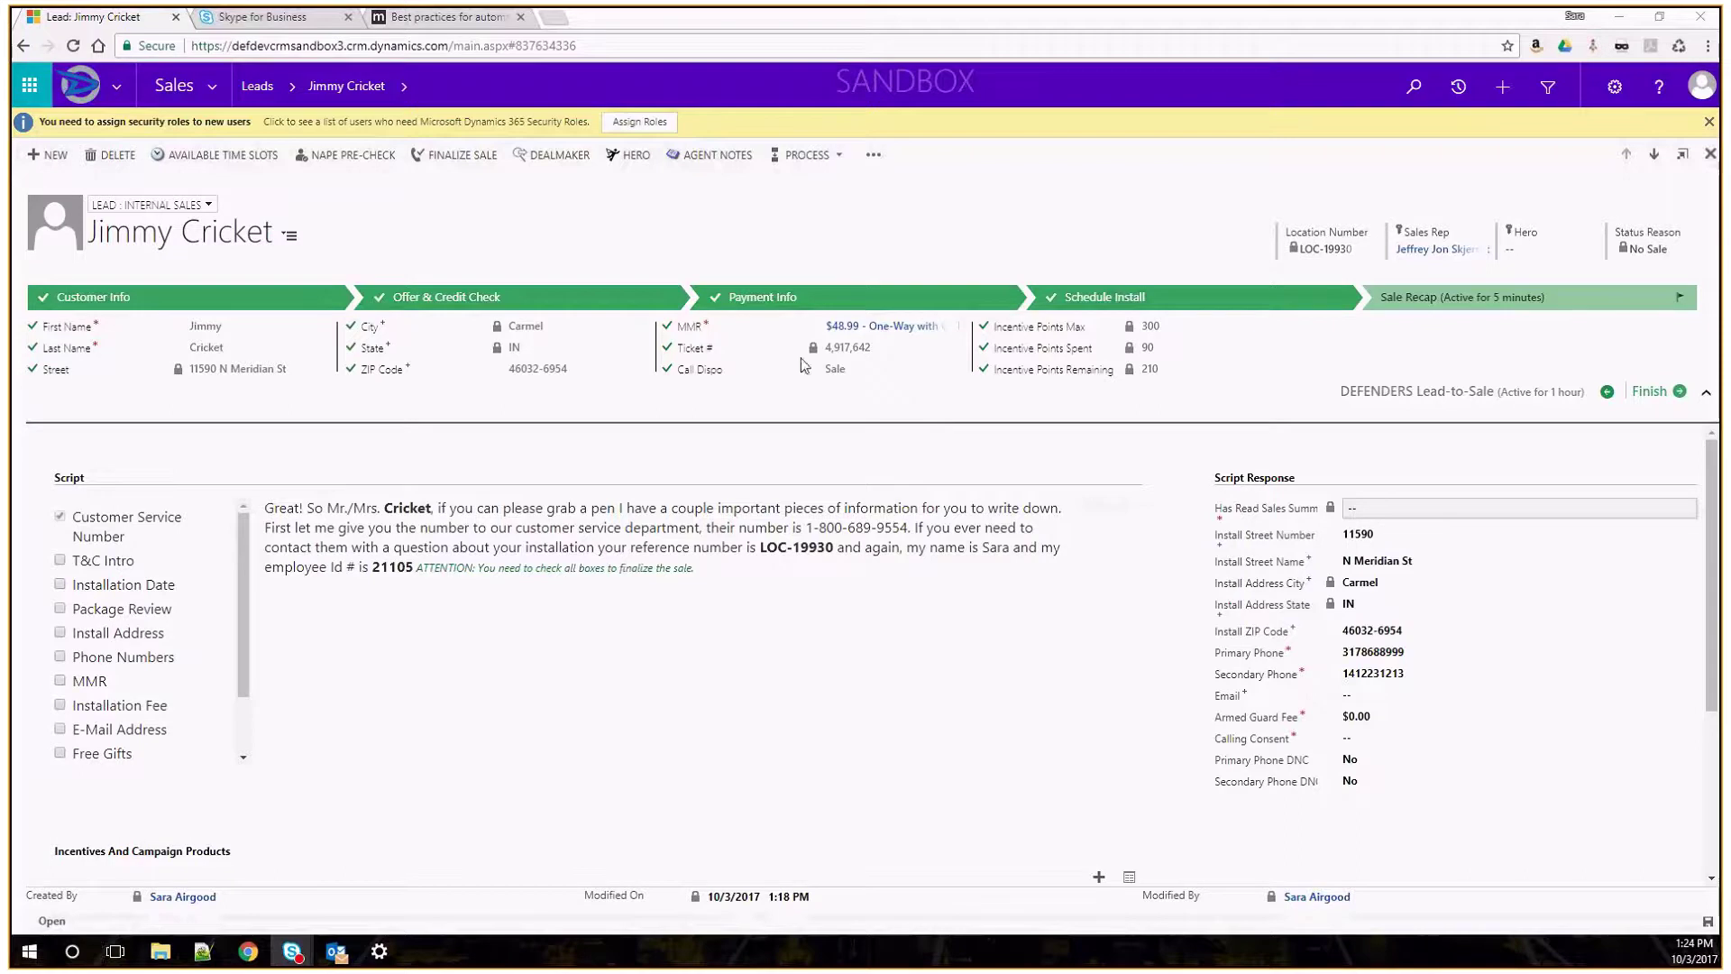
left_click(831, 668)
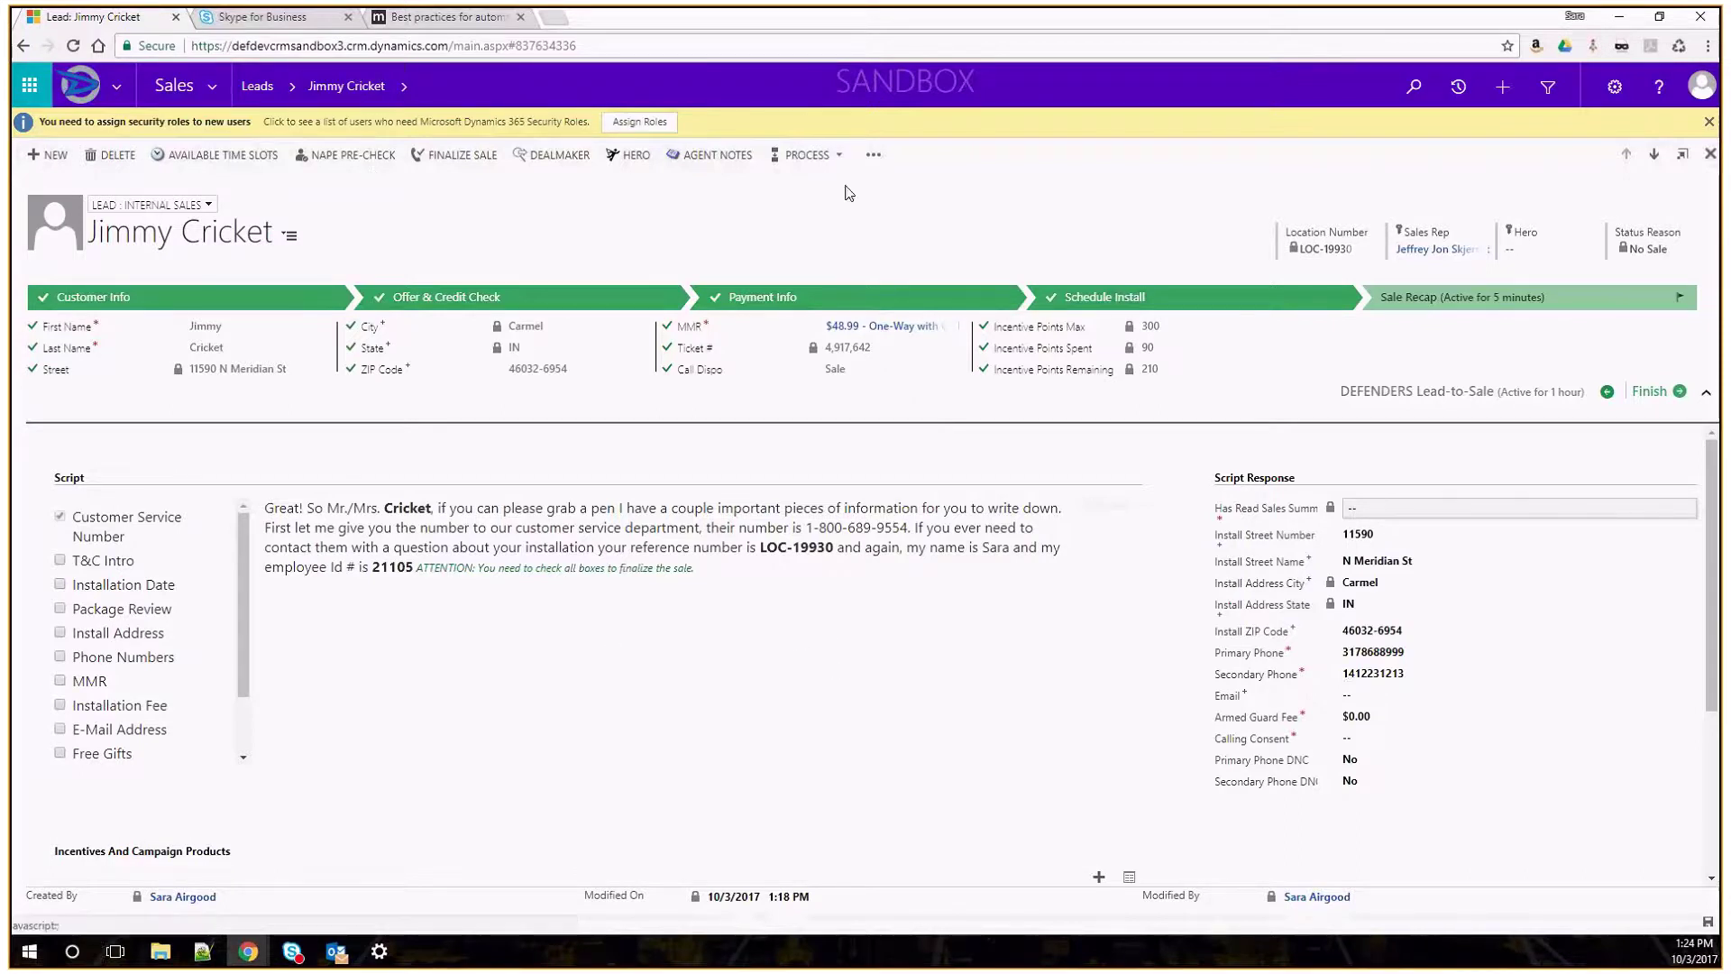
left_click(1679, 45)
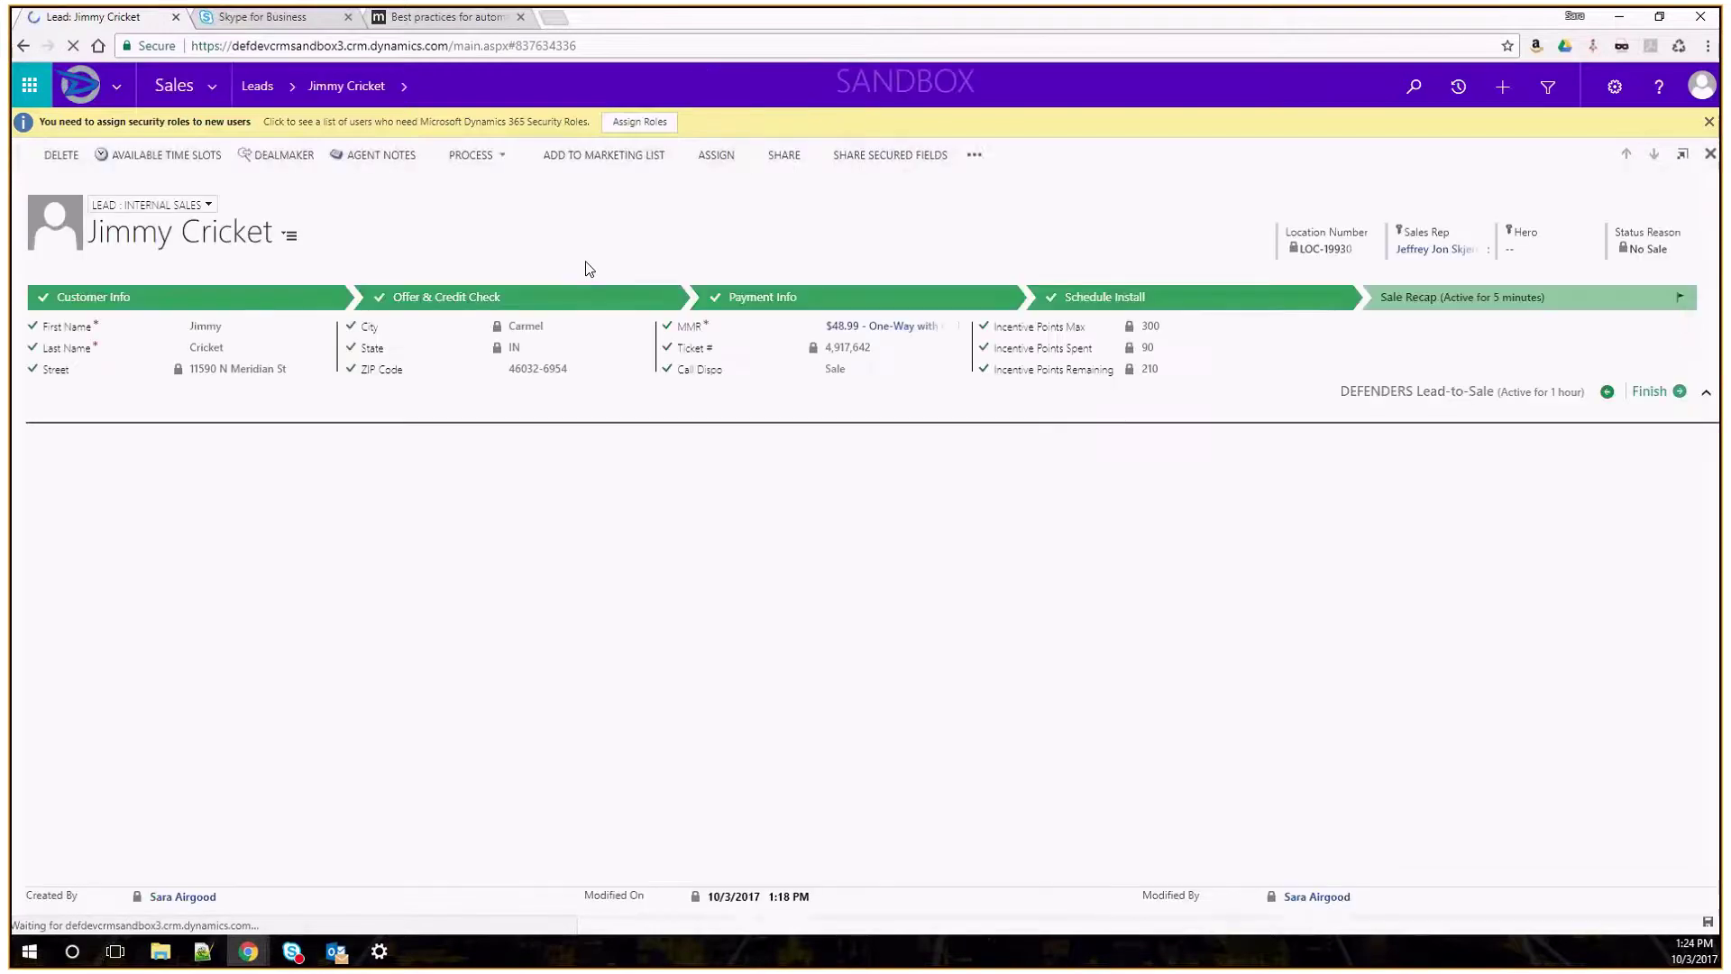
Return to My Open Leads and open the second most recently created lead, location number LOC-19929
left_click(218, 90)
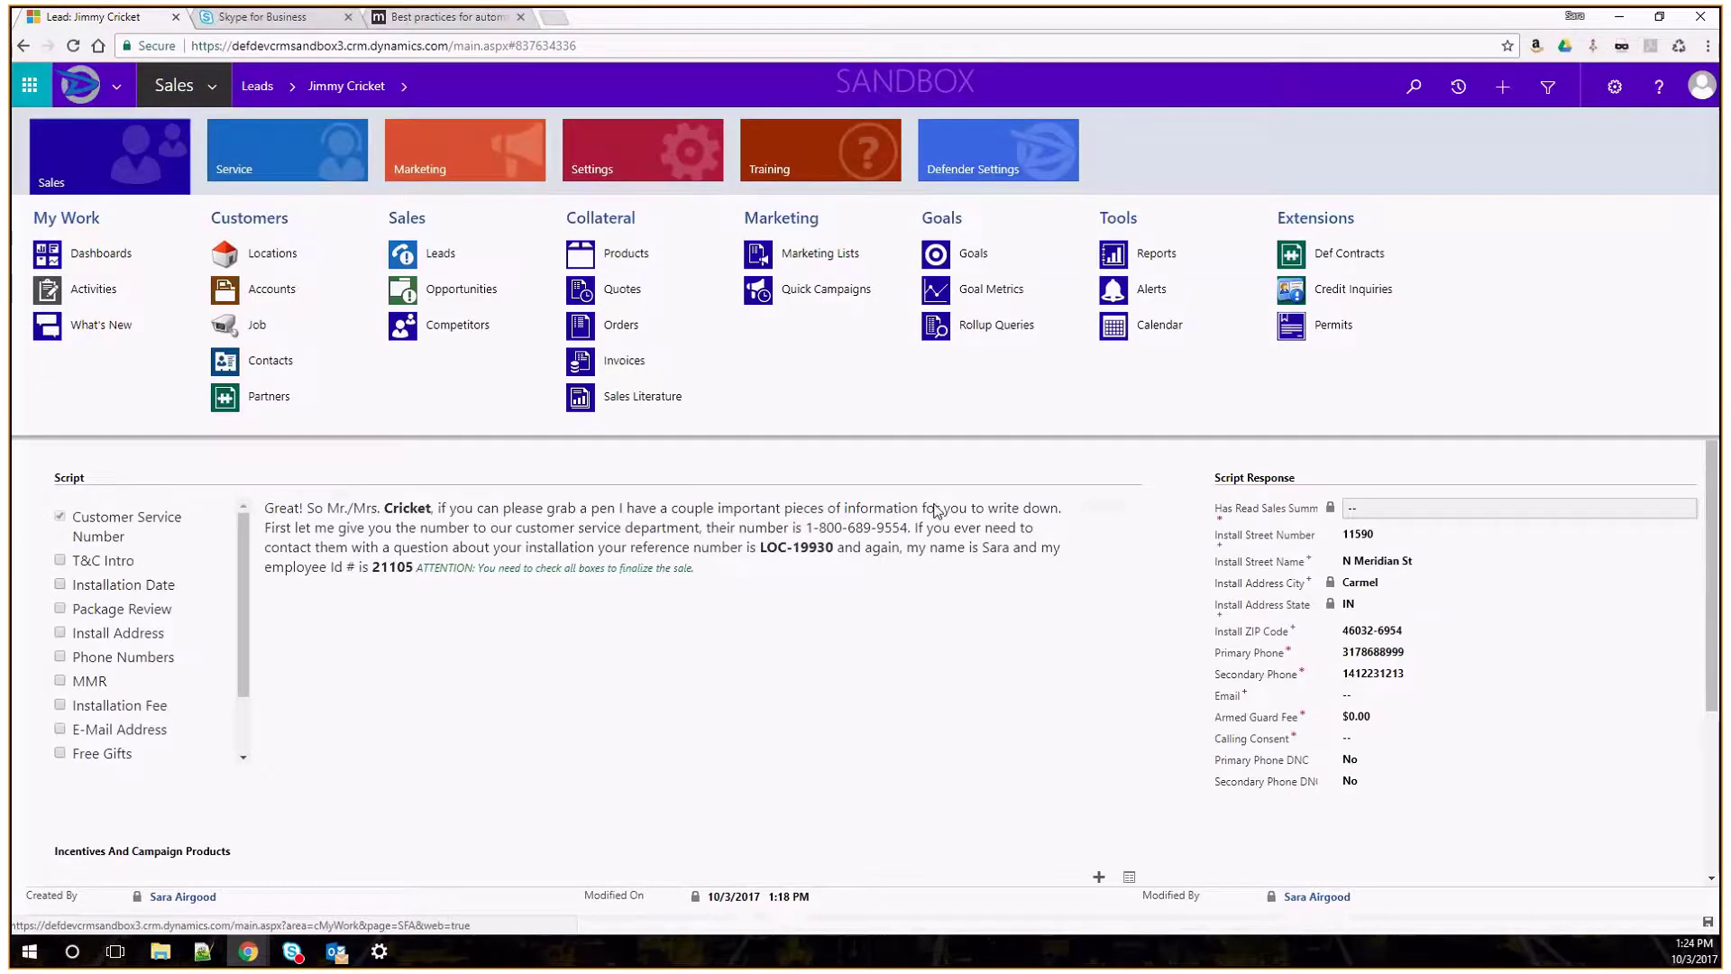
left_click(215, 92)
left_click(291, 87)
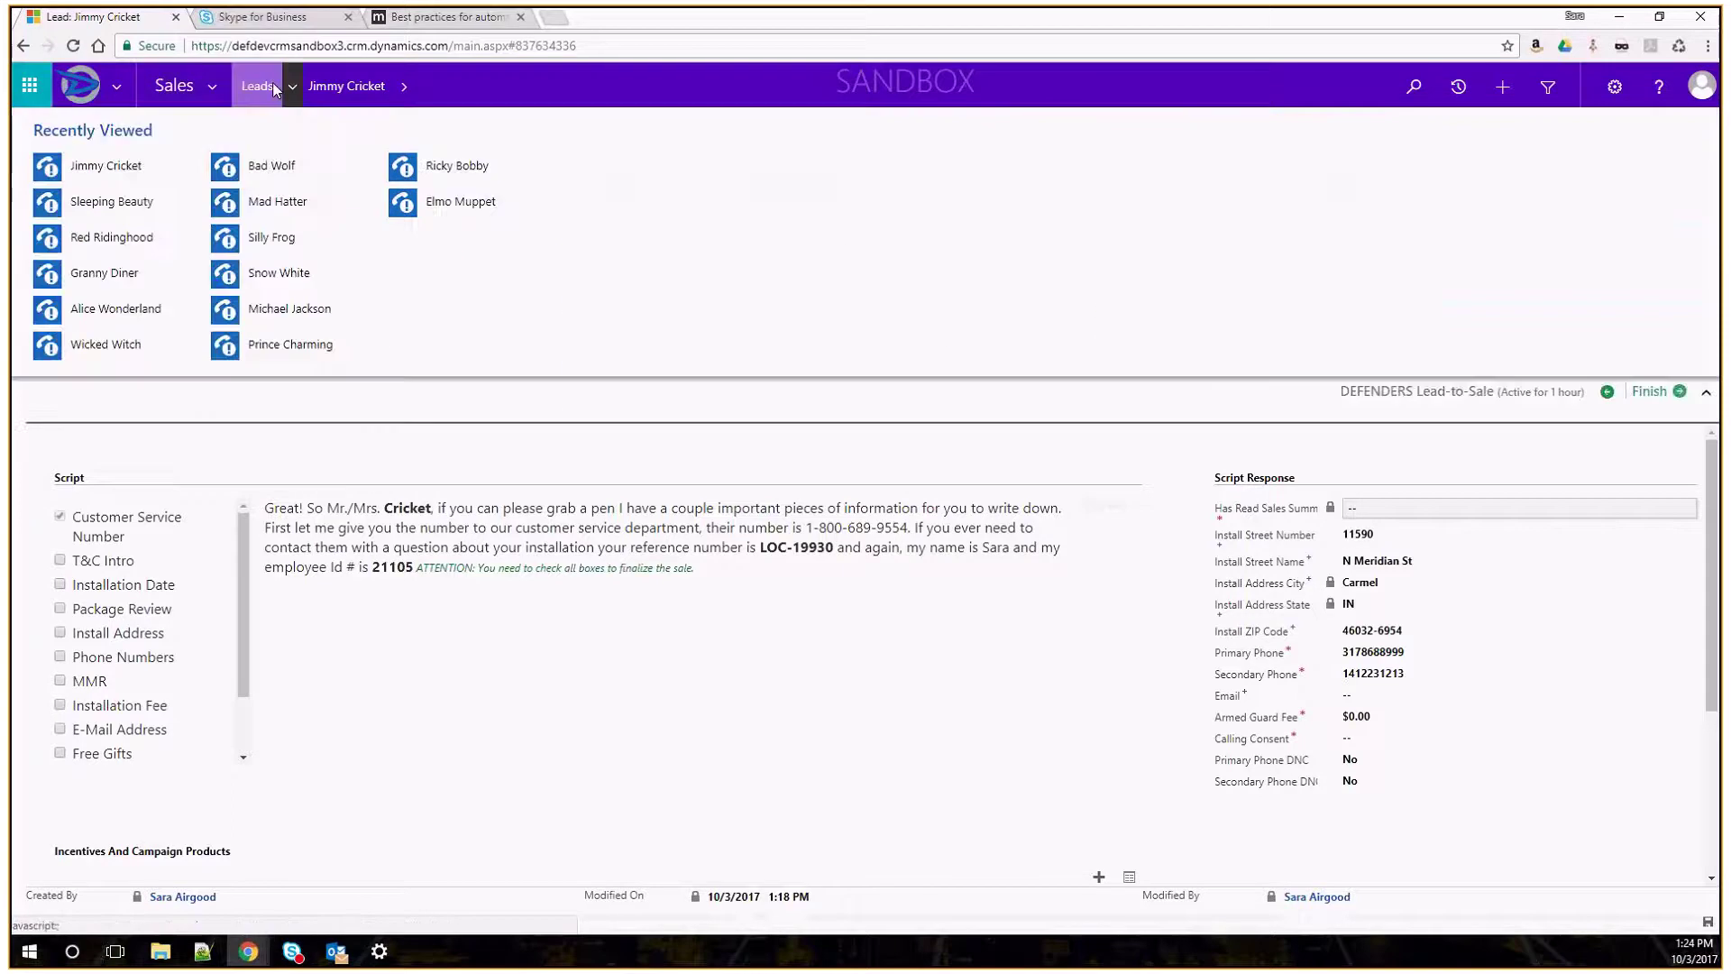
left_click(258, 86)
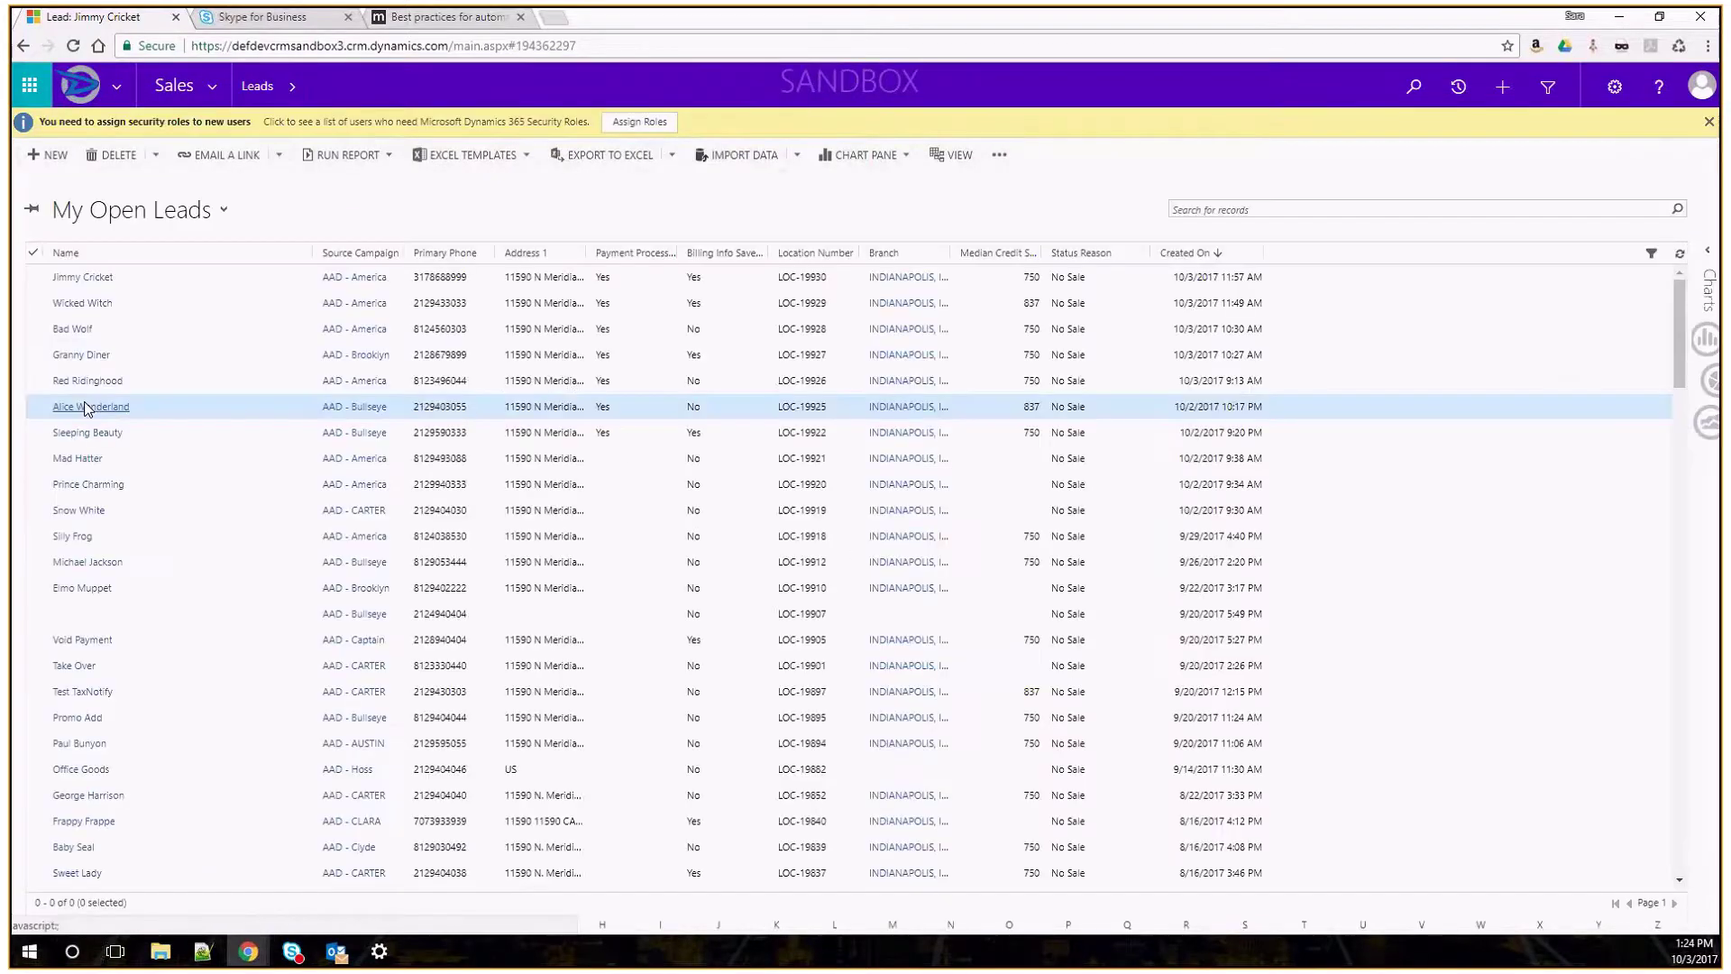
double_click(707, 354)
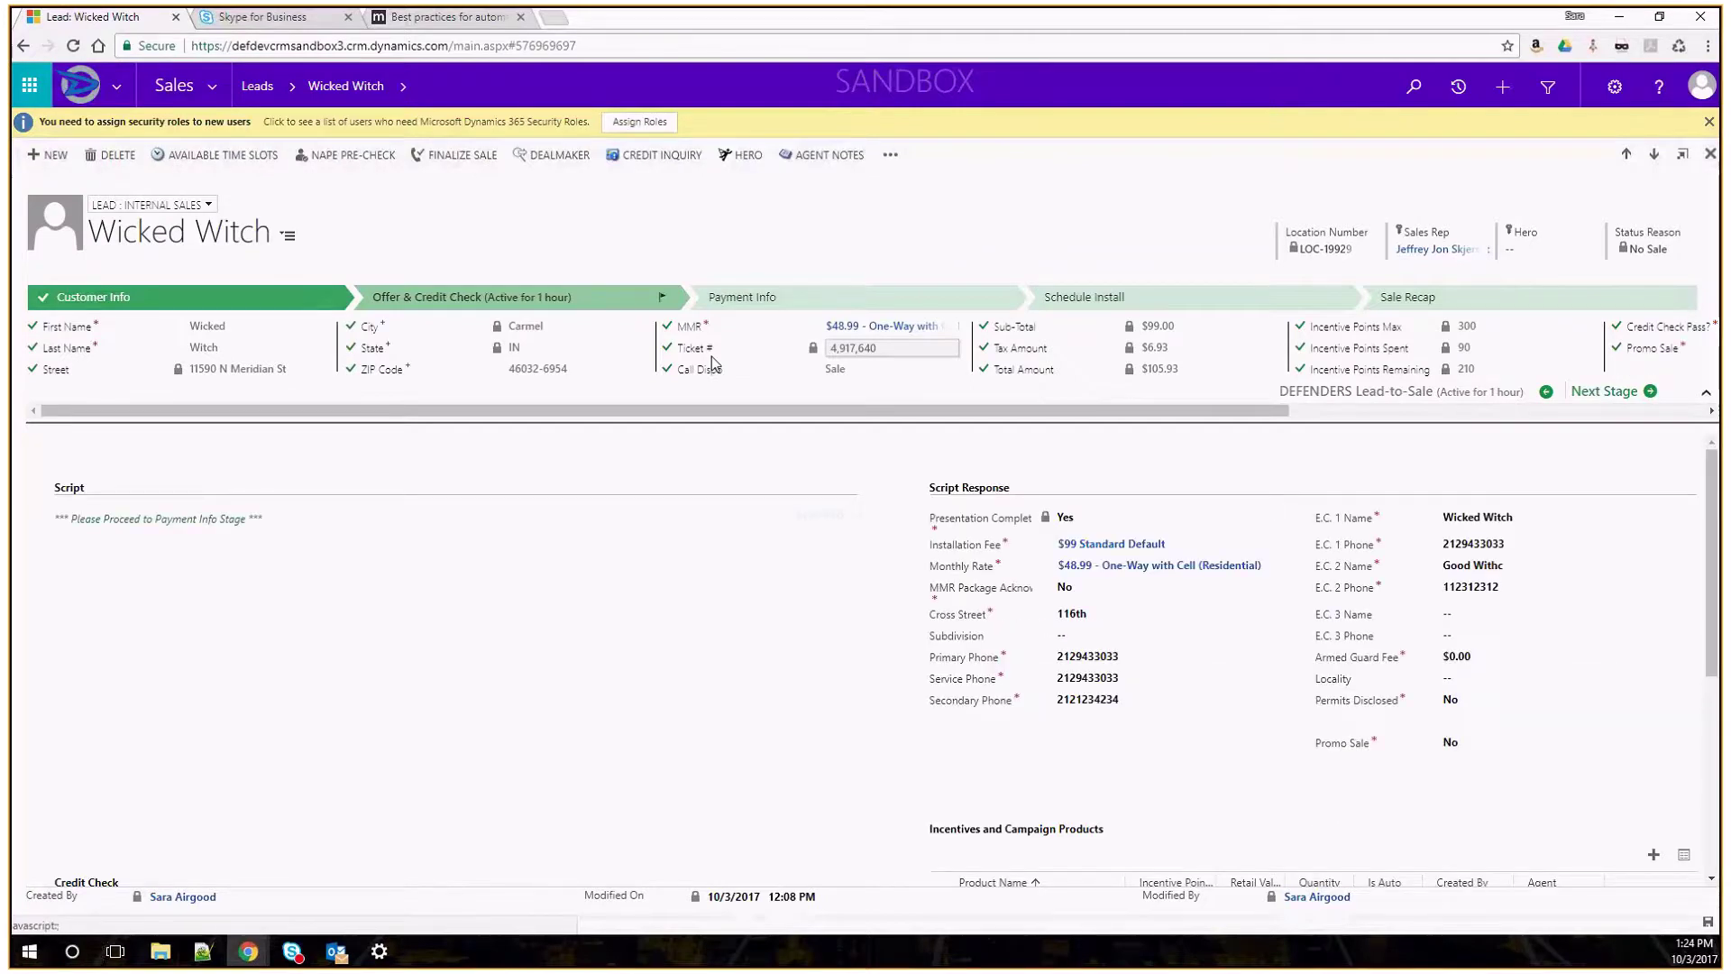
Bring up the WF Progression 3 process window to check its stage conditions, and minimize it
mouse_move(248, 951)
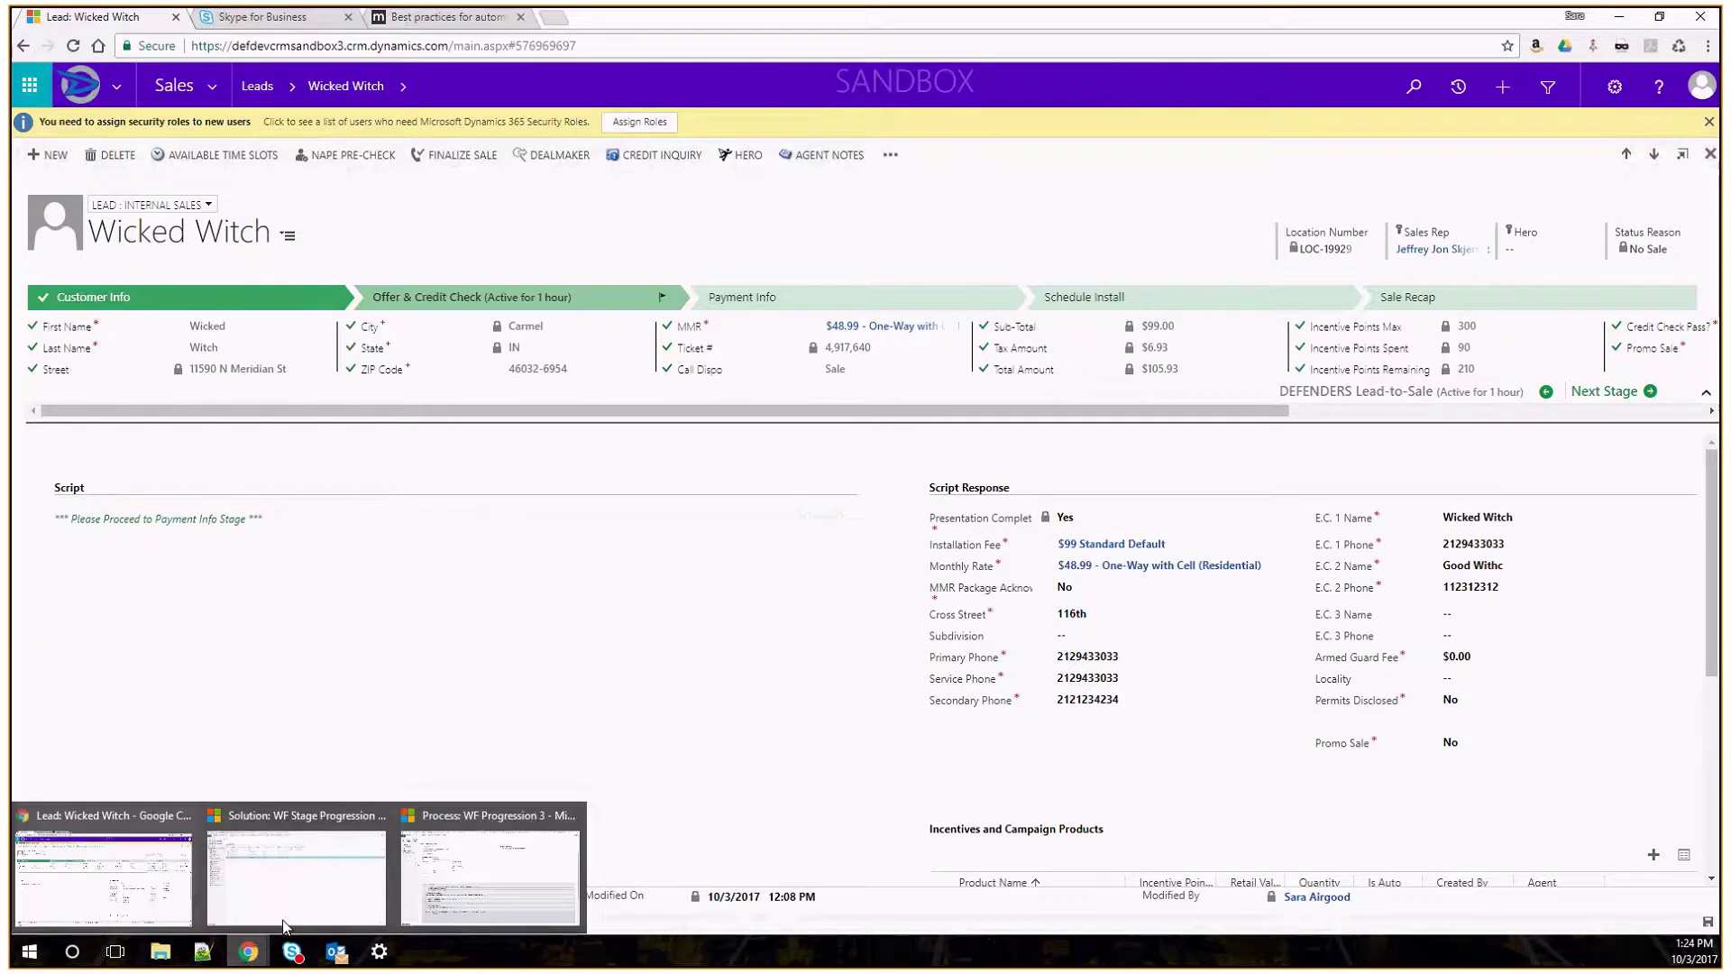
left_click(422, 839)
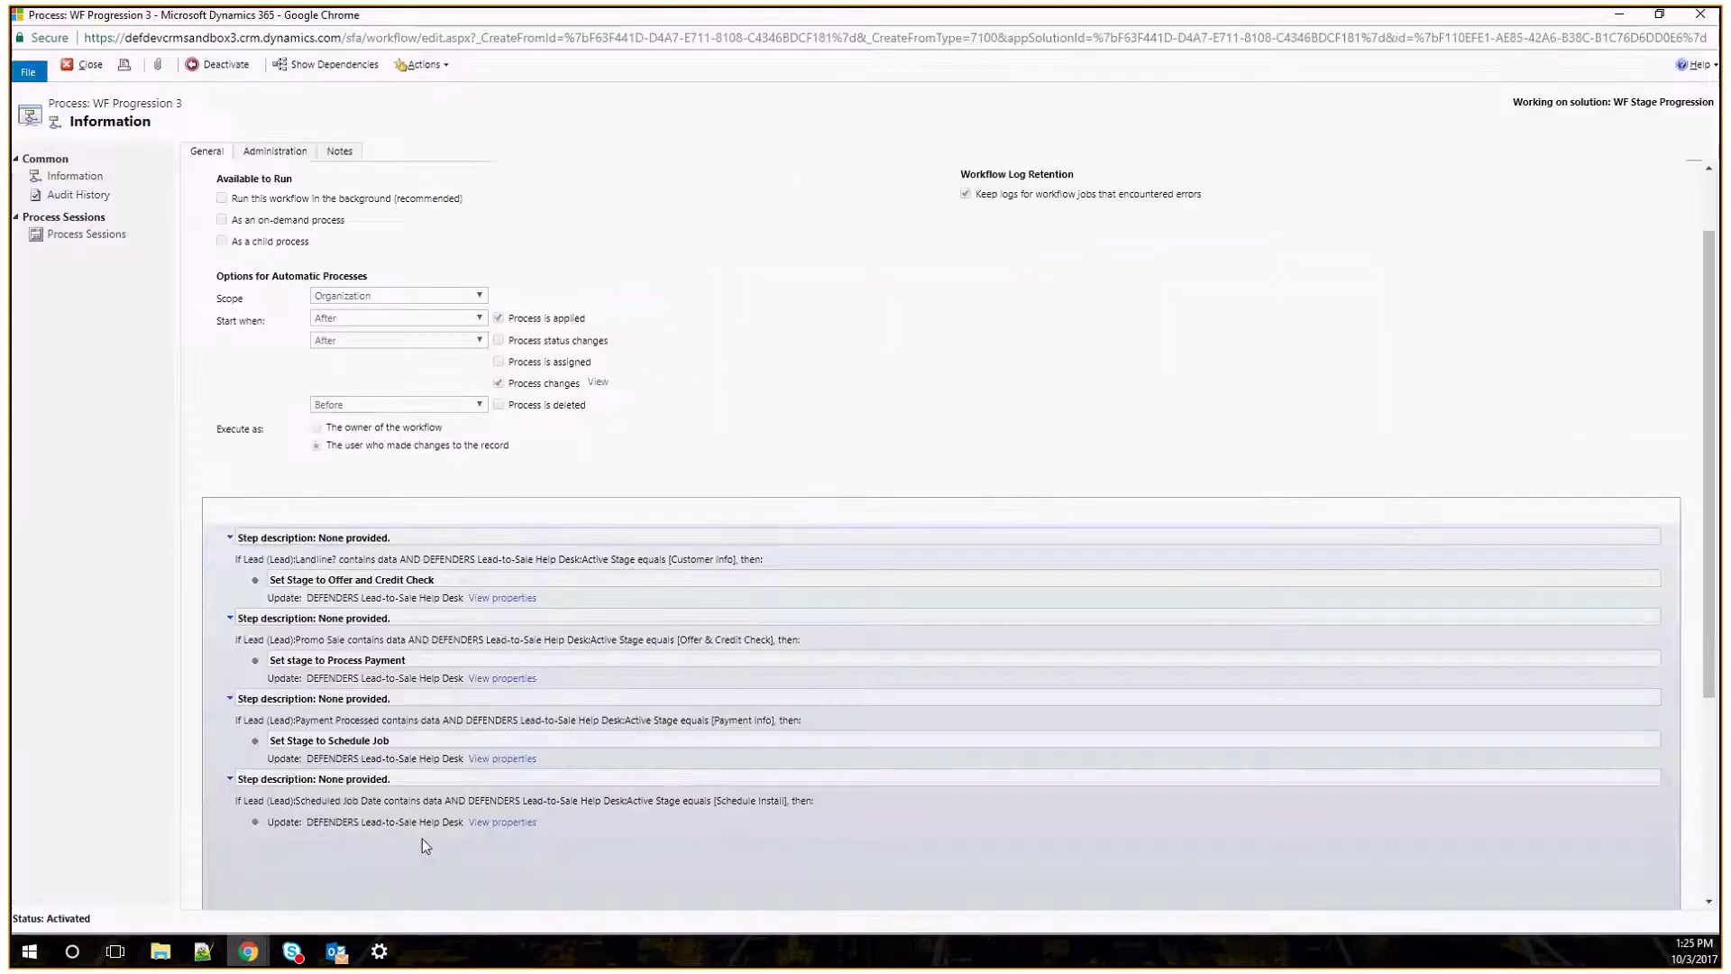
left_click(1618, 13)
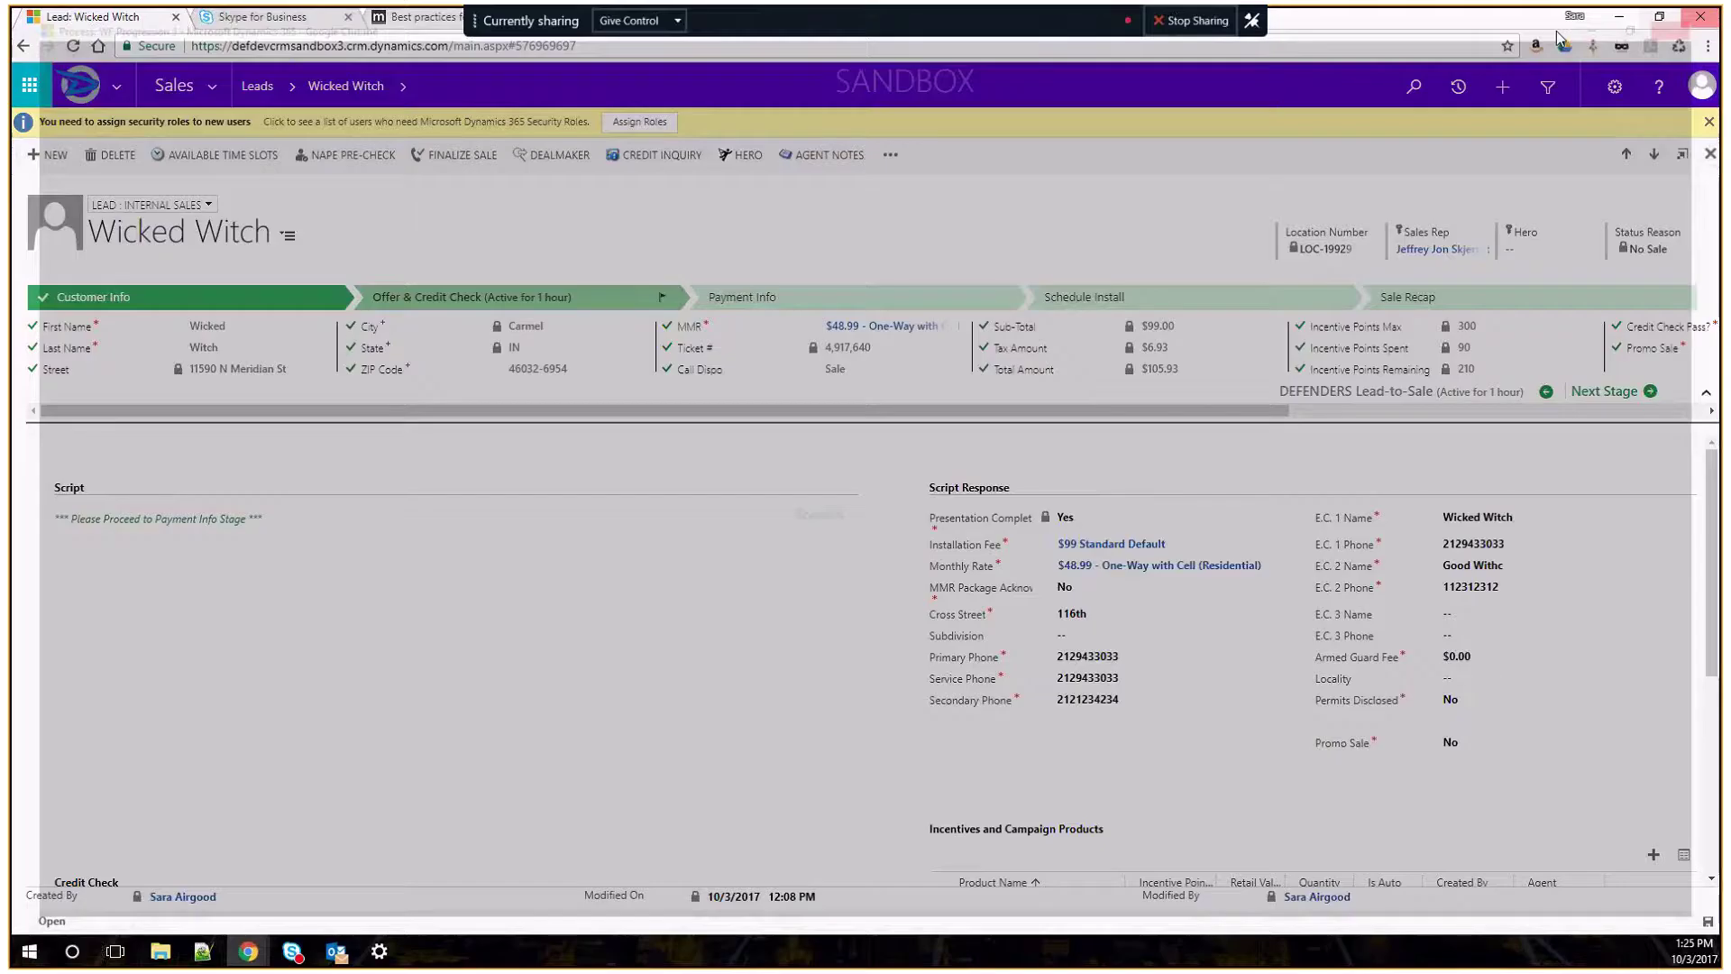
Go to Users in the Security settings, search by the signed-in user's surname, and open that user's record
left_click(643, 153)
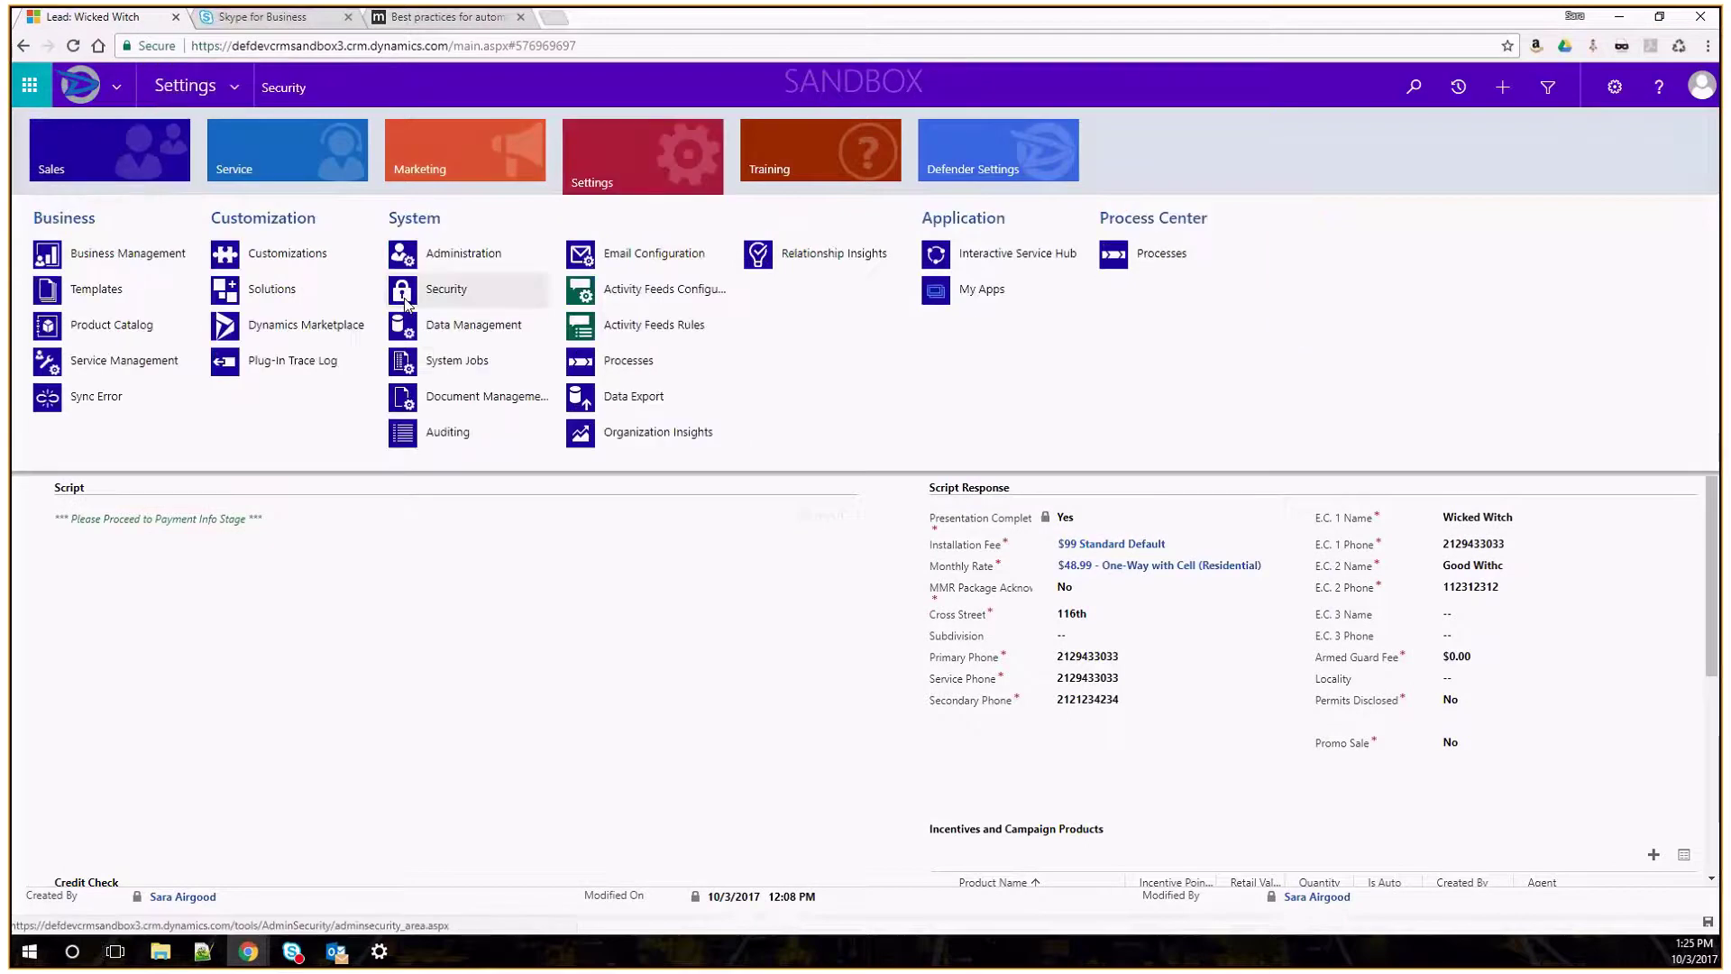
left_click(405, 303)
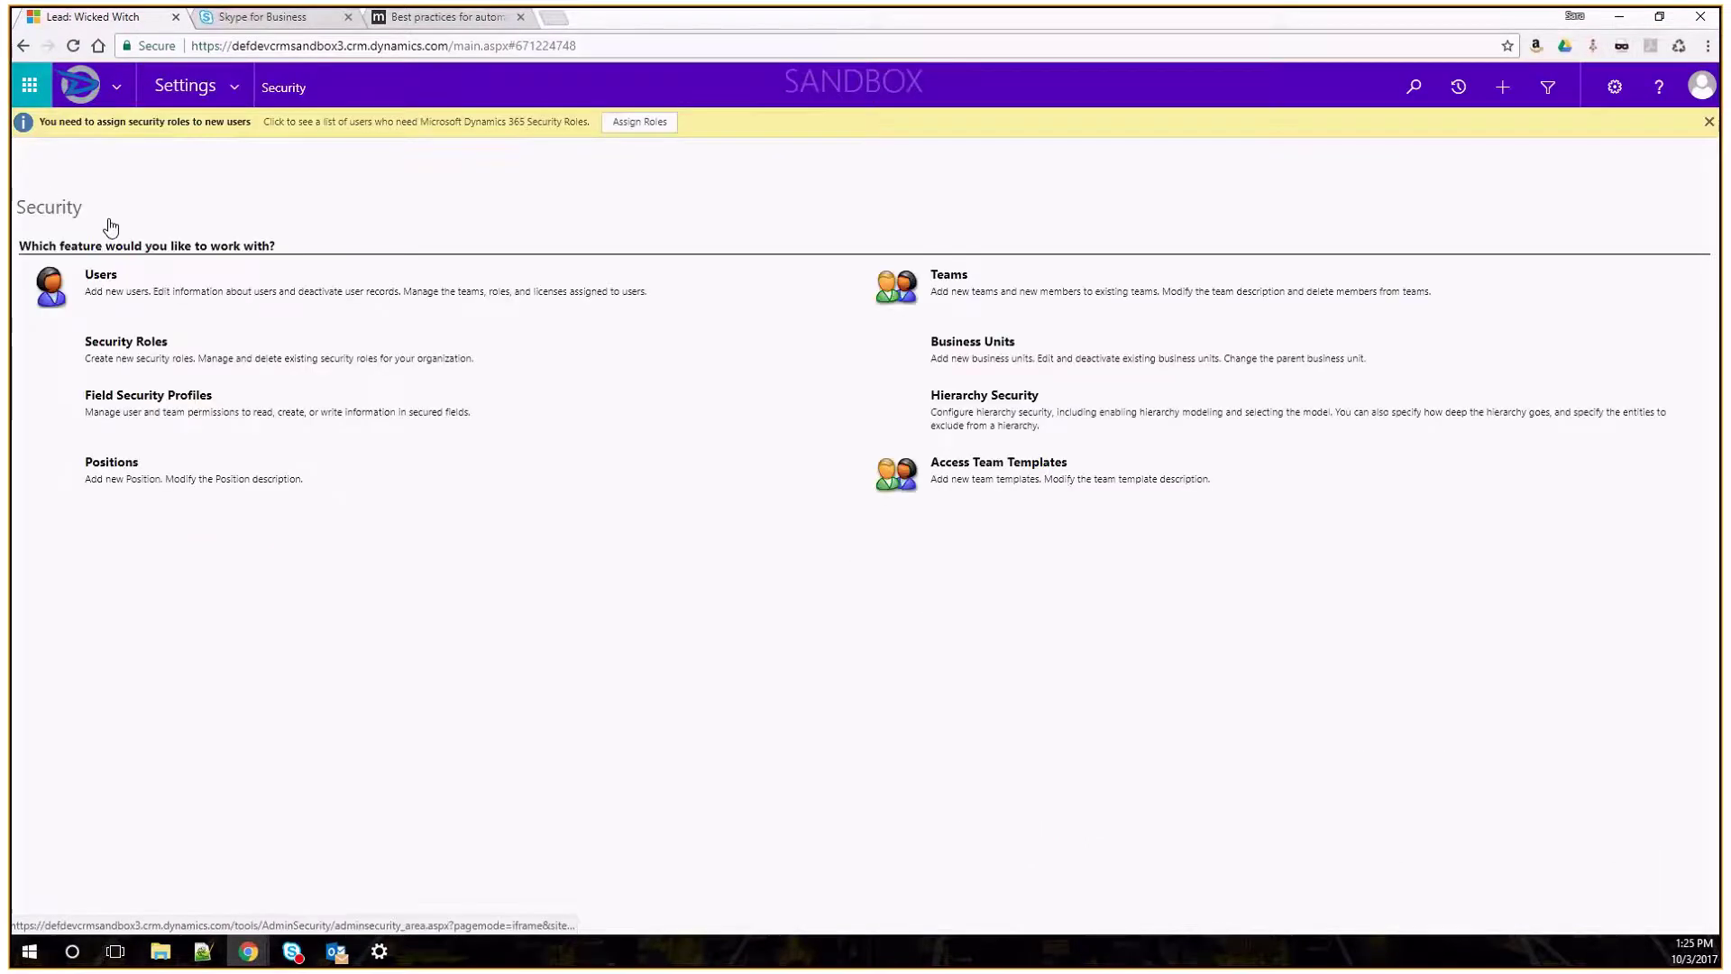
left_click(943, 261)
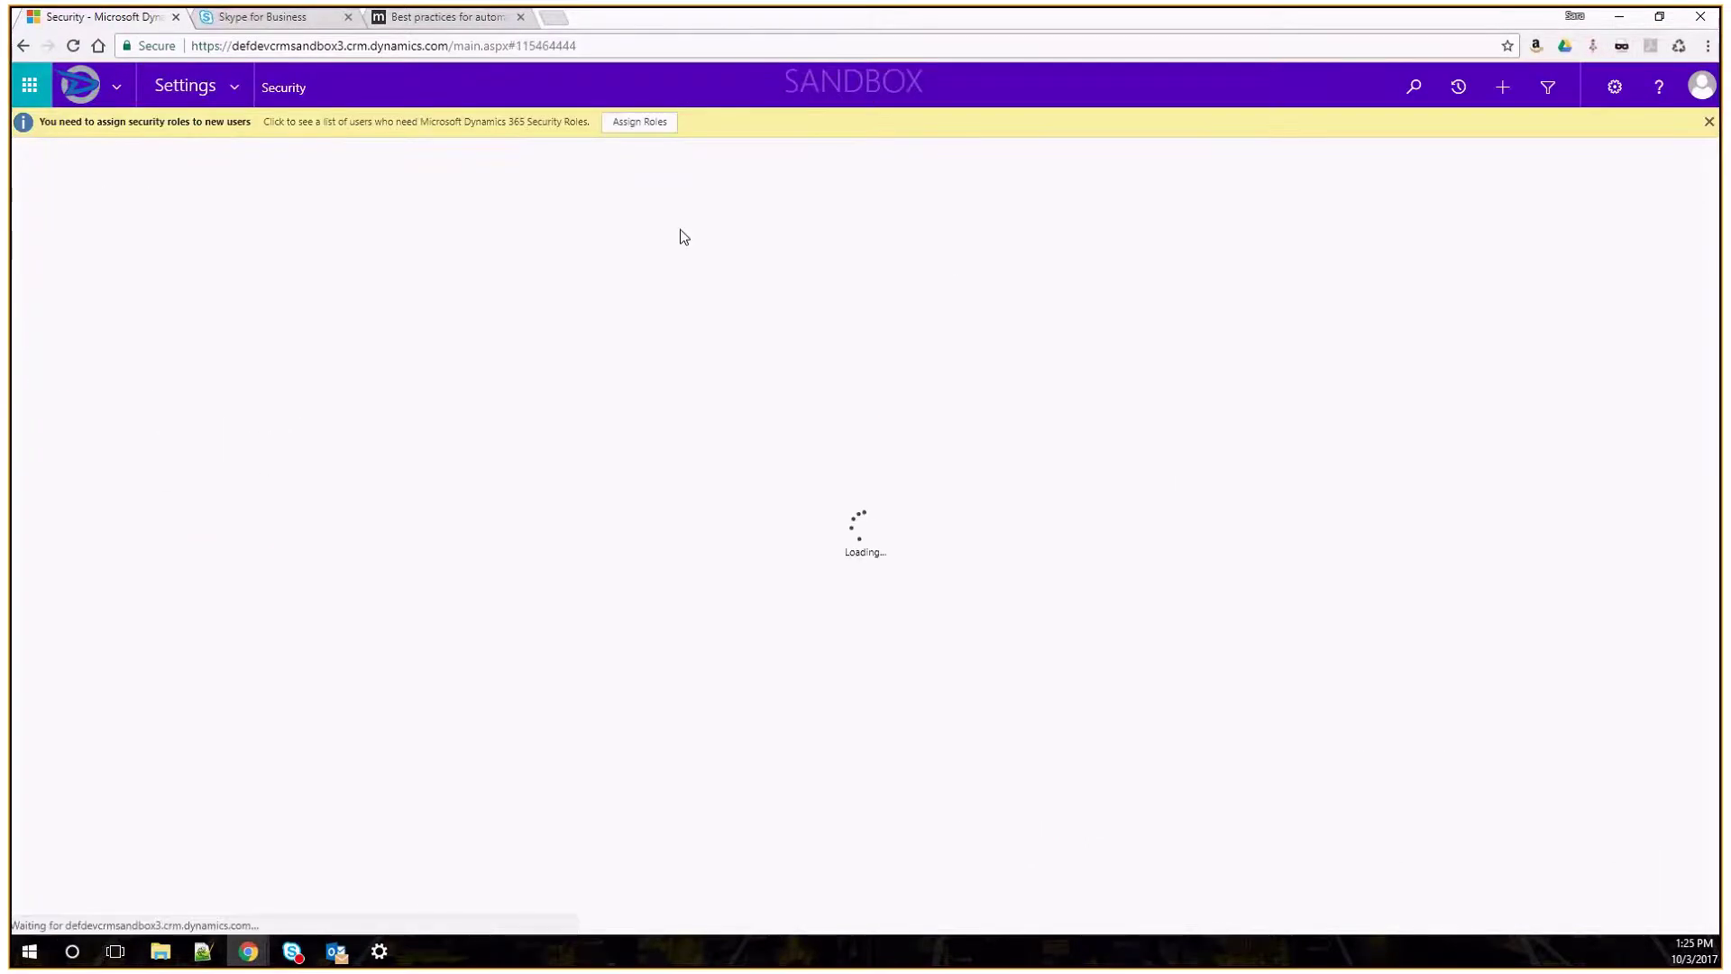
left_click(1161, 213)
type("airgood")
key("Return")
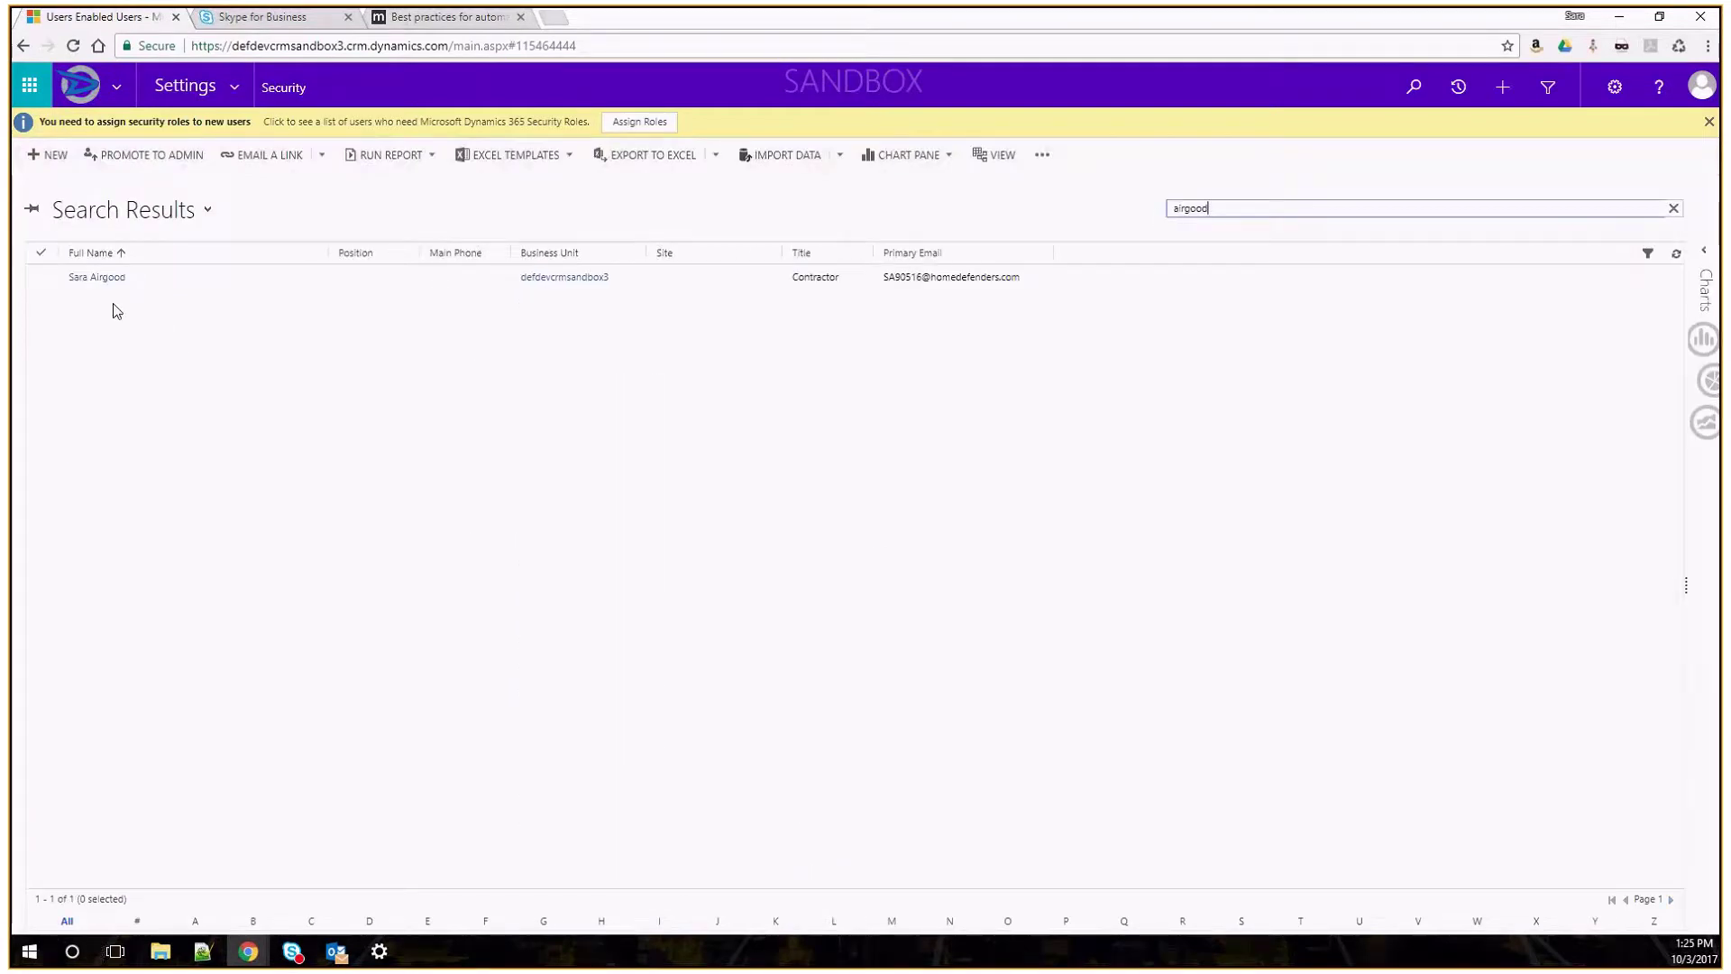
left_click(97, 277)
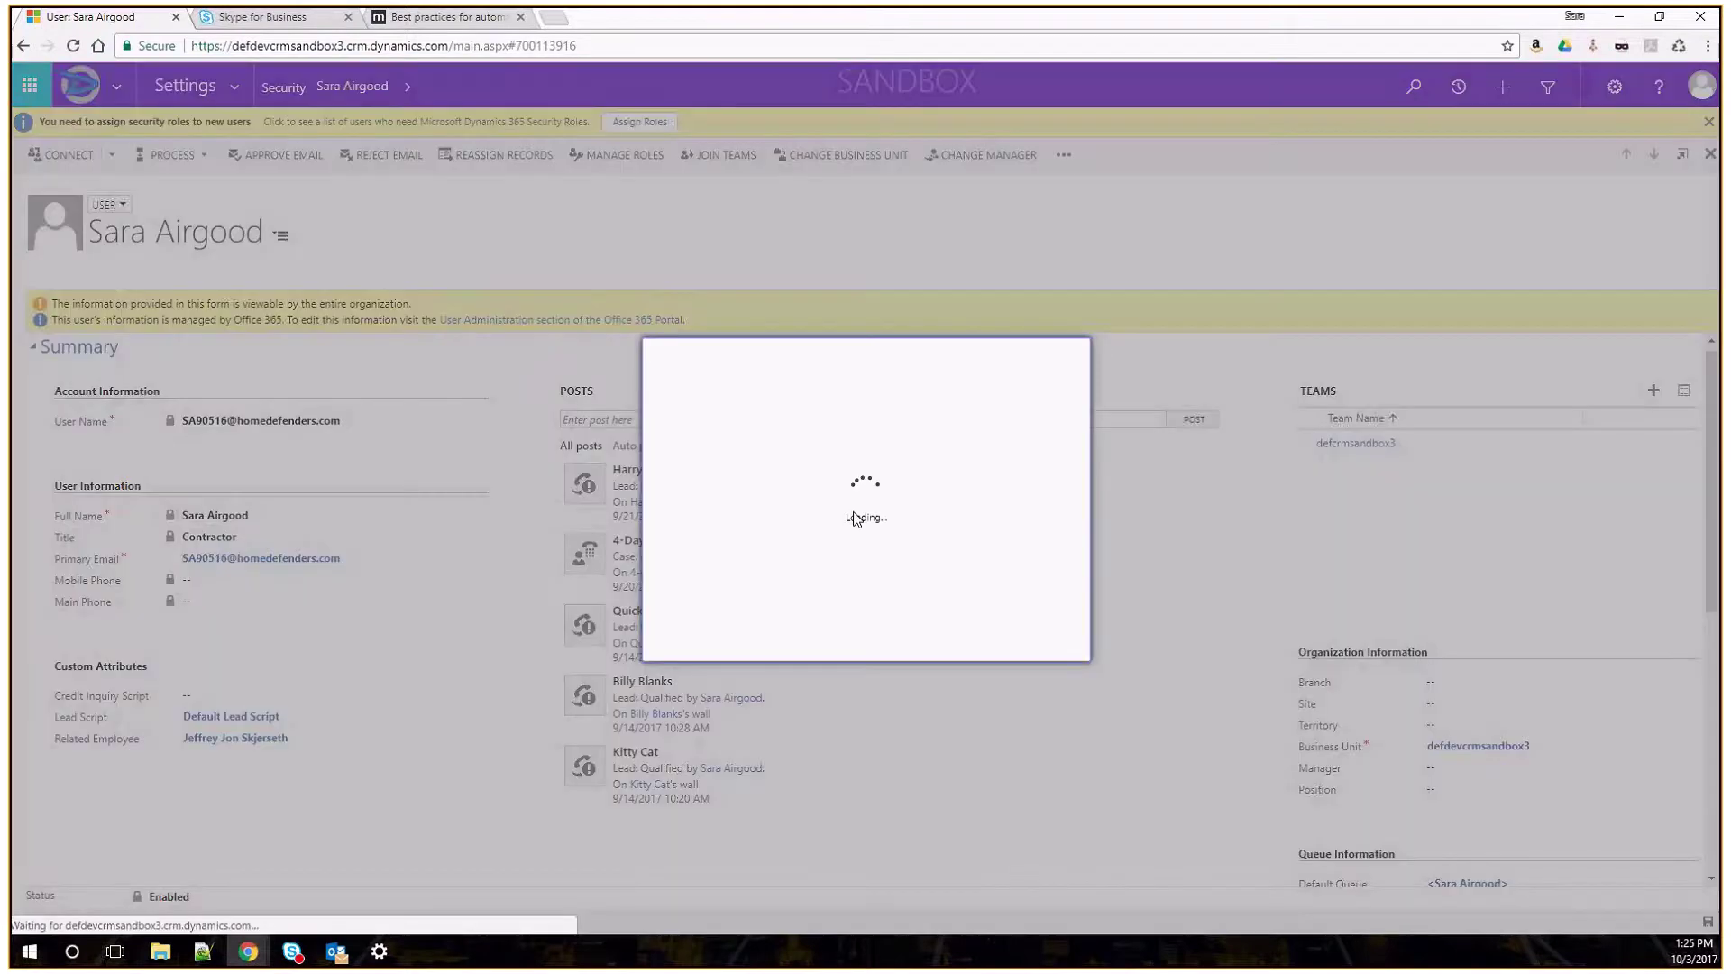
Check the DEFENDERS - SOE Help Desk role in the user's role assignments and confirm the roles
scroll(804, 532, "down", 3)
scroll(803, 533, "down", 3)
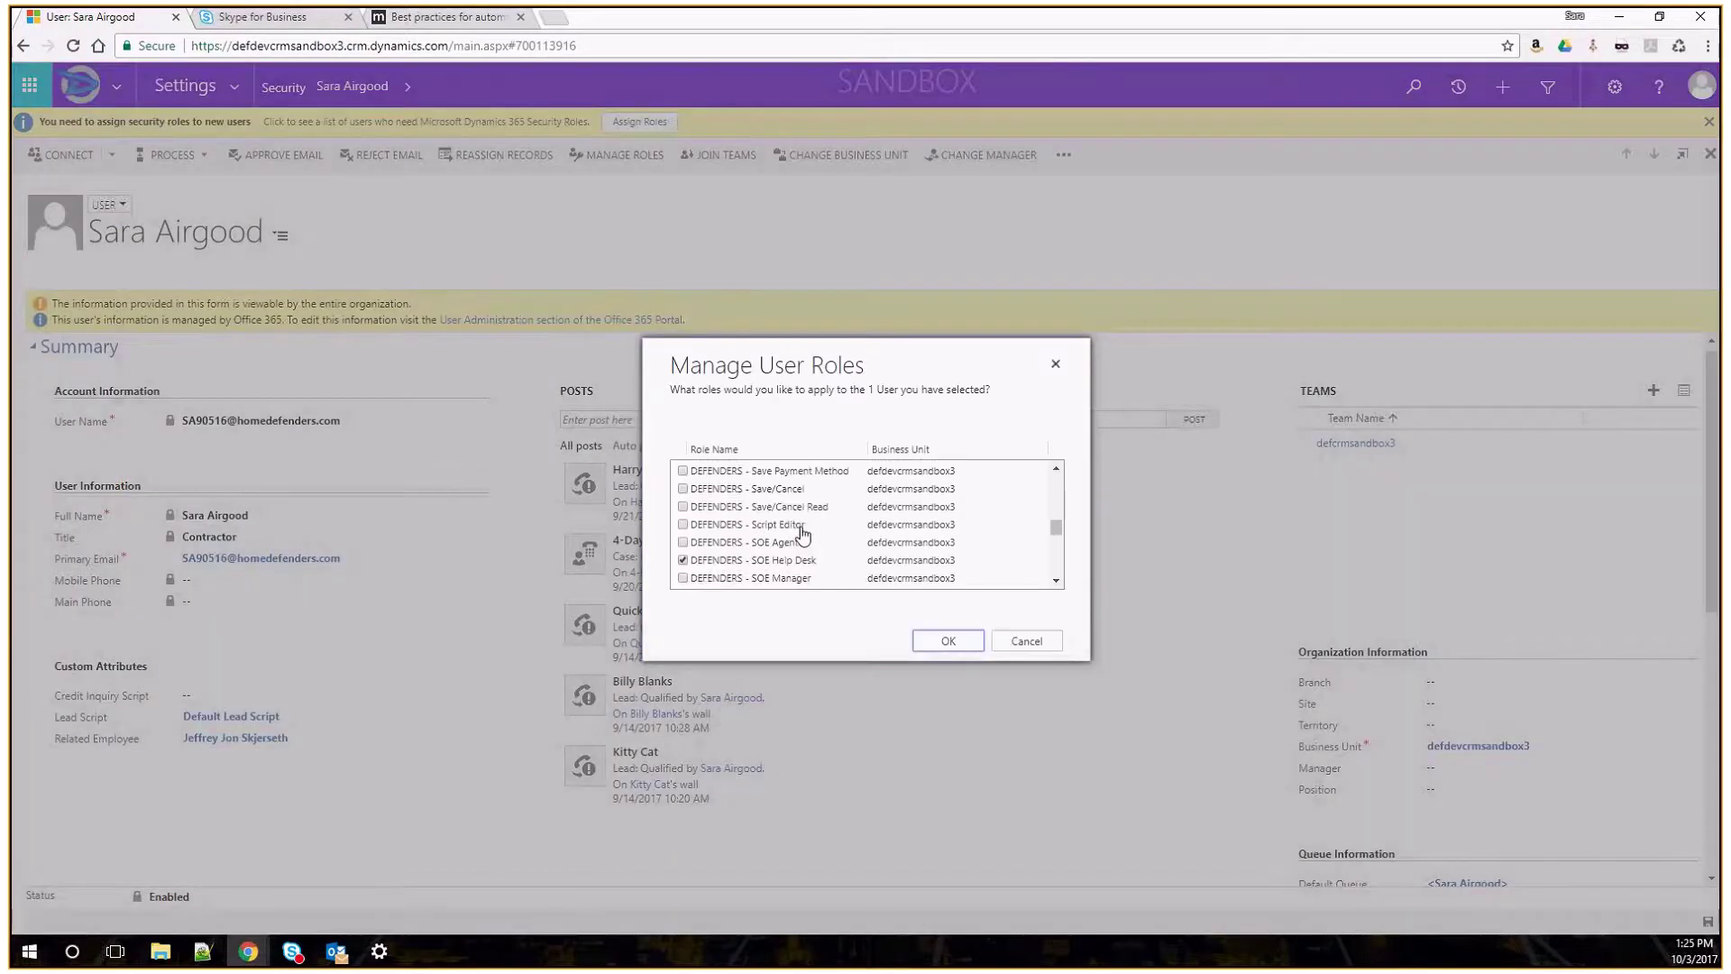
left_click(940, 641)
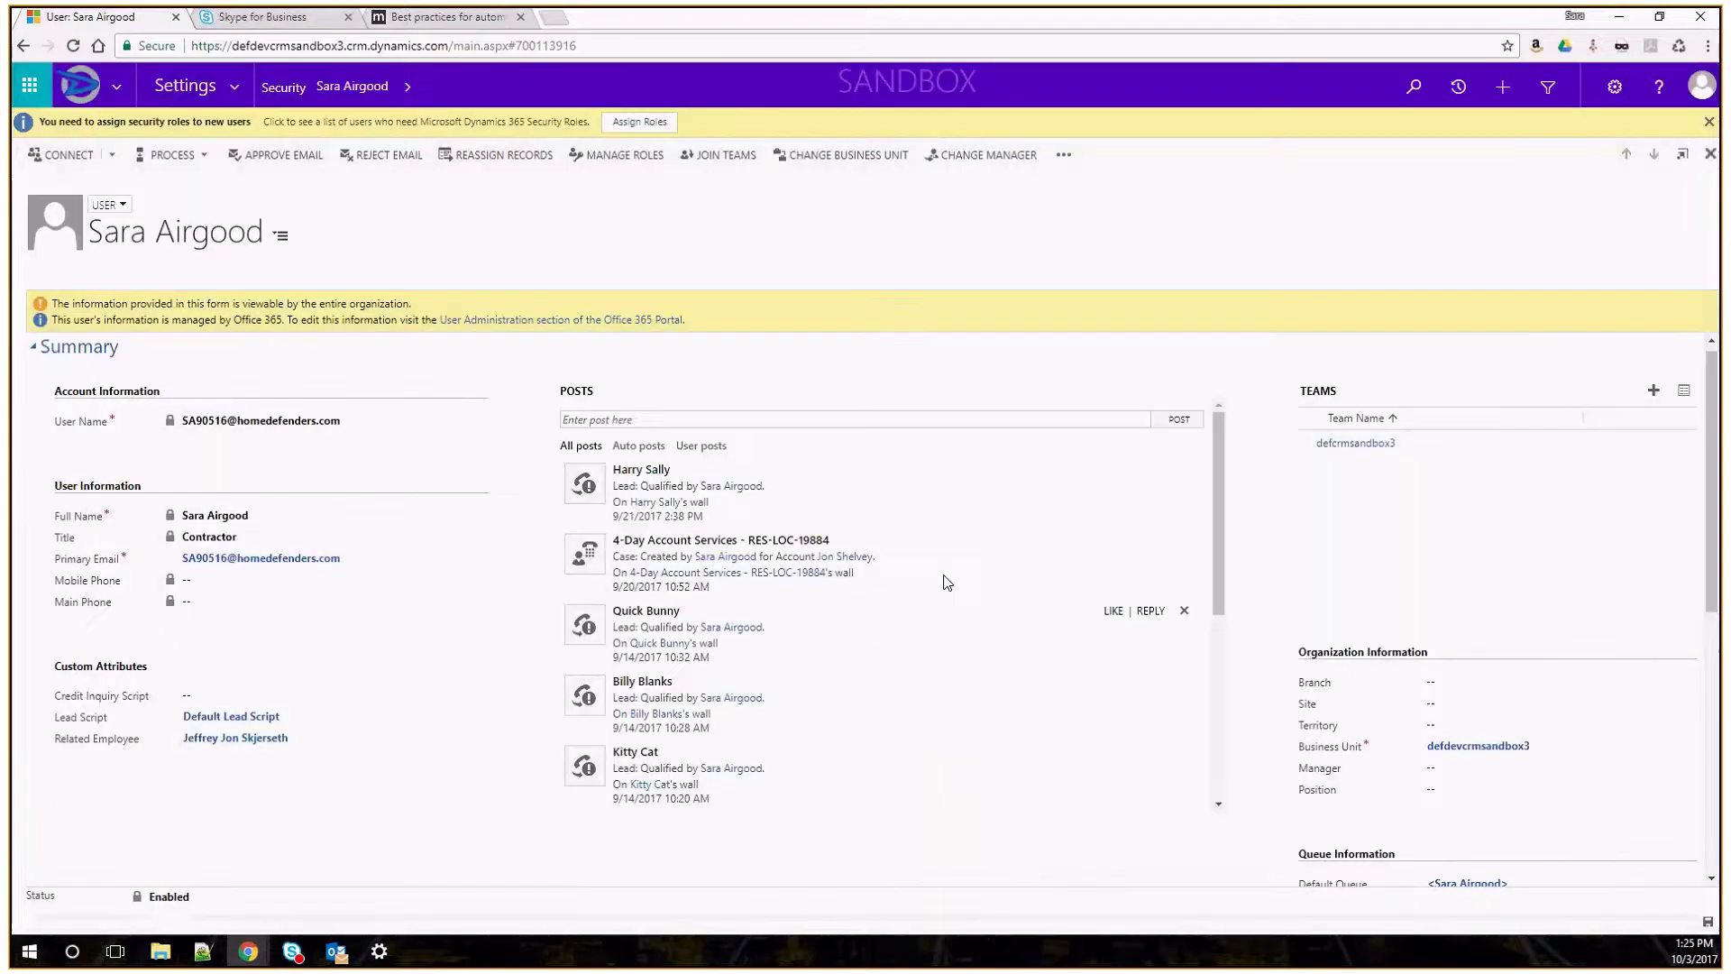
Clear the cache from the user record's page and close the browser windows, including the WF Stage Progression solution
left_click(1679, 47)
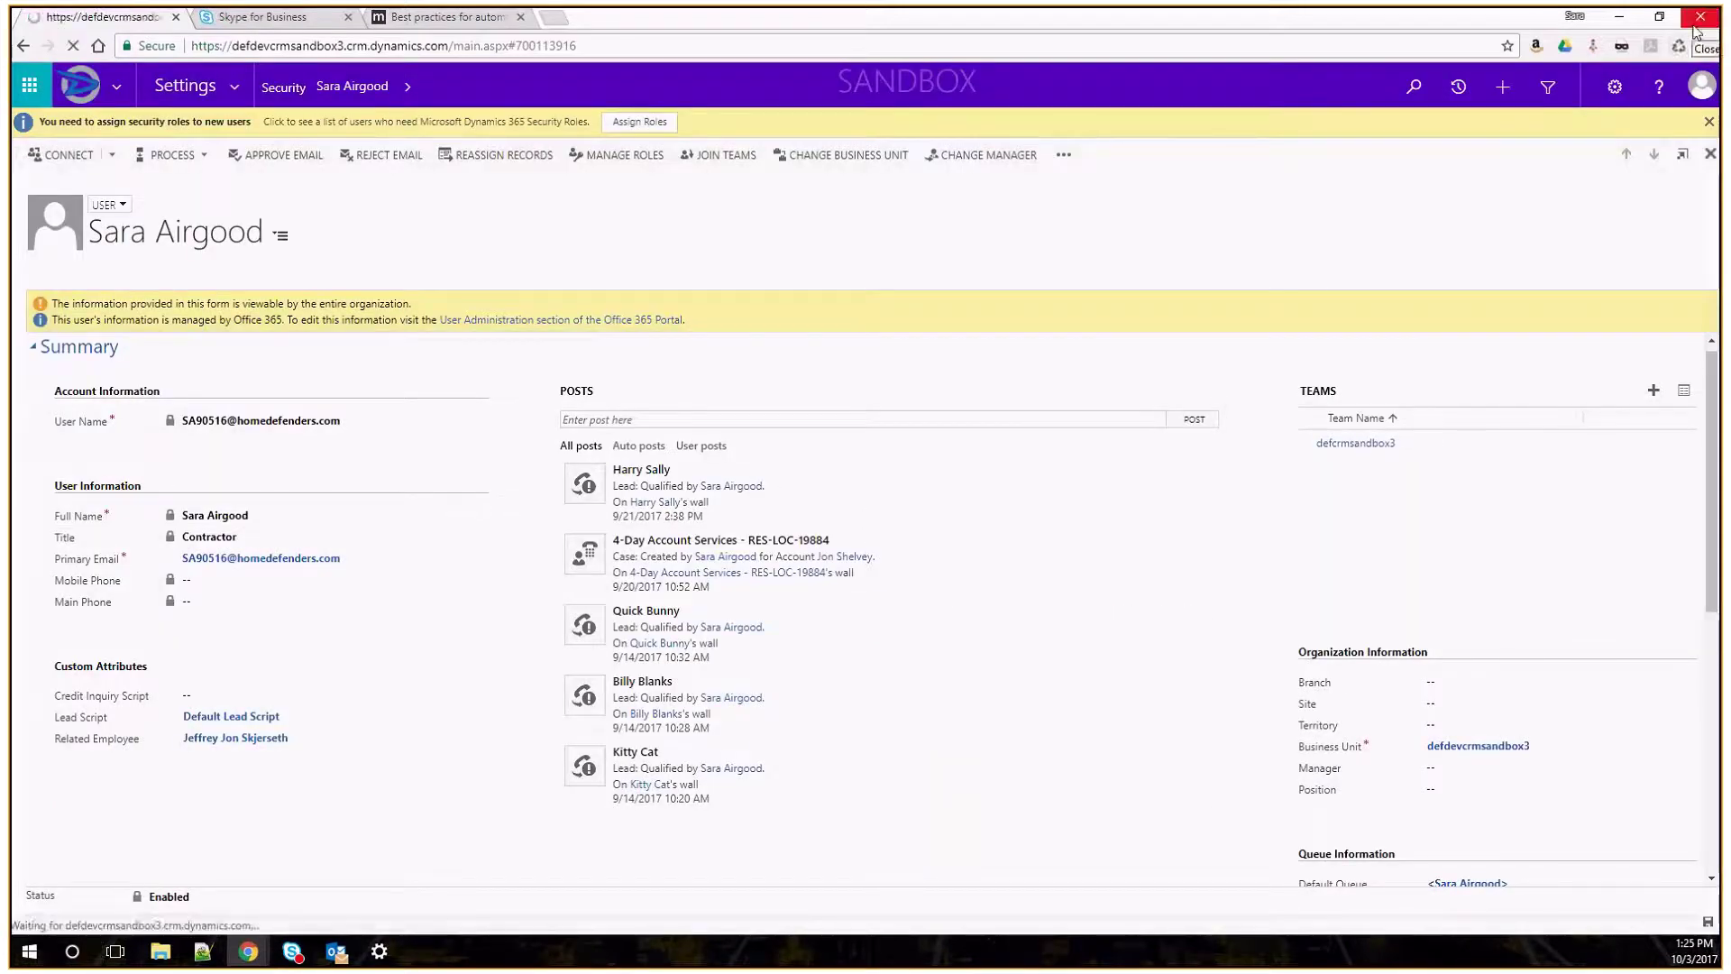
left_click(290, 15)
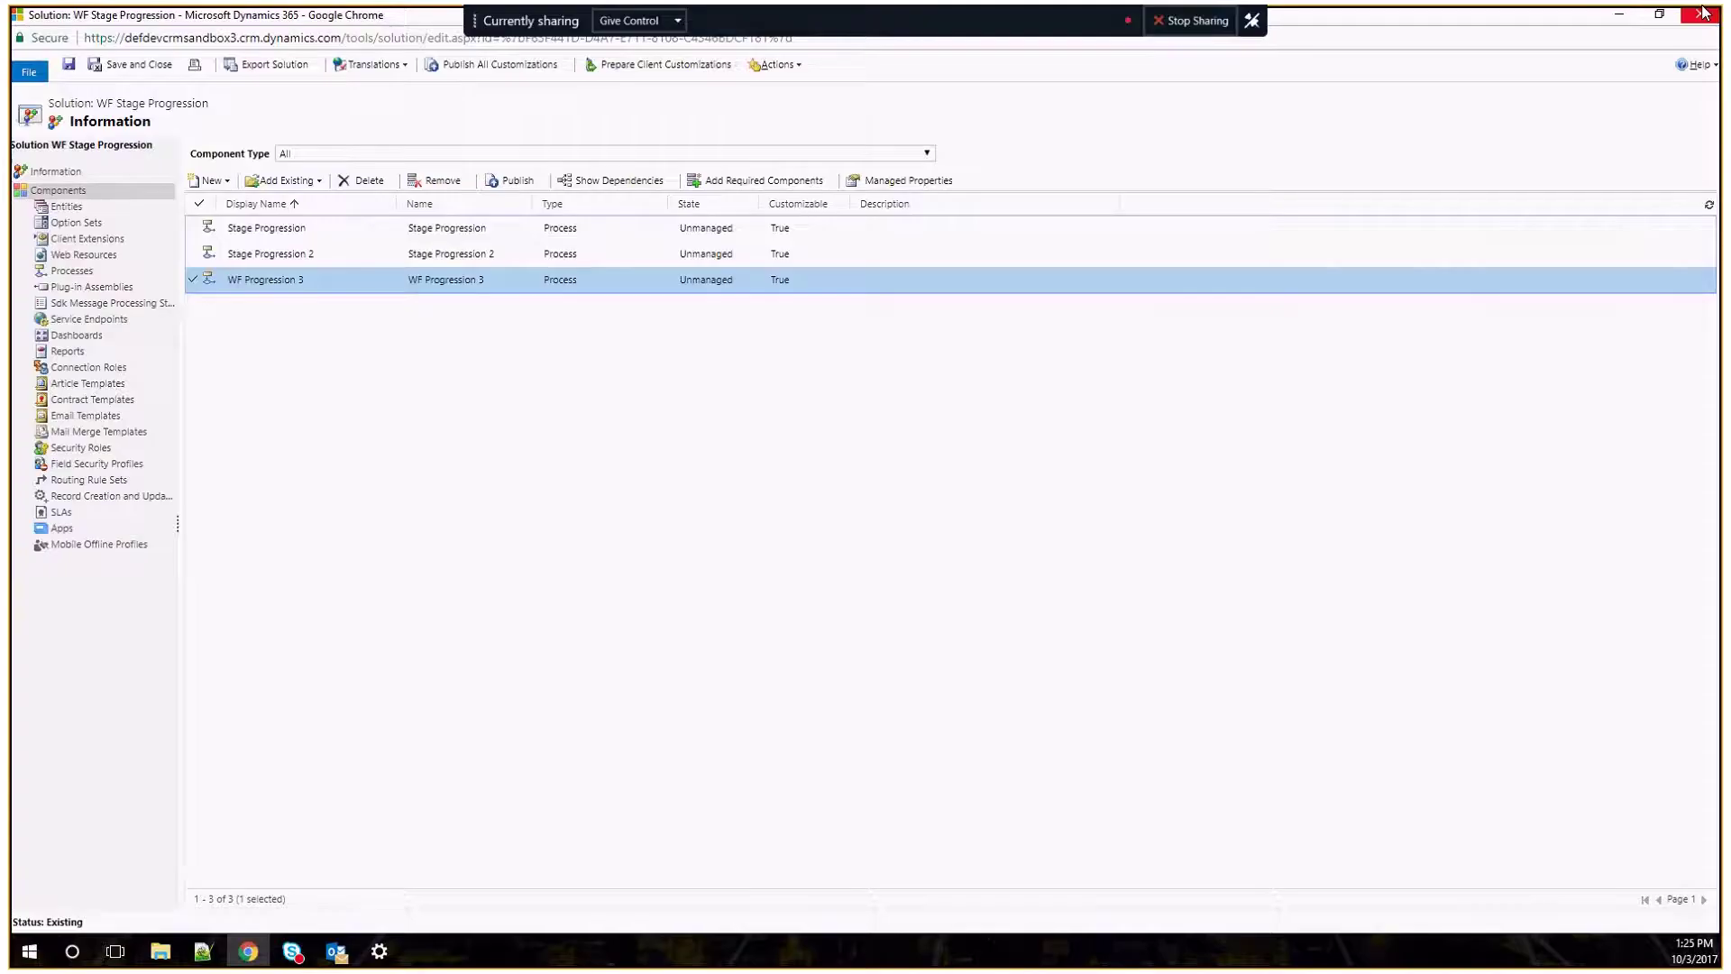
left_click(1703, 13)
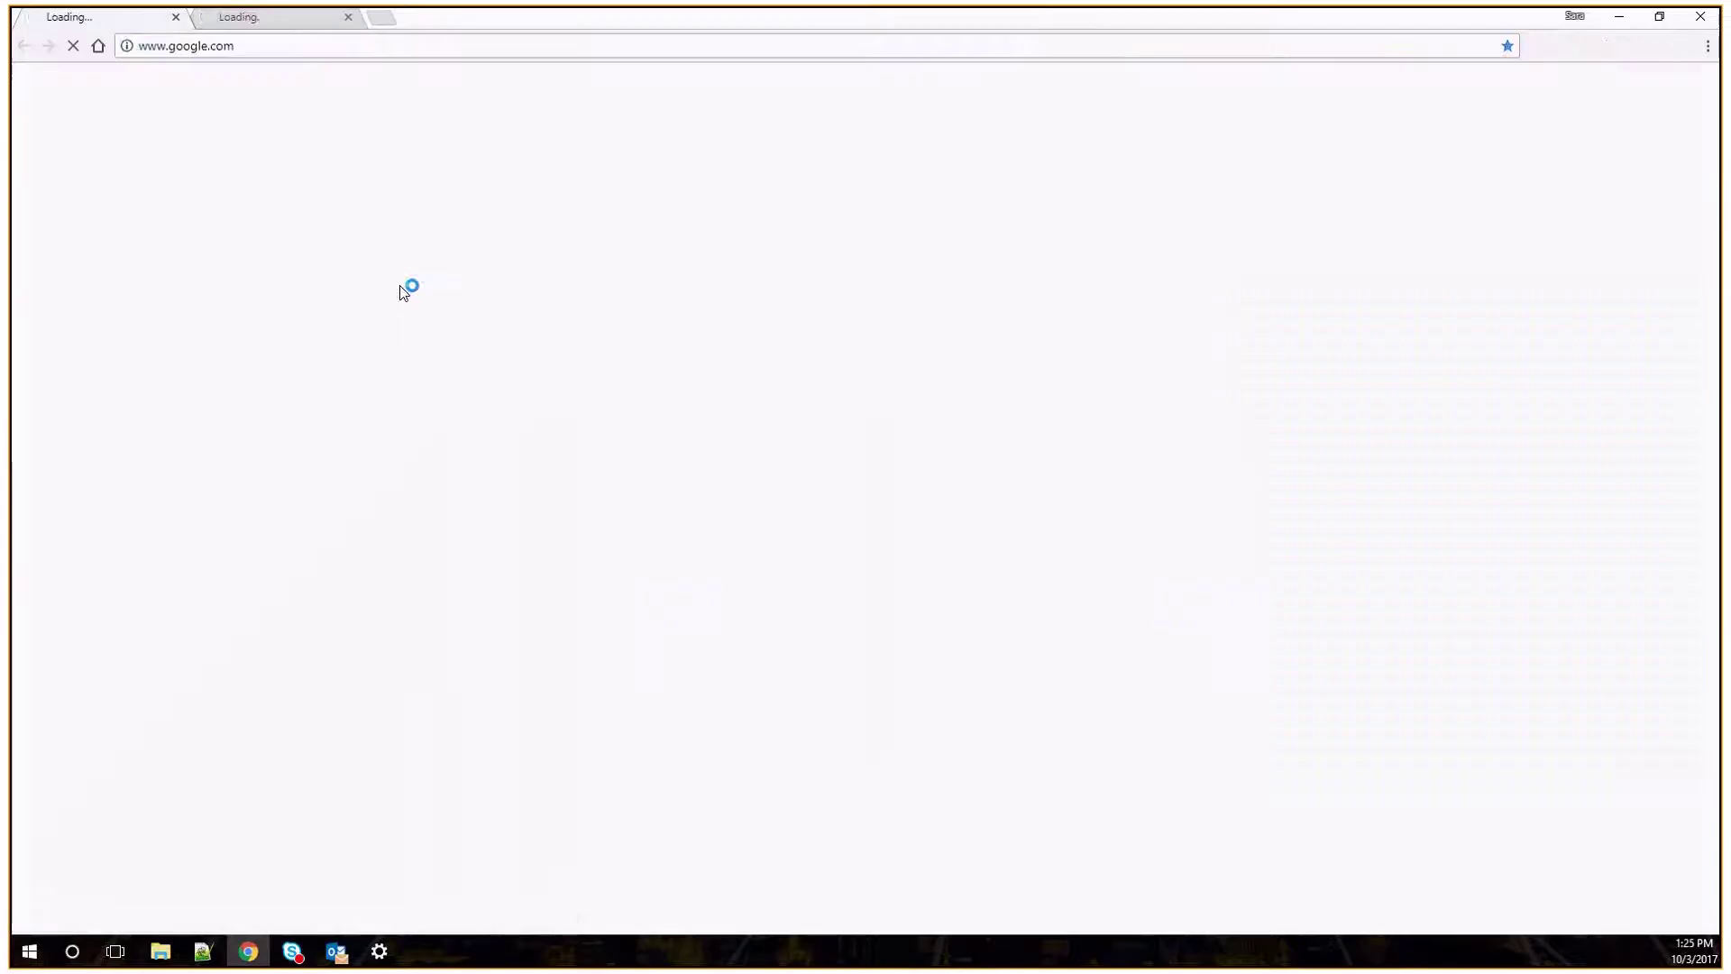
Go to home.dynamics.com in a new browser window and open the defdevcrmsandbox3 app
left_click(308, 46)
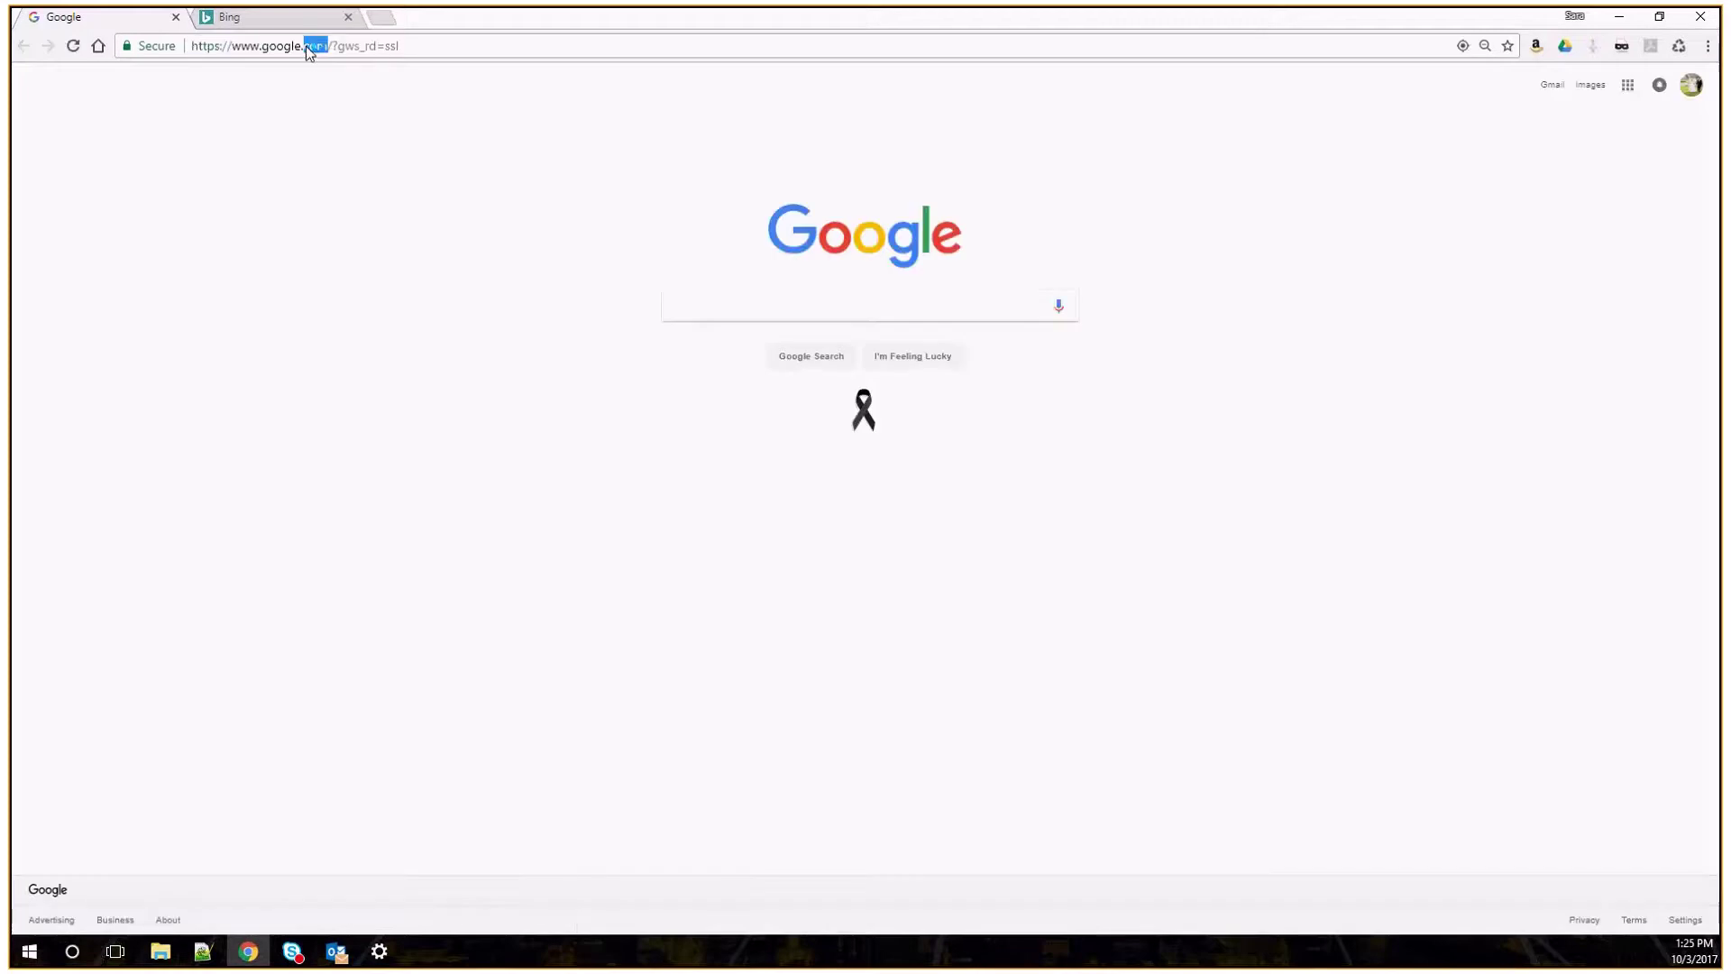
left_click(306, 46)
type("home.dynamics.com")
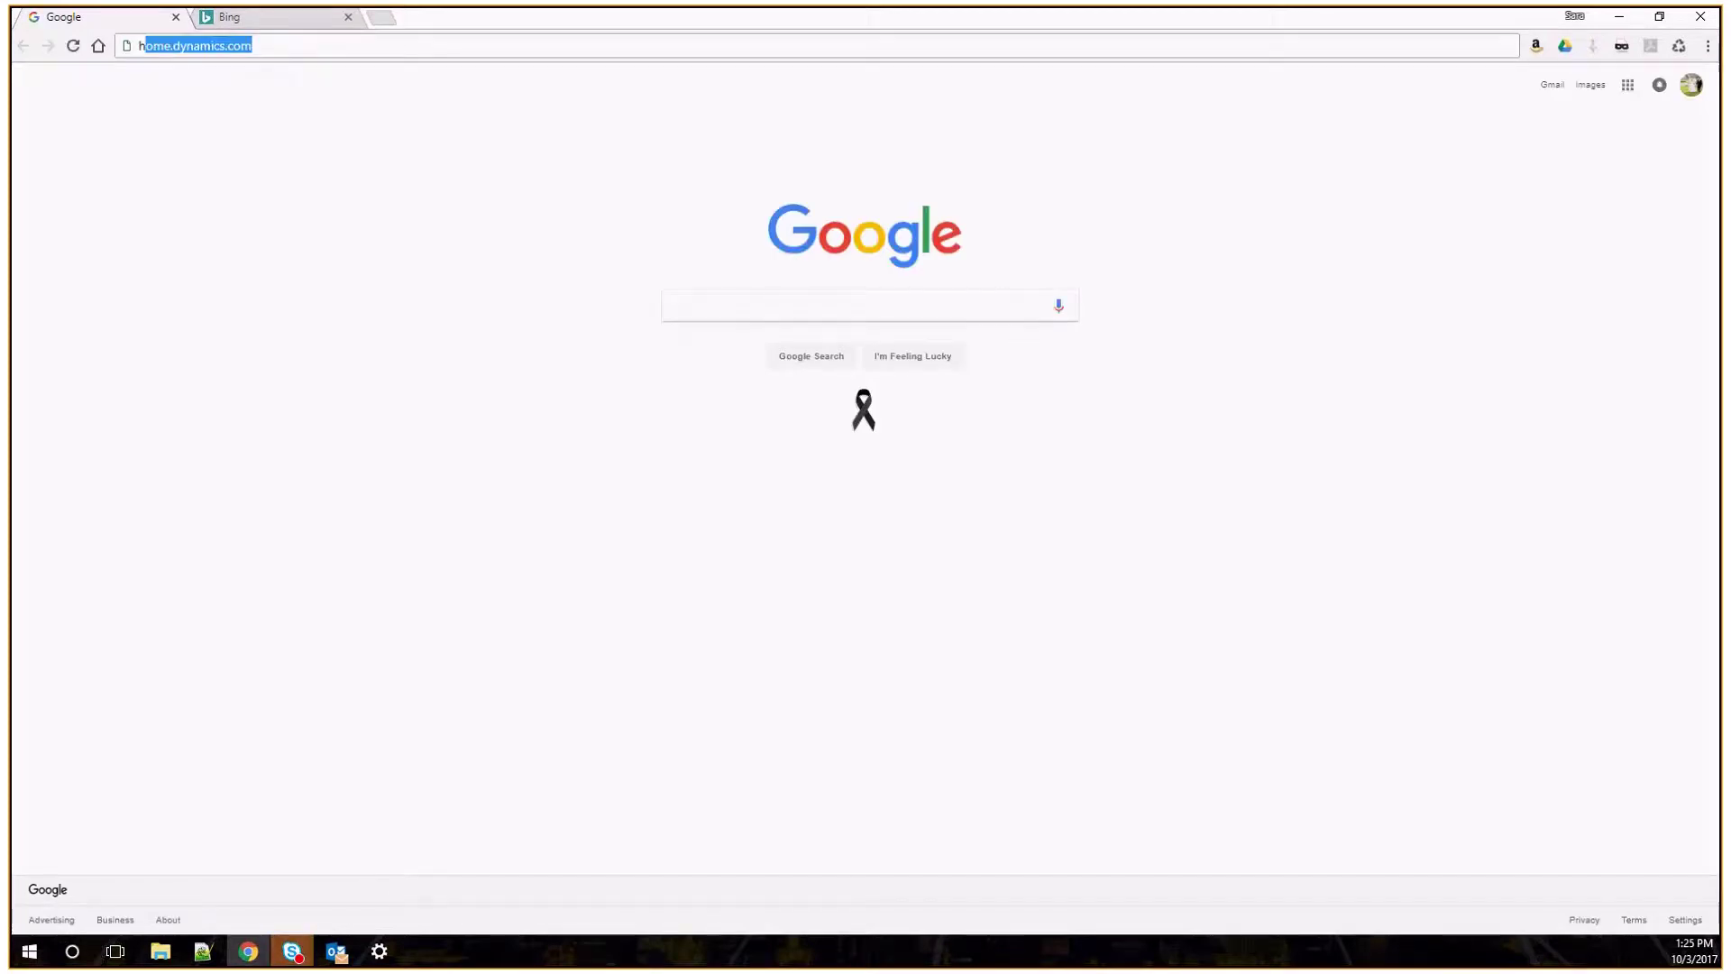
key("Return")
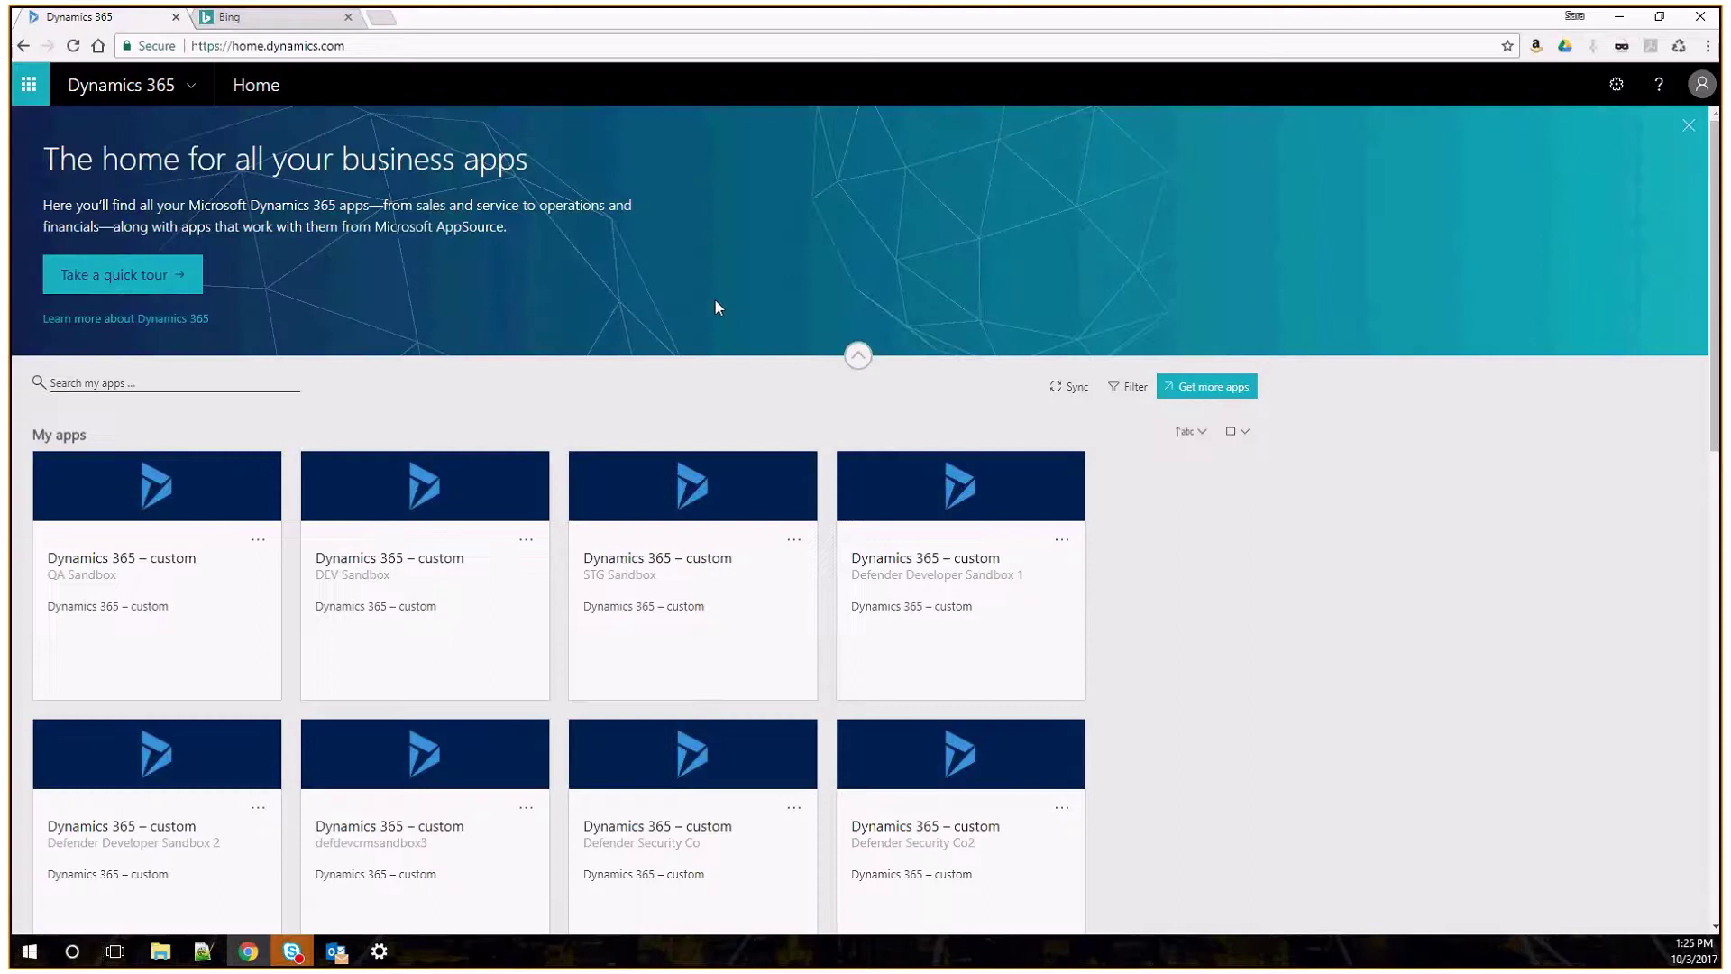
scroll(398, 702, "down", 2)
left_click(399, 701)
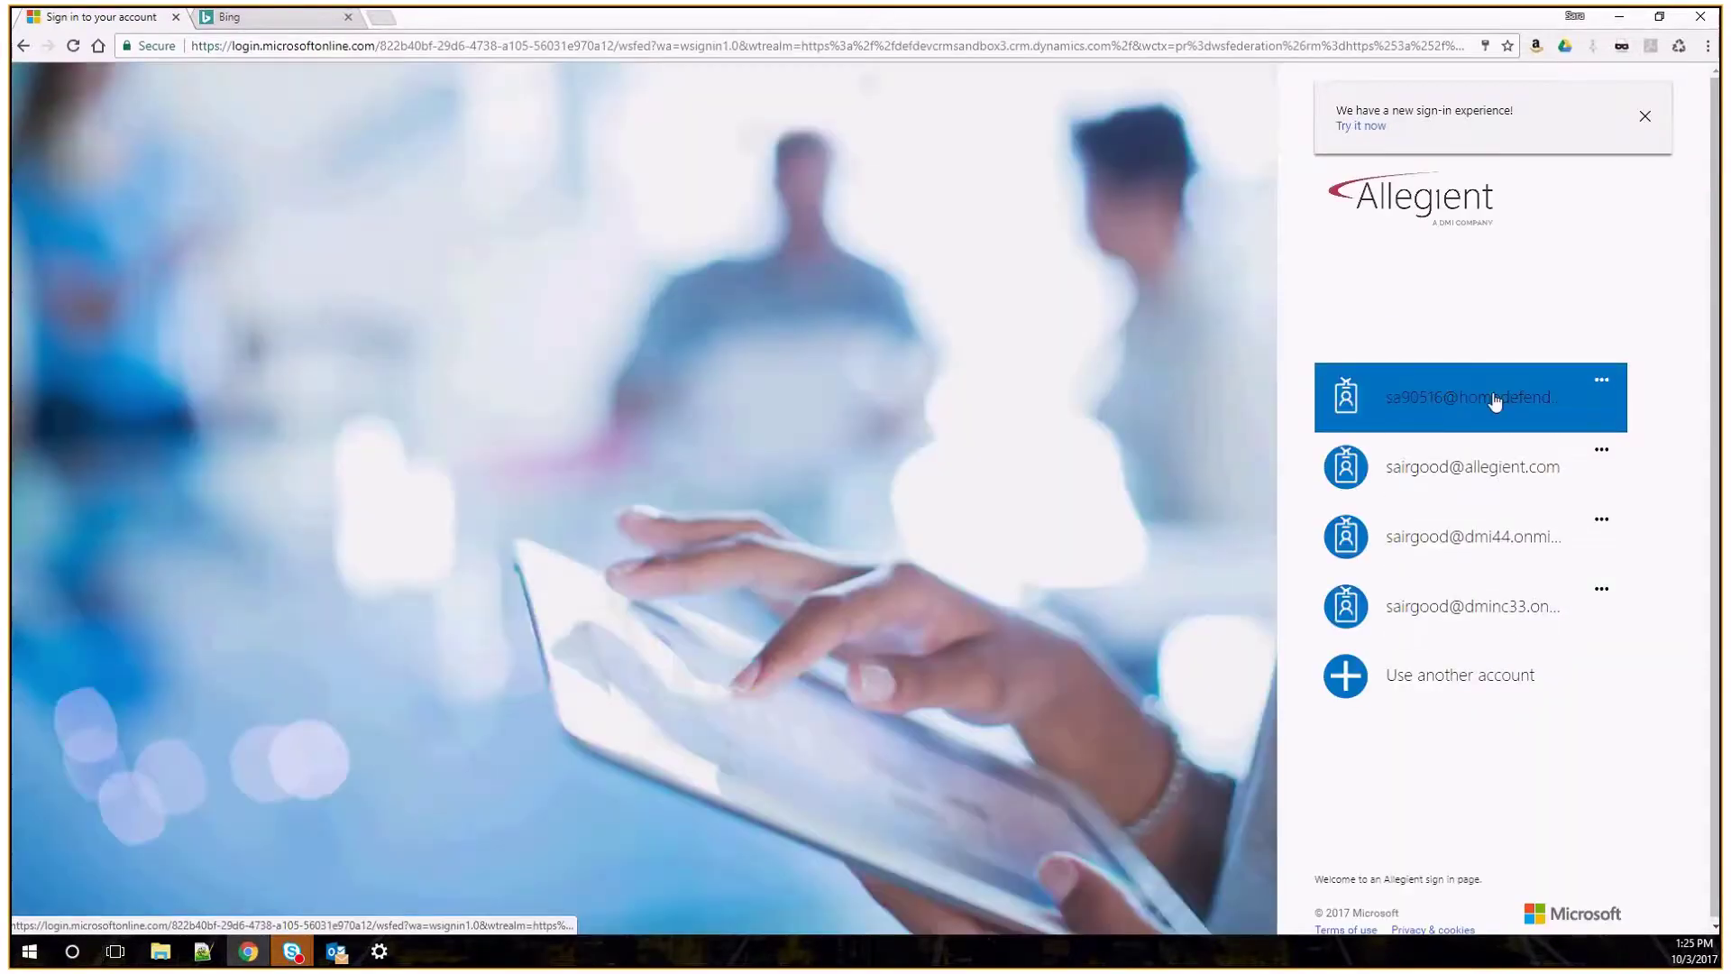
Sign in to Dynamics 365 with the saved homedefenders work account and its account password
left_click(1494, 402)
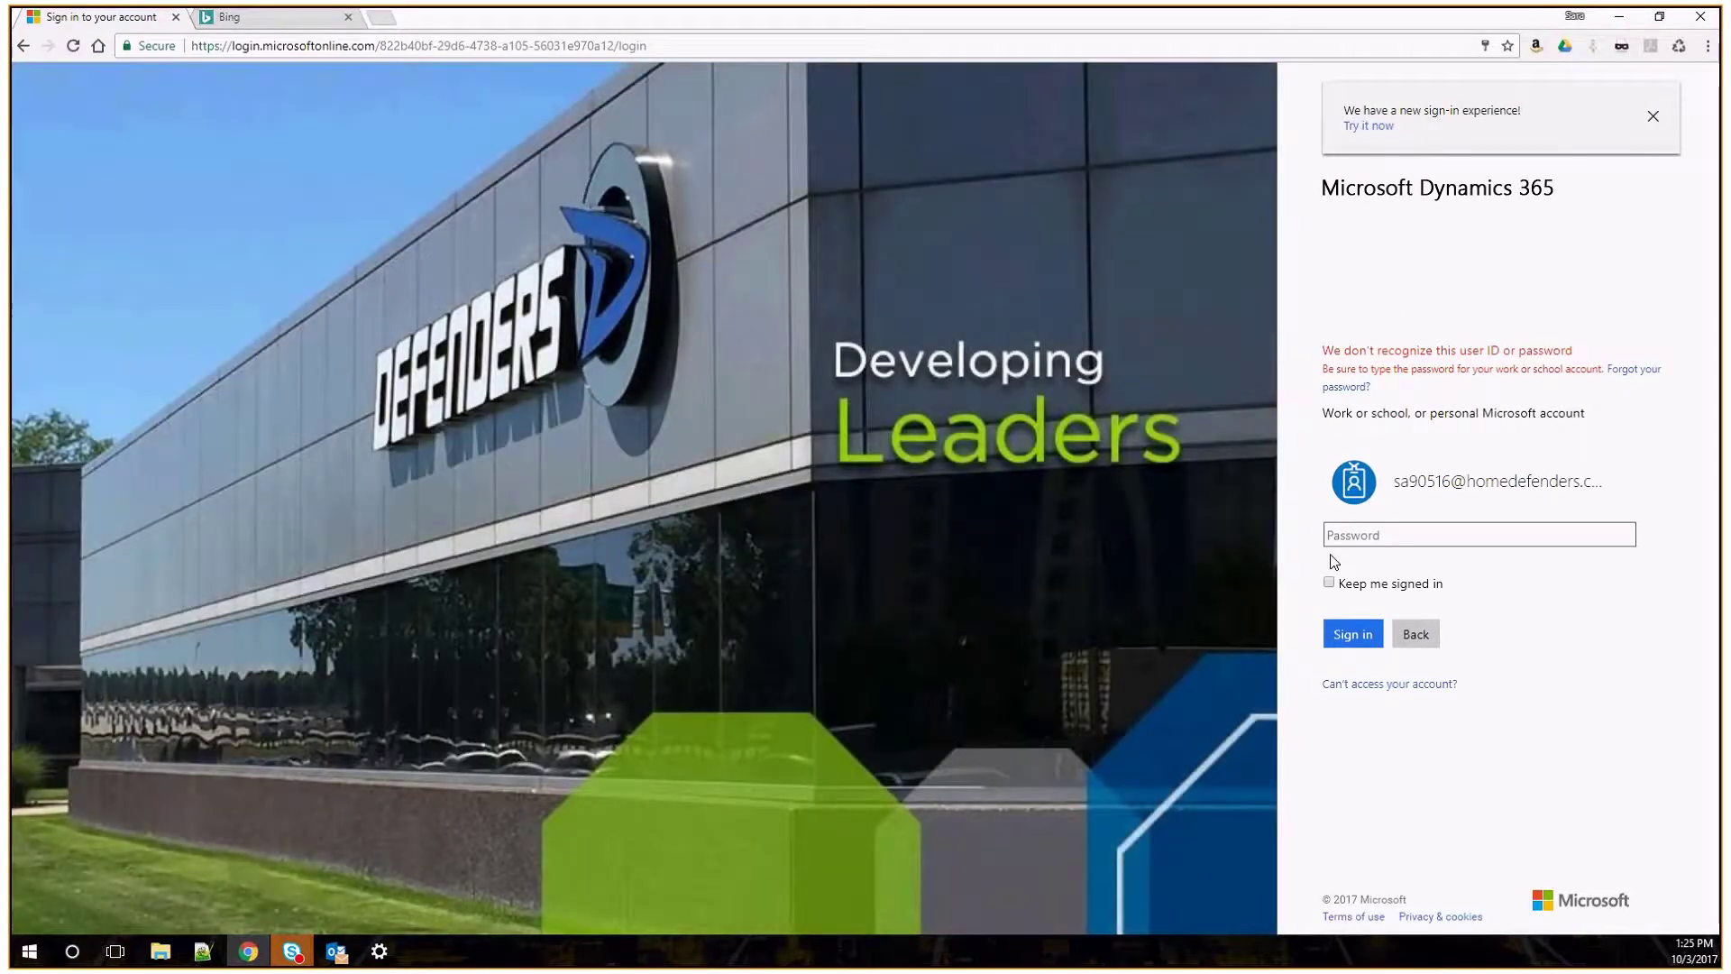
type("•••••••••••")
key("Return")
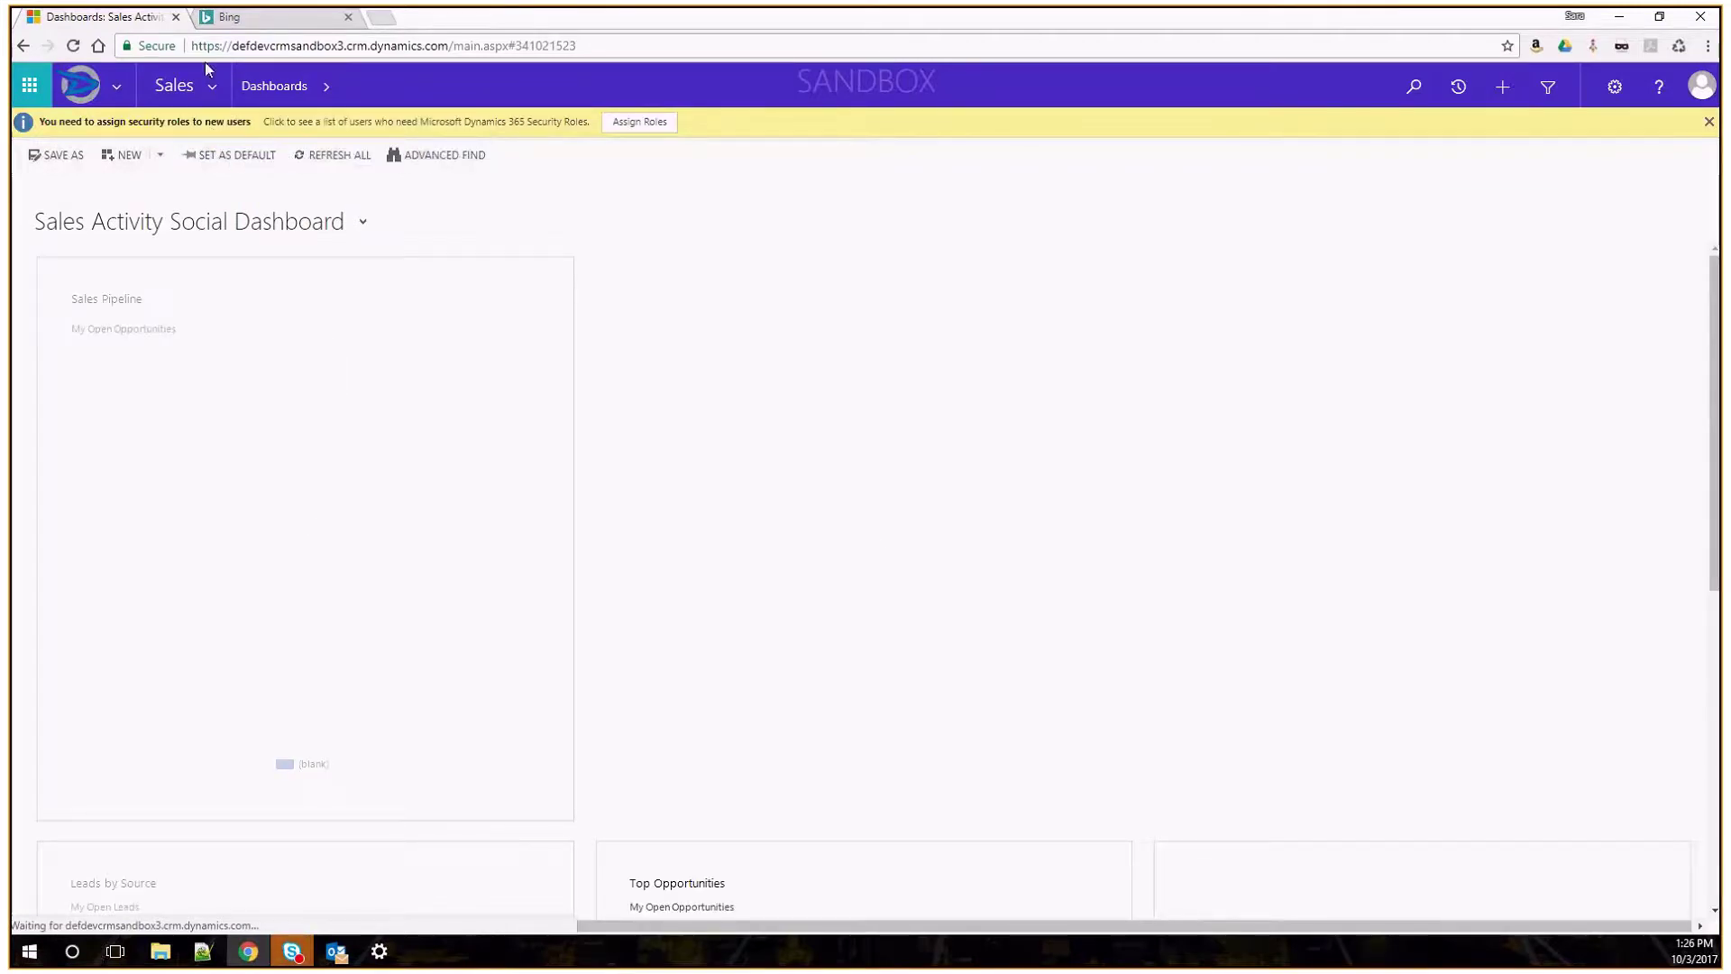
Open lead LOC-19930 from the Sales area's My Open Leads, and view its Customer Info and Schedule Install stages
left_click(208, 83)
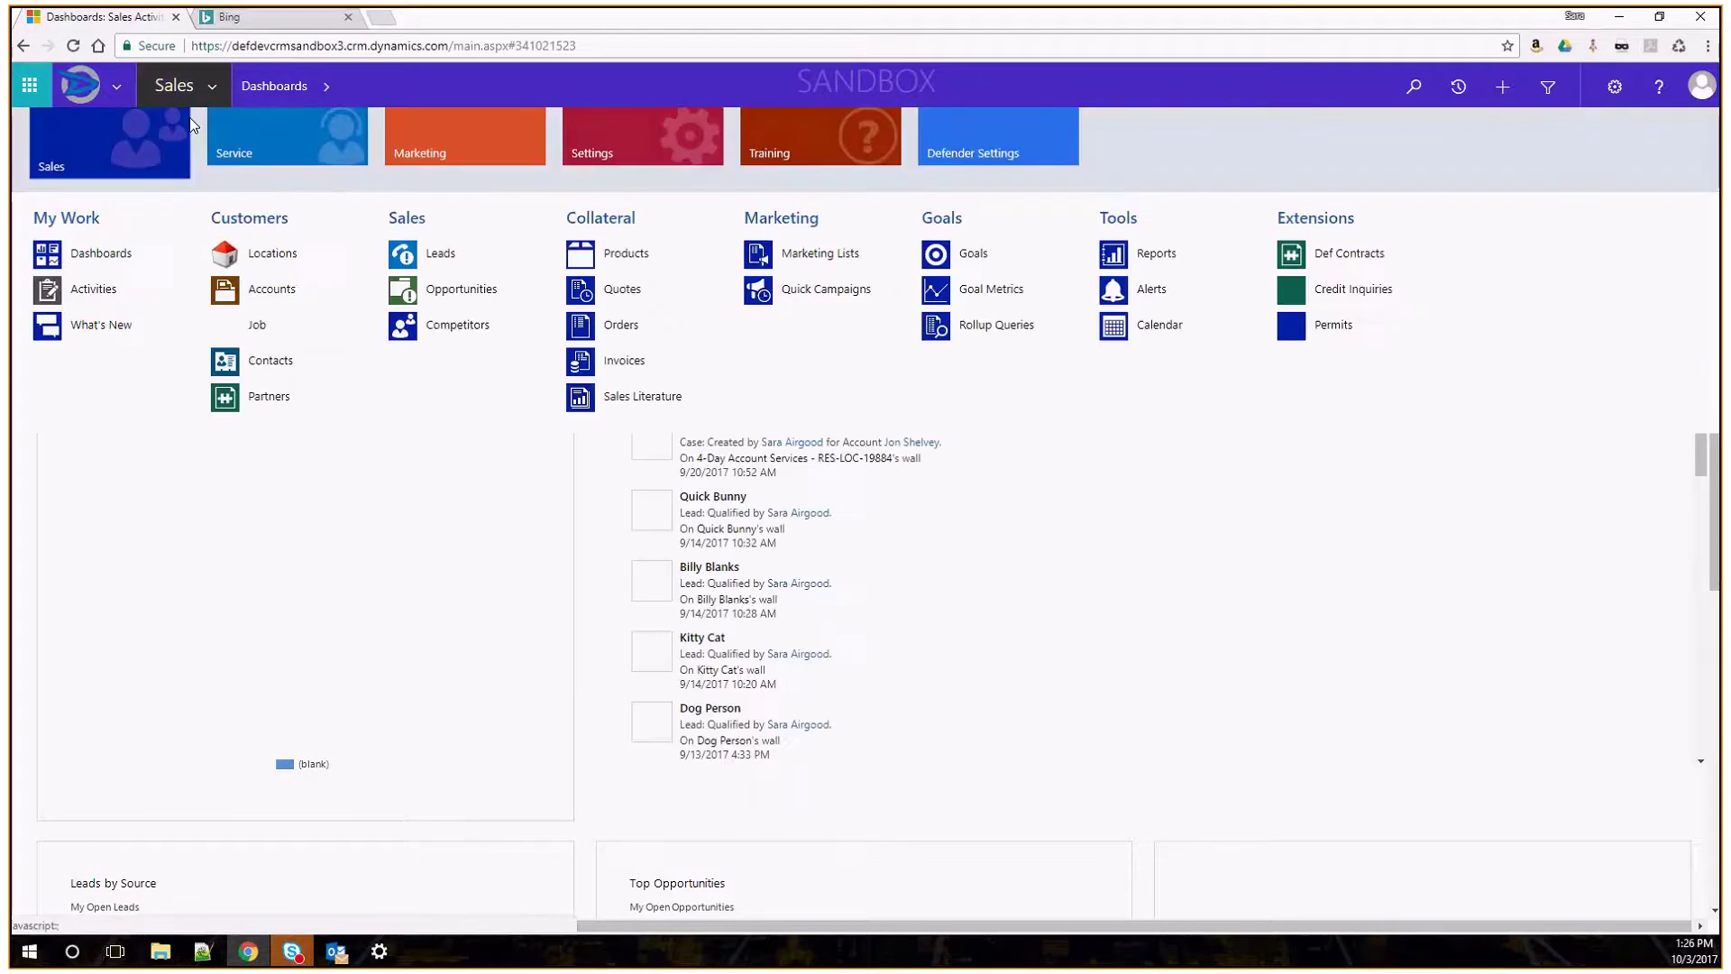
left_click(441, 253)
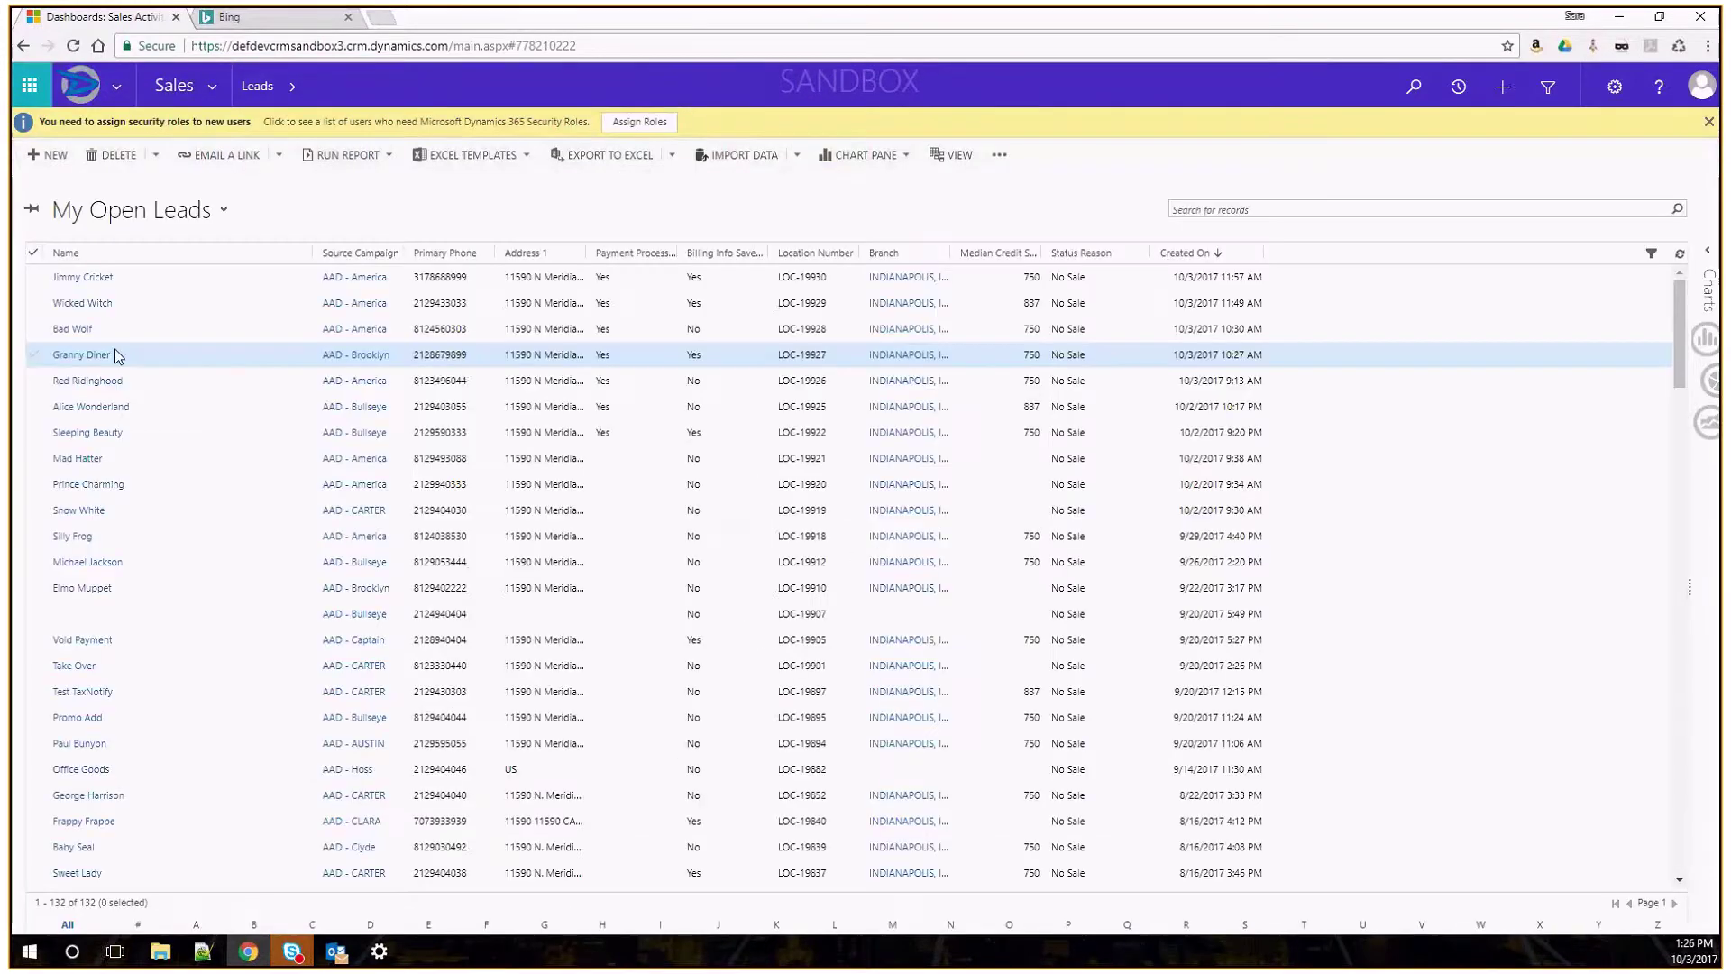
left_click(82, 278)
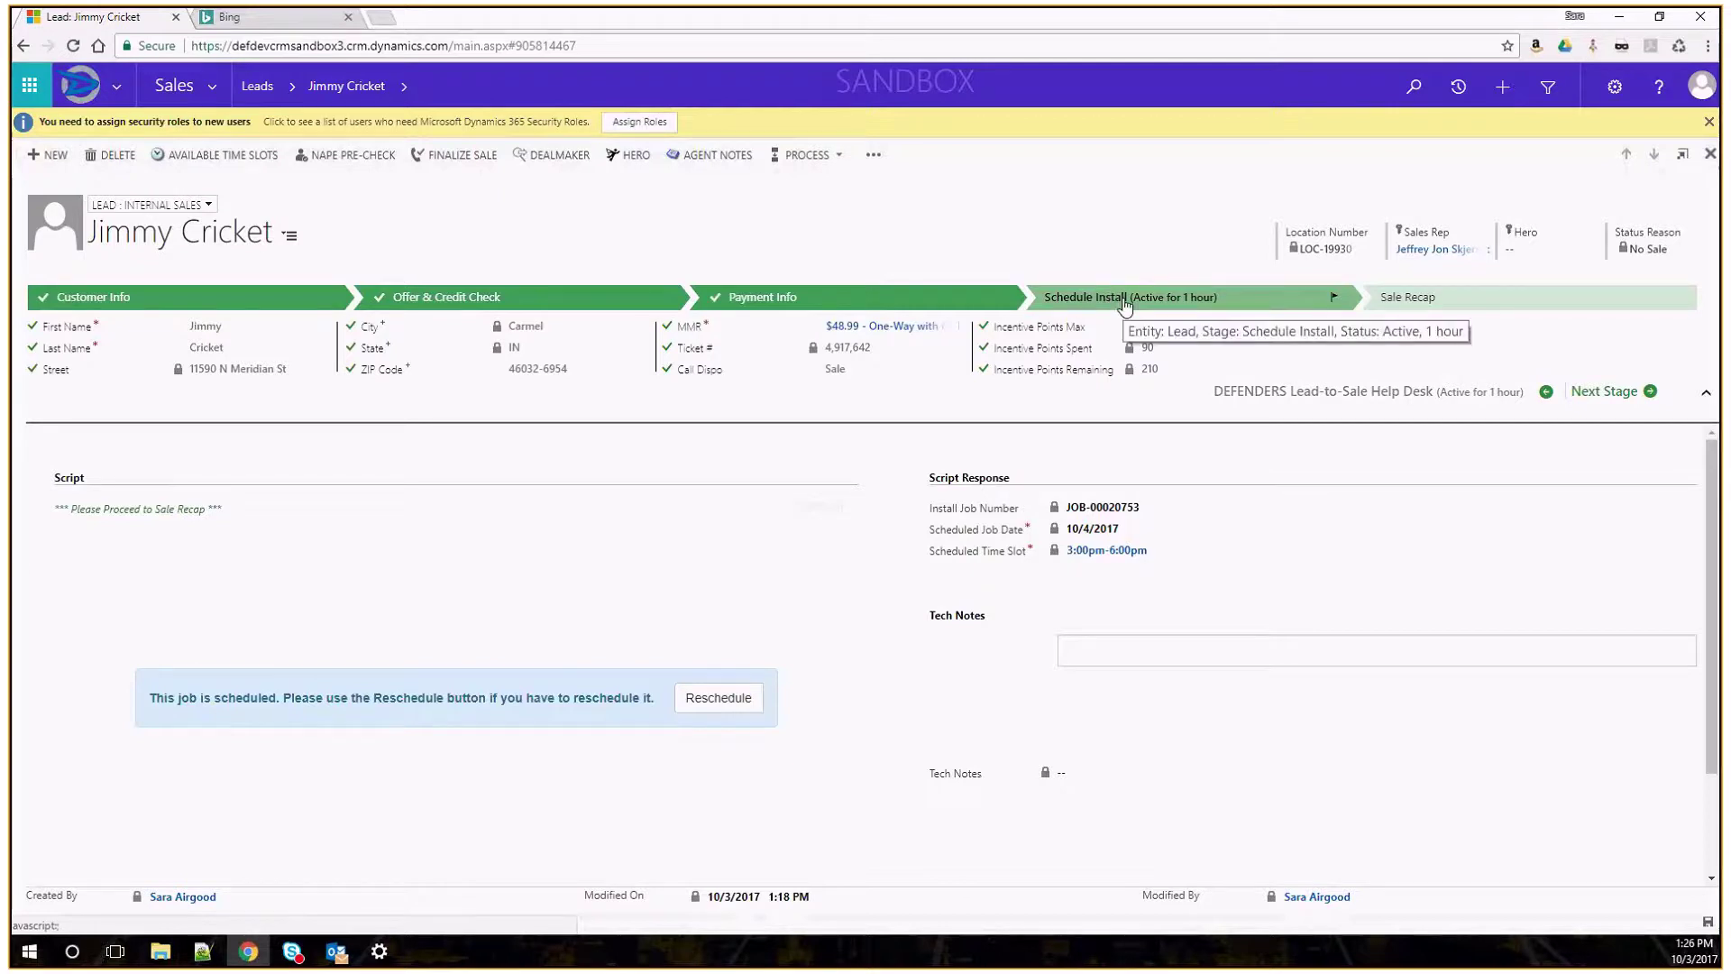
left_click(243, 308)
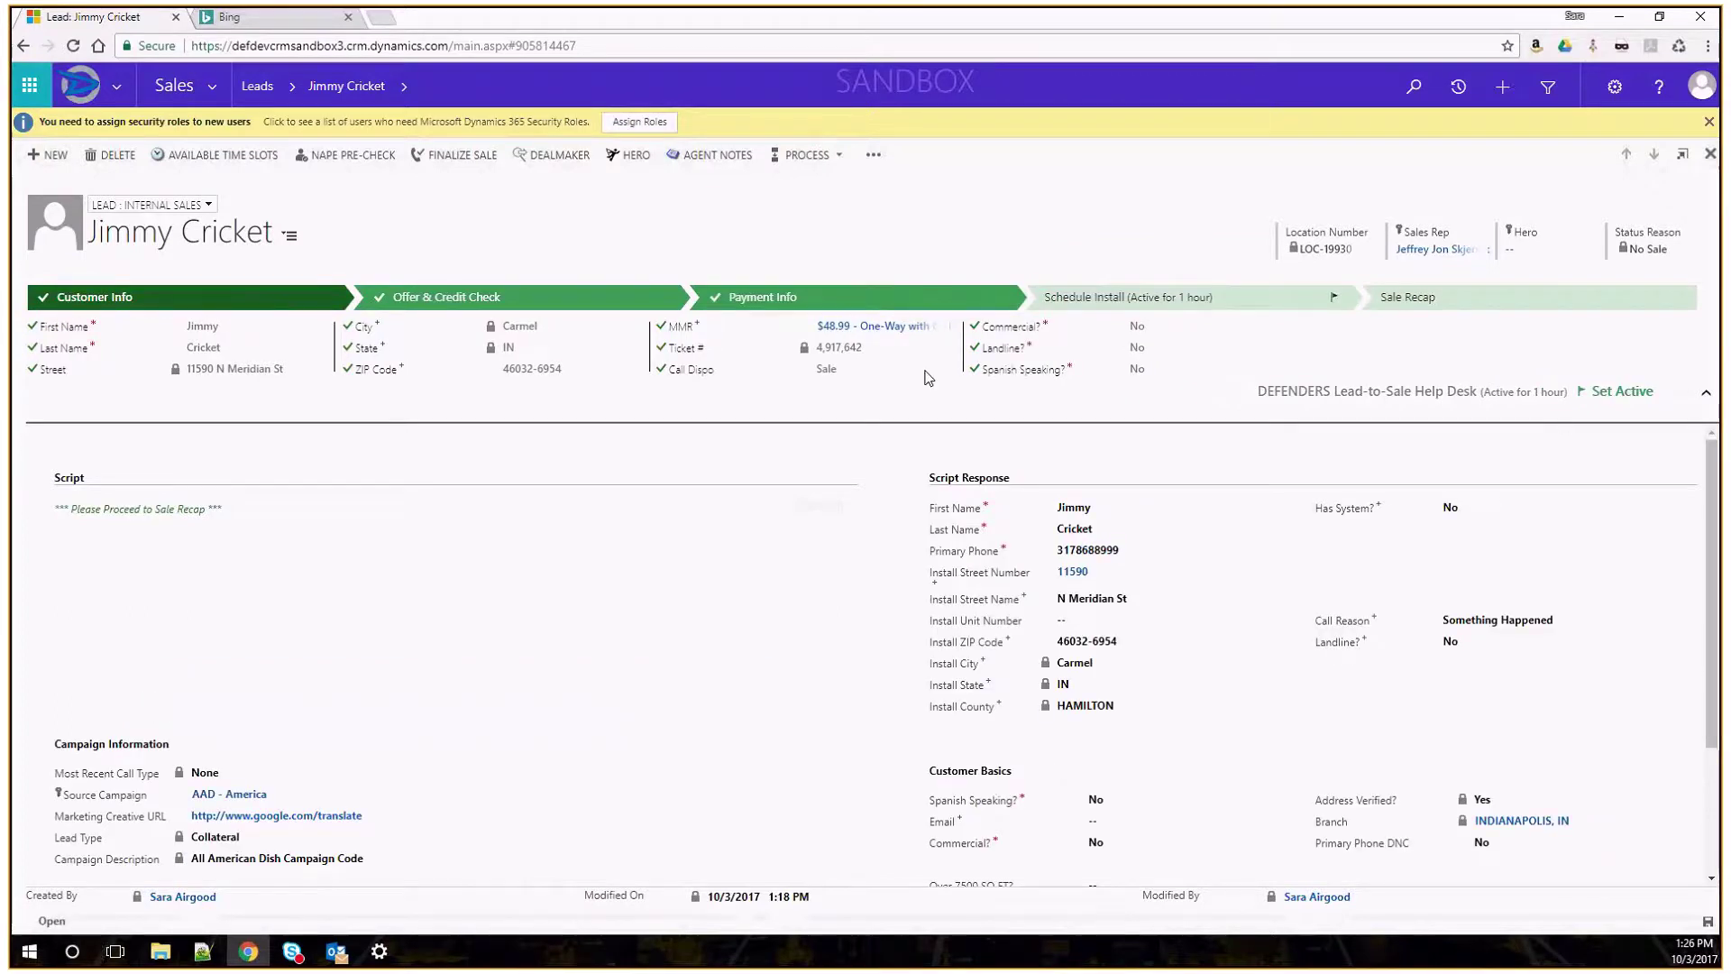
left_click(1105, 300)
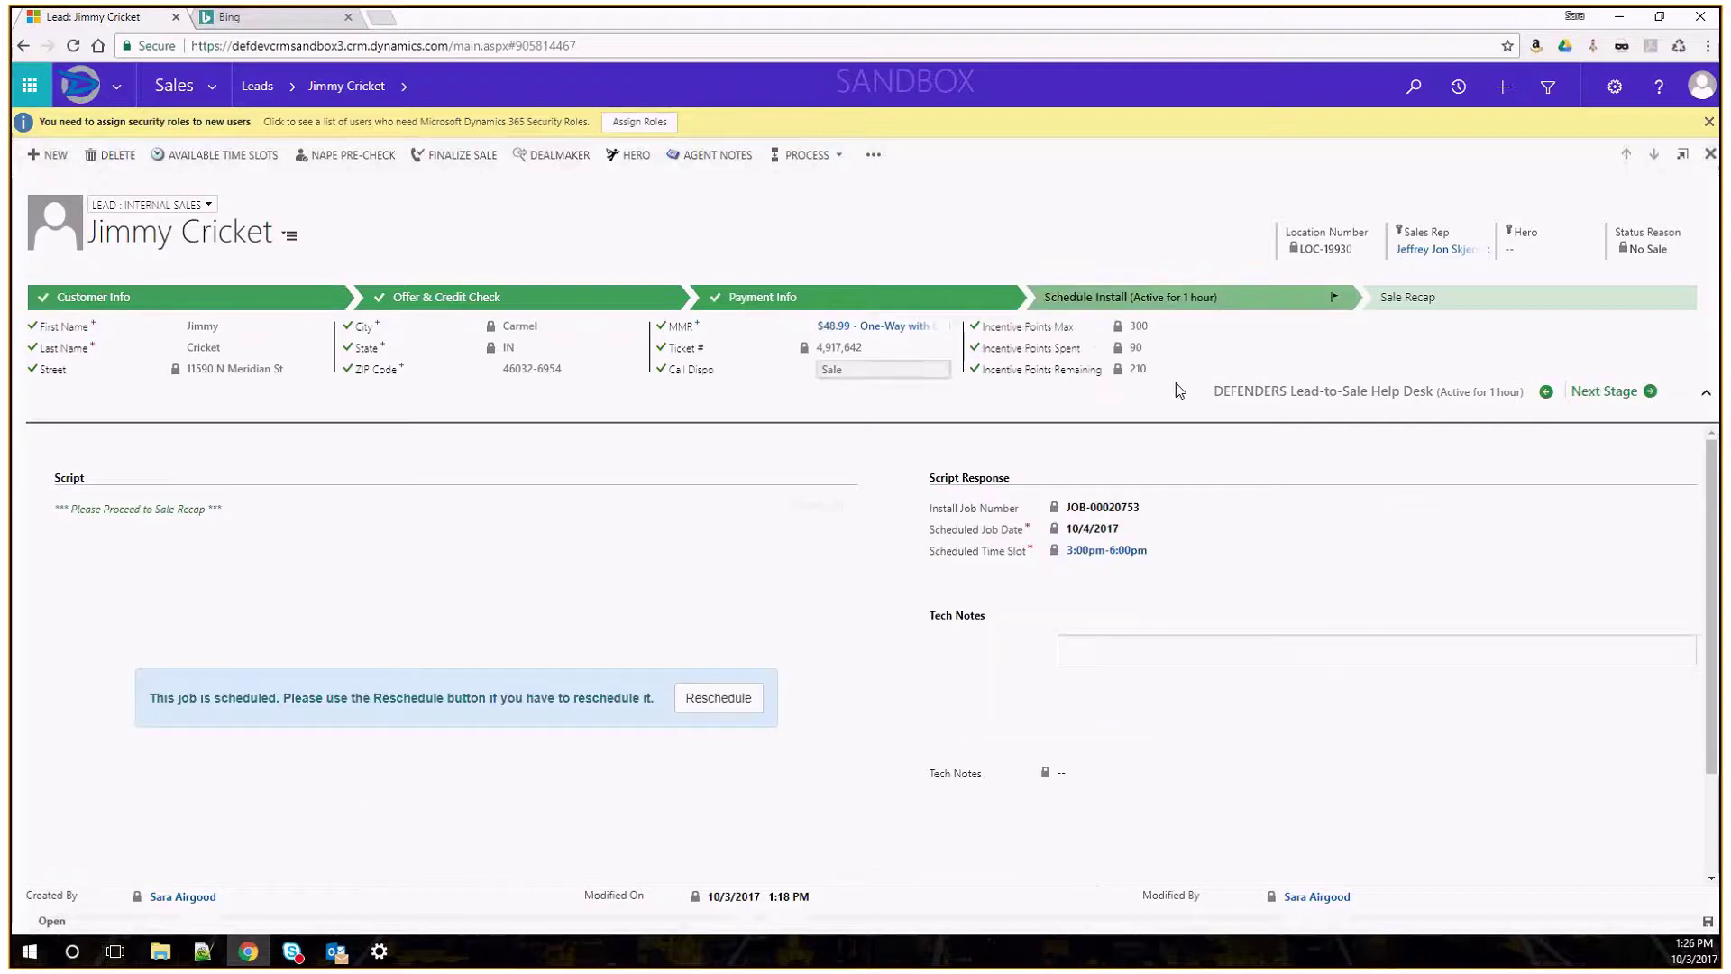